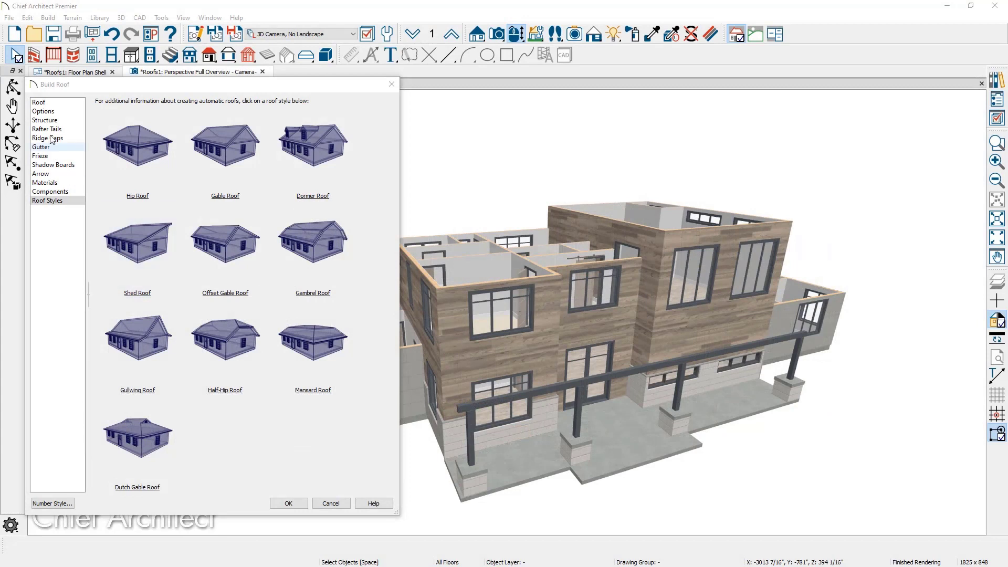
Step: Turn on Auto Rebuild Roofs in the roof settings to generate the roof over the house
{"action": "left_click", "coordinate": [47, 102]}
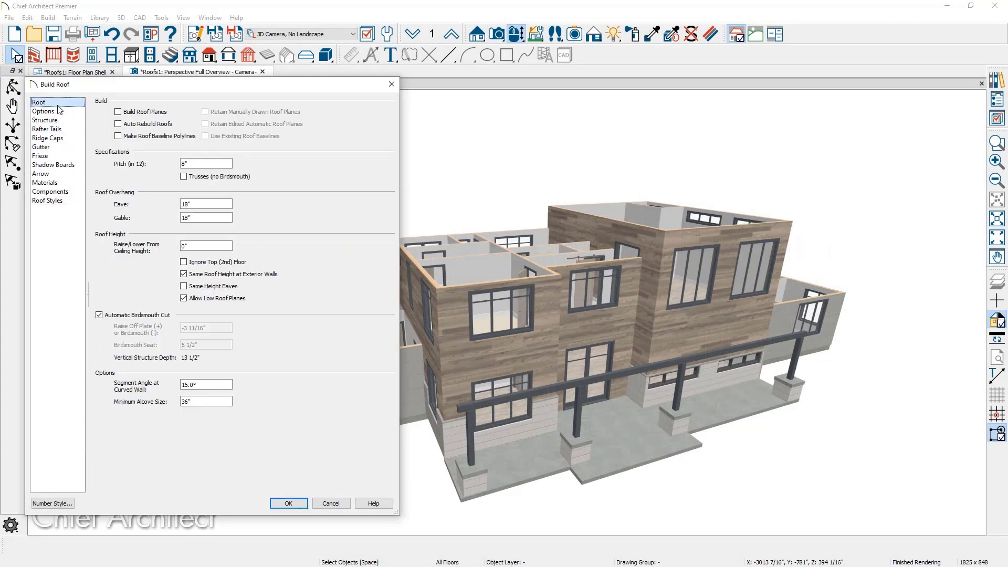
{"action": "left_click", "coordinate": [120, 126]}
{"action": "left_click", "coordinate": [288, 503]}
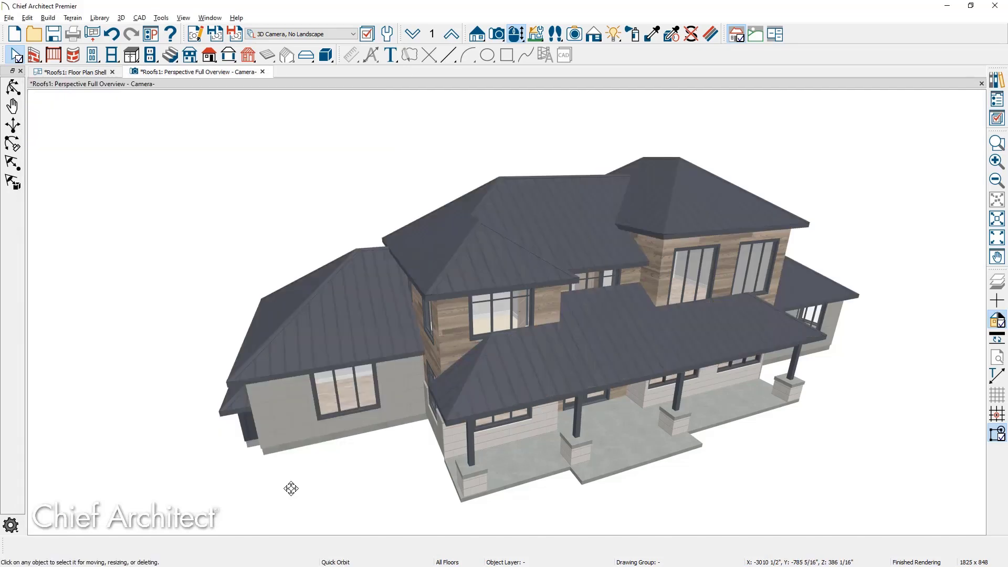
{"action": "middle_click_drag", "start_coordinate": [275, 474], "coordinate": [206, 494]}
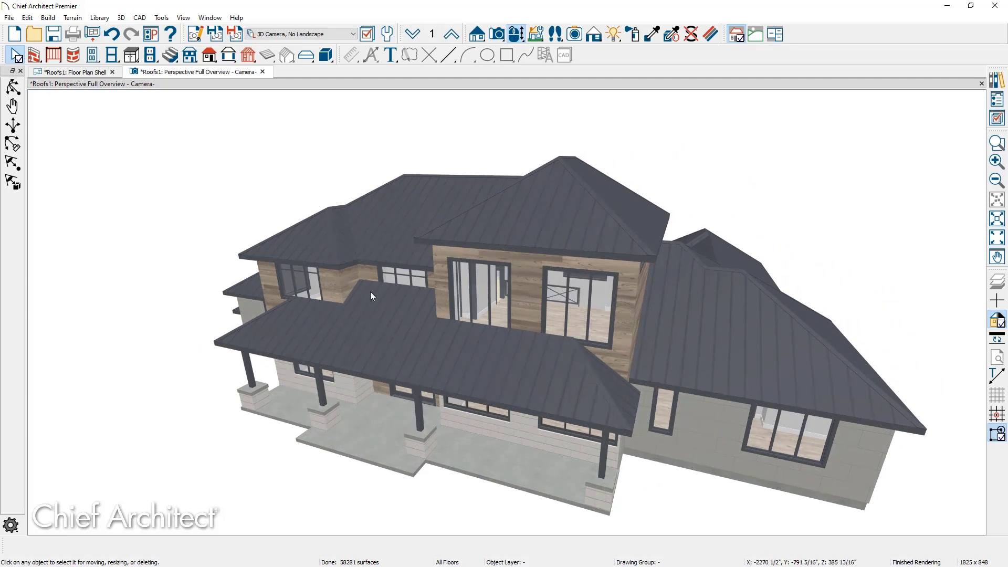
Step: Set the default roof pitch to 6 in 12
{"action": "key", "text": "ctrl+r"}
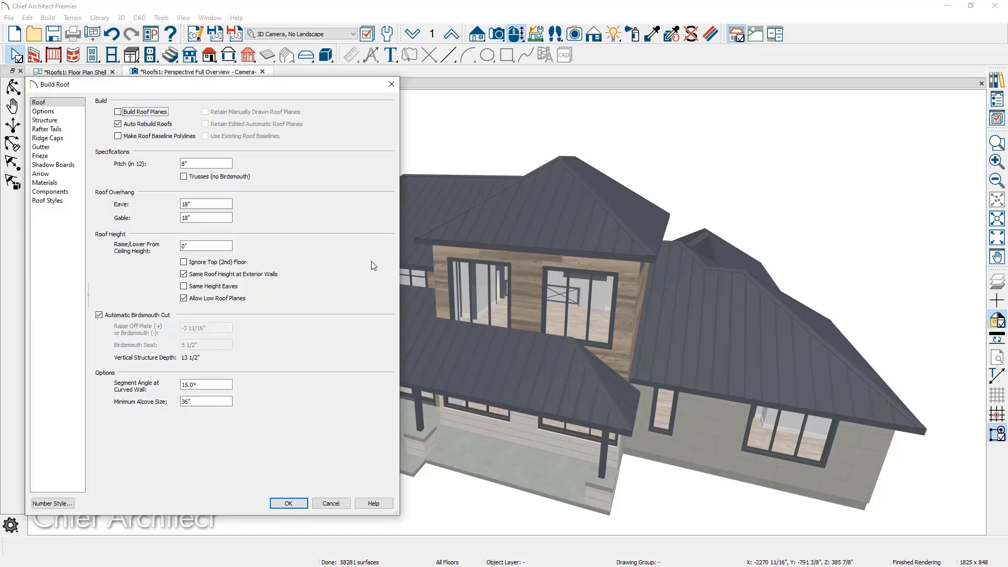
{"action": "double_click", "coordinate": [213, 163]}
{"action": "type", "text": "6"}
{"action": "left_click", "coordinate": [297, 499]}
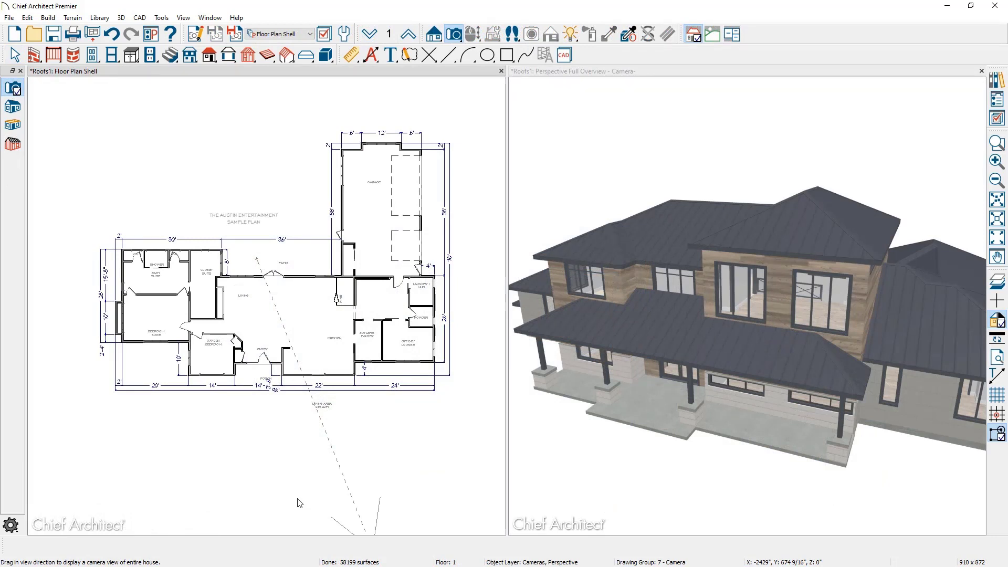
Step: Switch the floor plan view to the Roof Plan layer display
{"action": "left_click", "coordinate": [309, 34]}
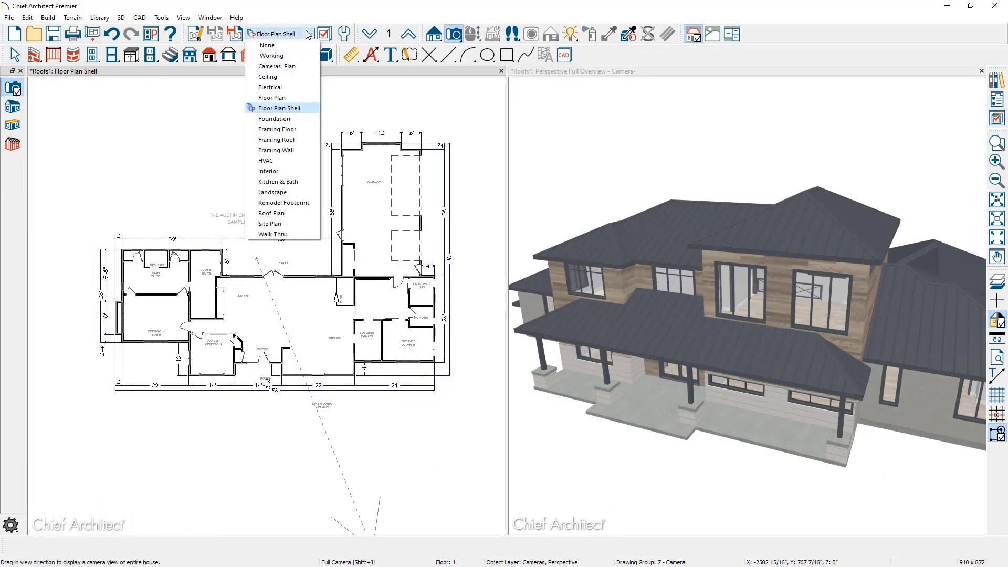
{"action": "left_click", "coordinate": [311, 214]}
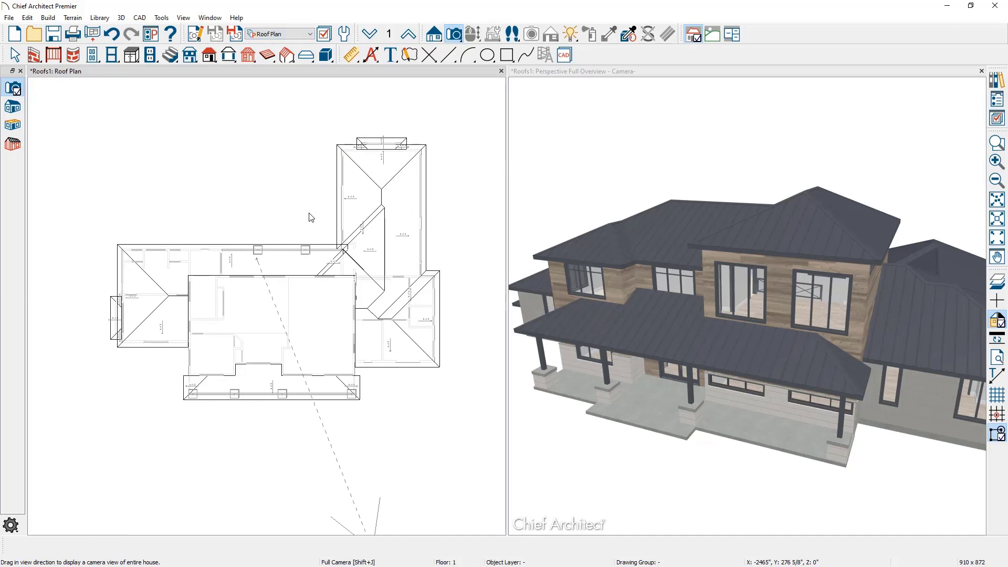
{"action": "key", "text": "Escape"}
{"action": "scroll", "coordinate": [322, 407], "scroll_direction": "up", "scroll_amount": 3}
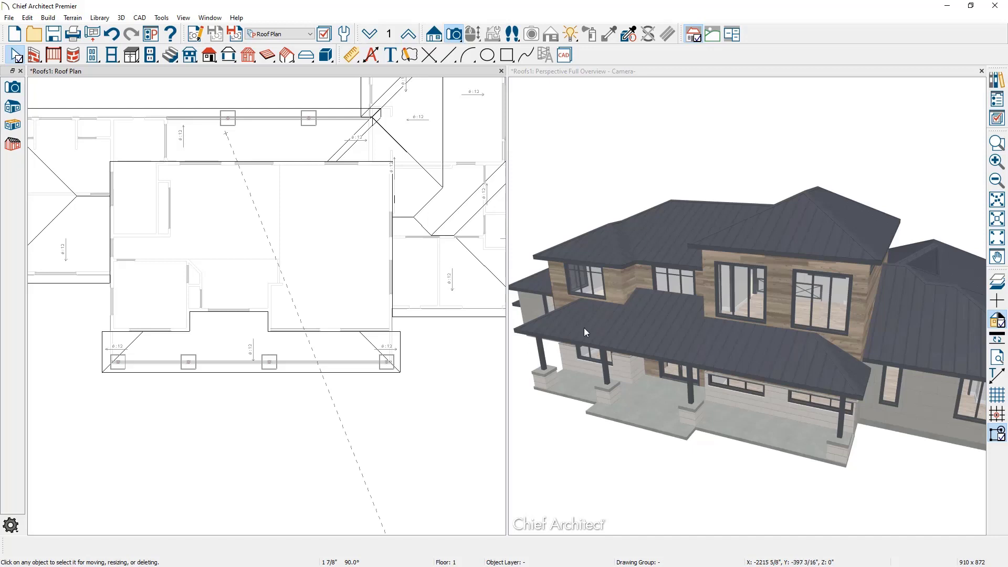
Step: Make the large front upper-floor wall and the smaller projecting upper-floor wall beside it full gable walls
{"action": "left_click", "coordinate": [782, 303]}
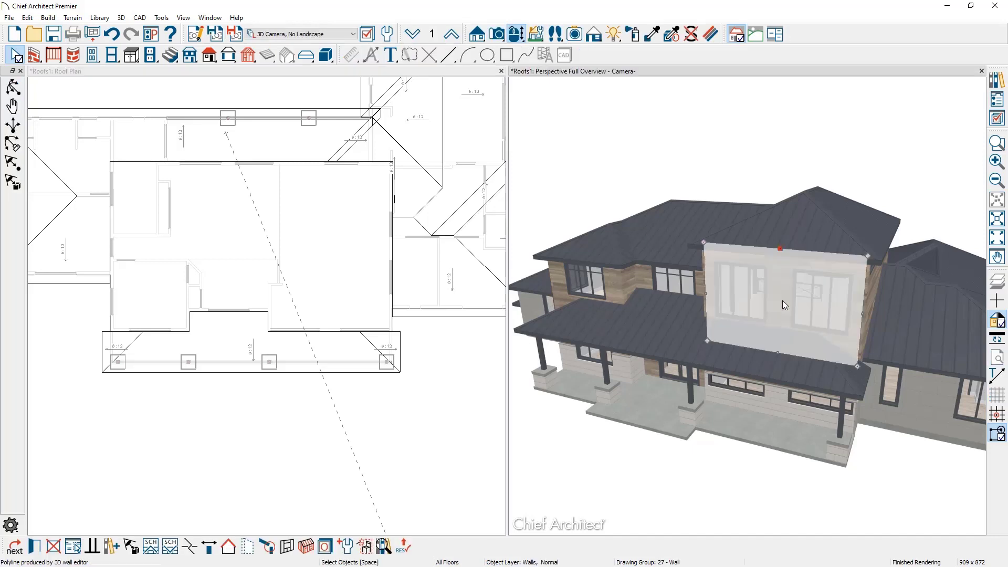
{"action": "left_click", "coordinate": [229, 546]}
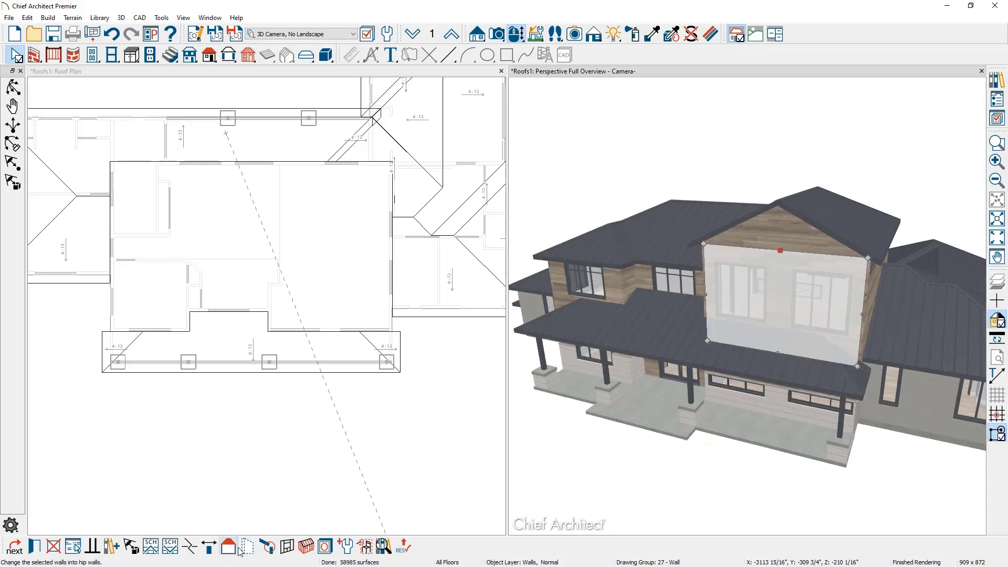
{"action": "double_click", "coordinate": [610, 287]}
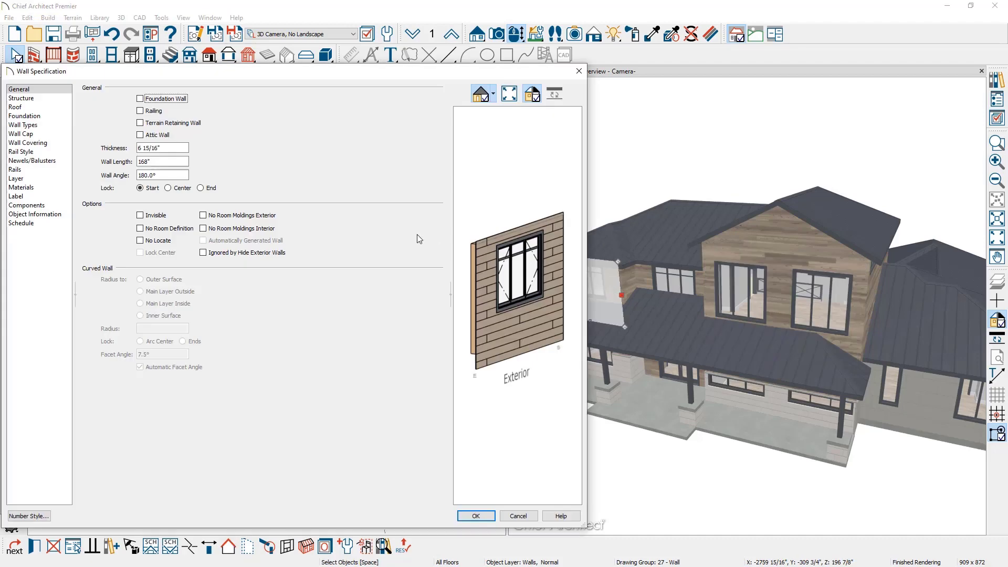
{"action": "left_click", "coordinate": [15, 106]}
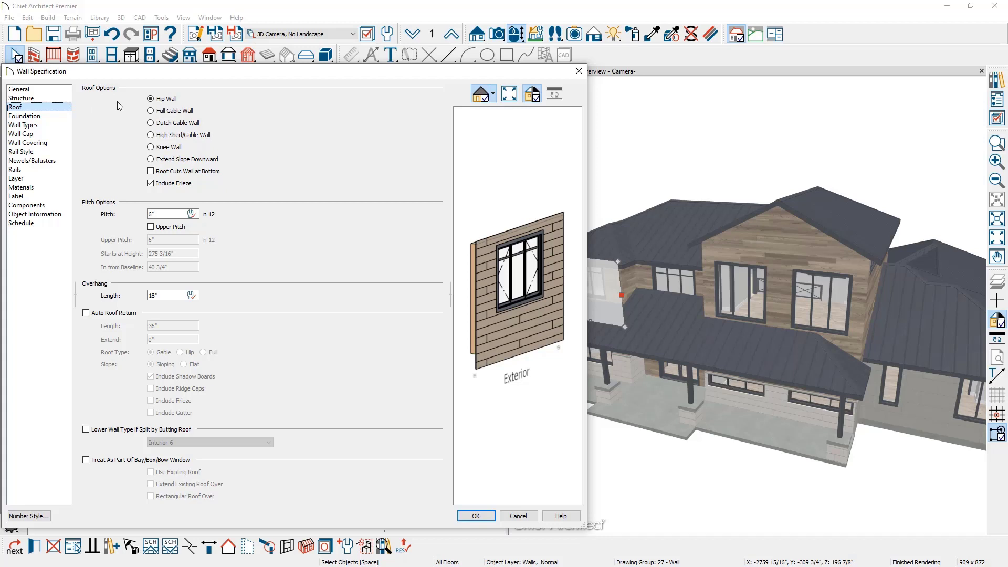
{"action": "left_click", "coordinate": [155, 112]}
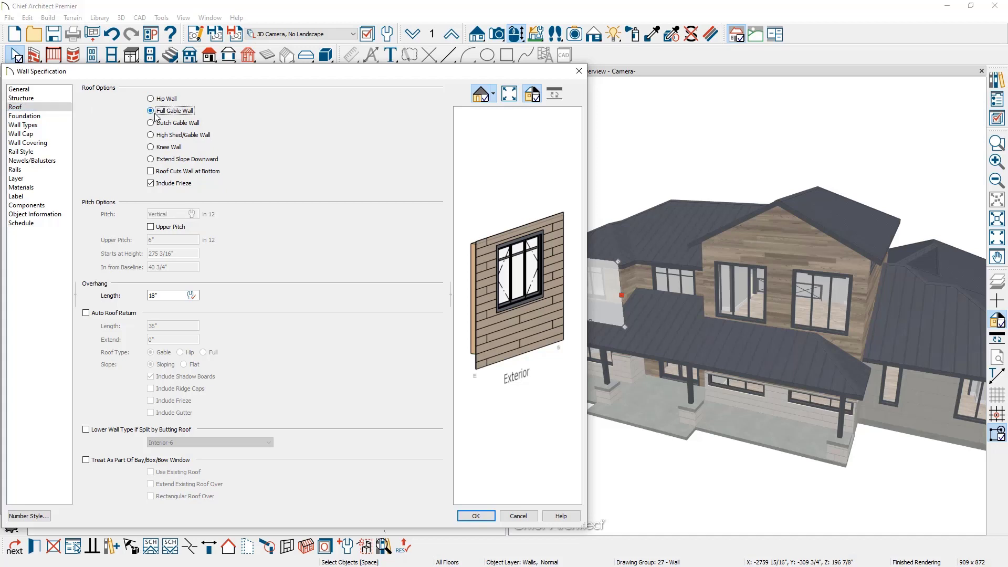
{"action": "left_click", "coordinate": [462, 517]}
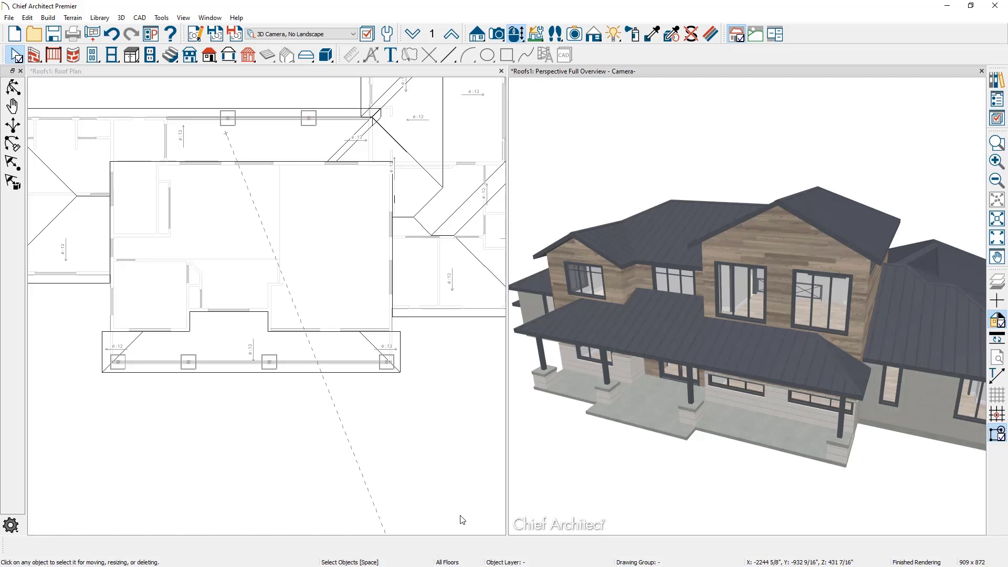
Step: Set the roof pitch over the front porch's three outer walls to 3 in 12
{"action": "left_click", "coordinate": [392, 345]}
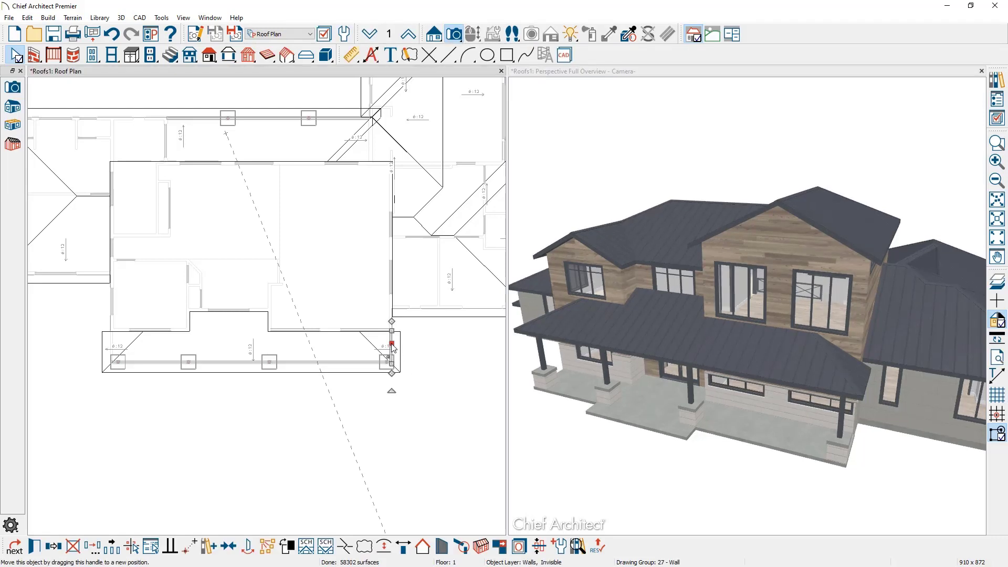
{"action": "left_click", "coordinate": [112, 344]}
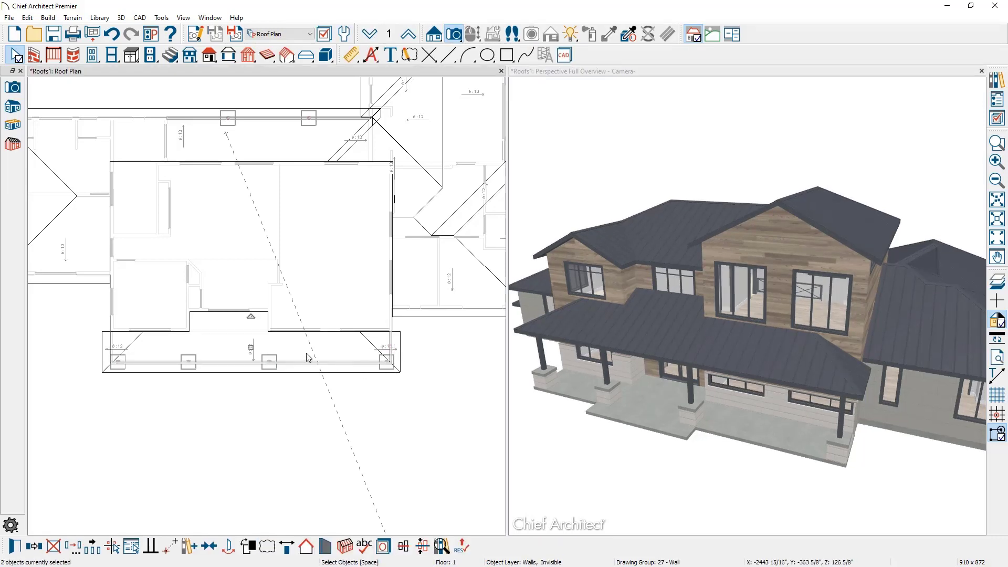
{"action": "left_click", "coordinate": [112, 346], "text": "shift"}
{"action": "left_click", "coordinate": [15, 545]}
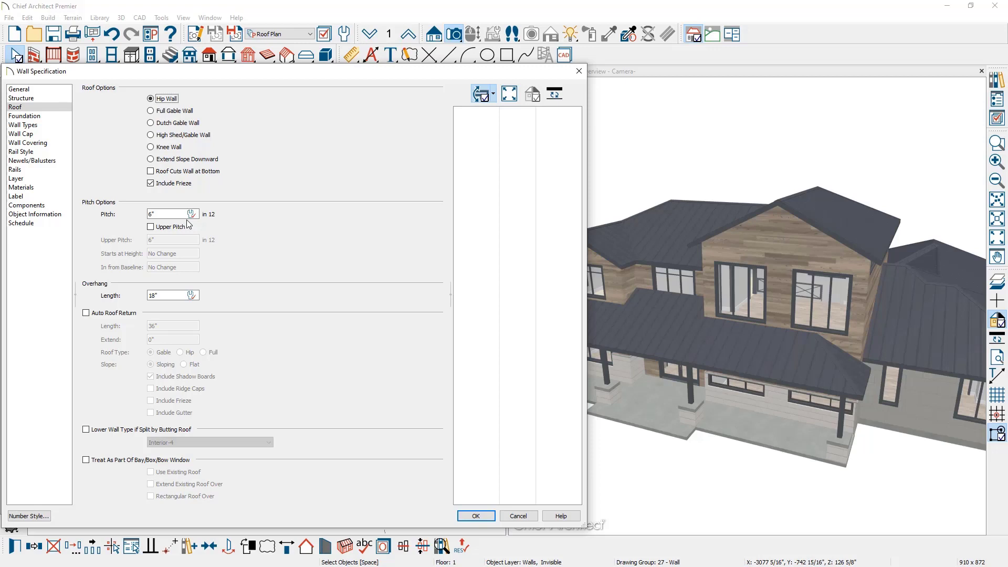
{"action": "left_click_drag", "start_coordinate": [166, 216], "coordinate": [143, 217]}
{"action": "type", "text": "3"}
{"action": "left_click", "coordinate": [474, 516]}
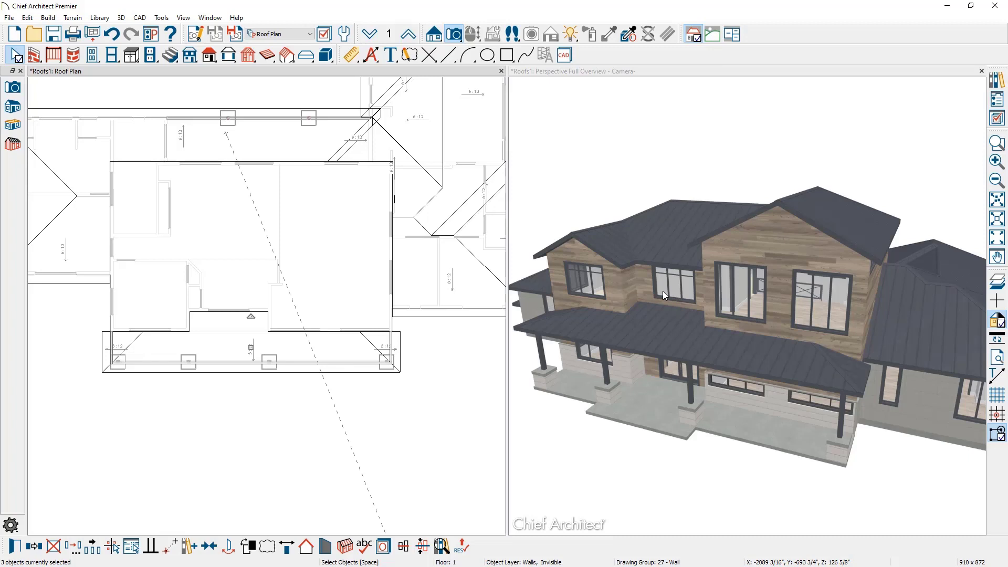
Step: Change the two end walls of the front porch to gable walls
{"action": "left_click", "coordinate": [391, 347]}
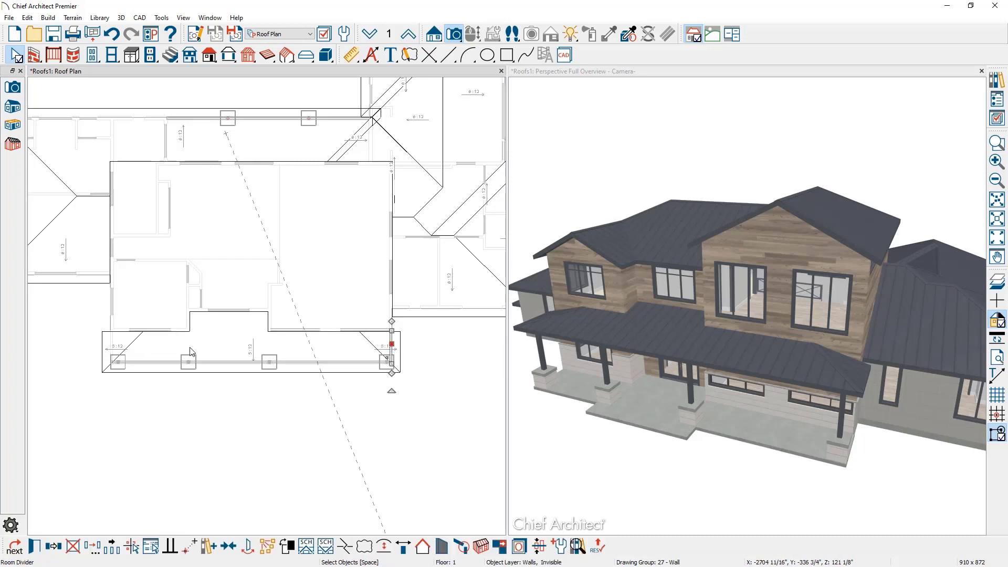
{"action": "left_click", "coordinate": [111, 347], "text": "shift"}
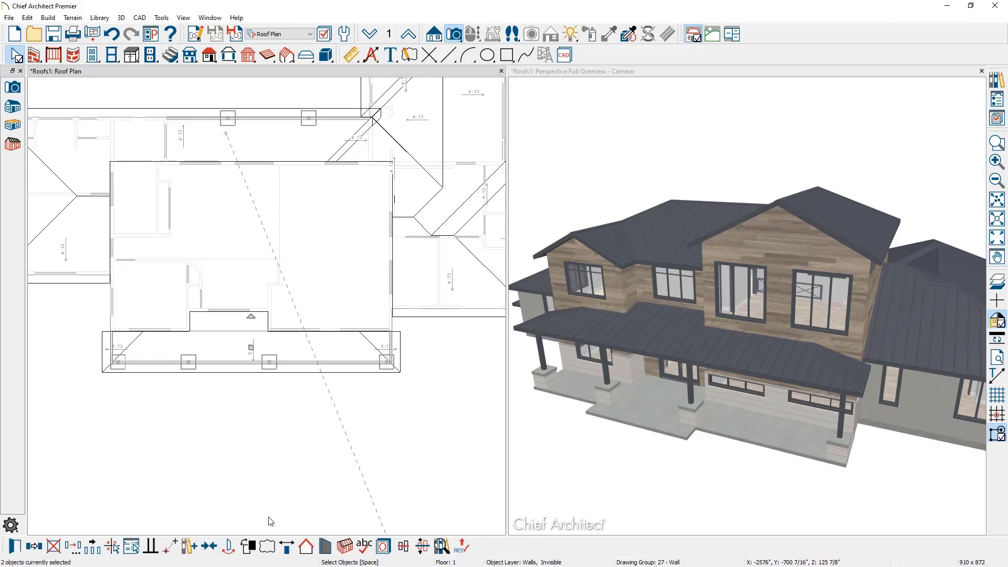
{"action": "left_click", "coordinate": [307, 547]}
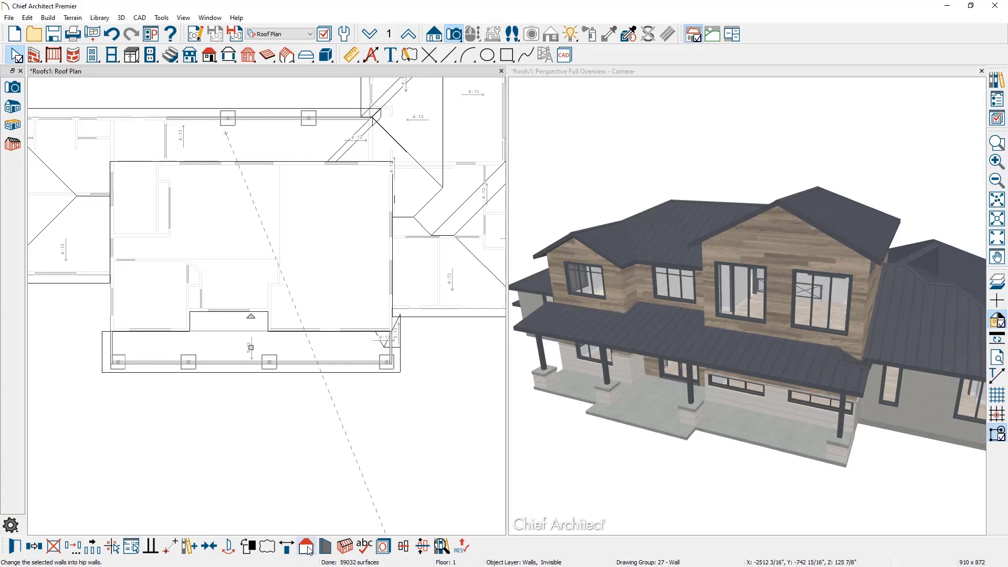
Step: Change the short lower side wall where the porch roof meets the neighbouring wing's roof to a gable wall and inspect the result
{"action": "middle_click_drag", "start_coordinate": [846, 474], "coordinate": [816, 462]}
{"action": "scroll", "coordinate": [760, 367], "scroll_direction": "up", "scroll_amount": 3}
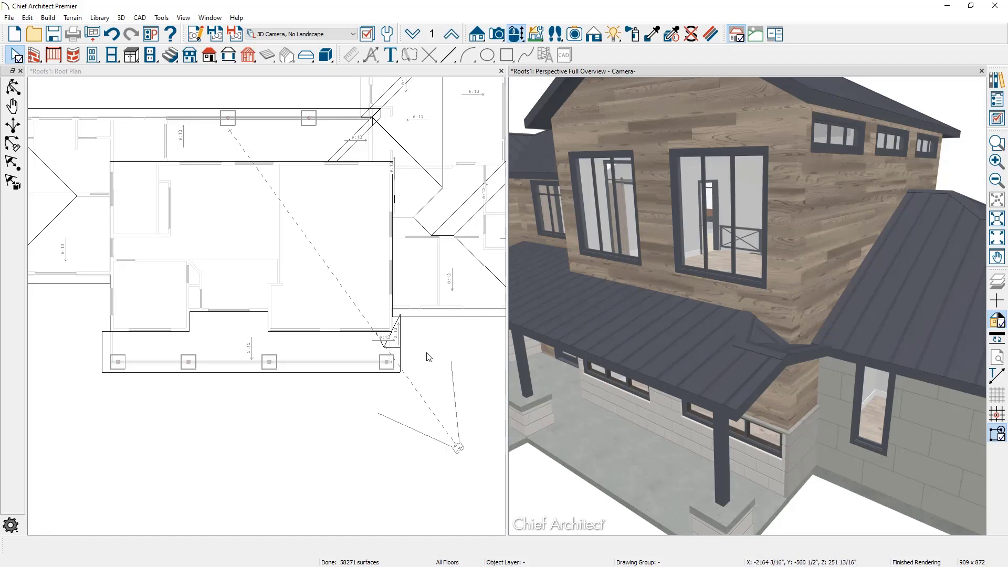
{"action": "left_click", "coordinate": [799, 392]}
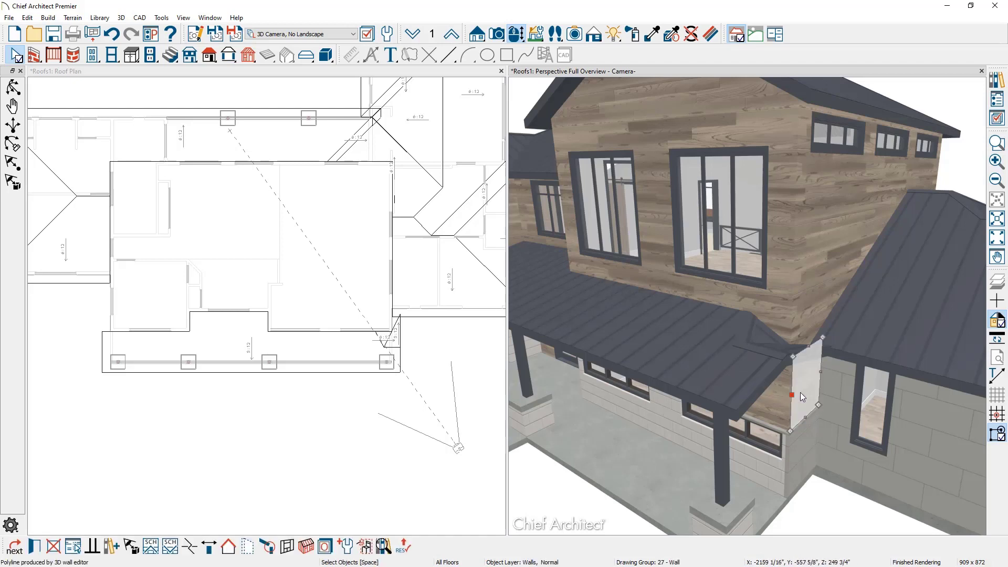
{"action": "left_click", "coordinate": [228, 548]}
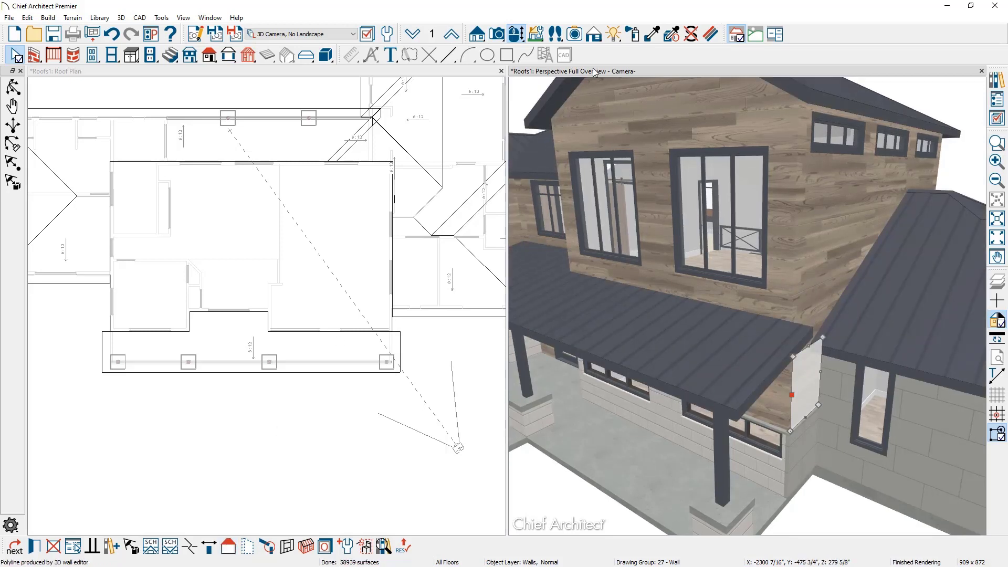
{"action": "double_click", "coordinate": [655, 71]}
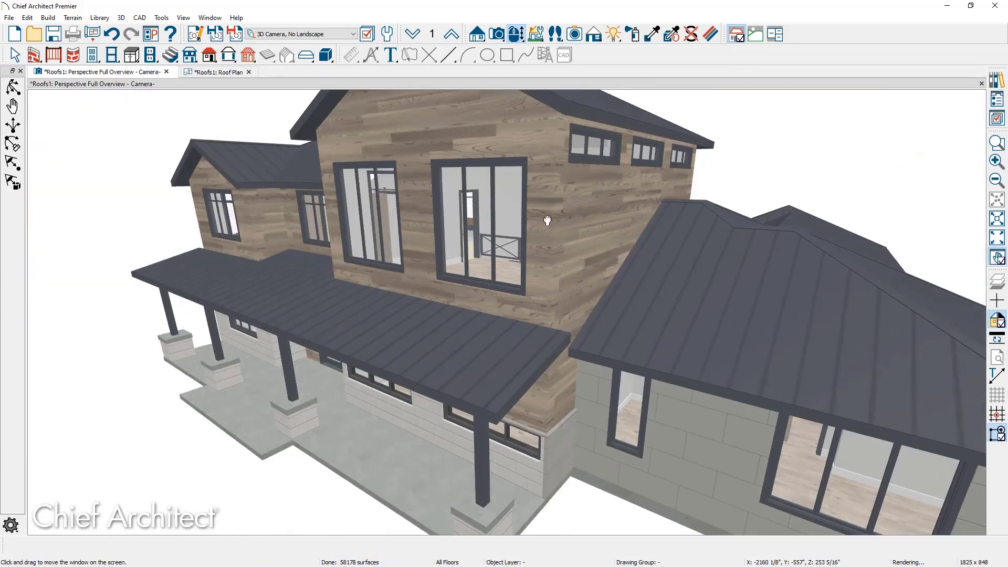
{"action": "middle_click_drag", "start_coordinate": [549, 219], "coordinate": [619, 218]}
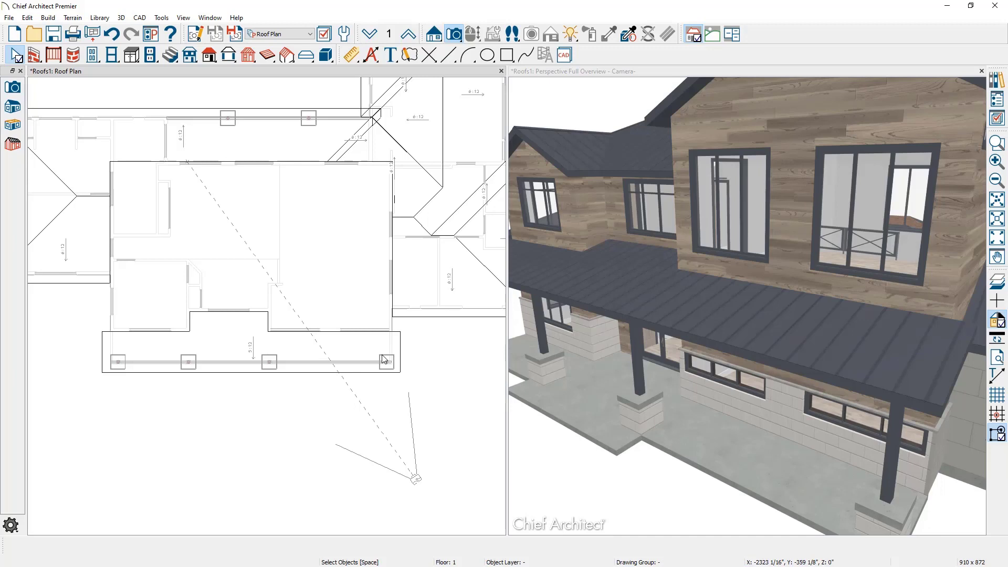
Step: Set the roof overhang length of the porch's two gable end walls to 1 inch
{"action": "left_click", "coordinate": [110, 347]}
{"action": "left_click", "coordinate": [393, 347]}
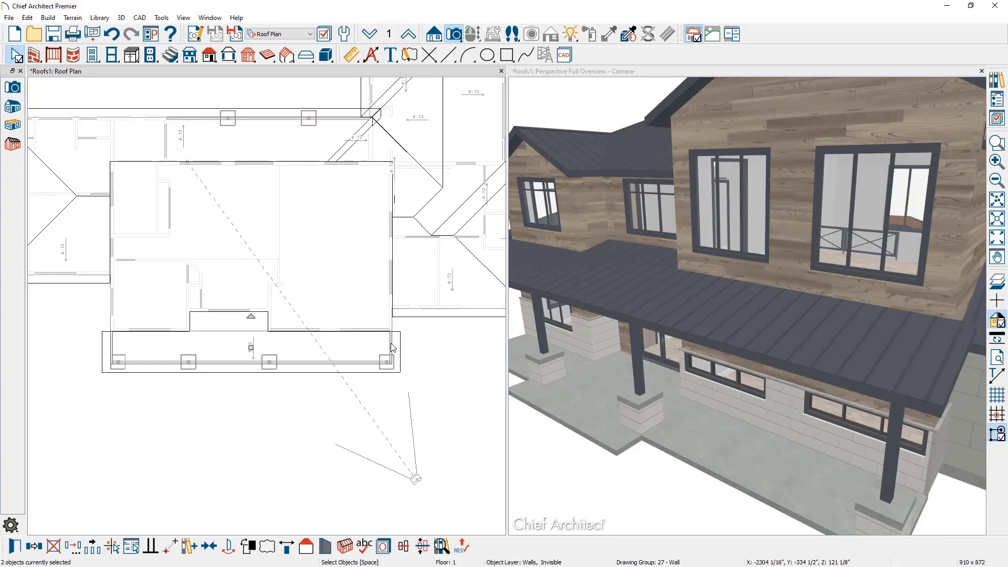
{"action": "double_click", "coordinate": [393, 348]}
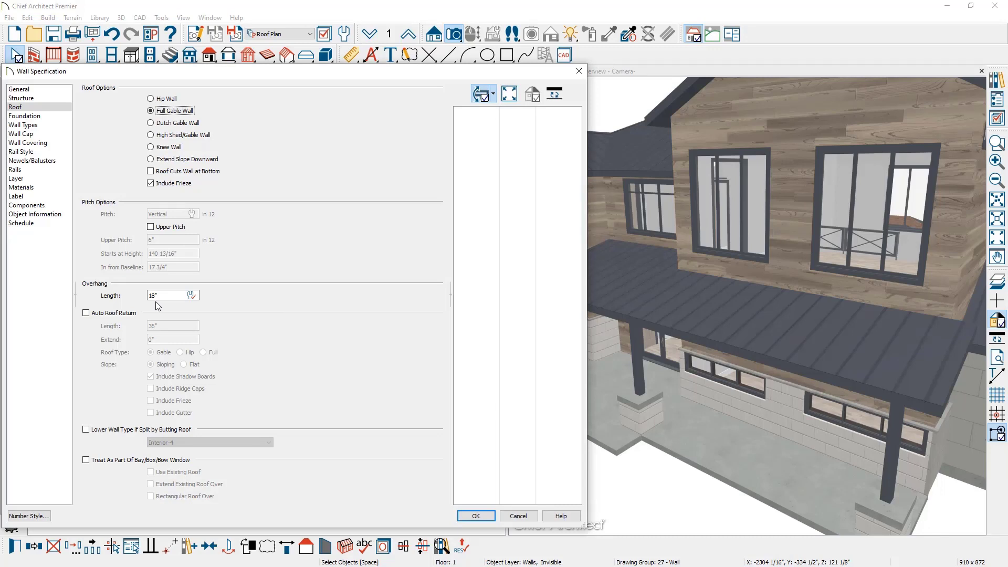
{"action": "left_click_drag", "start_coordinate": [163, 295], "coordinate": [141, 297]}
{"action": "type", "text": "1"}
{"action": "left_click", "coordinate": [472, 517]}
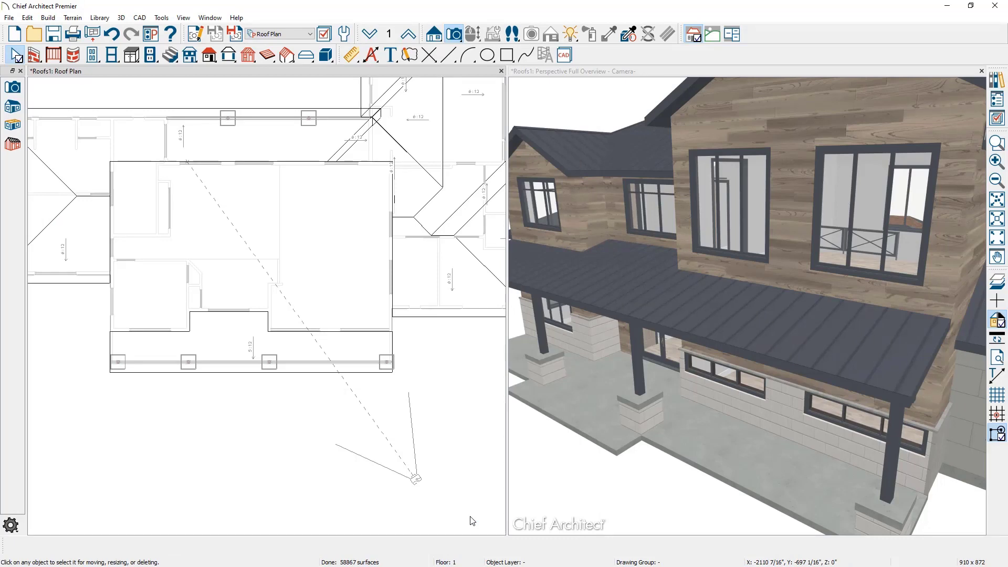
Step: Stretch the porch roof plane outward at its end beside the neighbouring wing in 3D, agreeing to turn off Auto Rebuild Roofs
{"action": "double_click", "coordinate": [764, 70]}
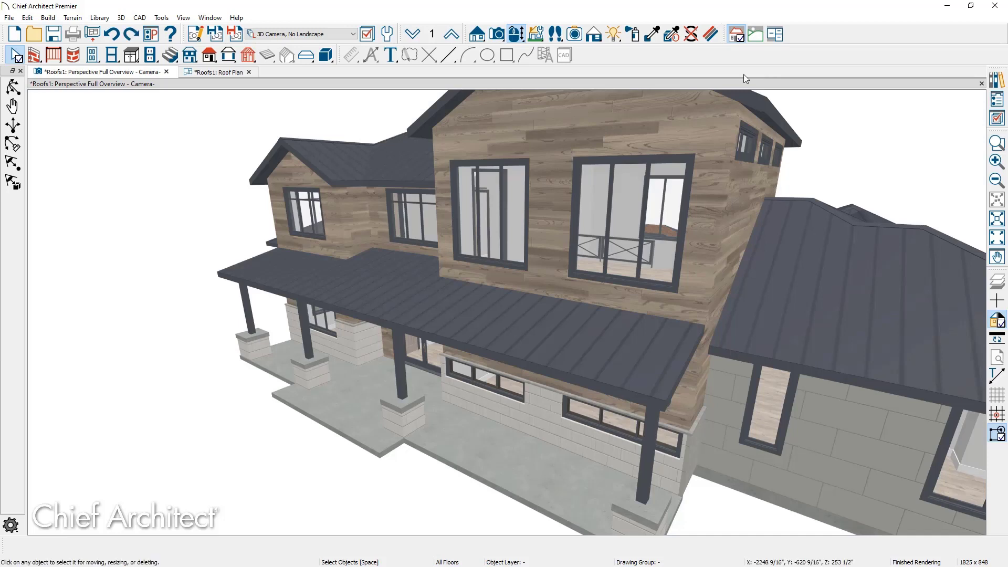
{"action": "left_click", "coordinate": [599, 326]}
{"action": "left_click_drag", "start_coordinate": [693, 364], "coordinate": [709, 369]}
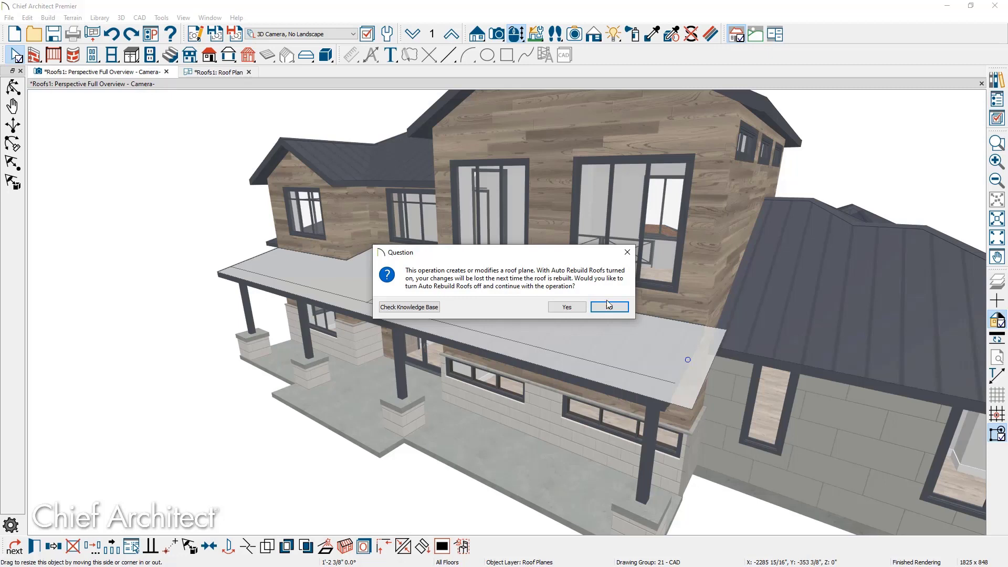
{"action": "left_click", "coordinate": [567, 307]}
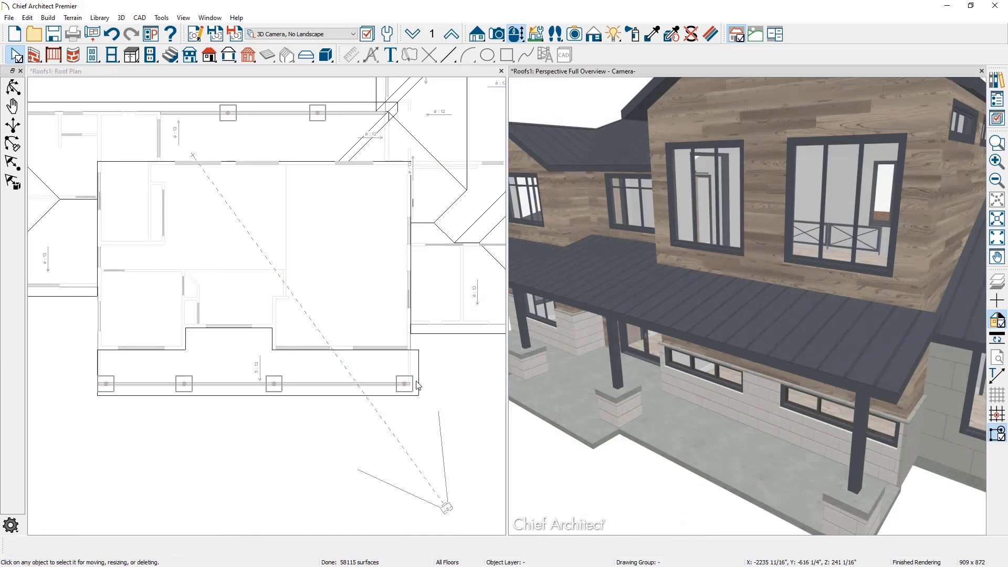
Step: Extend the porch roof plane's right edge further out in plan and add a break in its upper edge at the house corner
{"action": "left_click", "coordinate": [419, 383]}
{"action": "left_click_drag", "start_coordinate": [418, 378], "coordinate": [427, 379]}
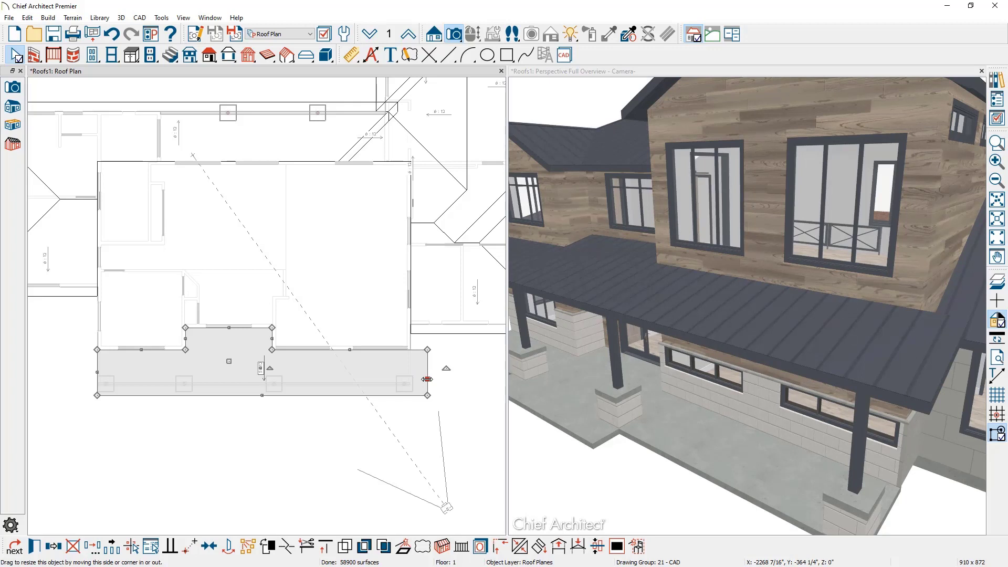
{"action": "key", "text": "Escape"}
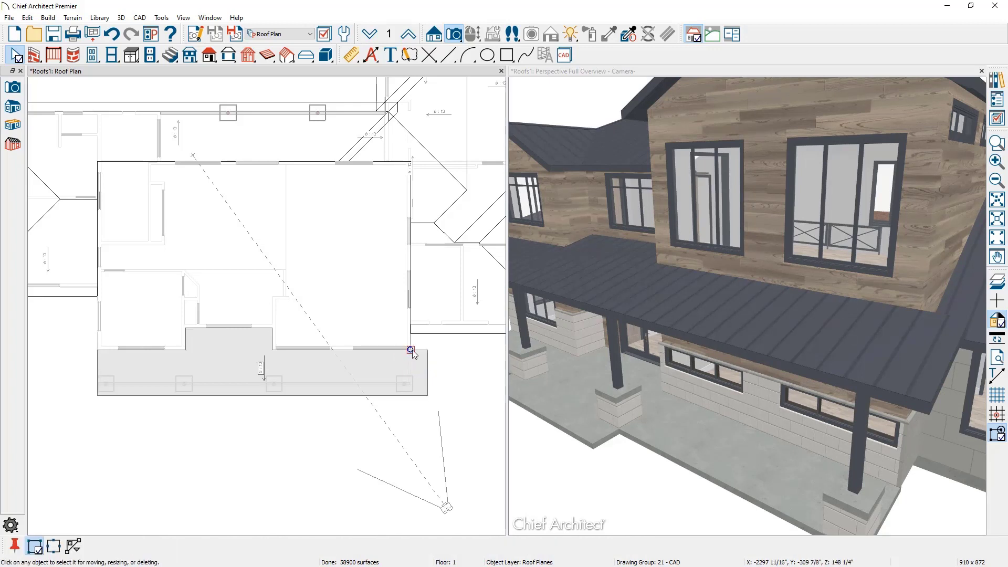
{"action": "left_click", "coordinate": [413, 353]}
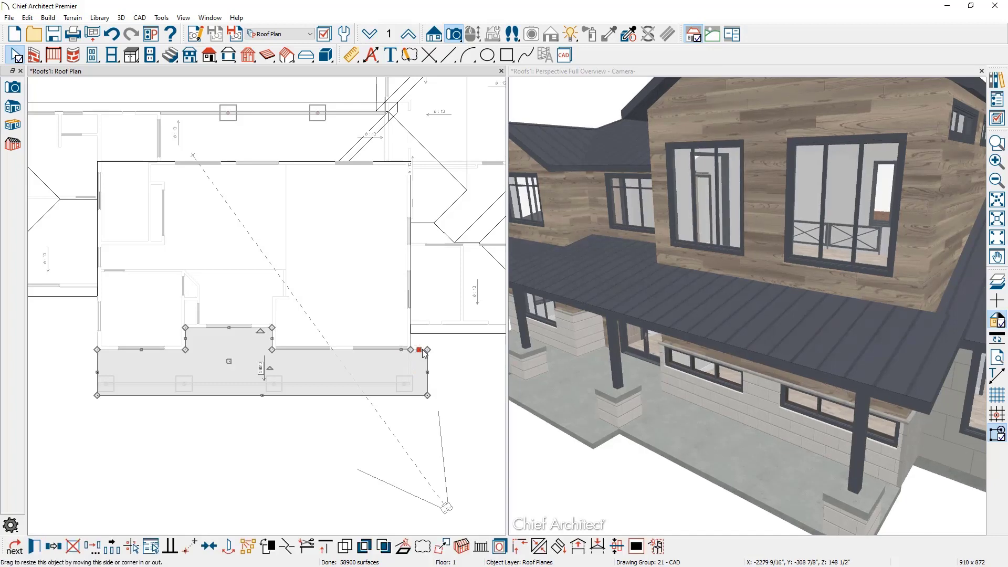
Step: Pull the outer section of the porch roof plane's upper edge up to the neighbouring wing in plan, and undo the manual edits to the plane
{"action": "left_click_drag", "start_coordinate": [418, 350], "coordinate": [419, 338]}
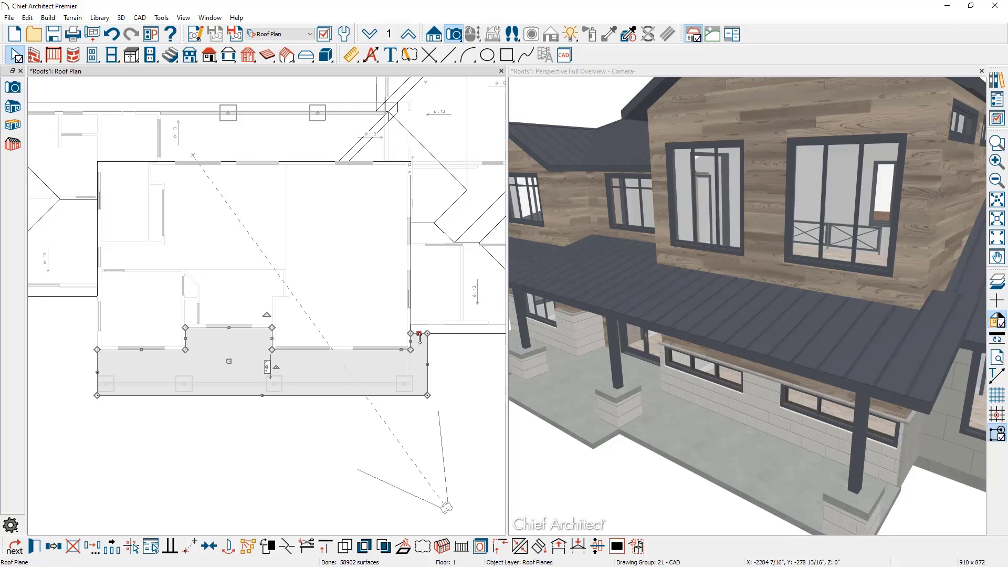
{"action": "left_click", "coordinate": [111, 35]}
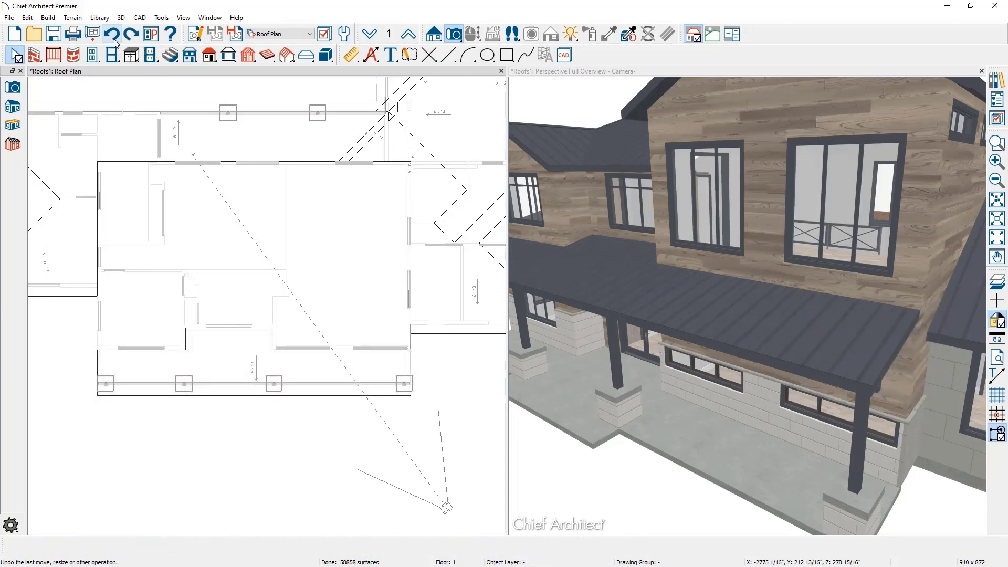
Step: Open the porch roof plane's specification and try the height lock on ridge top, baseline and fascia top before returning it to top of plate
{"action": "double_click", "coordinate": [235, 347]}
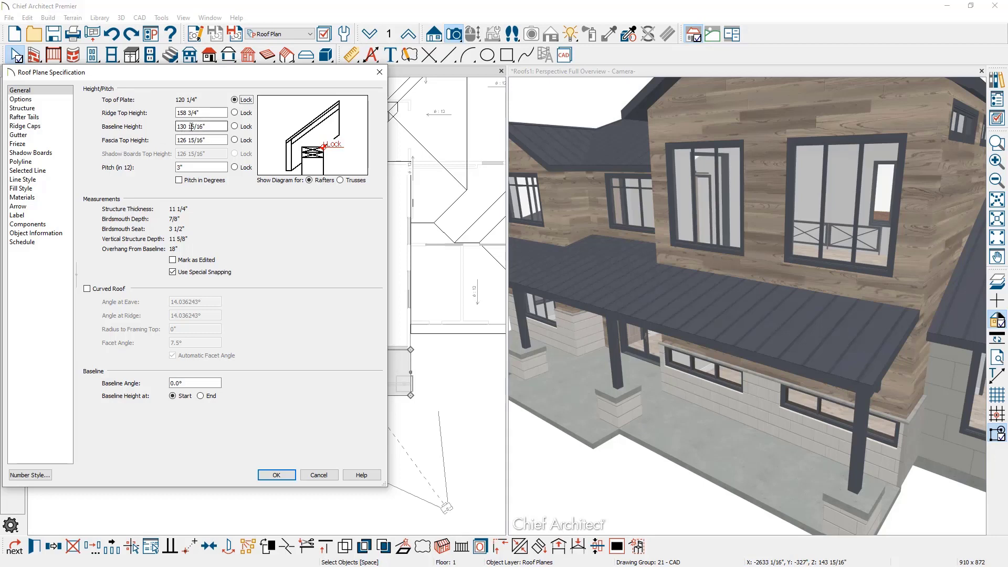
{"action": "left_click", "coordinate": [235, 113]}
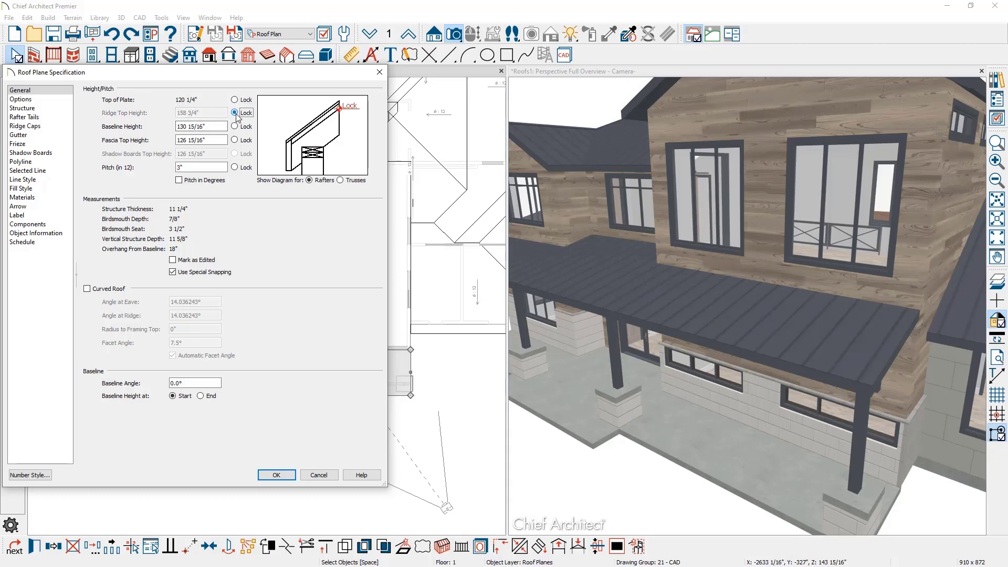
{"action": "left_click", "coordinate": [235, 126]}
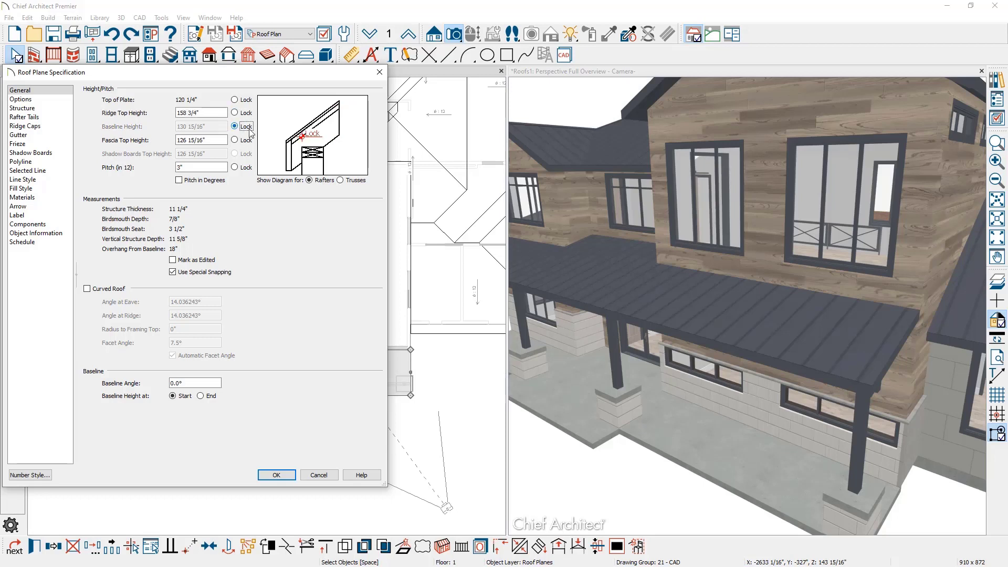
{"action": "left_click", "coordinate": [235, 140]}
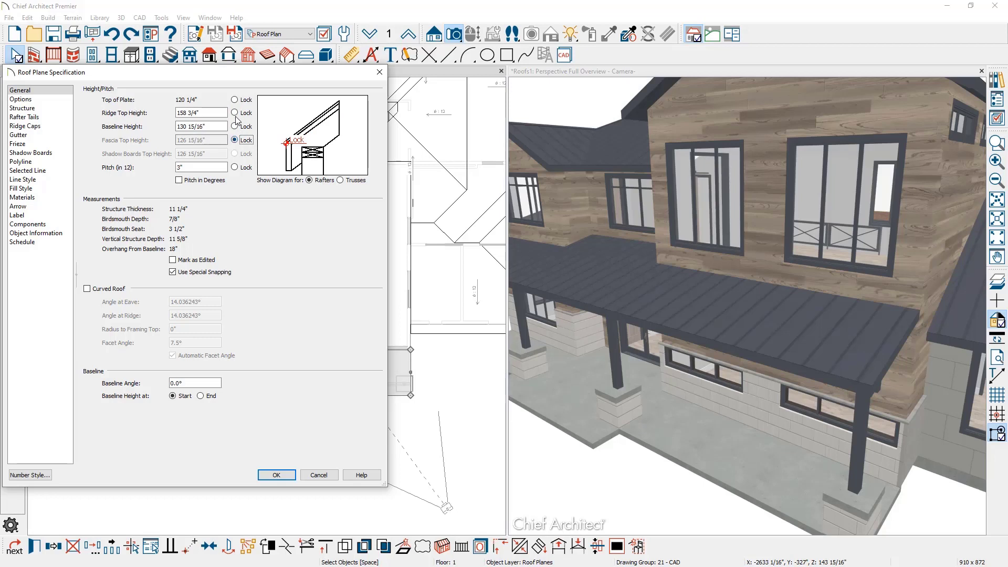
{"action": "left_click", "coordinate": [234, 100]}
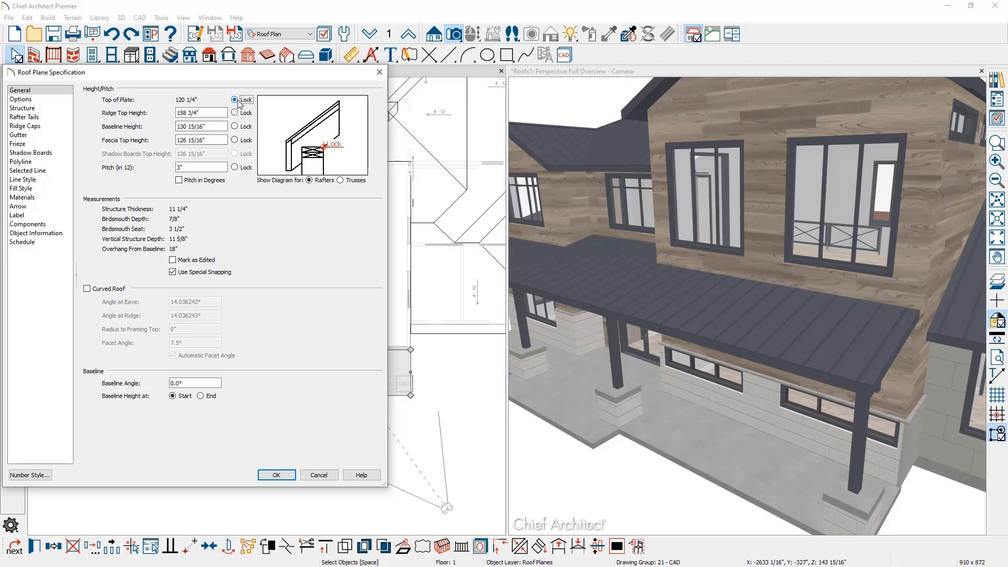
Step: Make the porch roof plane a curved roof with an angle at eave of 0°
{"action": "left_click", "coordinate": [112, 289]}
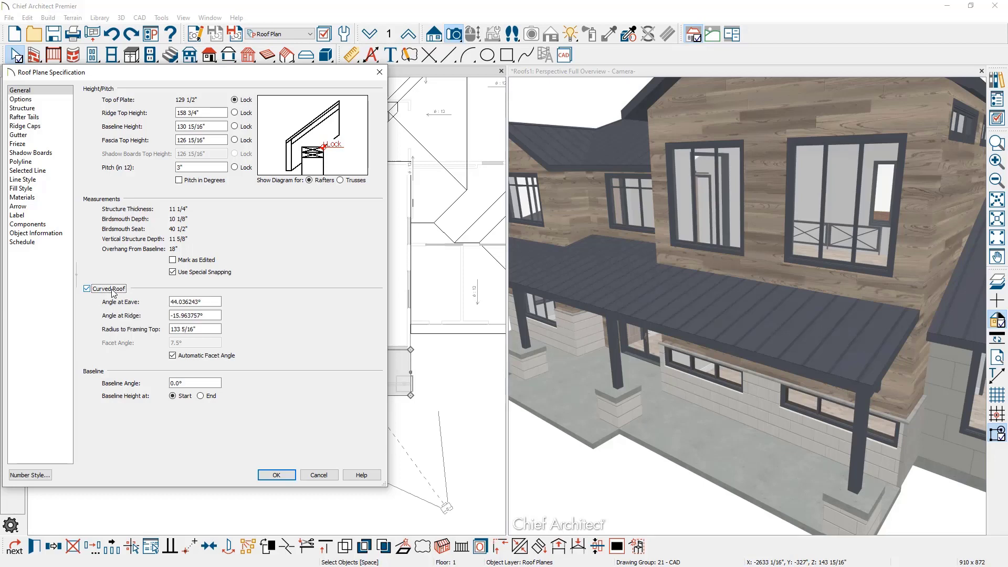
{"action": "key", "text": "Tab"}
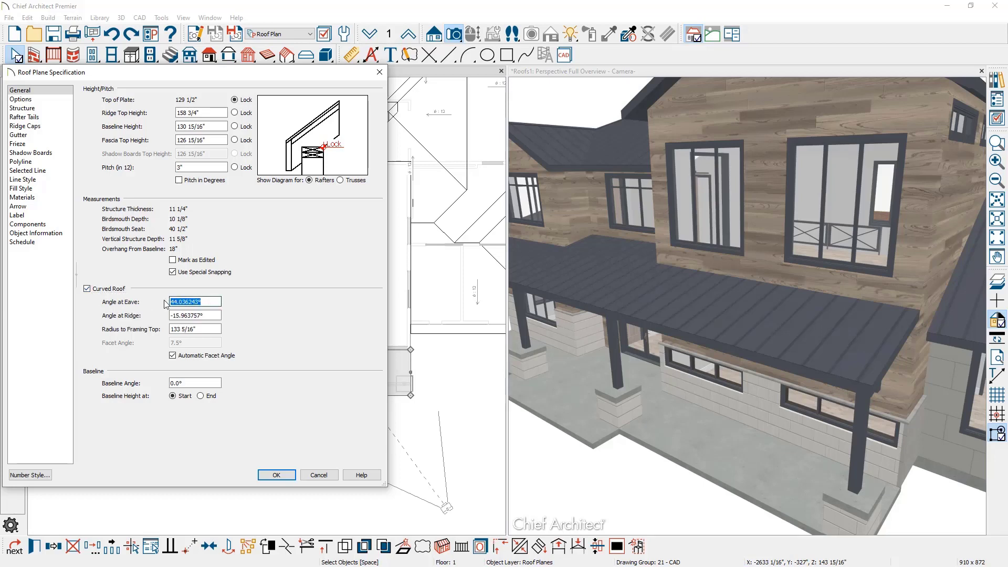
{"action": "type", "text": "0"}
{"action": "left_click", "coordinate": [275, 475]}
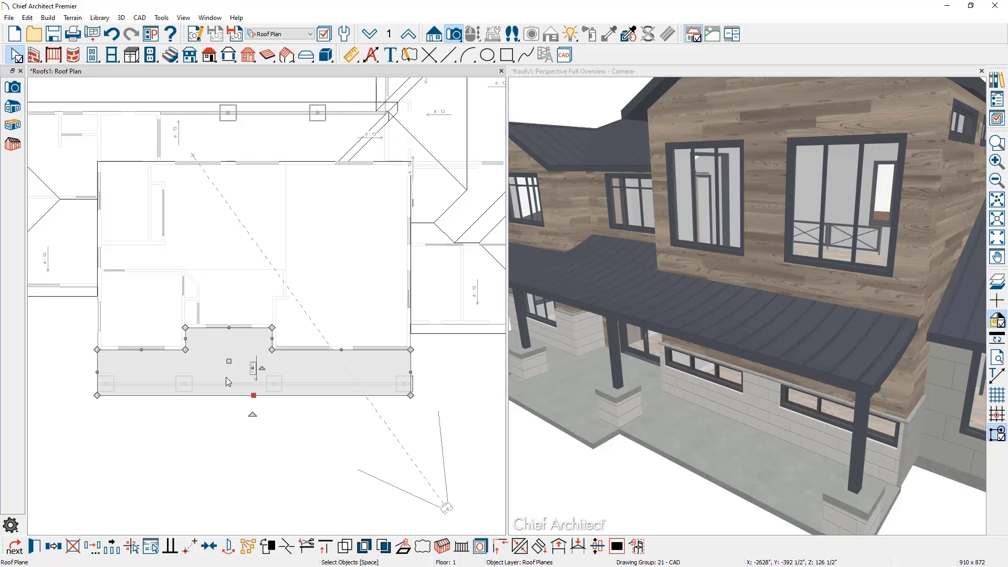
Step: Delete all roof planes and roof baseline polylines on all floors
{"action": "left_click", "coordinate": [27, 18]}
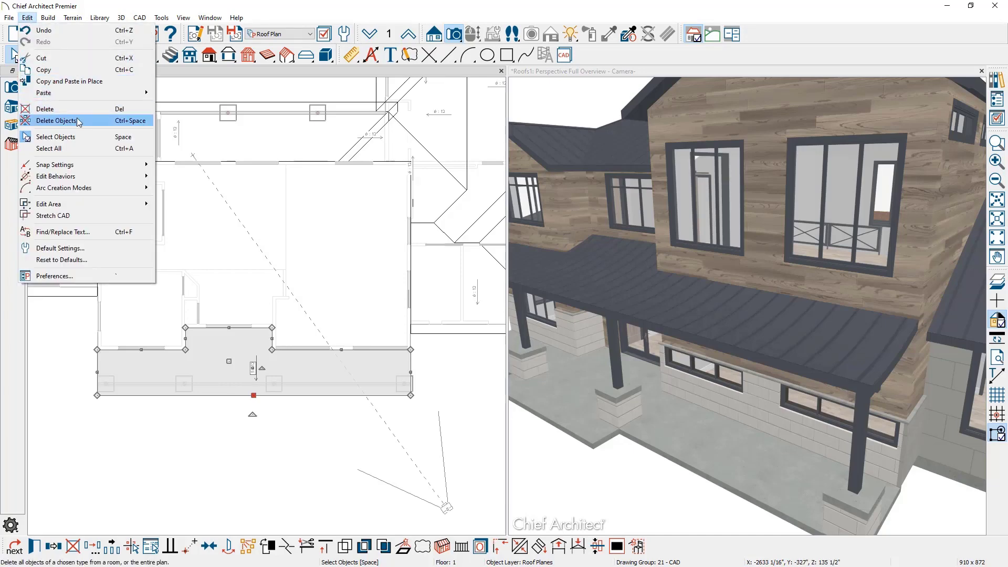
{"action": "left_click", "coordinate": [56, 121]}
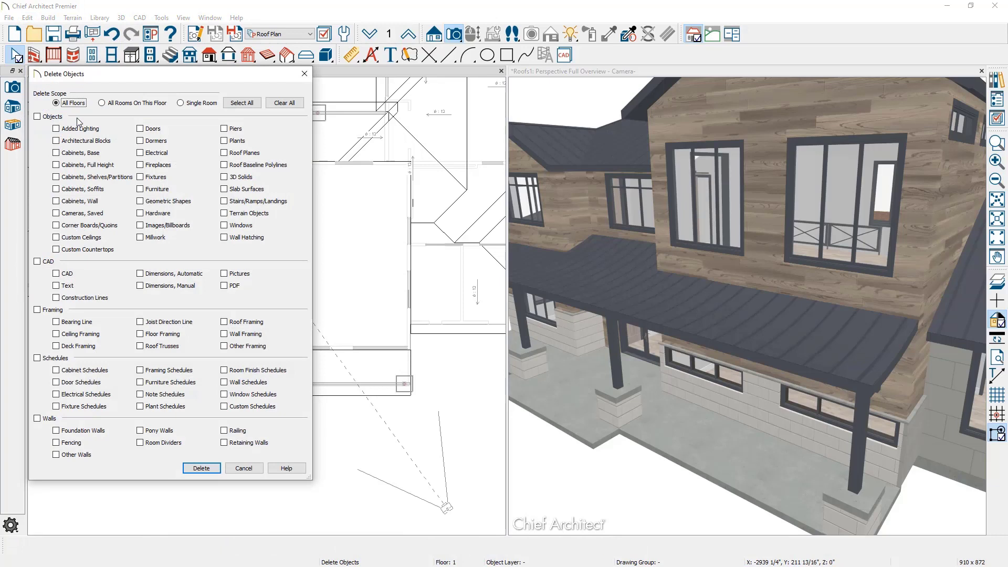
{"action": "left_click", "coordinate": [224, 153]}
{"action": "left_click", "coordinate": [224, 165]}
{"action": "left_click", "coordinate": [202, 468]}
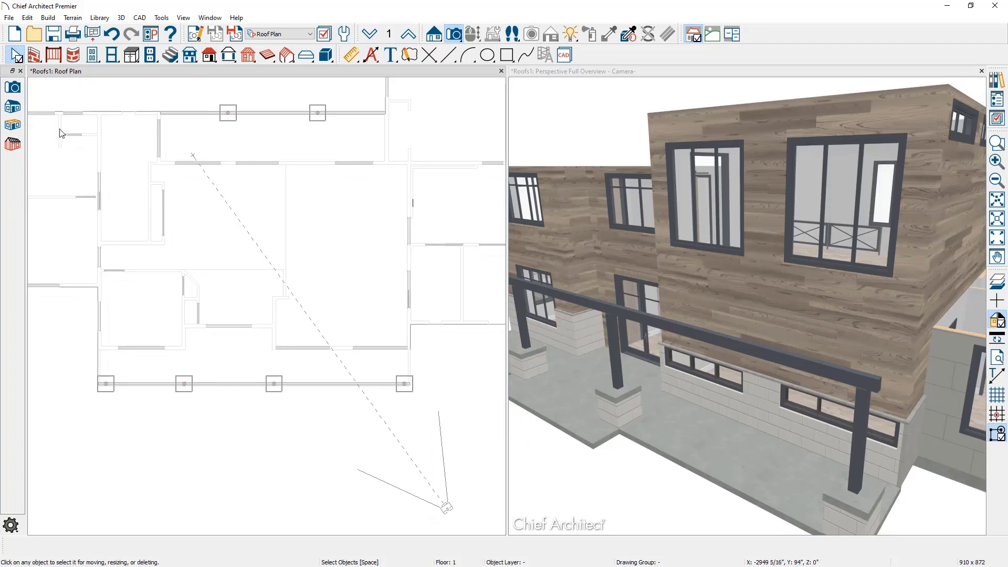
Step: Reset the roof directives in walls to their defaults on all floors
{"action": "left_click", "coordinate": [26, 17]}
{"action": "left_click", "coordinate": [29, 18]}
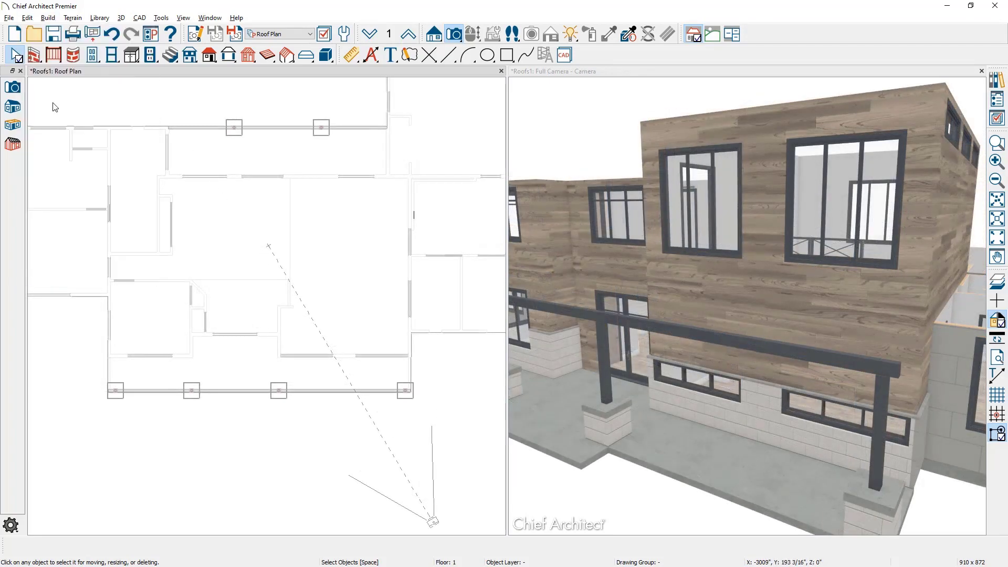
{"action": "left_click", "coordinate": [29, 18]}
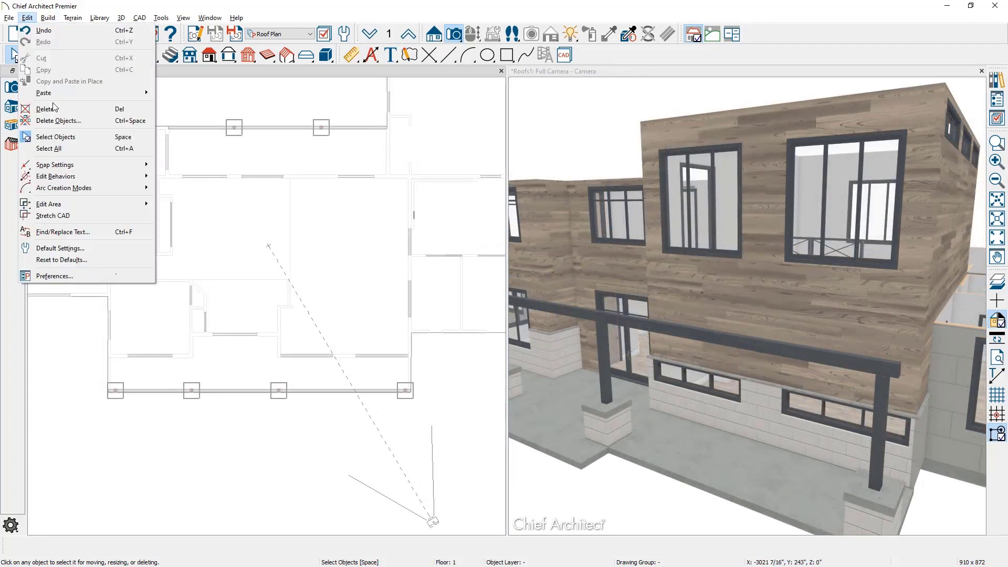
{"action": "left_click", "coordinate": [89, 259]}
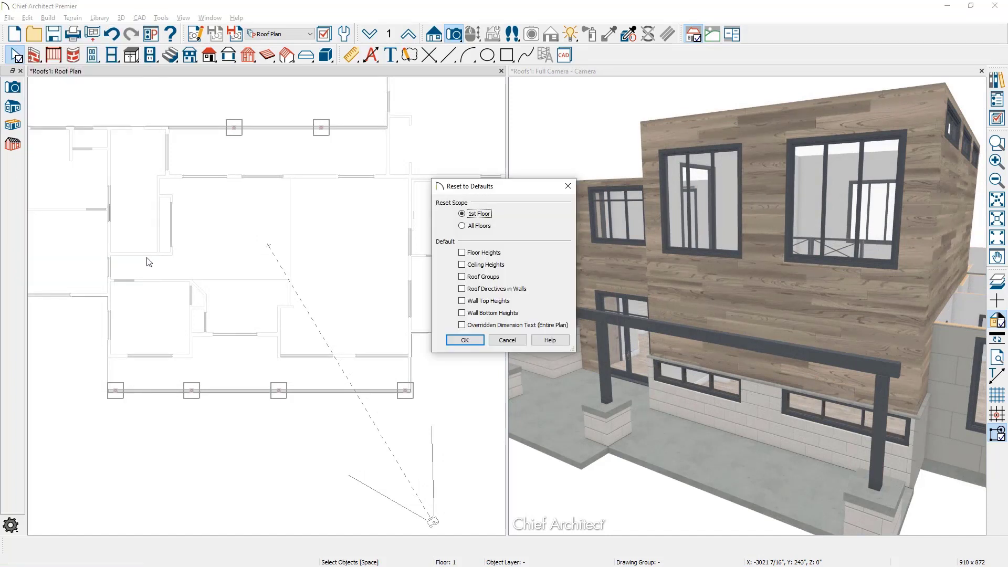
{"action": "left_click", "coordinate": [461, 227]}
{"action": "left_click", "coordinate": [461, 289]}
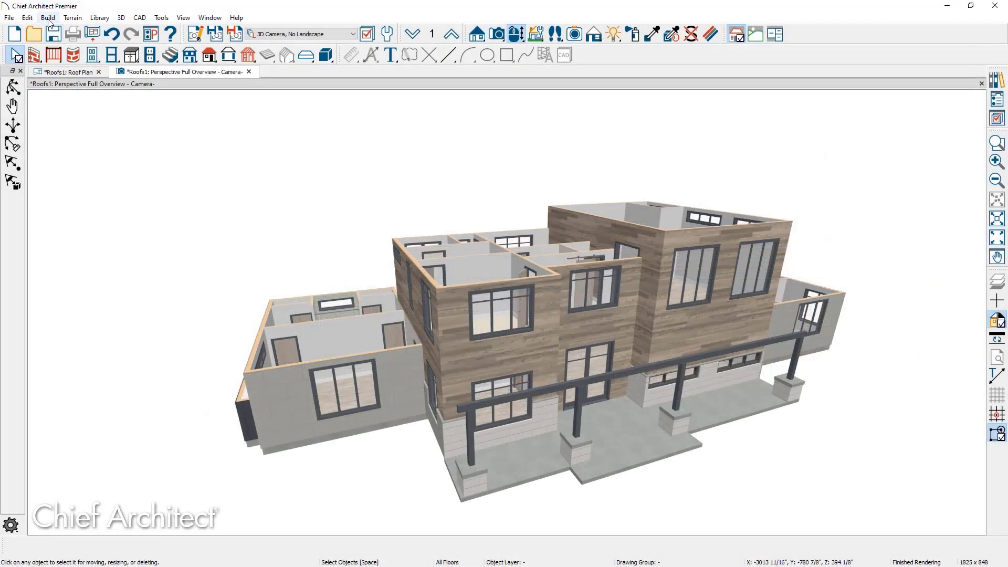
Step: Set the roof build to Auto Rebuild Roofs with a pitch of 1 in 12, keeping the automatic birdsmouth cut on
{"action": "left_click", "coordinate": [48, 18]}
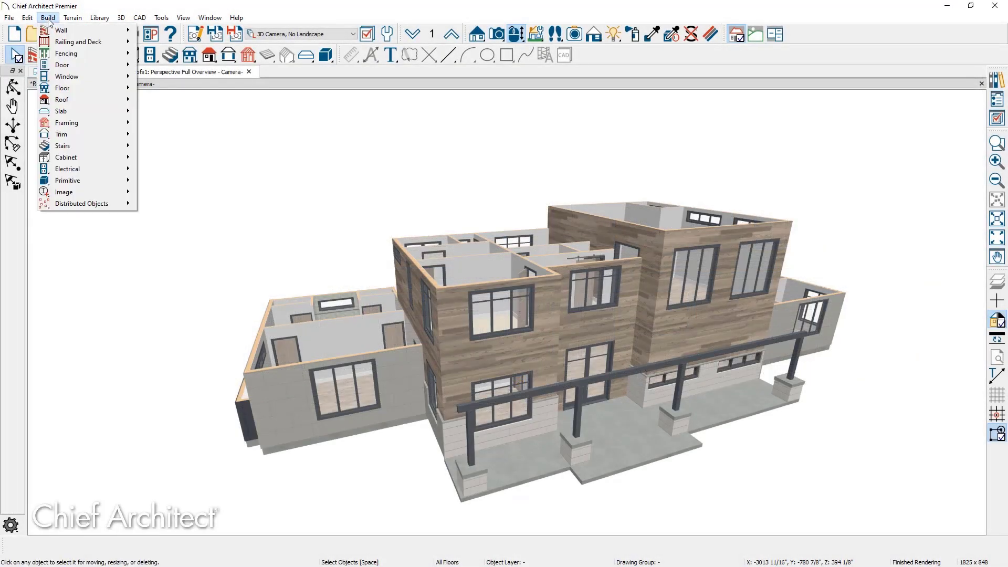
{"action": "mouse_move", "coordinate": [72, 100]}
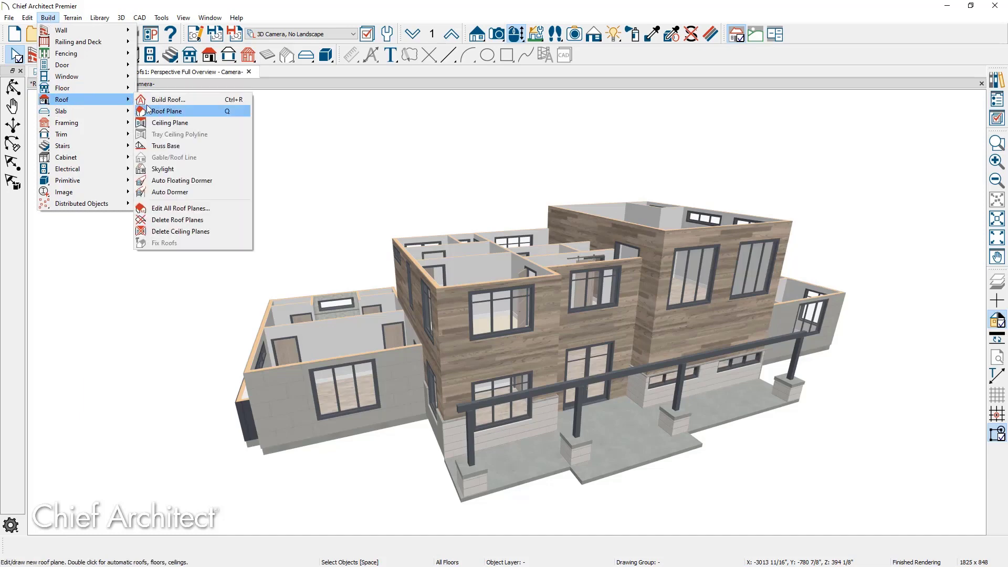
{"action": "left_click", "coordinate": [187, 99]}
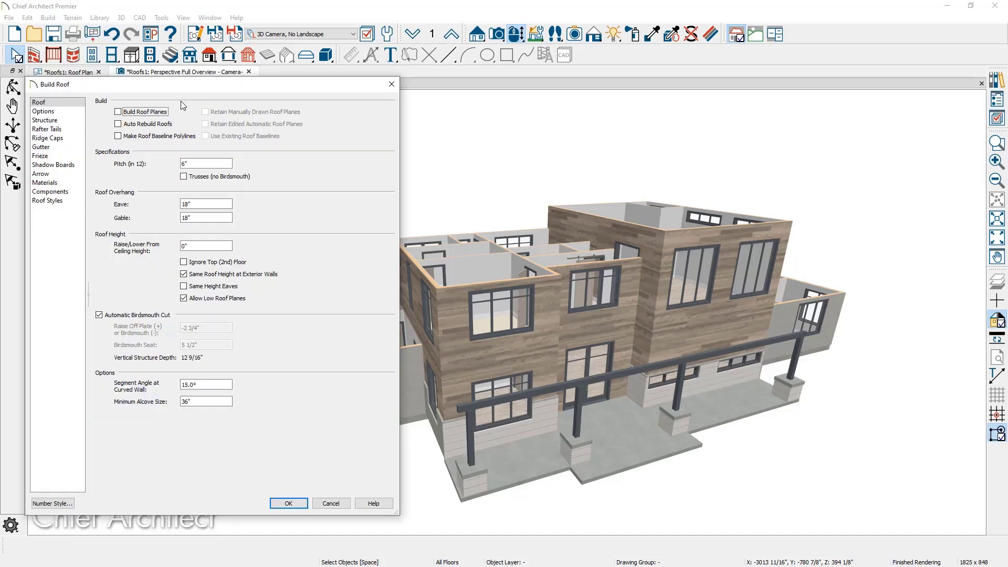
{"action": "left_click", "coordinate": [149, 125]}
{"action": "double_click", "coordinate": [184, 163]}
{"action": "type", "text": "1"}
{"action": "left_click", "coordinate": [99, 315]}
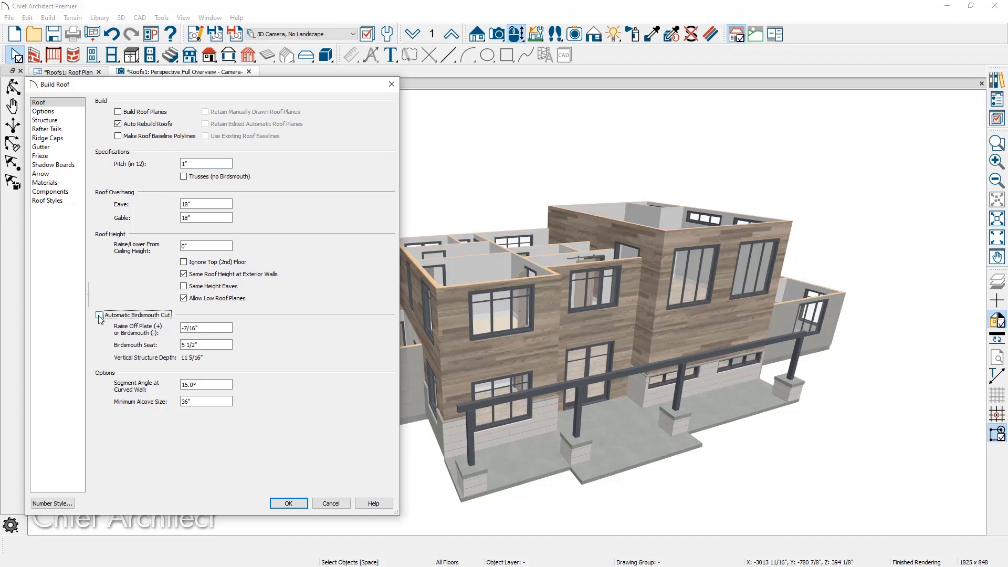
{"action": "left_click", "coordinate": [134, 317]}
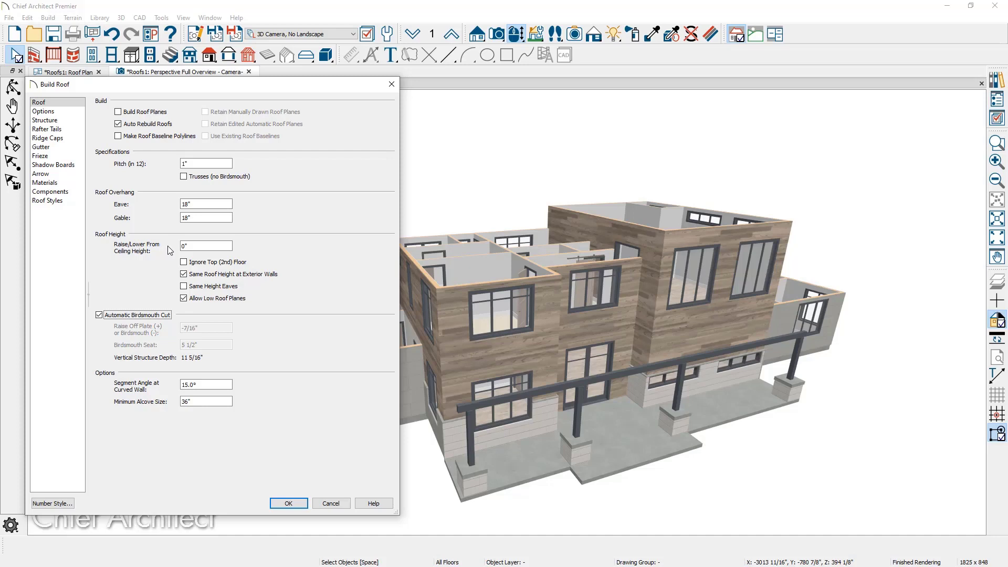
Step: Set both the eave and gable roof overhangs to 21 inches and build the roof
{"action": "left_click", "coordinate": [169, 205]}
{"action": "type", "text": "21"}
{"action": "key", "text": "Tab"}
{"action": "type", "text": "21"}
{"action": "left_click", "coordinate": [290, 503]}
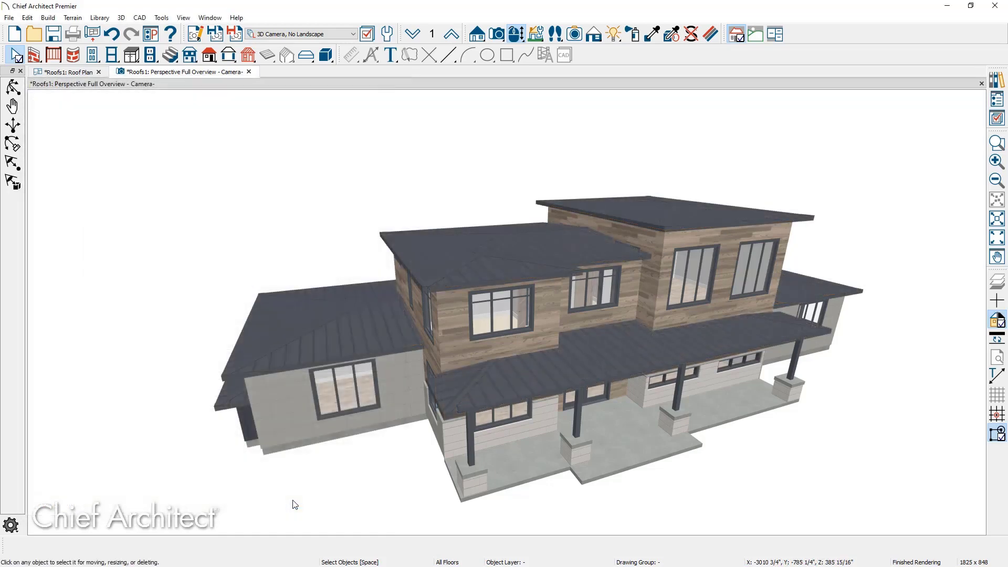
Step: Change the two opposite side walls of the tallest house section to full gable walls
{"action": "left_click", "coordinate": [650, 287]}
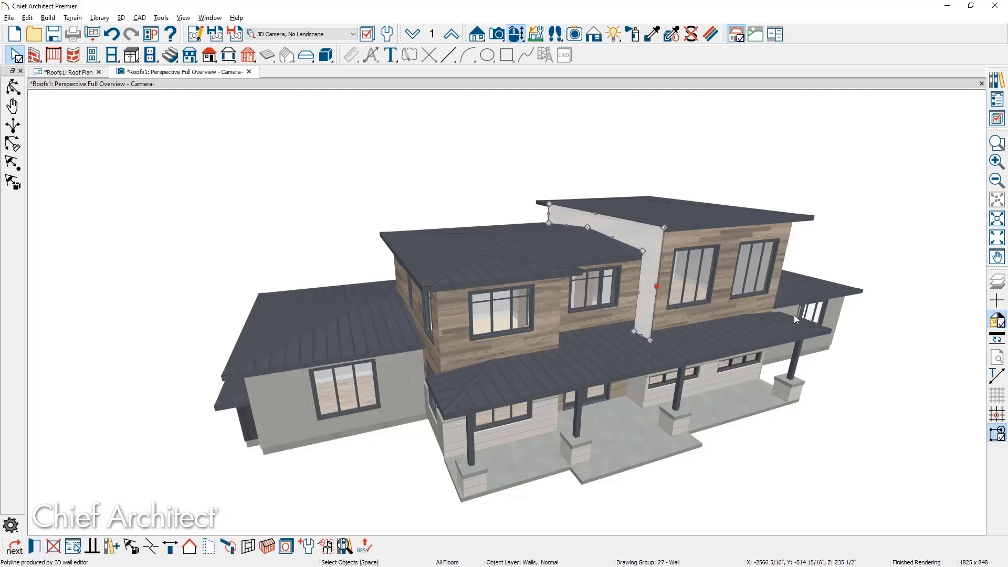
{"action": "middle_click_drag", "start_coordinate": [807, 325], "coordinate": [661, 323]}
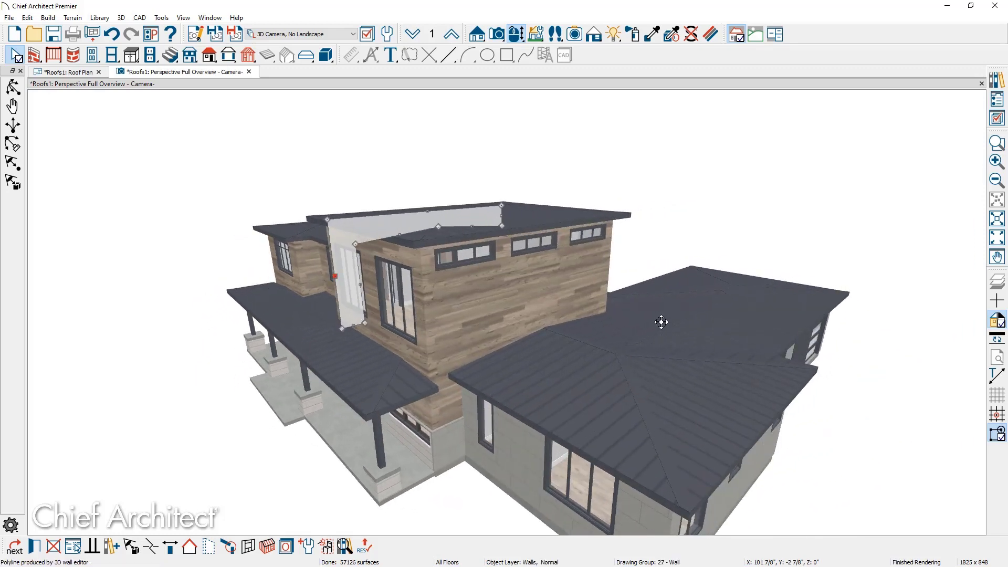
{"action": "left_click", "coordinate": [452, 308]}
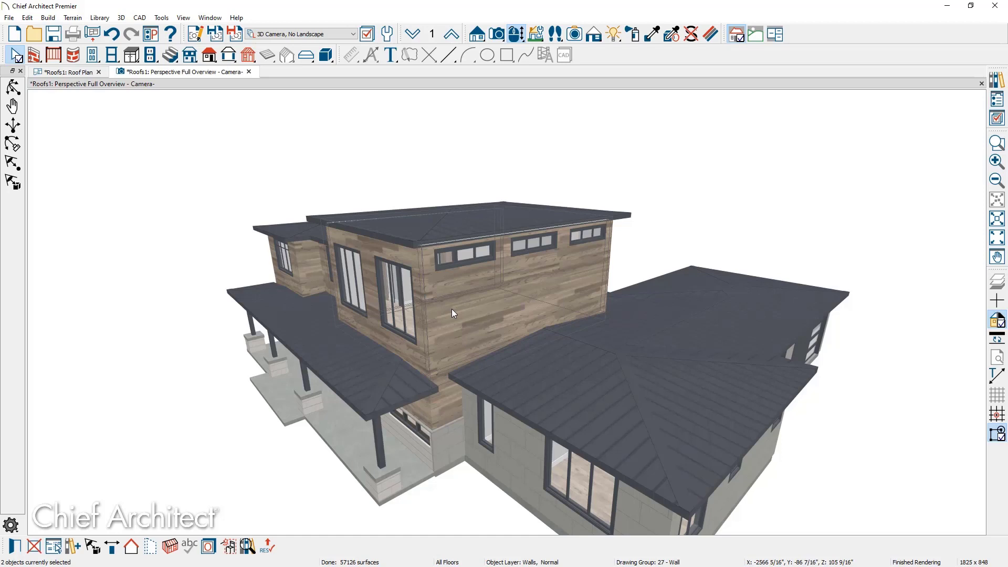
{"action": "left_click", "coordinate": [131, 546]}
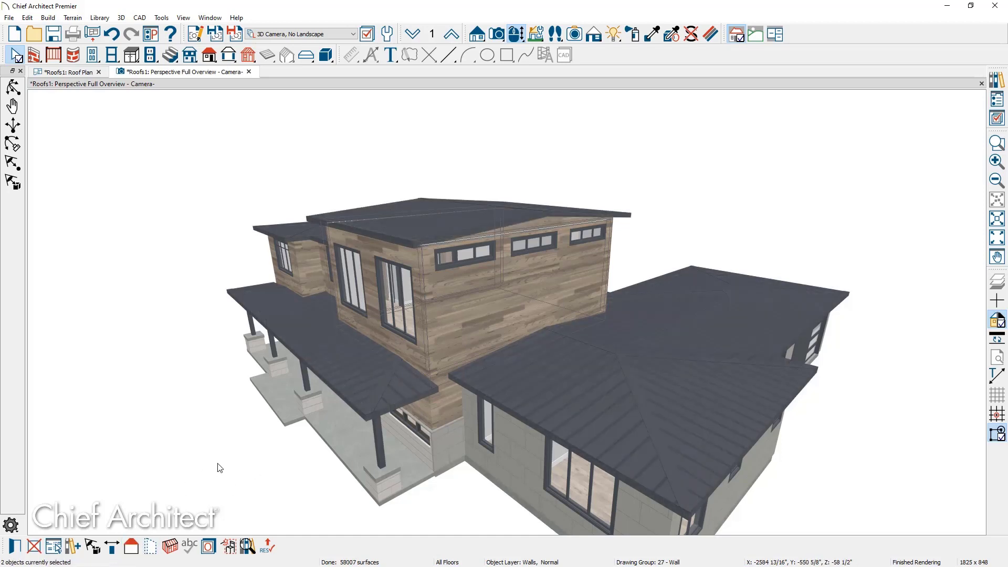
Step: Set the front wall of the tallest section to High Shed/Gable Wall
{"action": "double_click", "coordinate": [368, 285]}
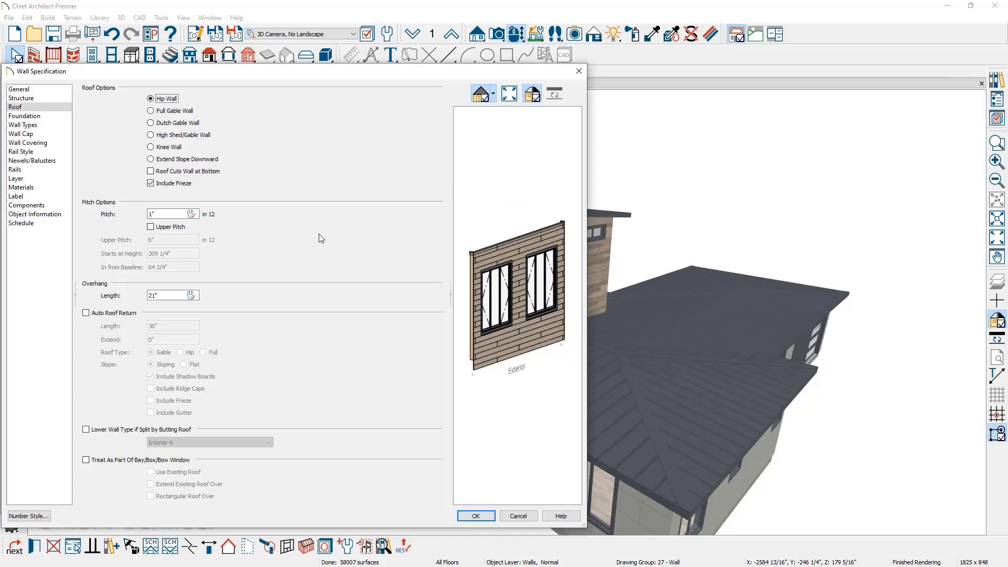
{"action": "left_click", "coordinate": [185, 134]}
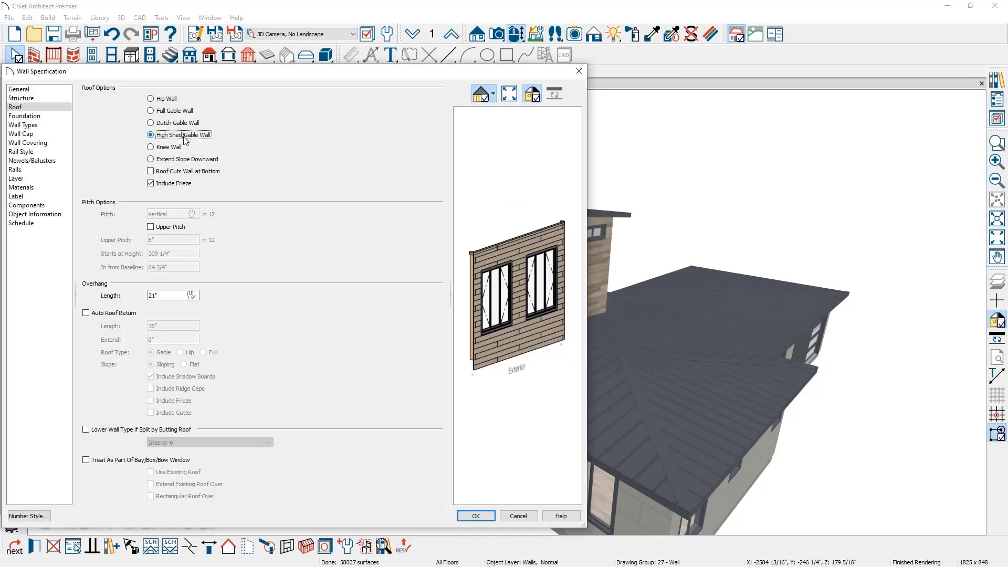
{"action": "left_click", "coordinate": [467, 517]}
Step: Change the two opposite upper side walls of the lower two-story section to full gable walls
{"action": "left_click", "coordinate": [307, 259]}
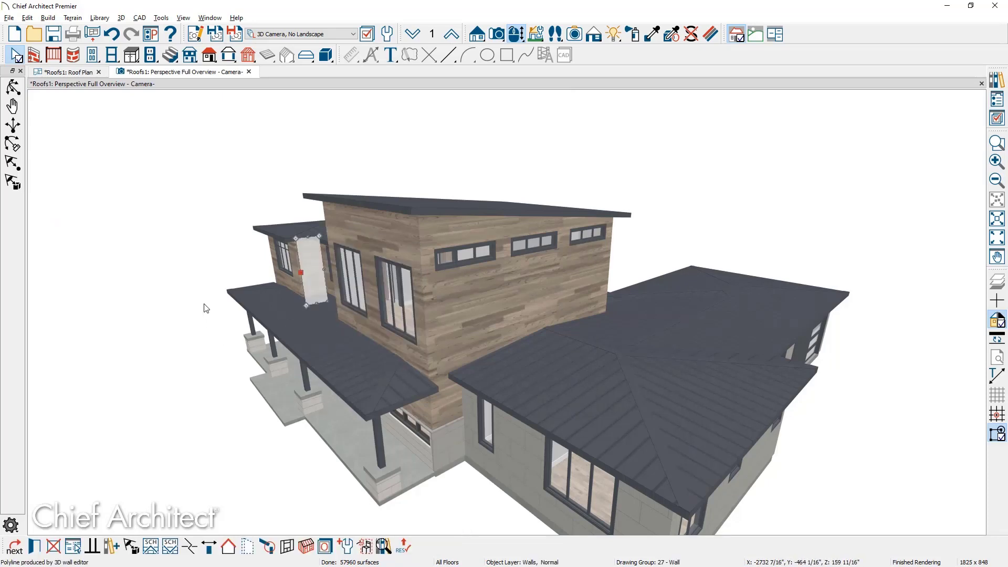
{"action": "middle_click_drag", "start_coordinate": [205, 308], "coordinate": [456, 320]}
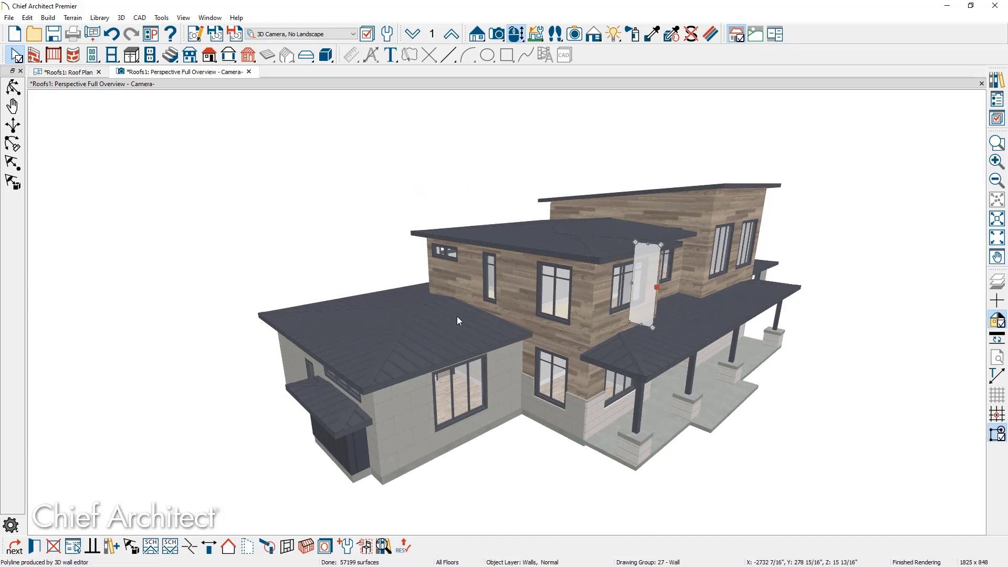
{"action": "left_click", "coordinate": [582, 312]}
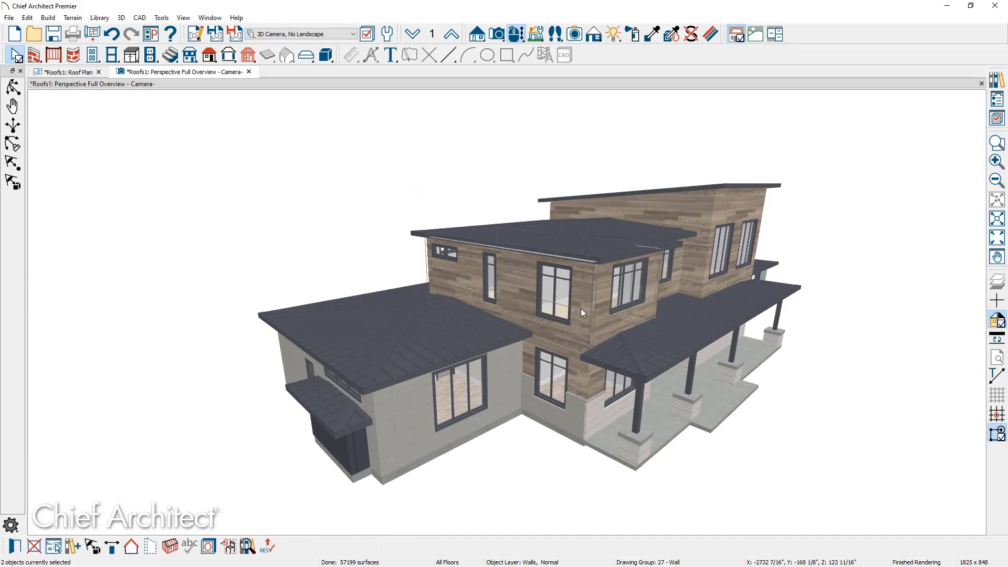
{"action": "left_click", "coordinate": [132, 549]}
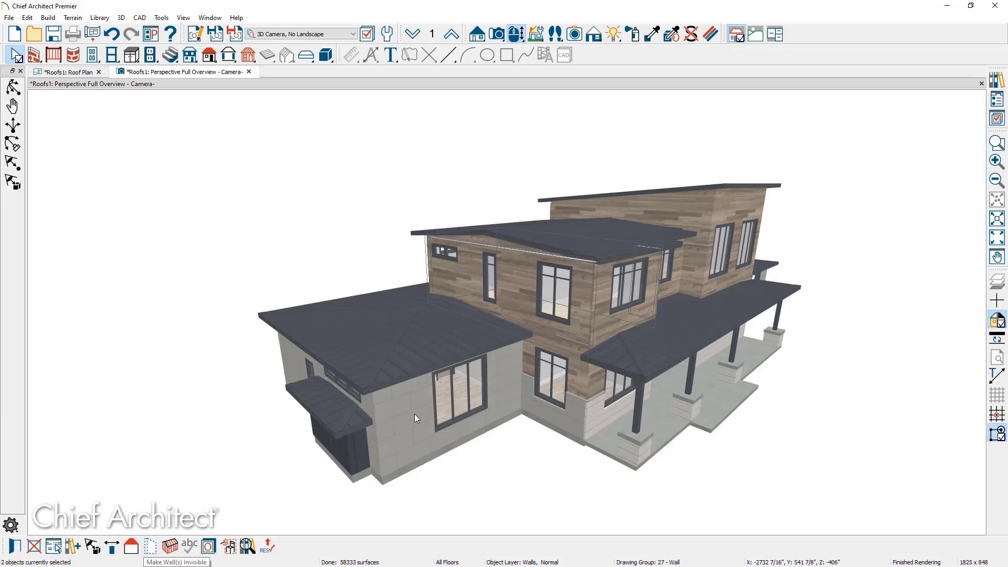
Step: Set the two adjacent front upper walls of the lower two-story section to High Shed/Gable Wall
{"action": "left_click", "coordinate": [603, 304]}
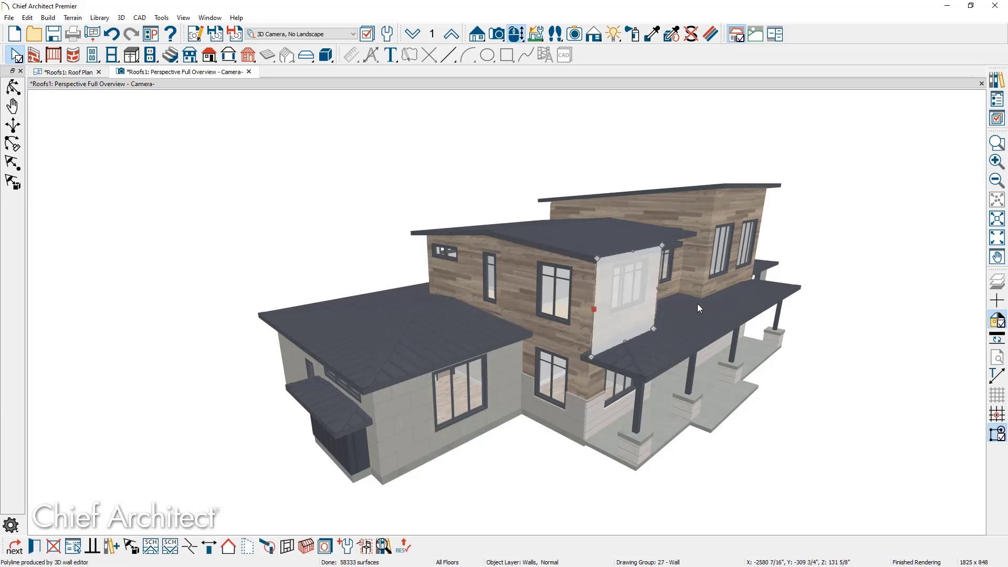
{"action": "middle_click_drag", "start_coordinate": [697, 304], "coordinate": [514, 344]}
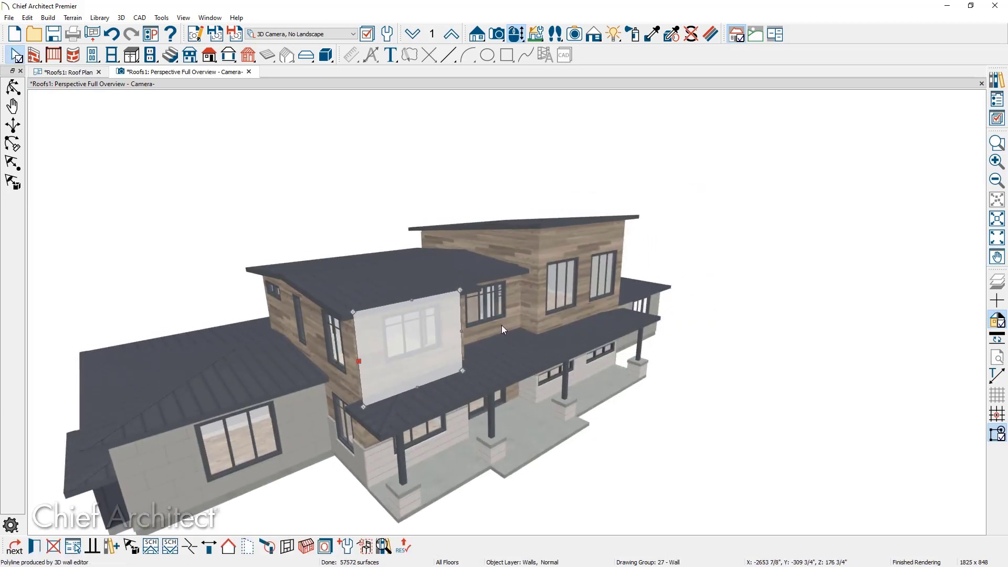
{"action": "left_click", "coordinate": [501, 325]}
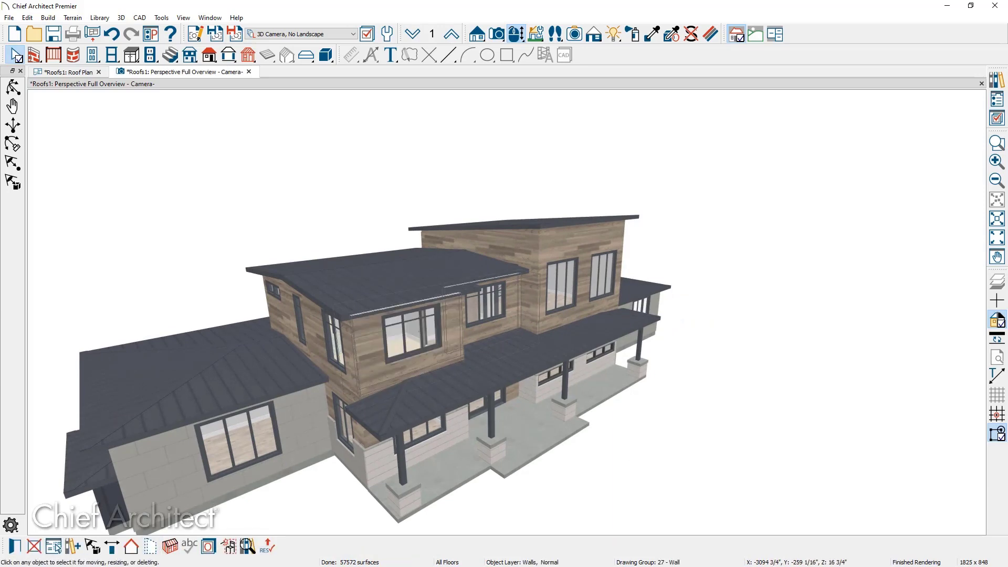
{"action": "left_click", "coordinate": [53, 546]}
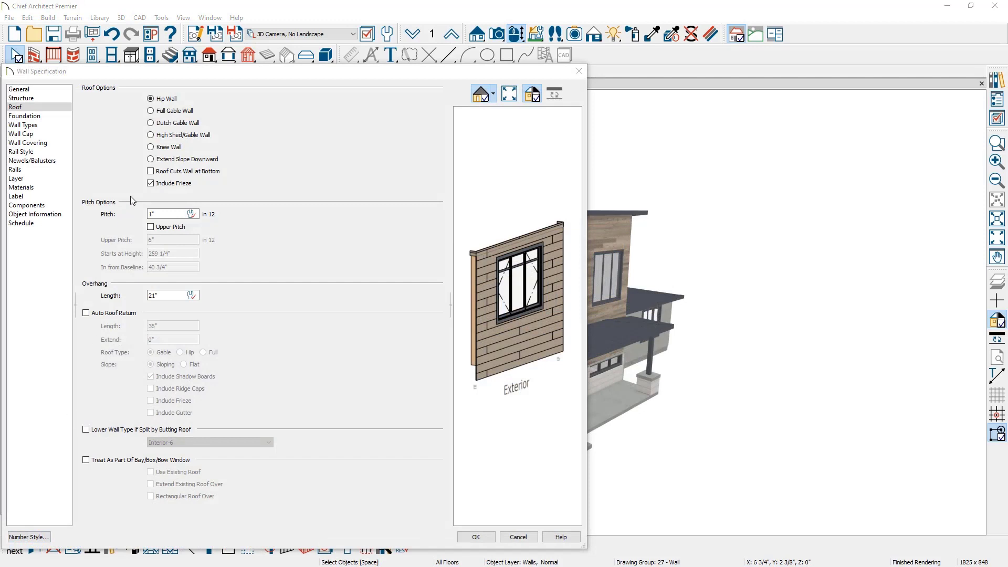
{"action": "left_click", "coordinate": [152, 135]}
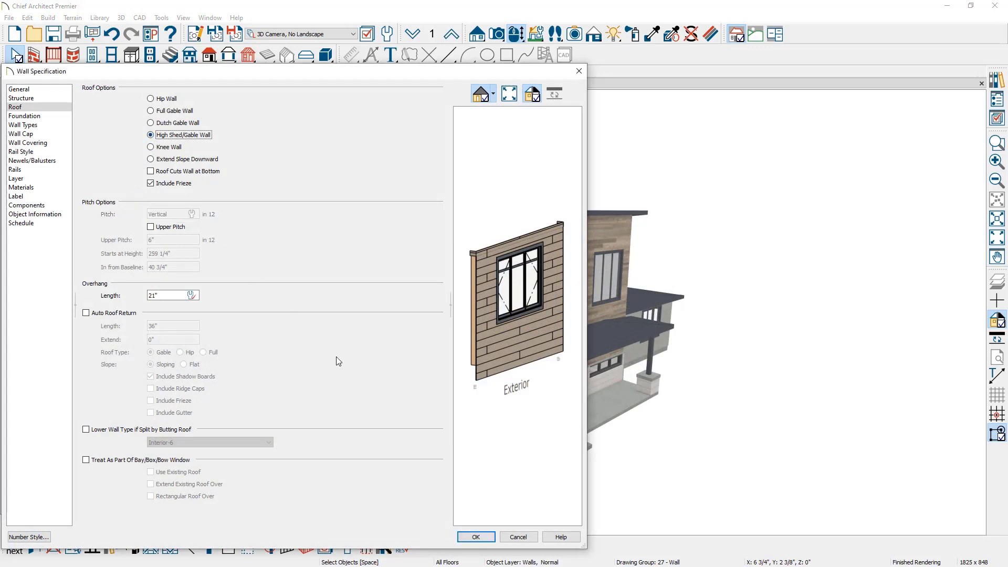
{"action": "left_click", "coordinate": [475, 536]}
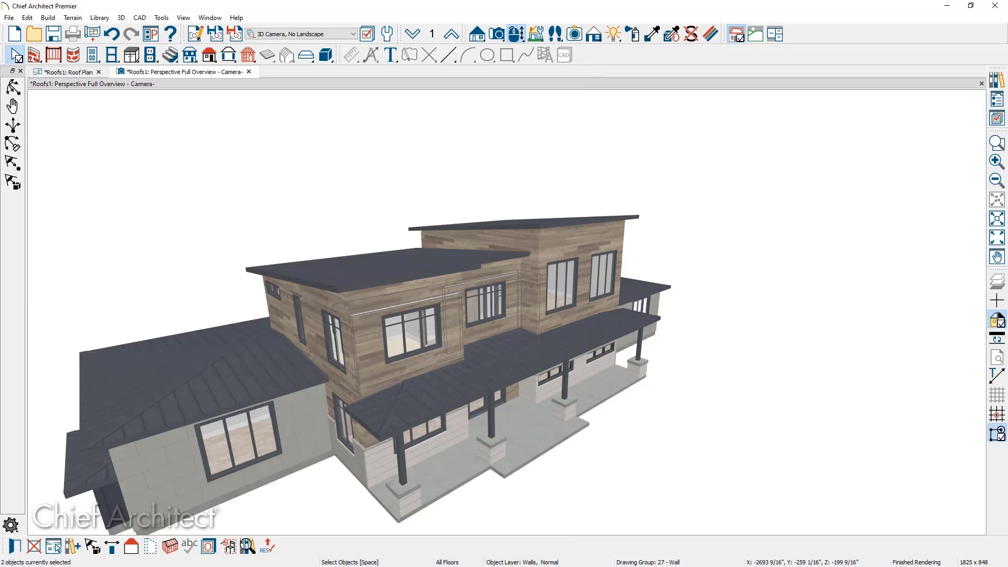
Step: Make the outer side wall of the one-story garage section a full gable wall and its front wall a High Shed/Gable Wall
{"action": "middle_click_drag", "start_coordinate": [485, 465], "coordinate": [288, 357]}
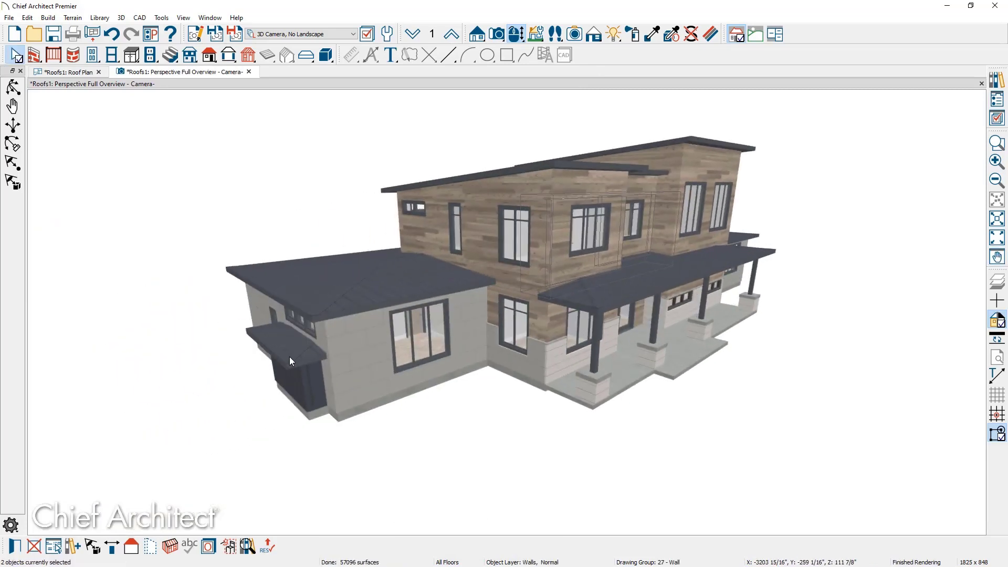
{"action": "left_click", "coordinate": [322, 341]}
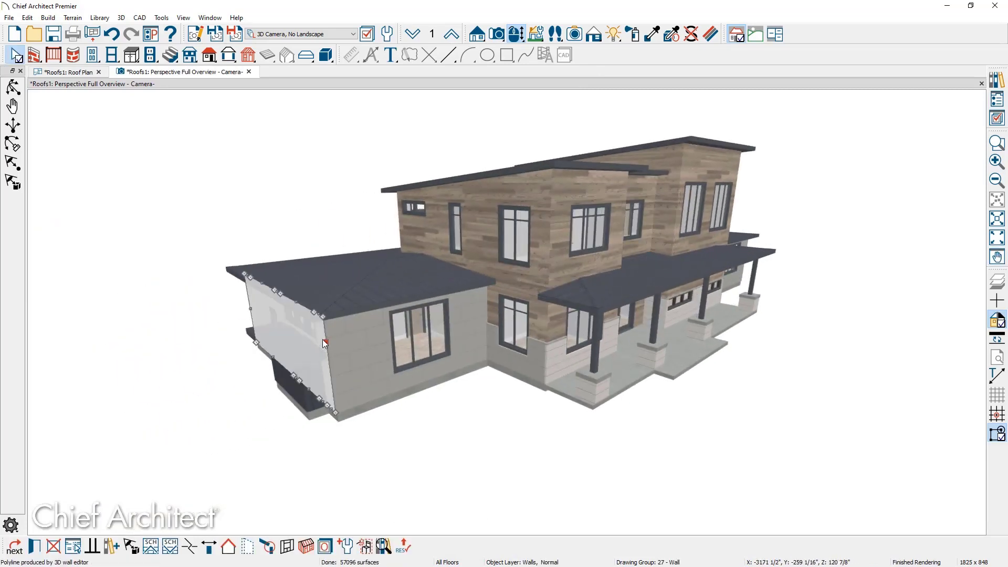
{"action": "left_click", "coordinate": [228, 545]}
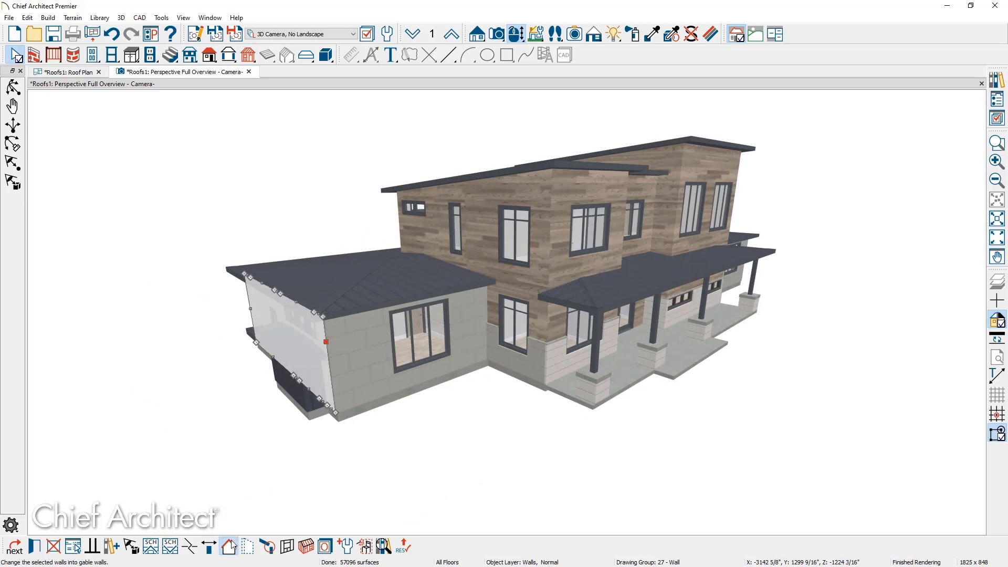
{"action": "left_click", "coordinate": [366, 370]}
{"action": "double_click", "coordinate": [365, 367]}
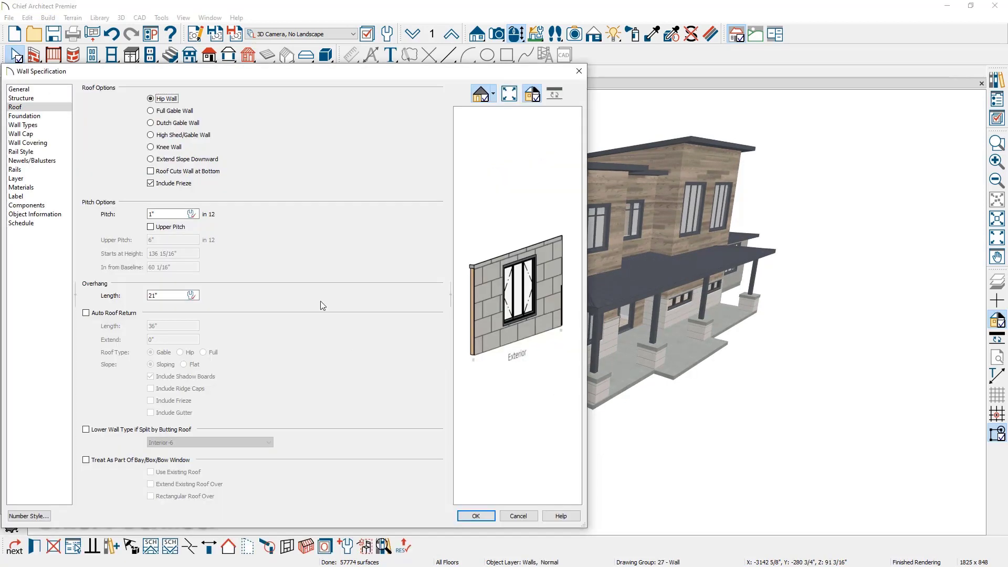
{"action": "left_click", "coordinate": [151, 134]}
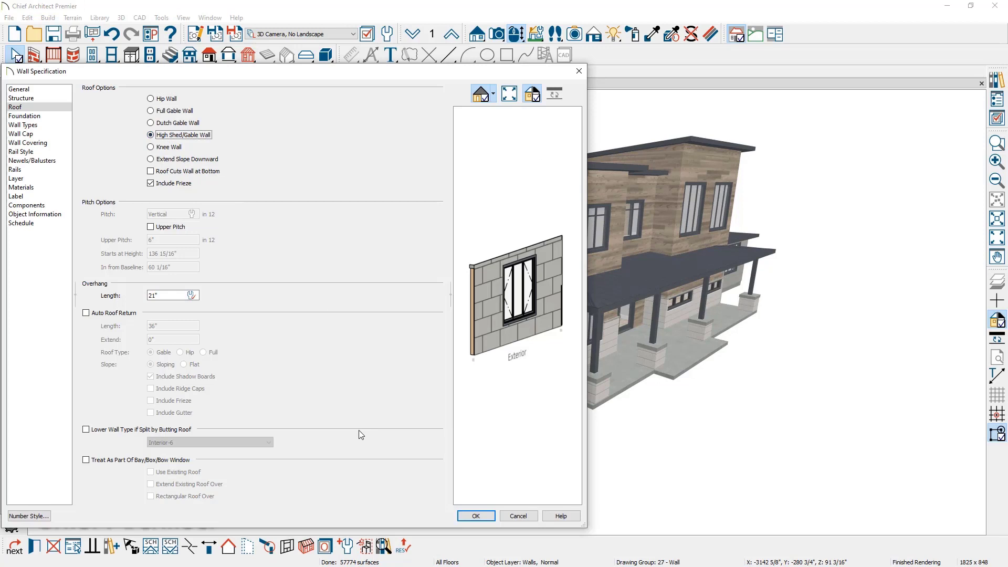
{"action": "left_click", "coordinate": [473, 515]}
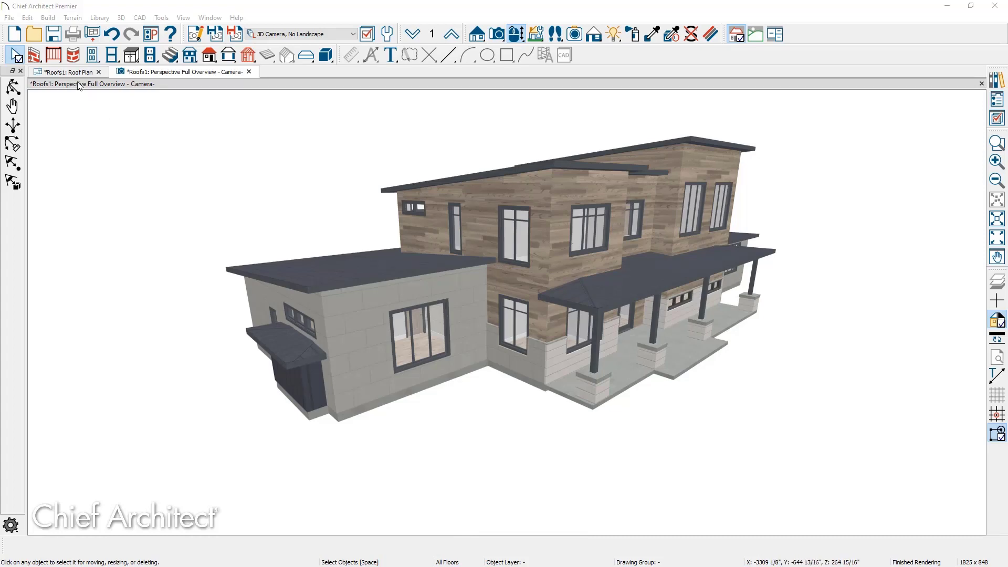
Step: In the roof plan, change the two short side walls of the garage bump-out to full gable walls
{"action": "scroll", "coordinate": [229, 414], "scroll_direction": "up", "scroll_amount": 4}
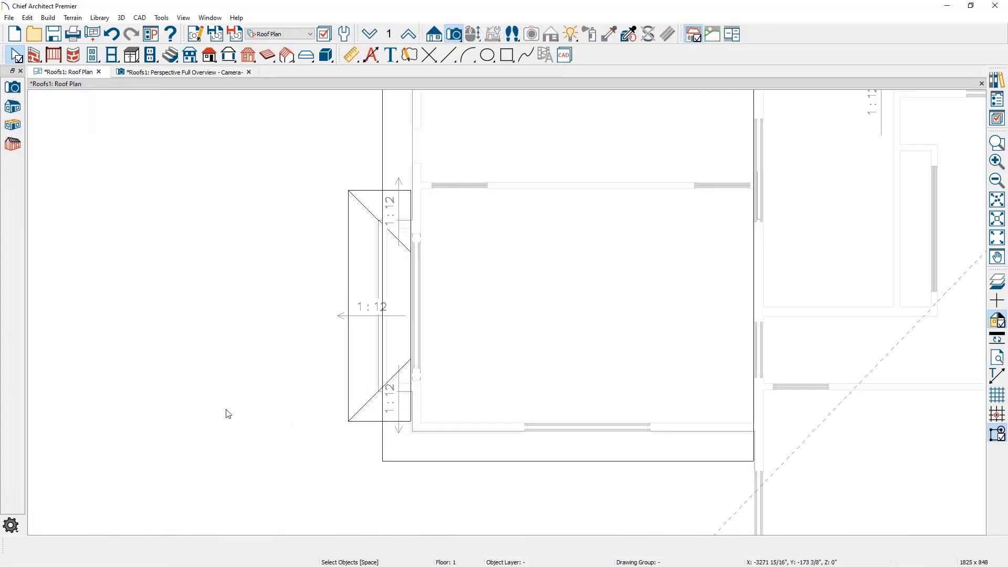
{"action": "scroll", "coordinate": [228, 414], "scroll_direction": "up", "scroll_amount": 1}
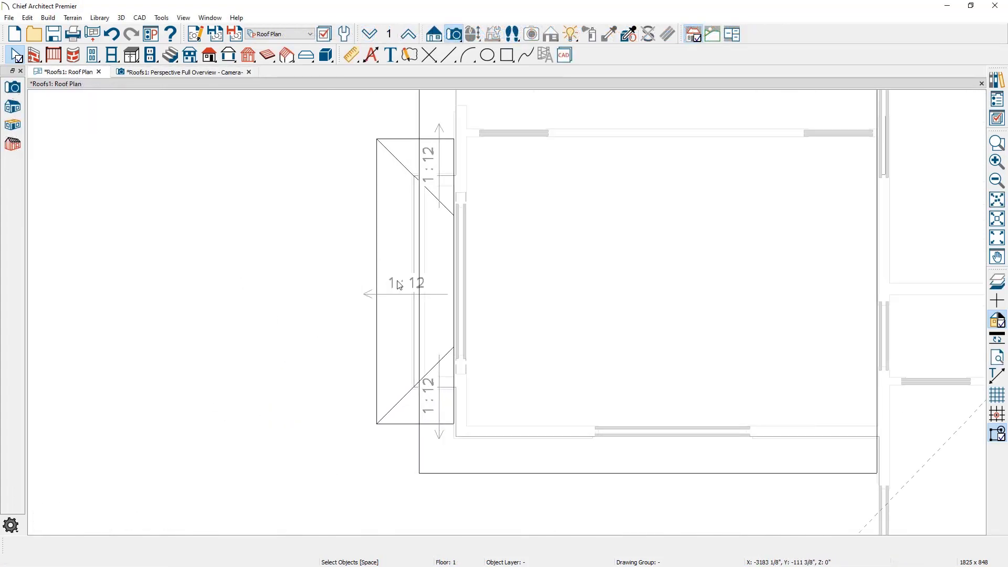
{"action": "left_click", "coordinate": [447, 183]}
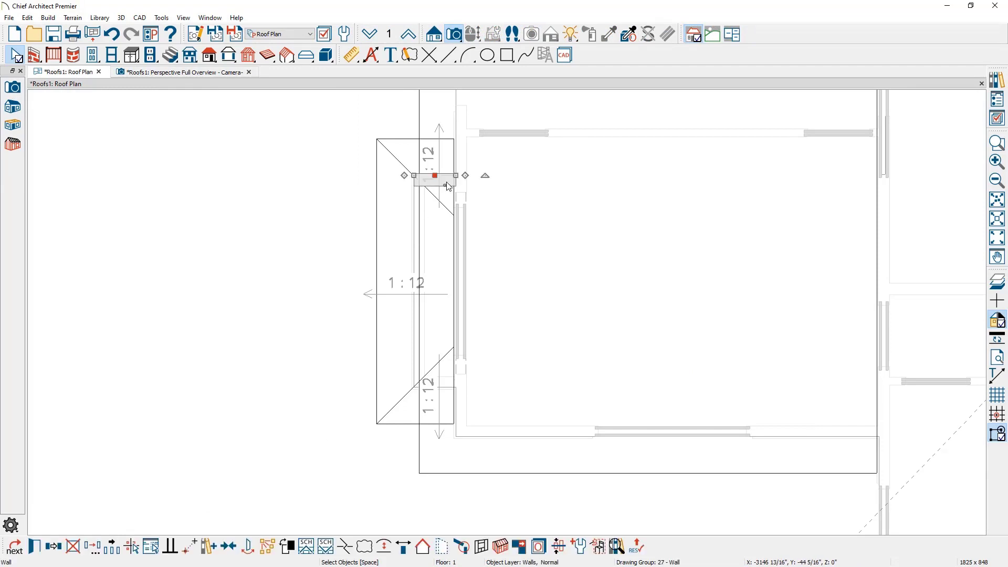
{"action": "left_click", "coordinate": [445, 392], "text": "shift"}
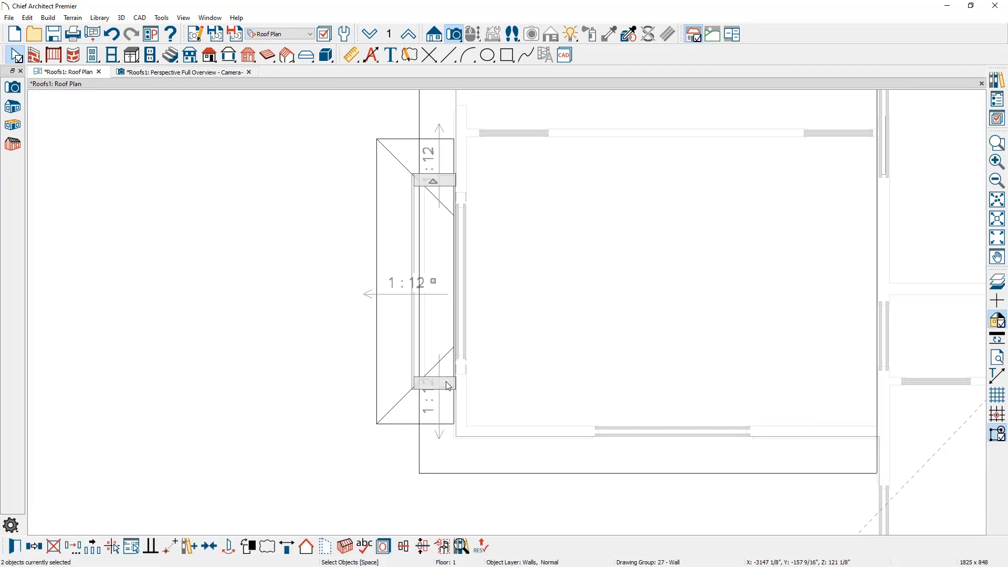
{"action": "left_click", "coordinate": [308, 547]}
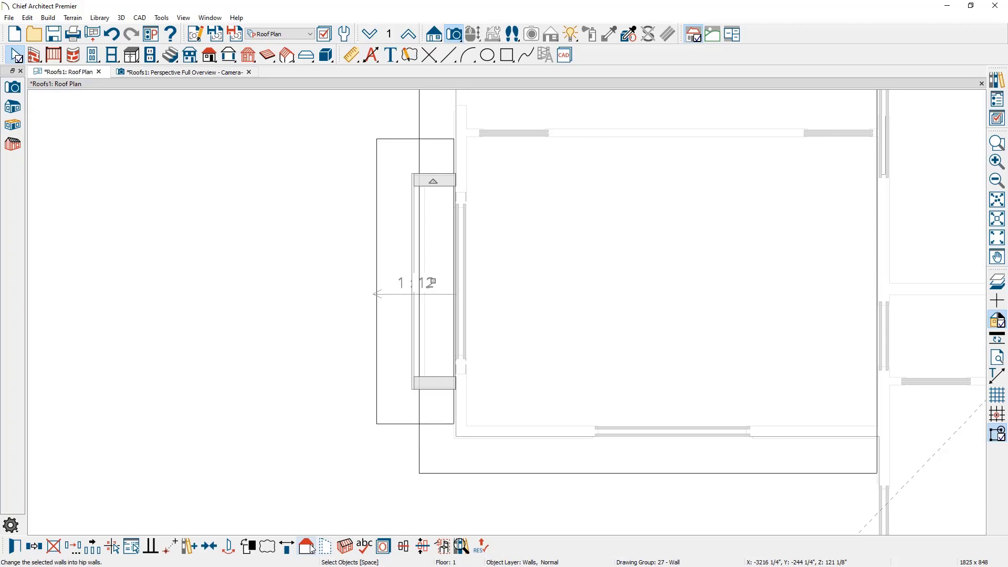
Step: Set the roof overhang length of all three garage bump-out walls to 6 inches
{"action": "left_click", "coordinate": [424, 231], "text": "shift"}
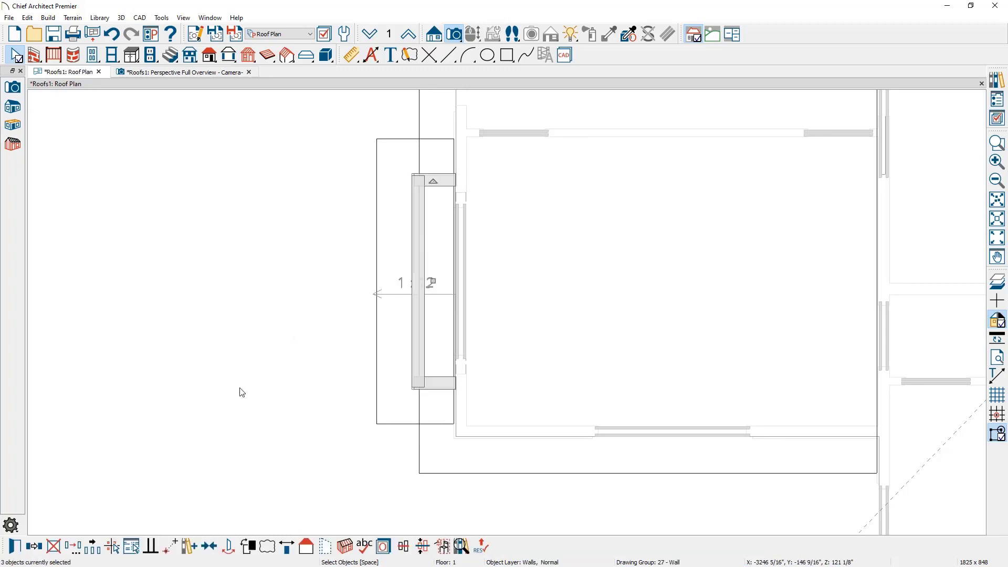
{"action": "left_click", "coordinate": [19, 547]}
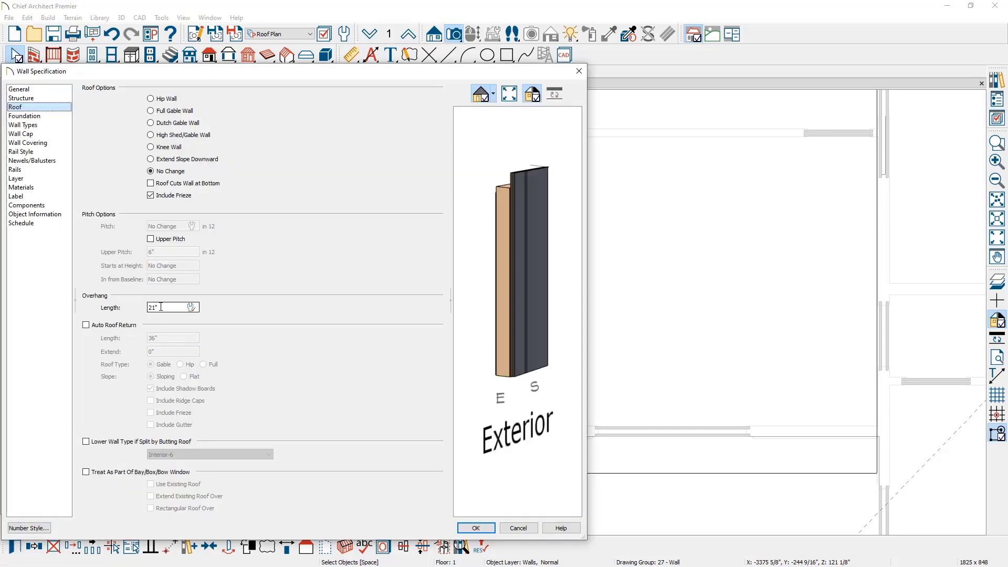
{"action": "double_click", "coordinate": [155, 307]}
{"action": "type", "text": "6"}
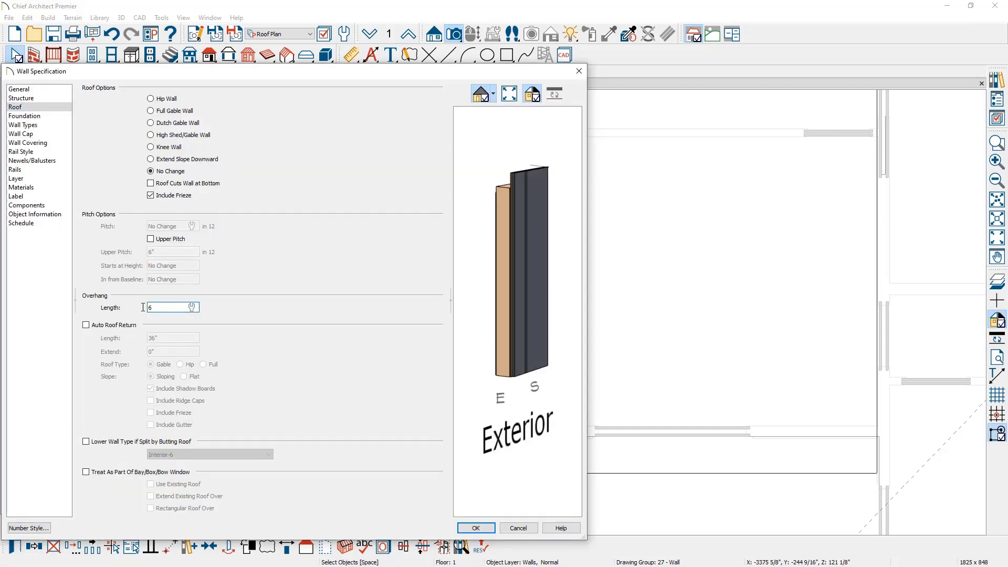
{"action": "left_click", "coordinate": [469, 526]}
Step: Change both side room dividers of the front porch and the short house wall adjoining its right end to full gable walls
{"action": "scroll", "coordinate": [419, 416], "scroll_direction": "down", "scroll_amount": 2}
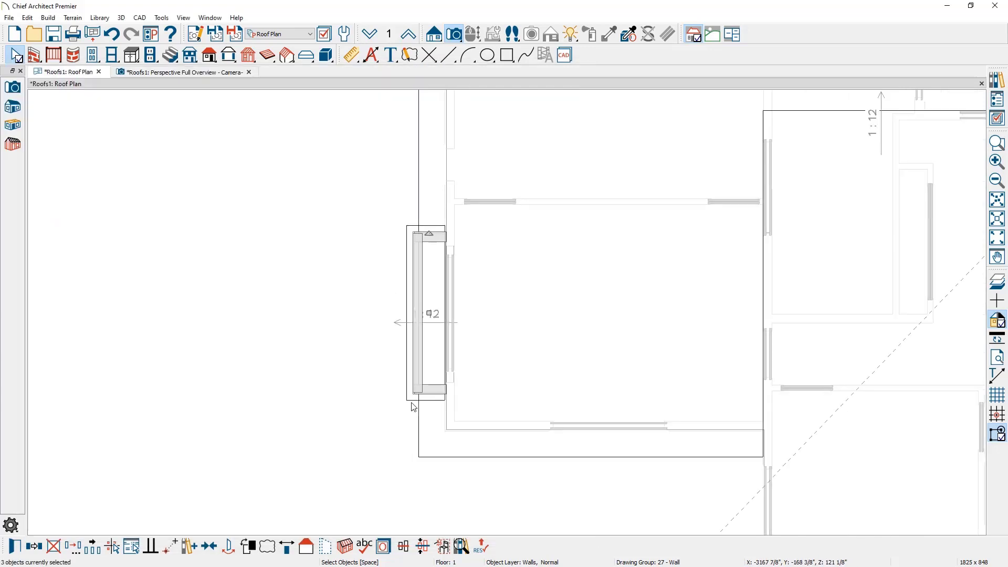
{"action": "mouse_move", "coordinate": [471, 389]}
{"action": "middle_mouse_down"}
{"action": "mouse_move", "coordinate": [429, 320]}
{"action": "mouse_move", "coordinate": [254, 252]}
{"action": "middle_mouse_up"}
{"action": "middle_click_drag", "start_coordinate": [518, 387], "coordinate": [287, 310]}
{"action": "scroll", "coordinate": [287, 310], "scroll_direction": "down", "scroll_amount": 1}
{"action": "middle_click_drag", "start_coordinate": [425, 348], "coordinate": [378, 348]}
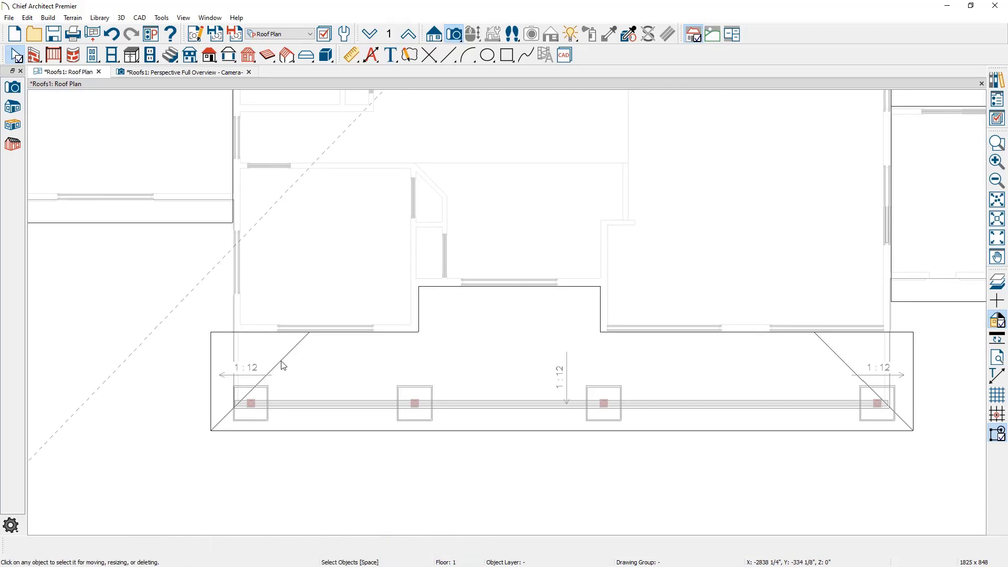
{"action": "left_click", "coordinate": [235, 352]}
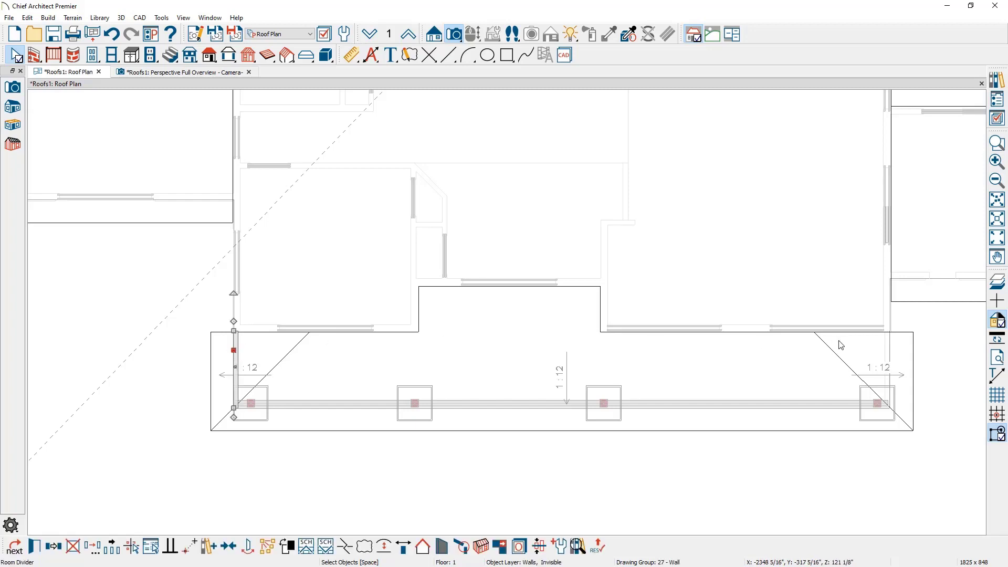
{"action": "left_click", "coordinate": [889, 357], "text": "shift"}
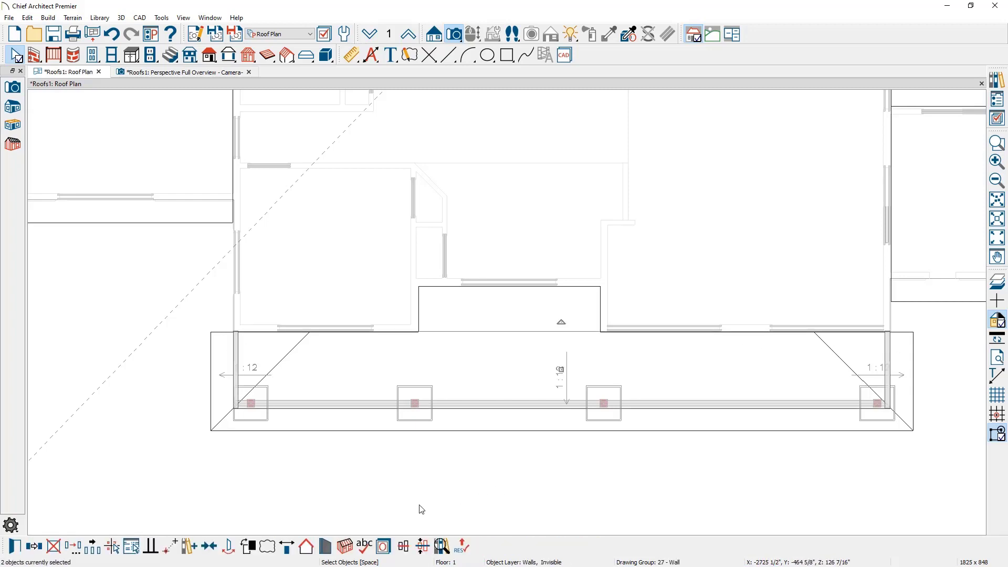
{"action": "left_click", "coordinate": [314, 550]}
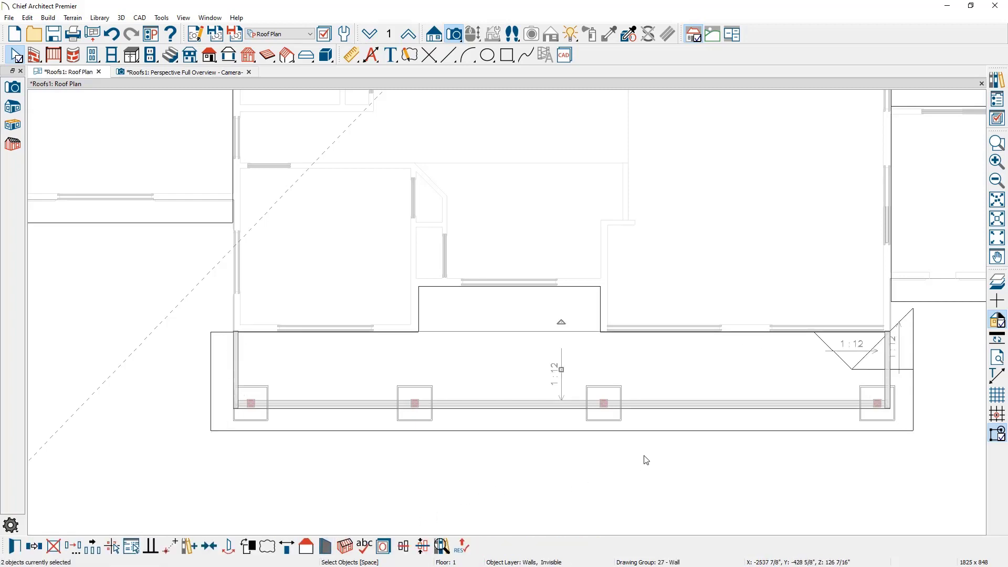
{"action": "left_click", "coordinate": [889, 317]}
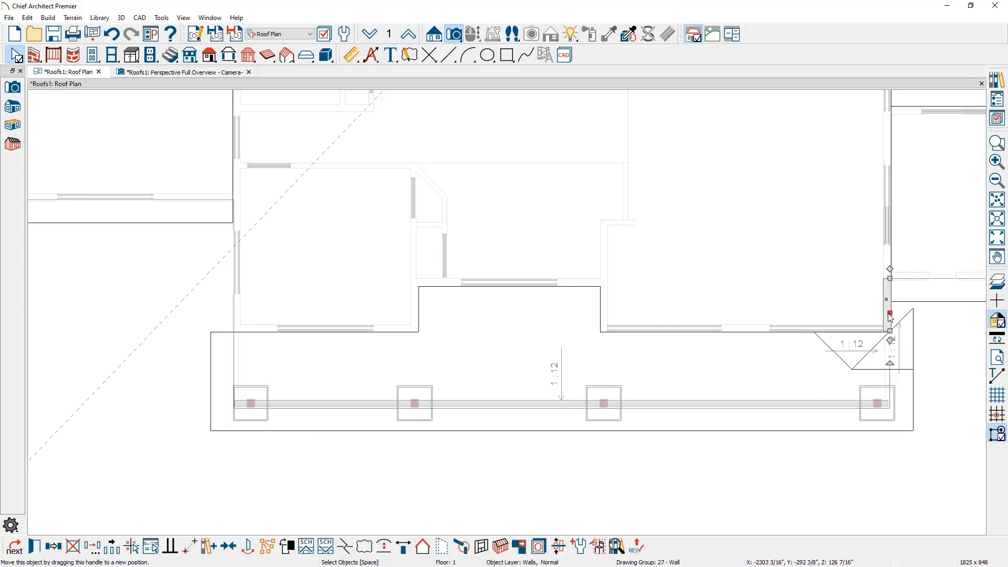
{"action": "left_click", "coordinate": [423, 548]}
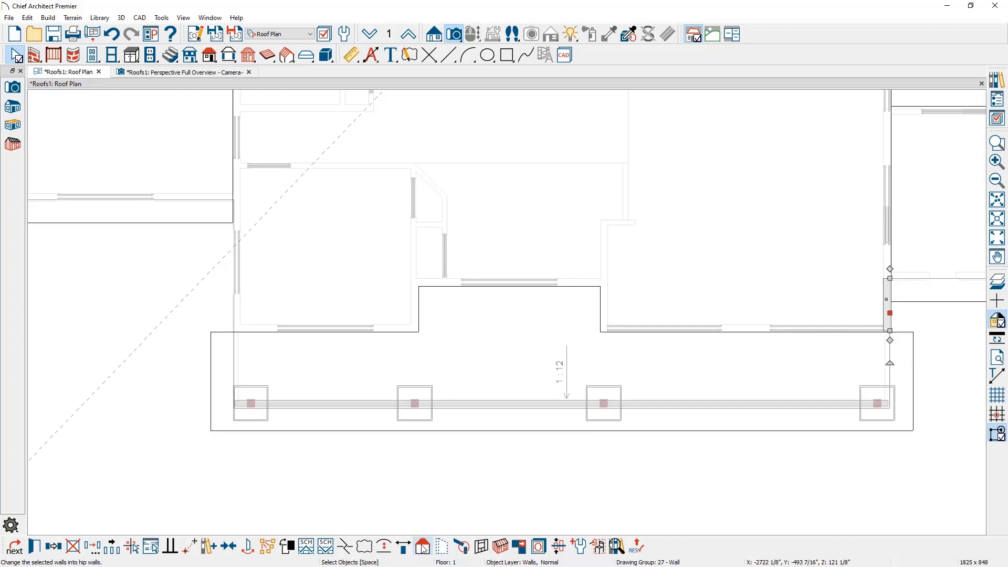
Step: Shorten the roof overhang of the two porch side dividers and the adjoining short house wall
{"action": "left_click", "coordinate": [888, 379], "text": "shift"}
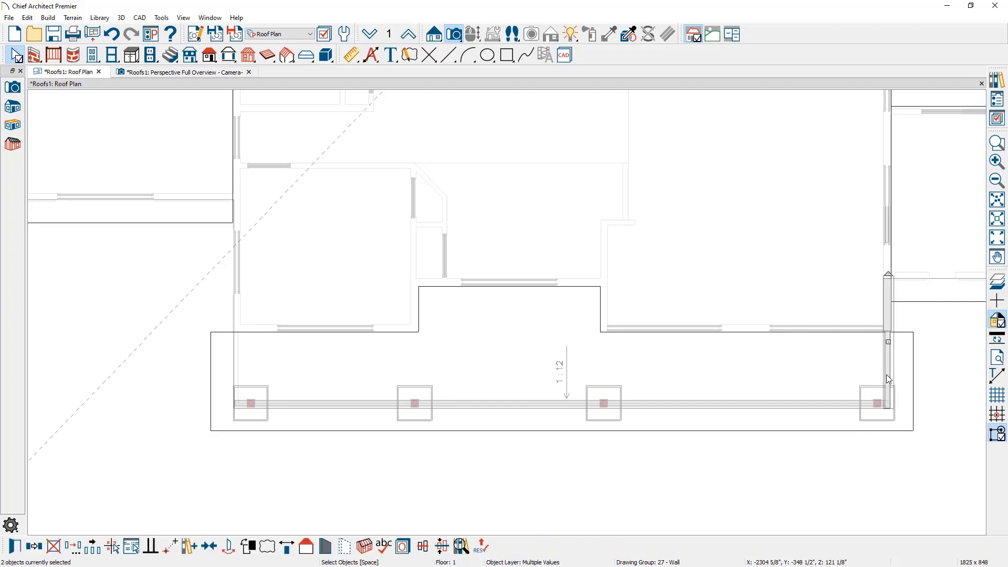
{"action": "left_click", "coordinate": [239, 370]}
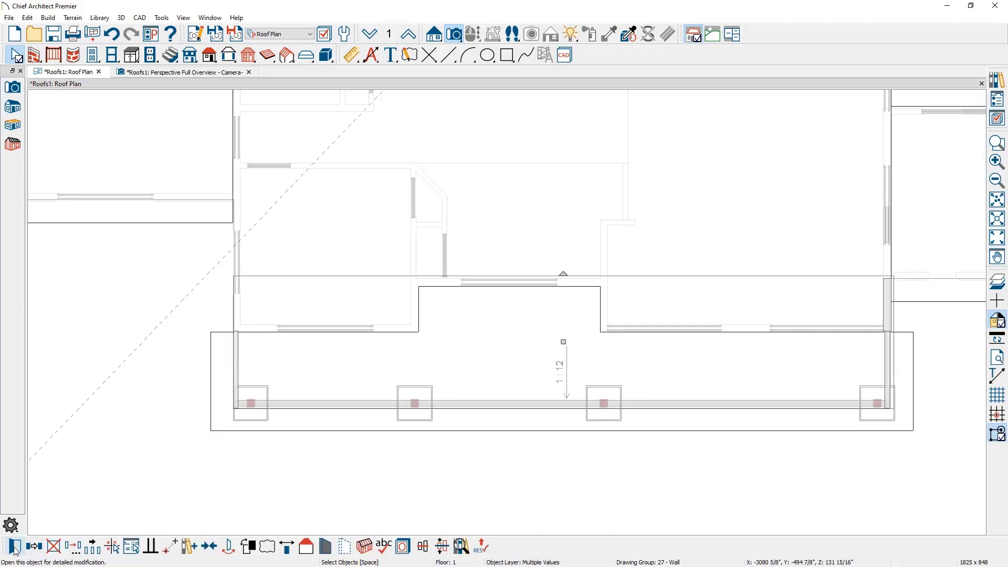
{"action": "left_click", "coordinate": [15, 546]}
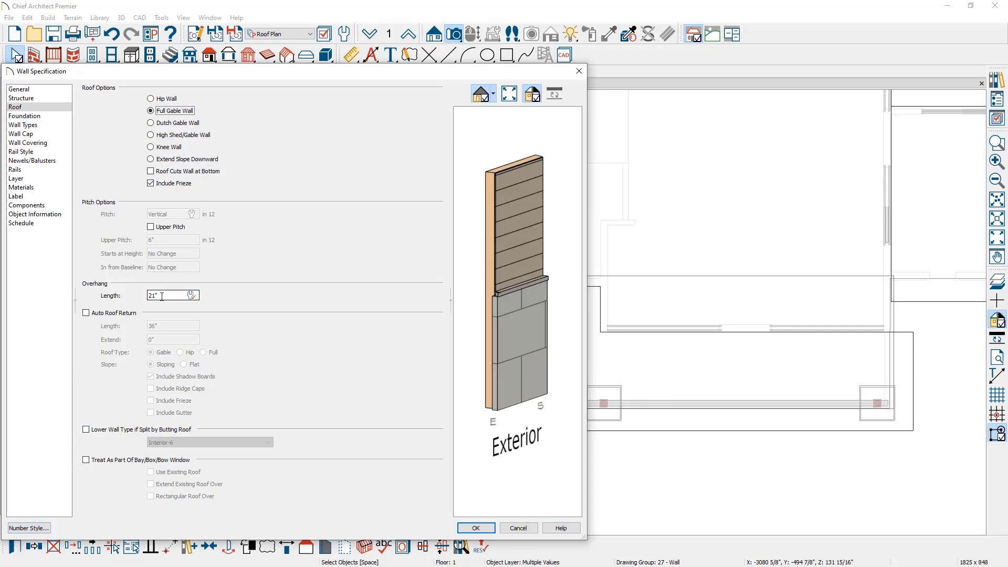
{"action": "left_click_drag", "start_coordinate": [161, 295], "coordinate": [142, 297]}
{"action": "key", "text": "Return"}
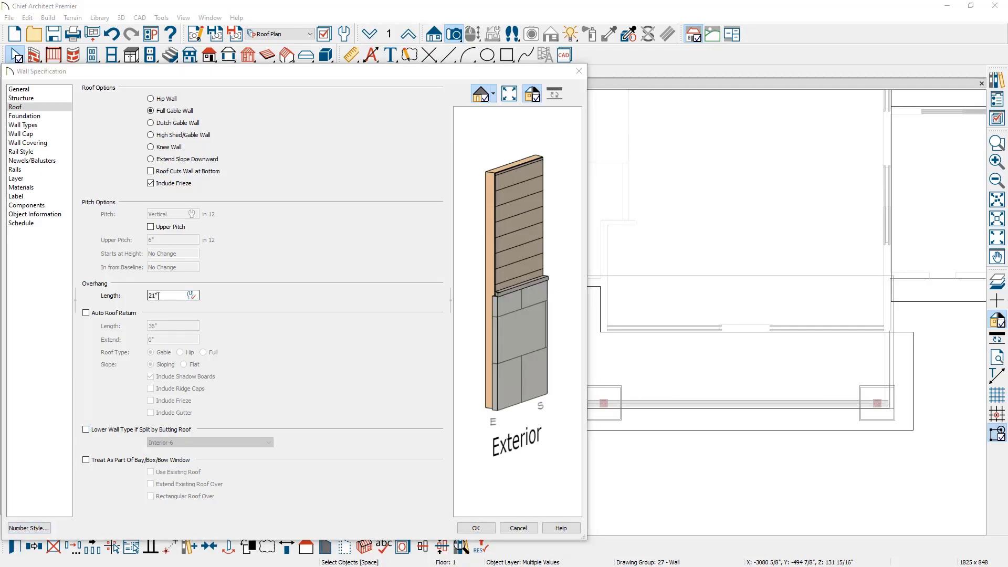
{"action": "type", "text": "1"}
{"action": "left_click", "coordinate": [487, 529]}
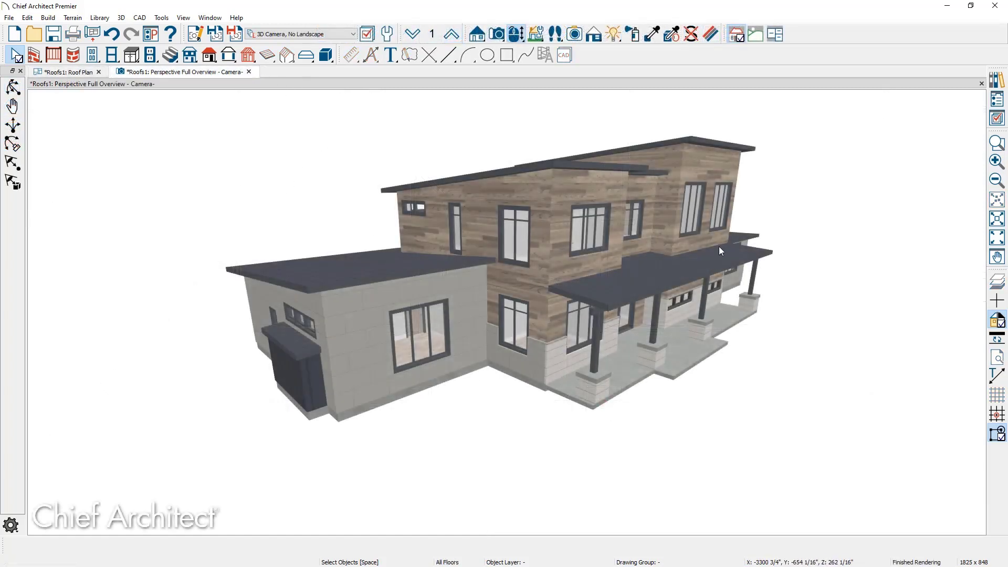
Step: In the 3D camera view, change the outer end wall of the one-story wing opposite the garage to a full gable wall
{"action": "left_click_drag", "start_coordinate": [758, 315], "coordinate": [611, 302]}
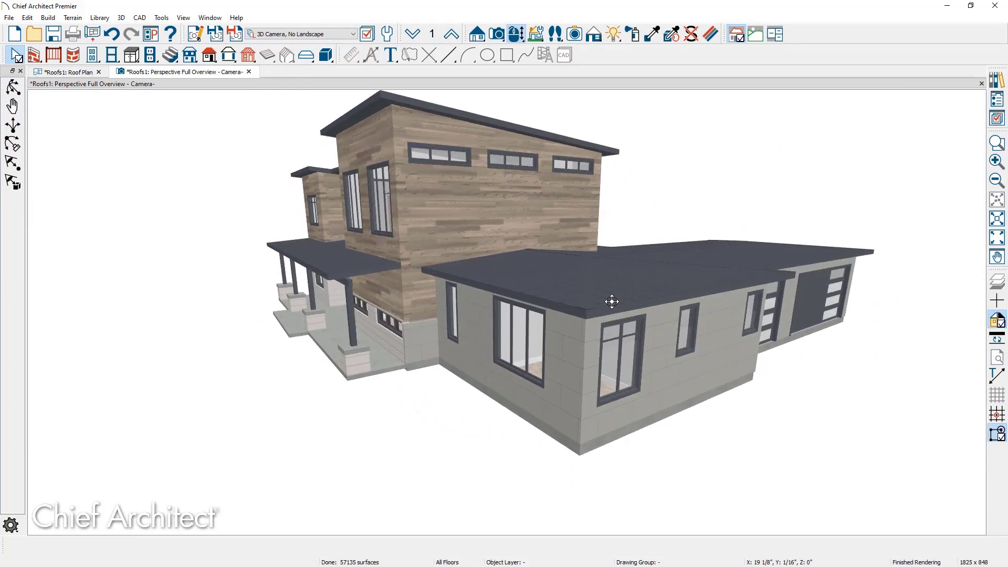
{"action": "left_click", "coordinate": [656, 344]}
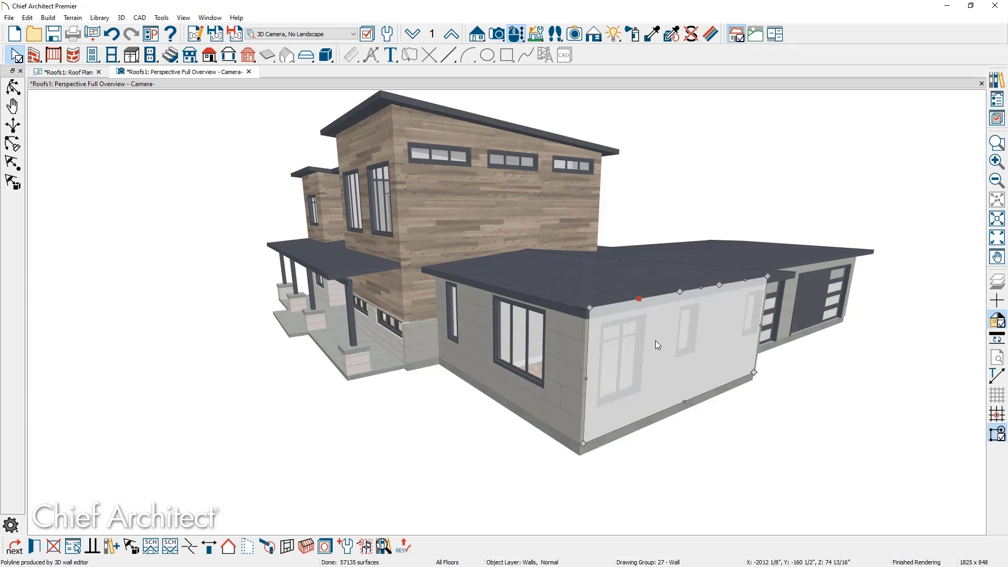
{"action": "left_click", "coordinate": [234, 547]}
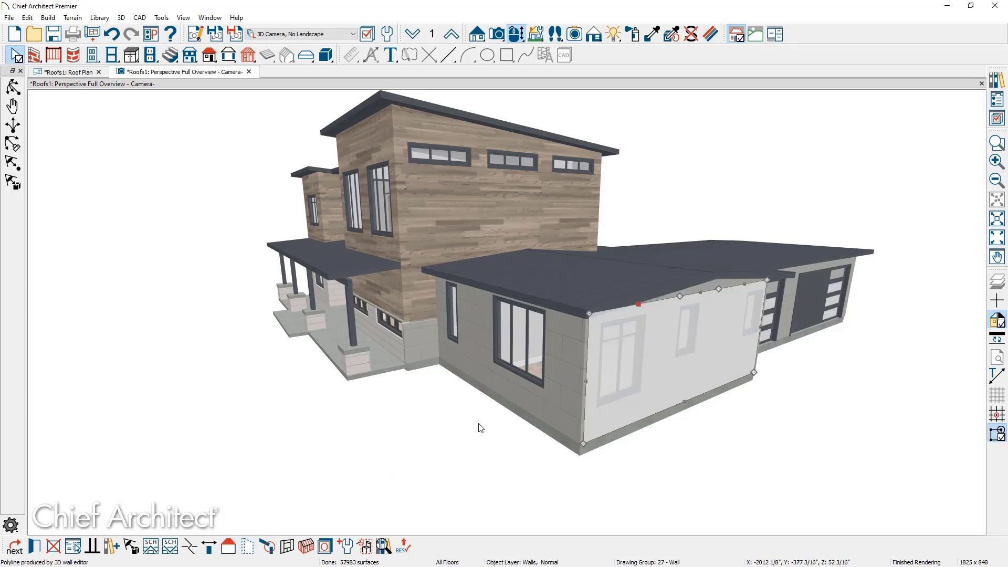
Step: Change the two-window front wall of the one-story wing beside the porch to a High Shed/Gable wall
{"action": "double_click", "coordinate": [555, 362]}
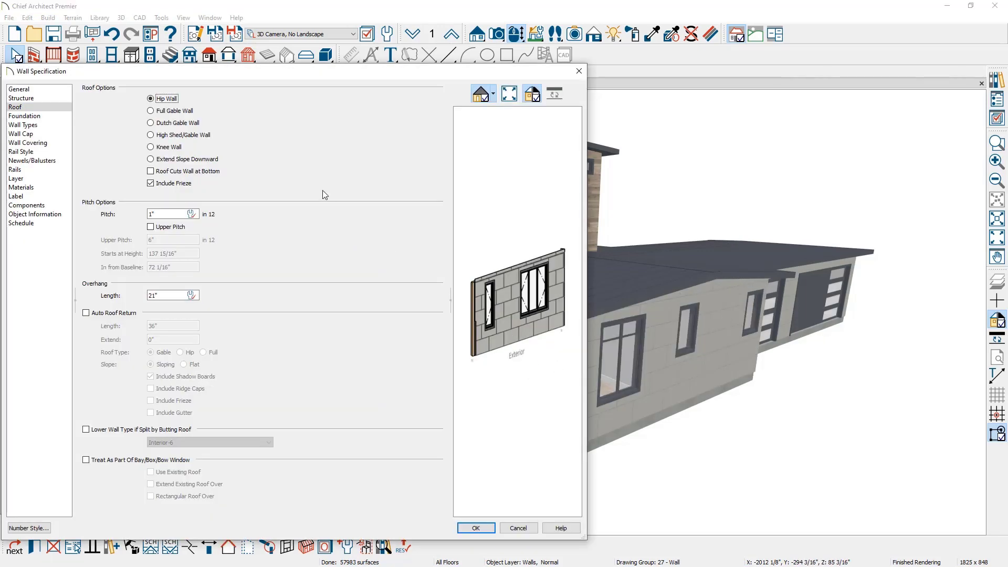
{"action": "left_click", "coordinate": [172, 135]}
{"action": "left_click", "coordinate": [487, 524]}
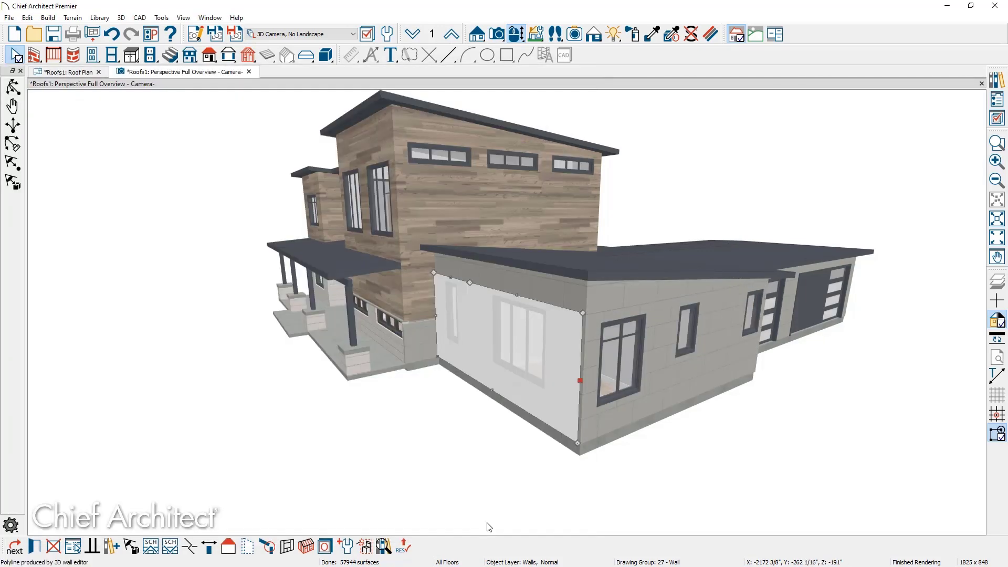
Step: Change the two end walls flanking the single garage door bump-out to full gable walls
{"action": "middle_click_drag", "start_coordinate": [799, 409], "coordinate": [566, 411]}
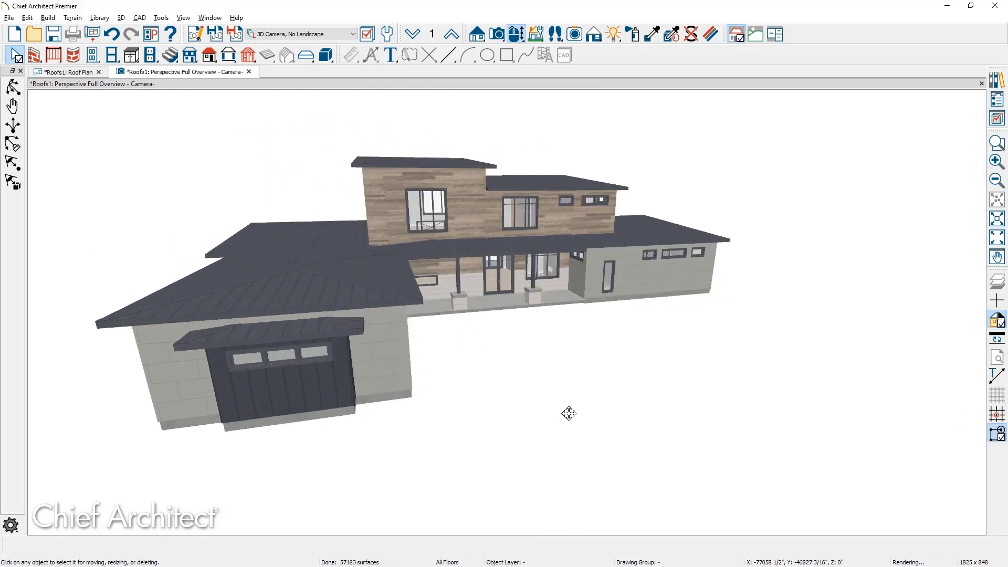
{"action": "left_click", "coordinate": [197, 389]}
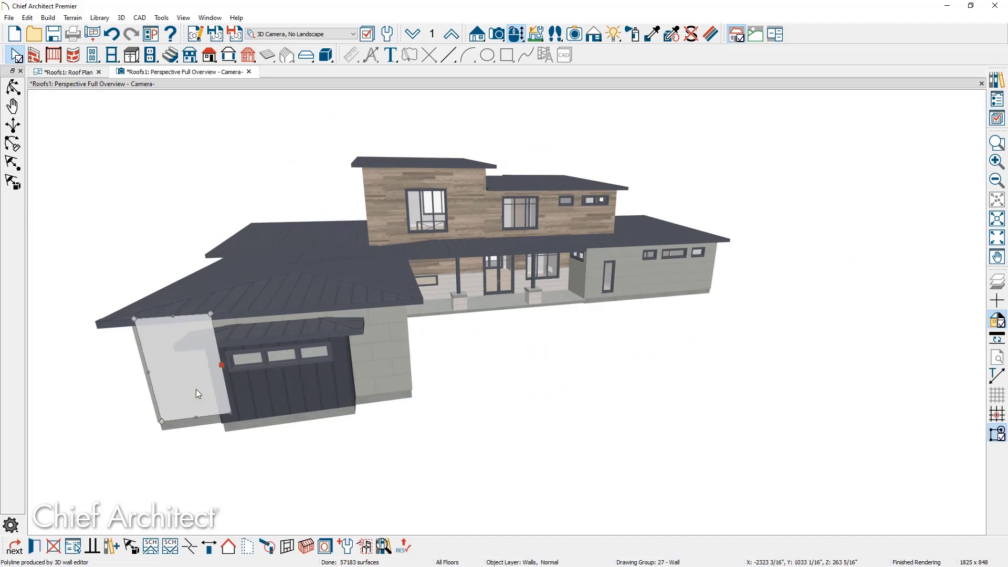
{"action": "left_click", "coordinate": [376, 368], "text": "shift"}
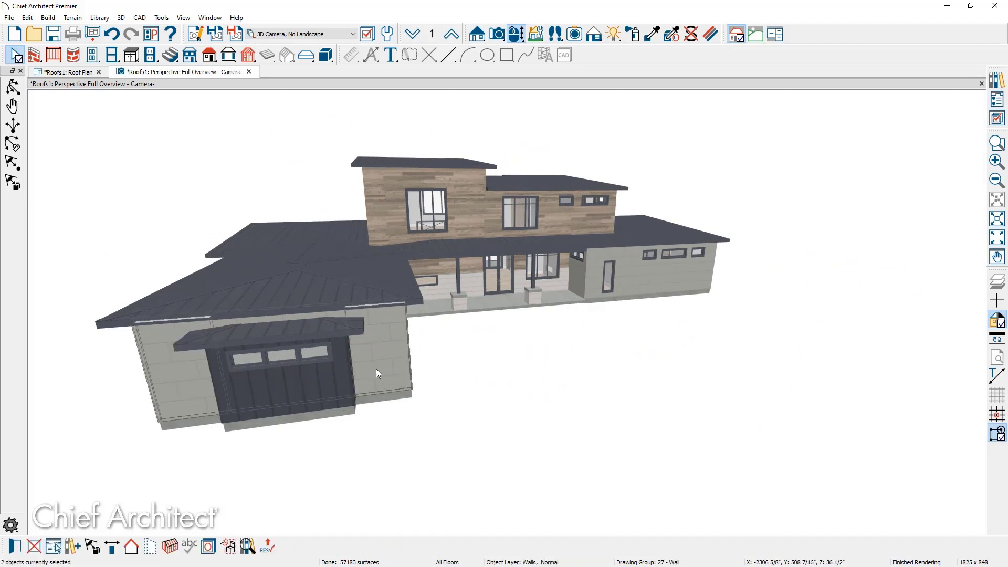
{"action": "left_click", "coordinate": [229, 548]}
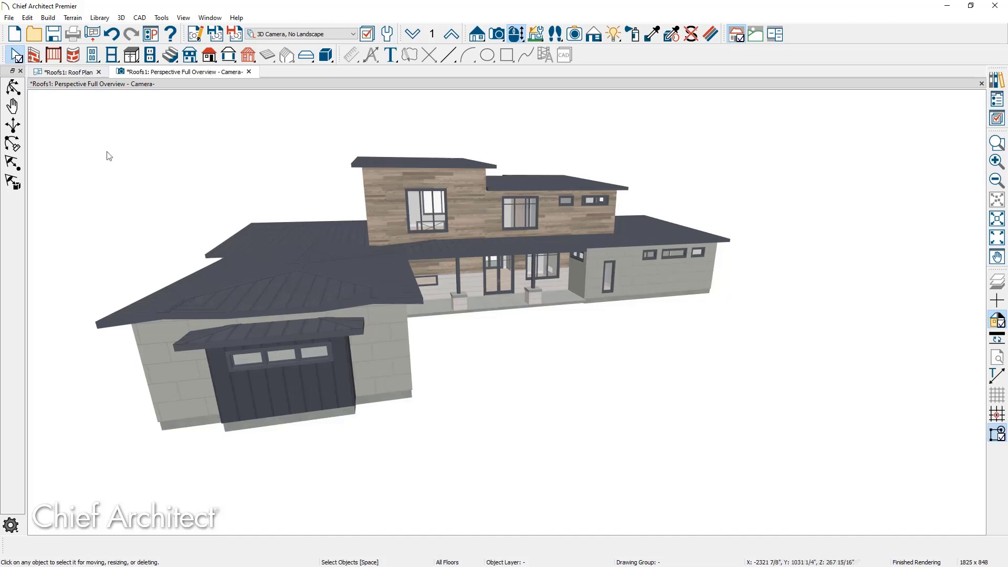
Step: In the roof plan, change the room divider across the back of that garage door bump-out to a full gable wall
{"action": "left_click", "coordinate": [78, 73]}
{"action": "middle_click_drag", "start_coordinate": [497, 139], "coordinate": [498, 263]}
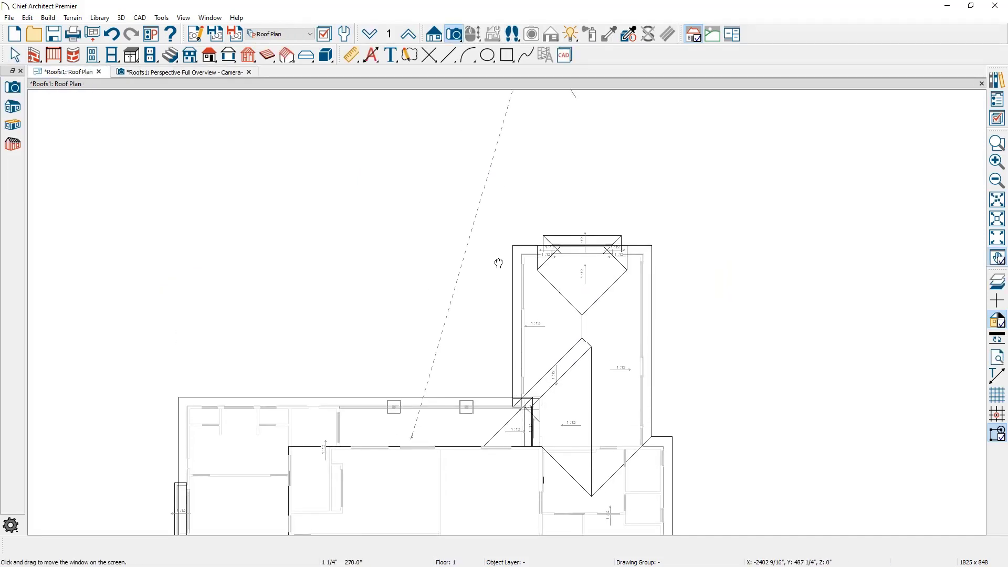
{"action": "scroll", "coordinate": [537, 244], "scroll_direction": "up", "scroll_amount": 2}
{"action": "scroll", "coordinate": [584, 272], "scroll_direction": "up", "scroll_amount": 4}
{"action": "left_click", "coordinate": [597, 255]}
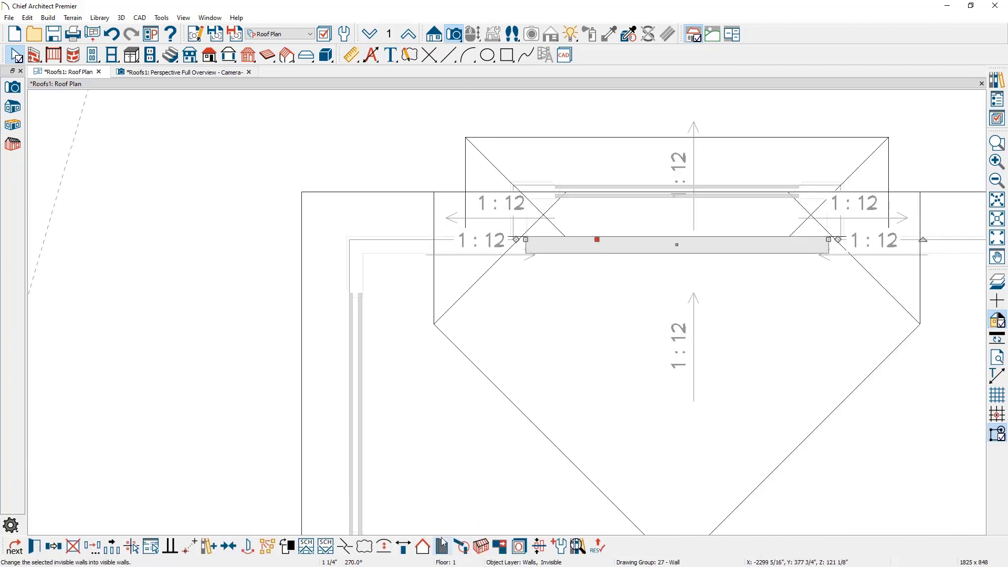
{"action": "left_click", "coordinate": [426, 548]}
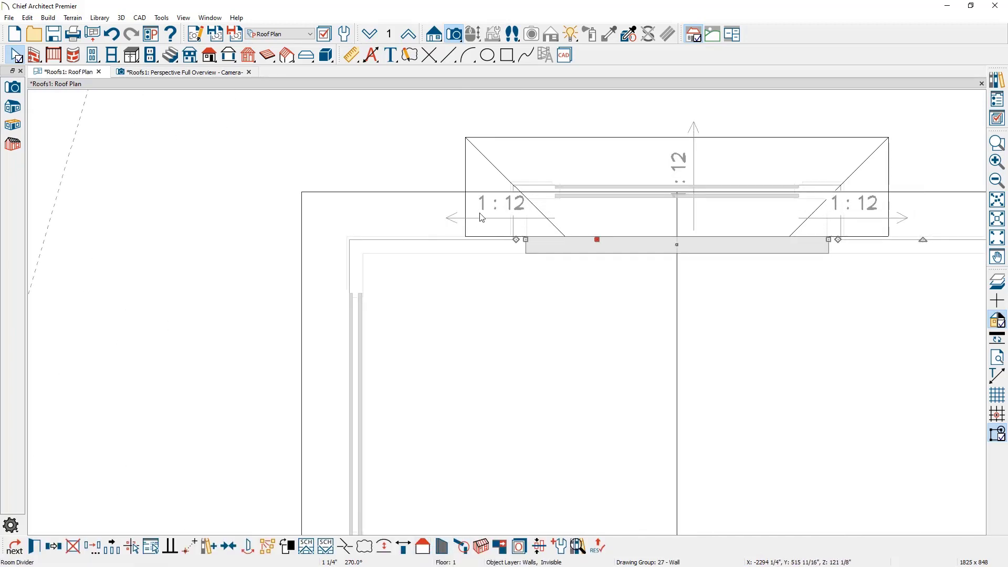
Step: Change both short side walls of the single garage door bump-out to full gable walls
{"action": "left_click", "coordinate": [518, 225]}
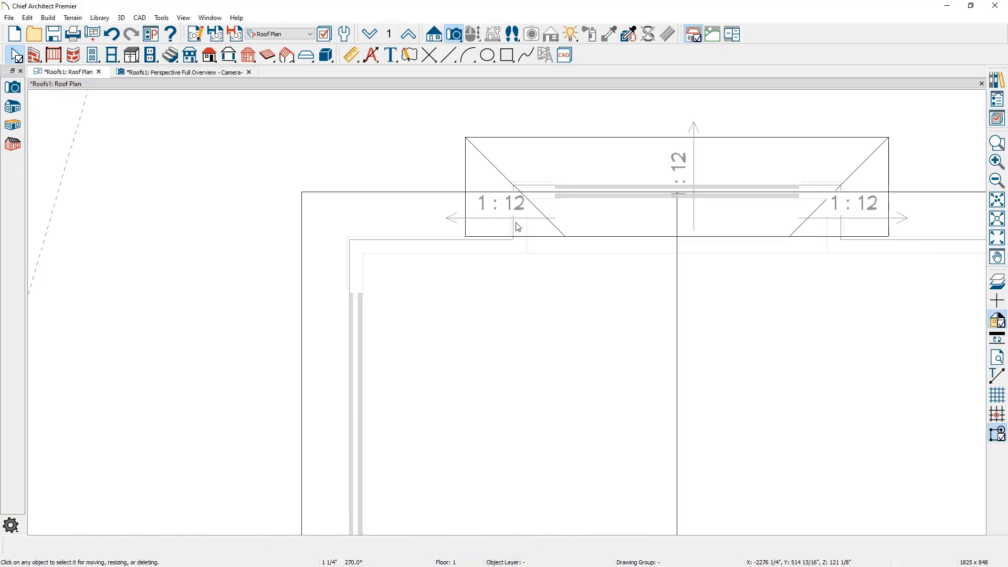
{"action": "left_click", "coordinate": [836, 227], "text": "shift"}
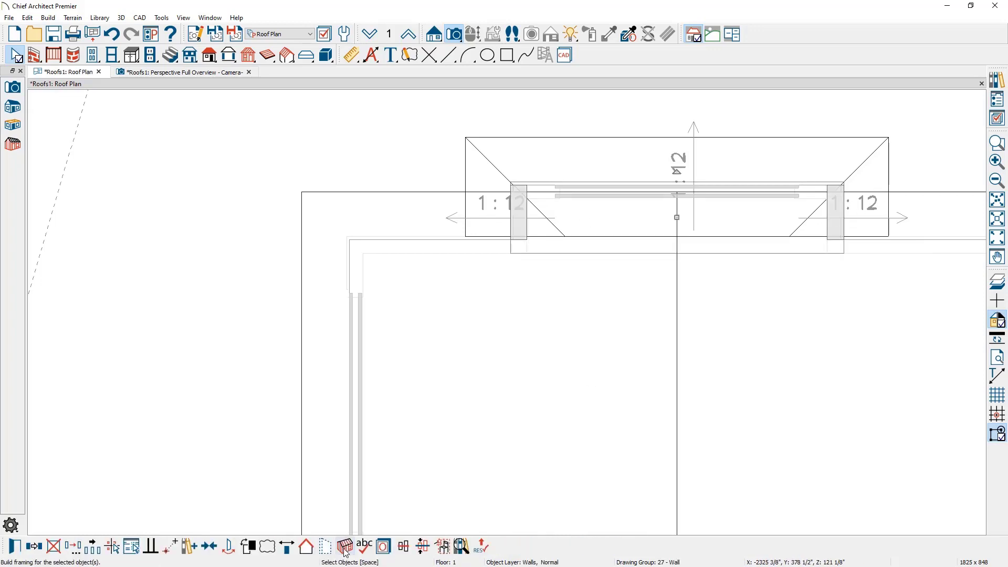
{"action": "left_click", "coordinate": [307, 547]}
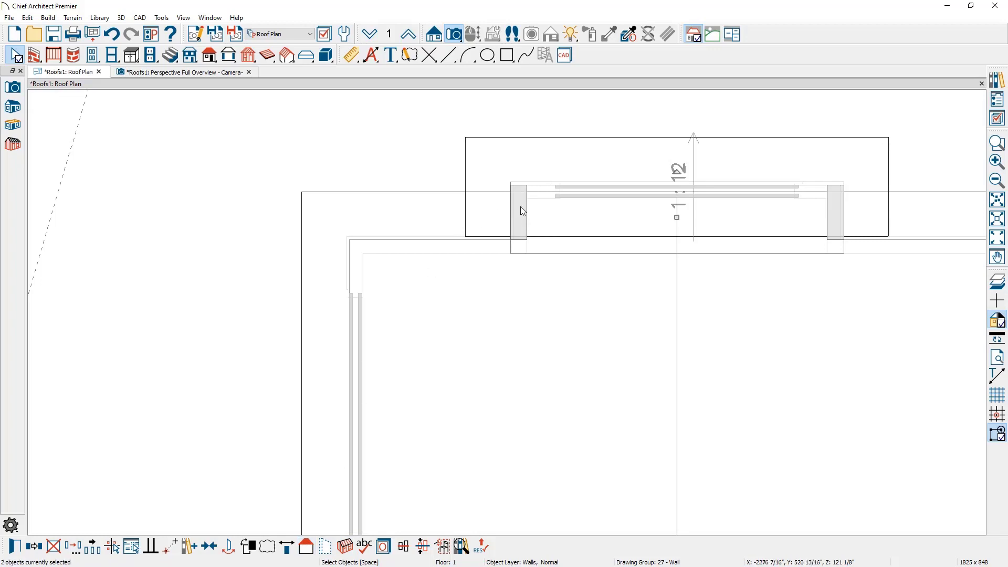
Step: Set the roof overhang length of the single garage door bump-out's outer wall and two side walls to 6 inches
{"action": "left_click", "coordinate": [537, 187], "text": "shift"}
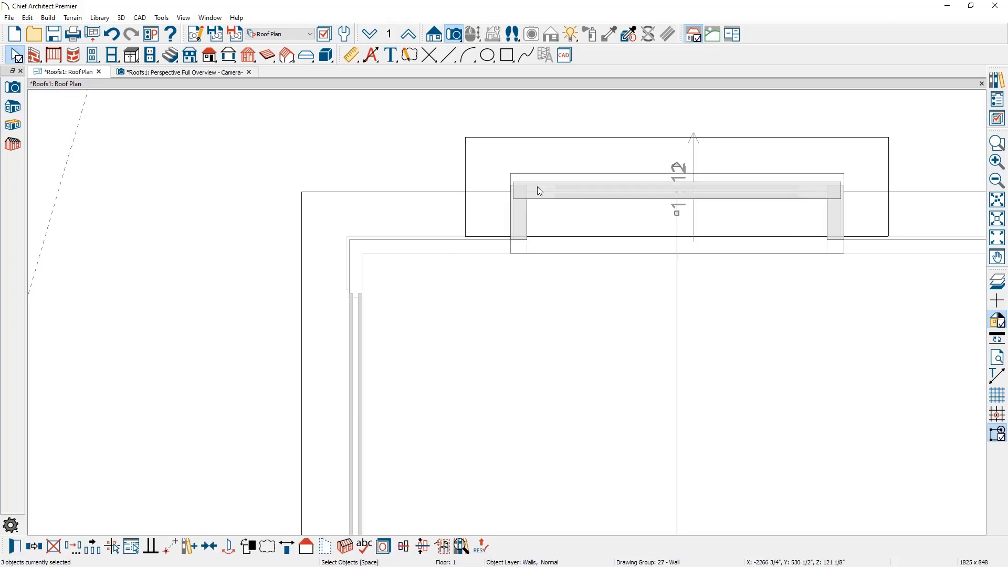
{"action": "double_click", "coordinate": [538, 188]}
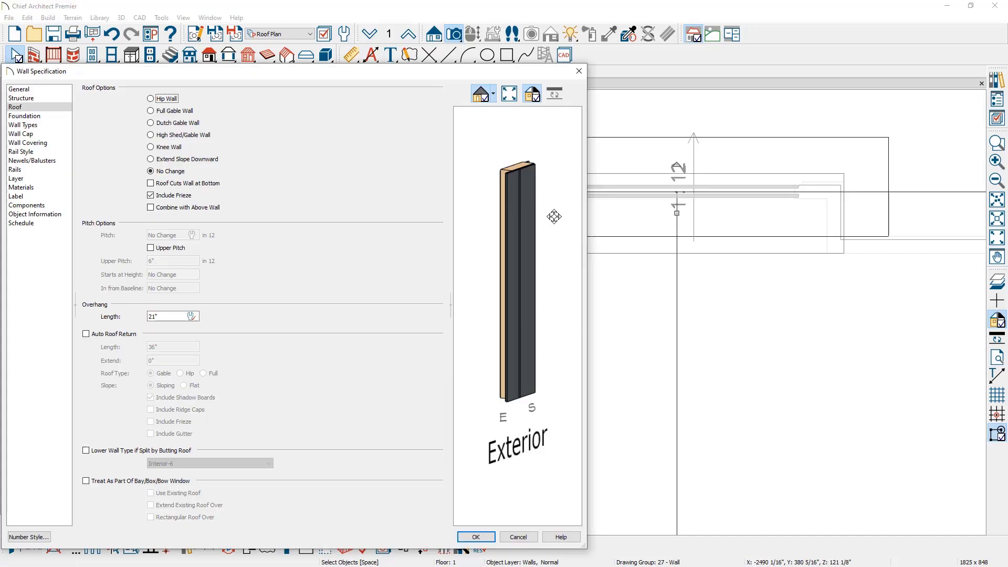
{"action": "double_click", "coordinate": [175, 318]}
{"action": "type", "text": "6"}
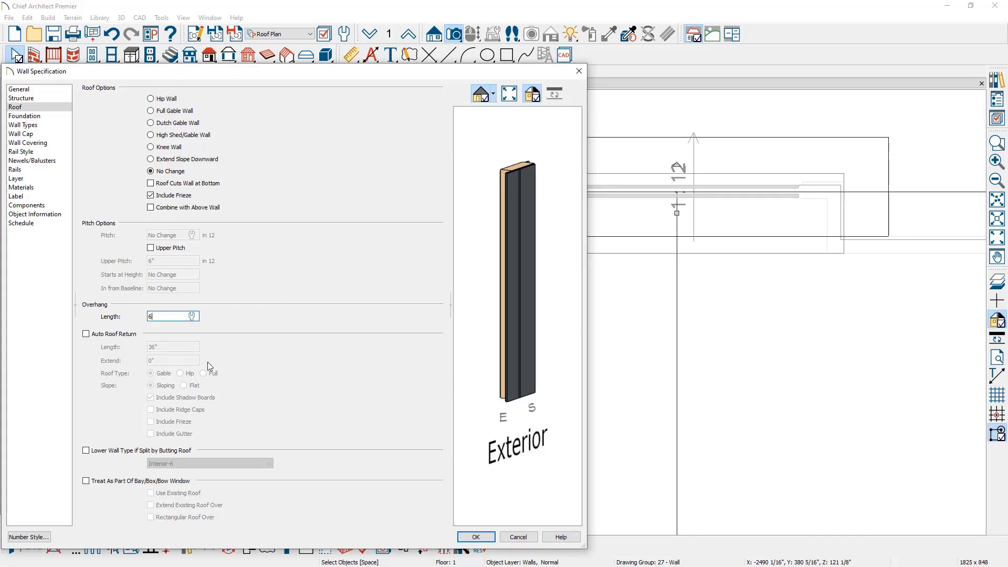
{"action": "left_click", "coordinate": [472, 536]}
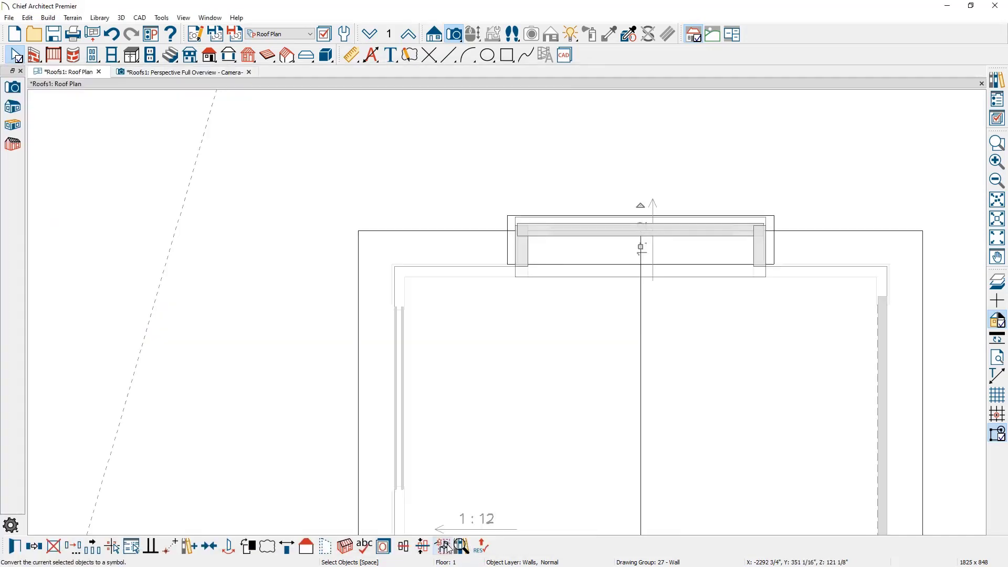
Step: In the 3D camera view, change the long garage wing wall facing the entry court to a High Shed/Gable wall
{"action": "left_click", "coordinate": [213, 73]}
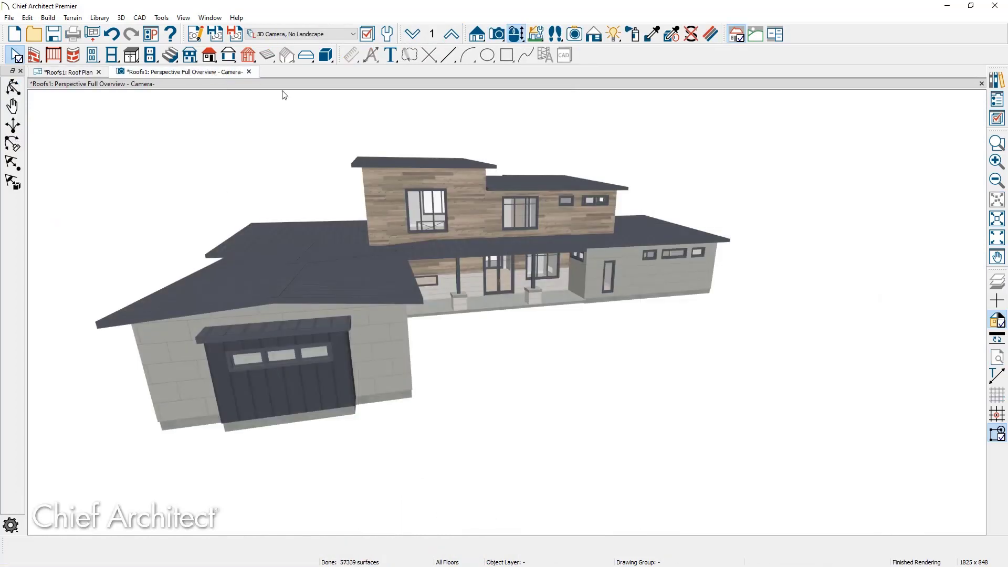
{"action": "middle_click_drag", "start_coordinate": [625, 512], "coordinate": [557, 497]}
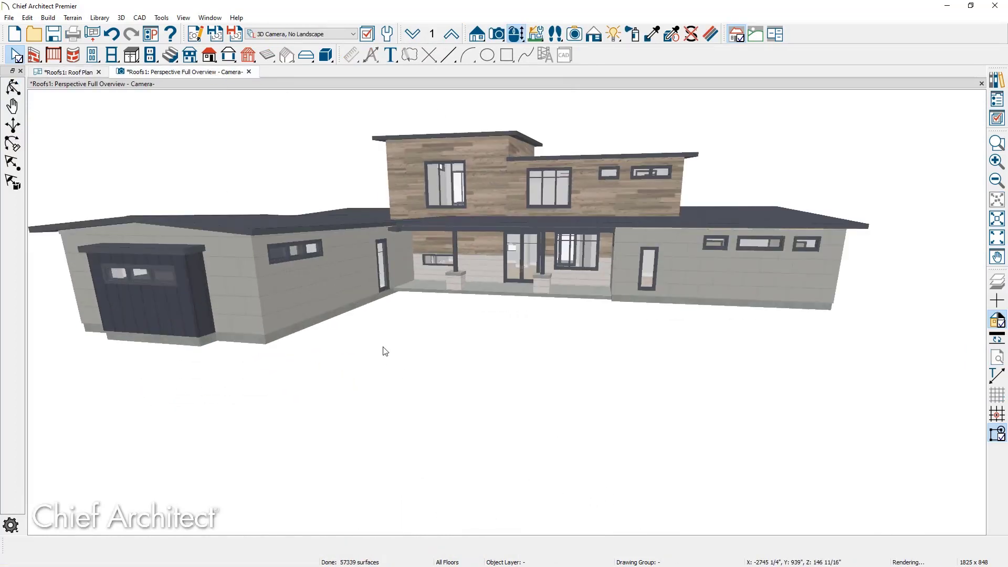
{"action": "left_click", "coordinate": [319, 299]}
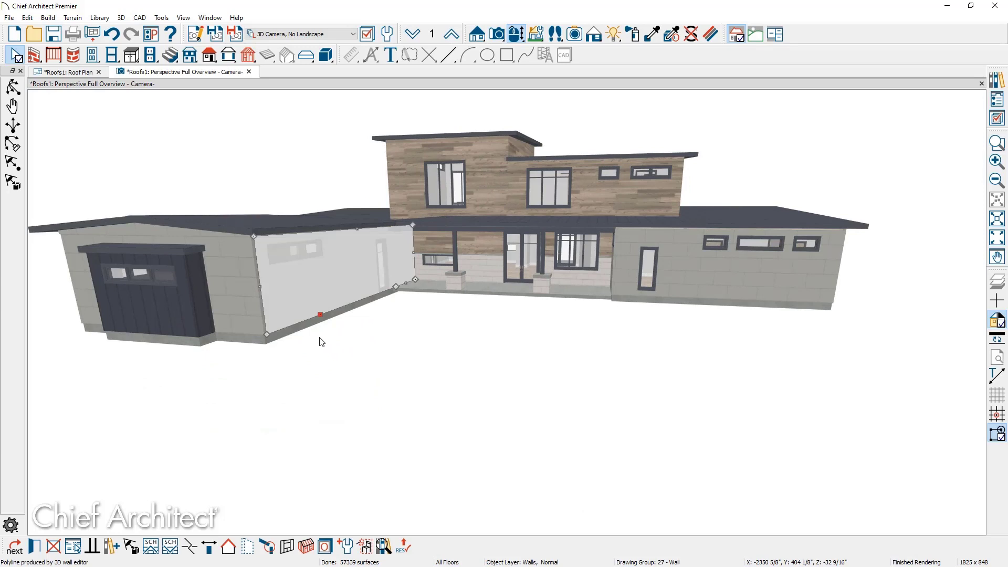
{"action": "double_click", "coordinate": [326, 305]}
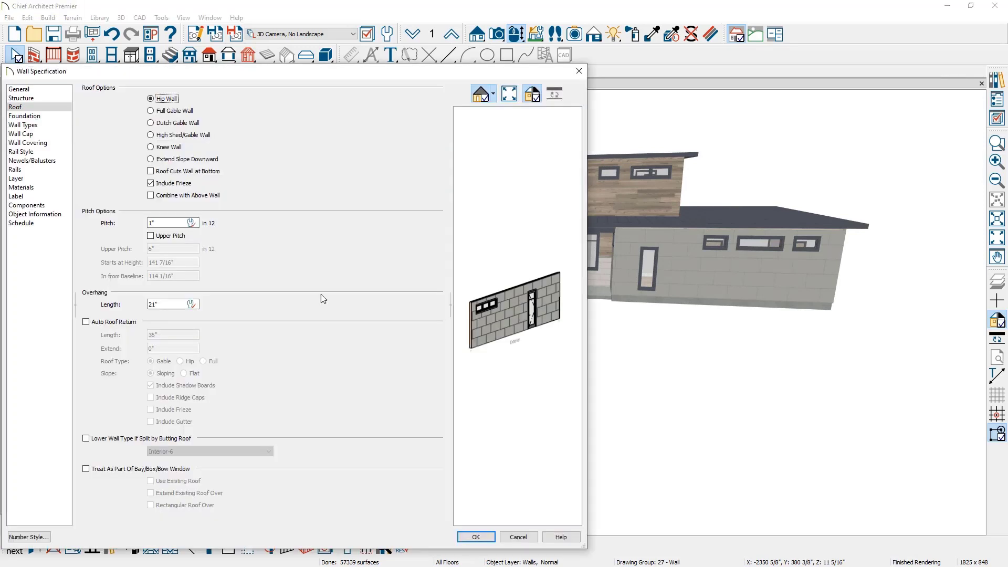
{"action": "left_click", "coordinate": [183, 135]}
{"action": "left_click", "coordinate": [491, 538]}
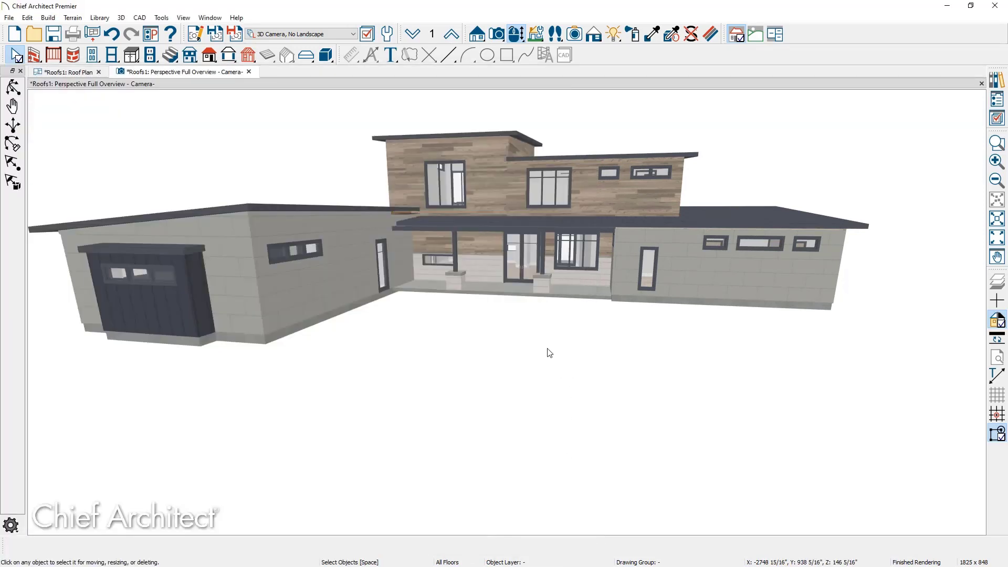
Step: Change the short side wall at the end of the entry porch opposite the garage wing to a full gable wall
{"action": "scroll", "coordinate": [395, 223], "scroll_direction": "up", "scroll_amount": 5}
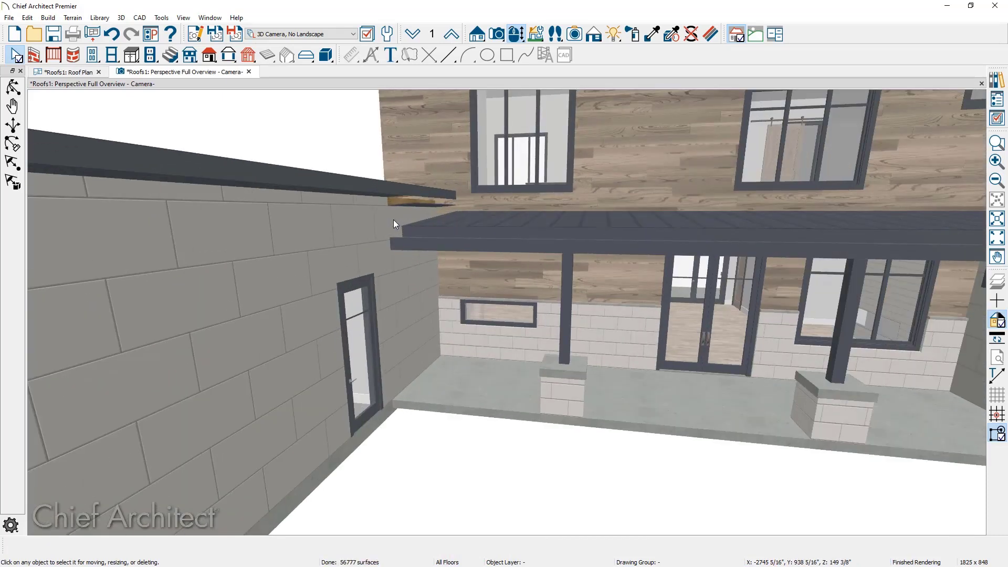
{"action": "scroll", "coordinate": [393, 220], "scroll_direction": "down", "scroll_amount": 5}
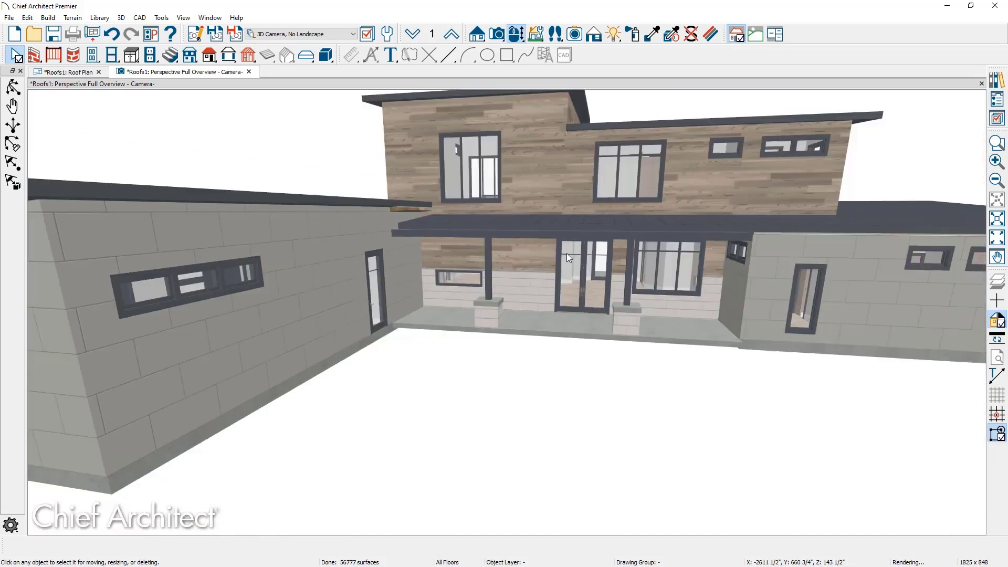
{"action": "middle_click_drag", "start_coordinate": [567, 254], "coordinate": [724, 265]}
{"action": "left_click", "coordinate": [721, 267]}
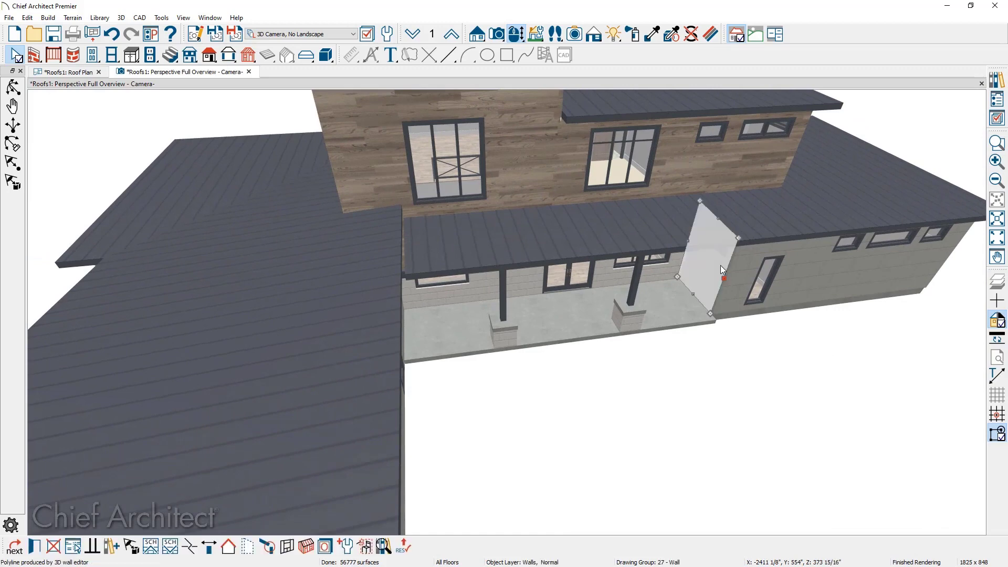
{"action": "left_click", "coordinate": [230, 547]}
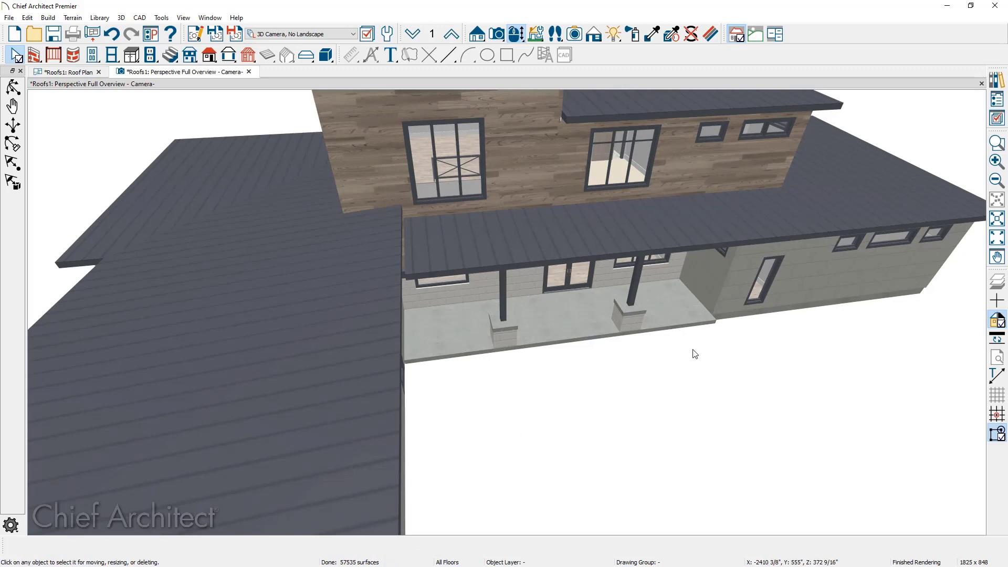
Step: In the Build Roof structure settings, set the gable sub fascia and eave sub fascia depths to 16 inches
{"action": "middle_click_drag", "start_coordinate": [630, 353], "coordinate": [342, 351]}
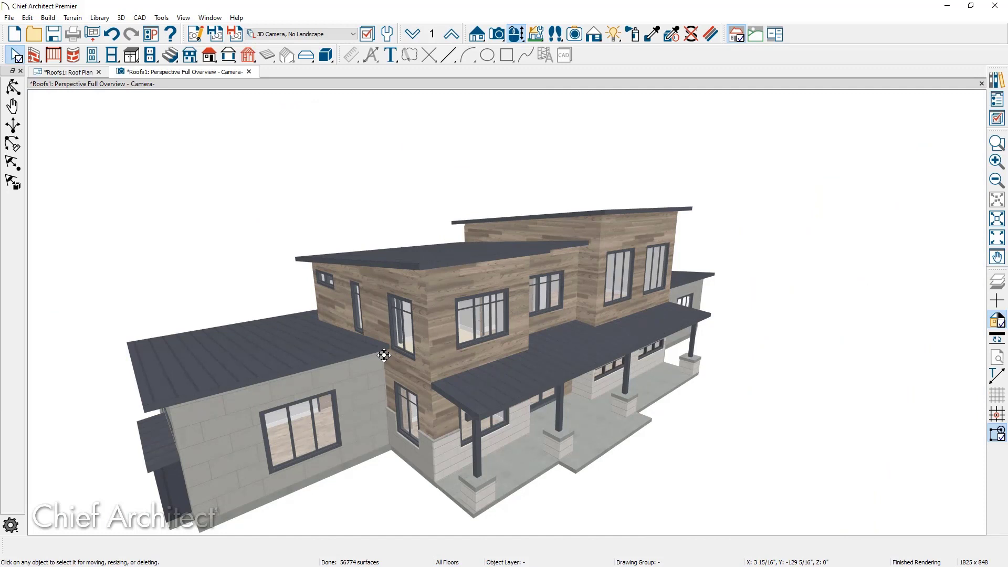
{"action": "middle_click_drag", "start_coordinate": [384, 355], "coordinate": [409, 313]}
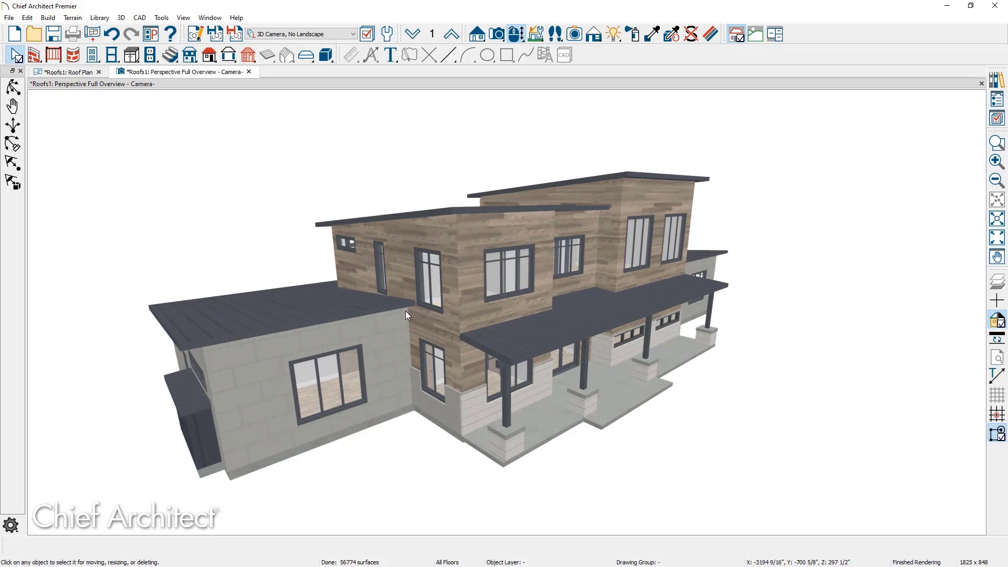
{"action": "key", "text": "ctrl+r"}
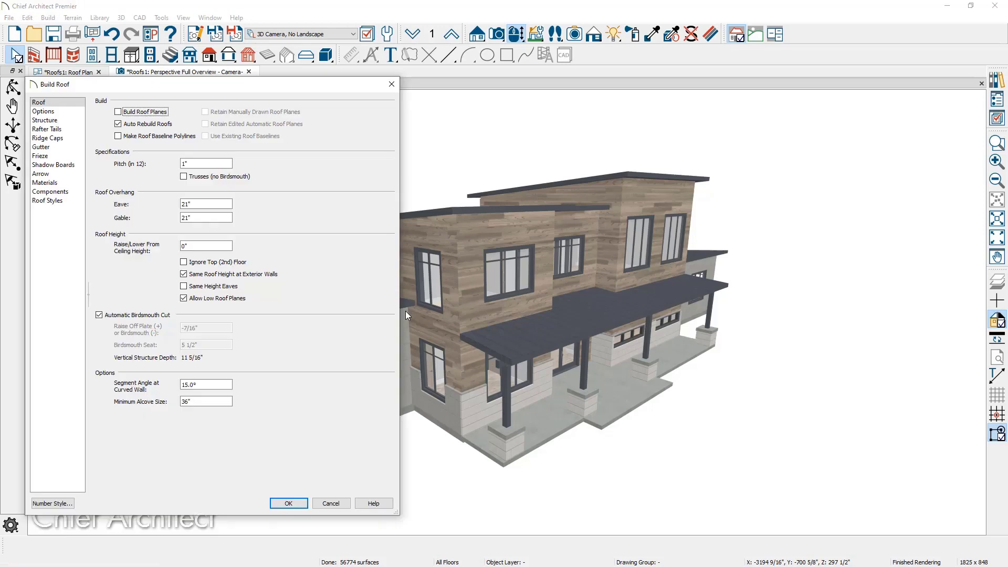
{"action": "left_click", "coordinate": [65, 112]}
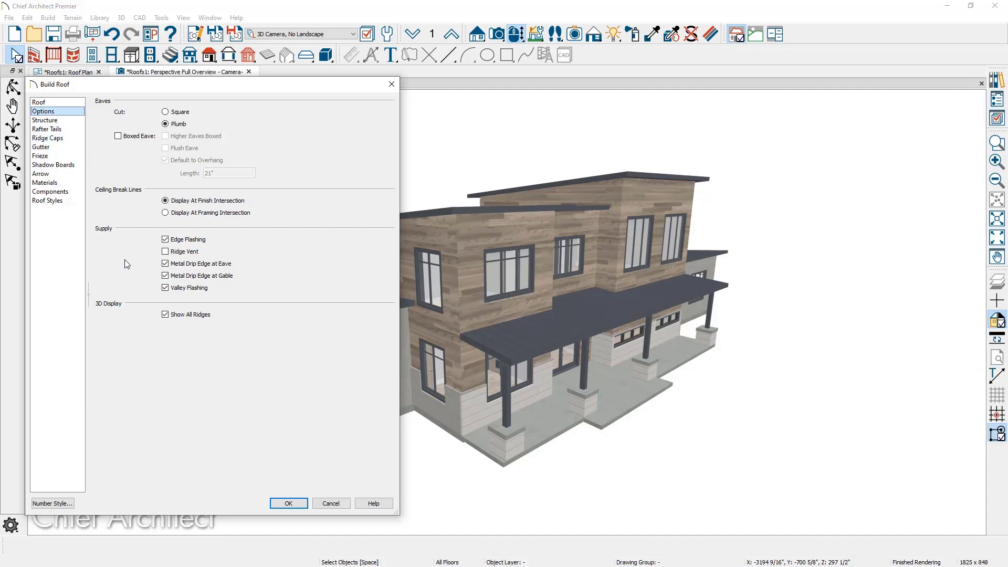
{"action": "left_click", "coordinate": [61, 119]}
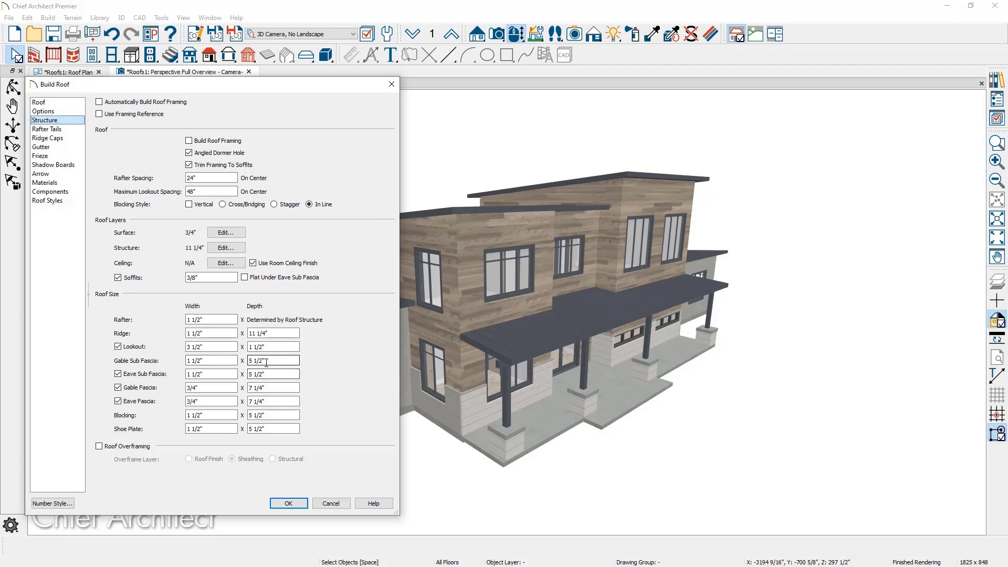
{"action": "left_click_drag", "start_coordinate": [266, 362], "coordinate": [249, 362]}
{"action": "type", "text": "16"}
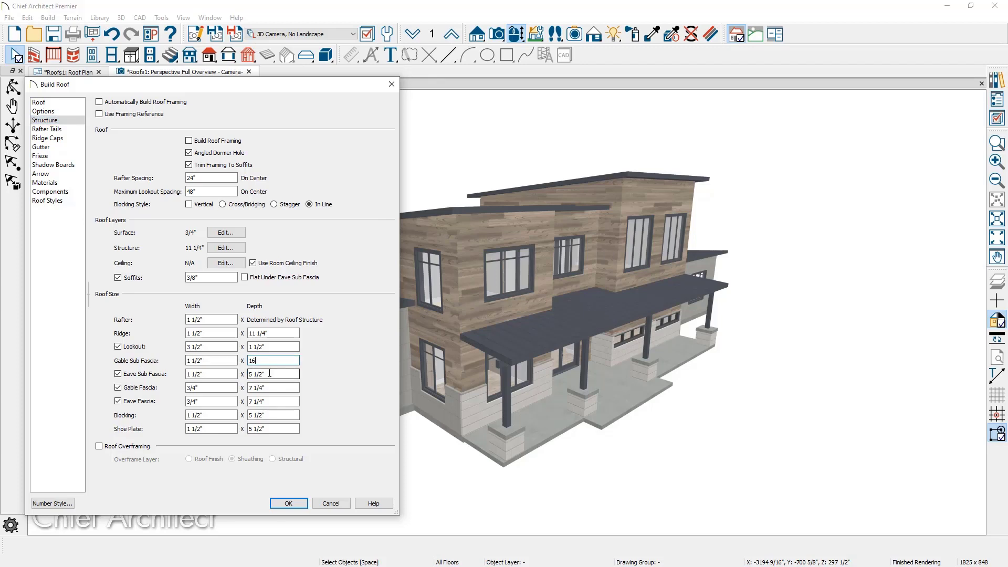
{"action": "left_click_drag", "start_coordinate": [269, 373], "coordinate": [249, 374]}
{"action": "type", "text": "16"}
{"action": "key", "text": "Tab"}
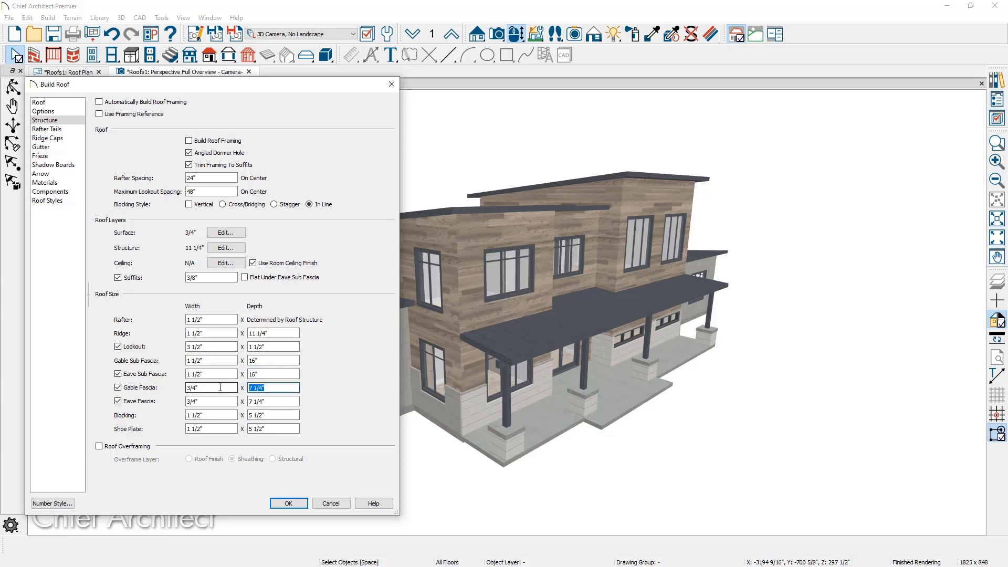
Step: Set the gable fascia and eave fascia depths to 18 inches
{"action": "type", "text": "18"}
{"action": "key", "text": "Tab"}
{"action": "key", "text": "Tab"}
{"action": "type", "text": "18"}
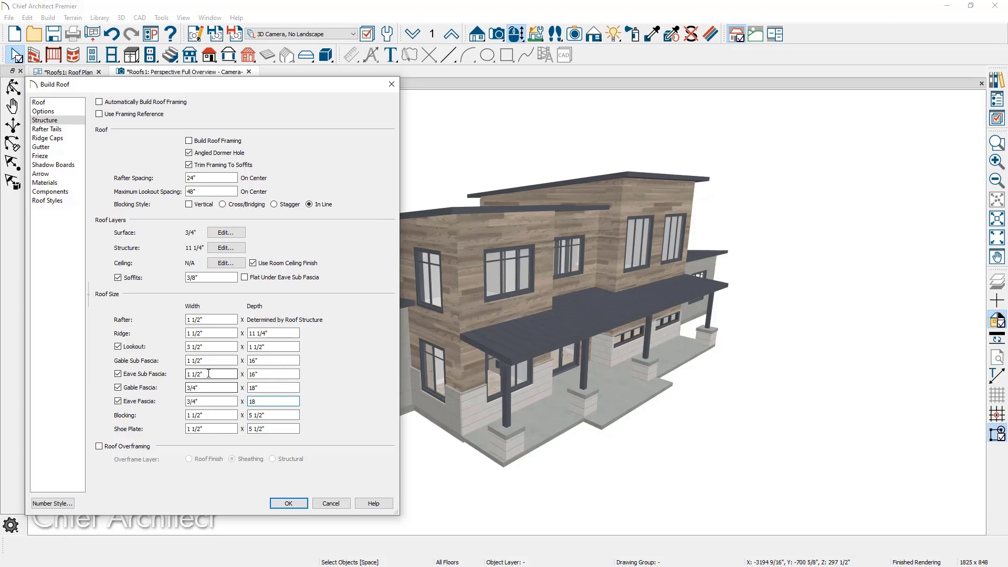
Step: Add the CA-001 base molding from the library as a shadow board profile in the roof settings
{"action": "left_click", "coordinate": [73, 166]}
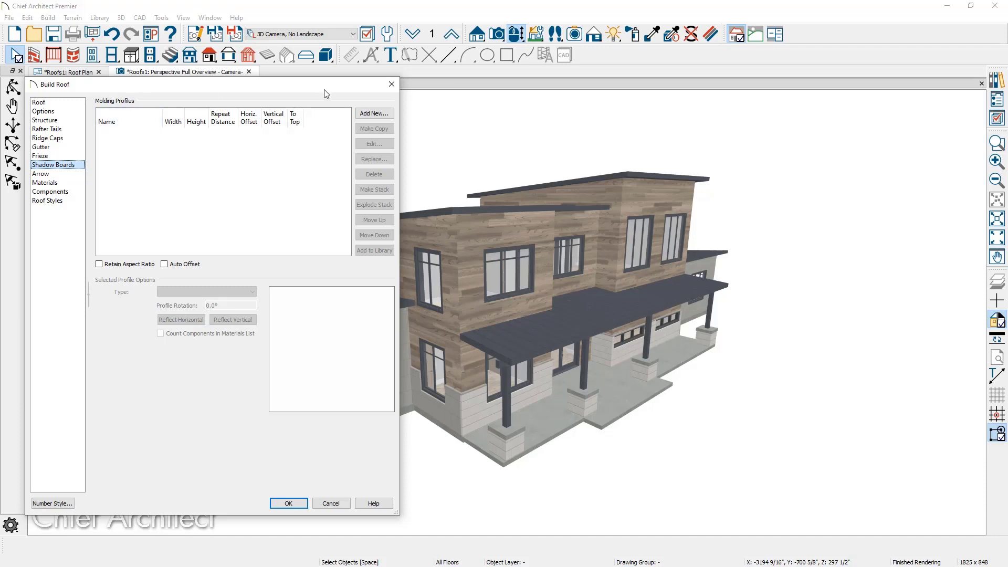
{"action": "left_click", "coordinate": [385, 115]}
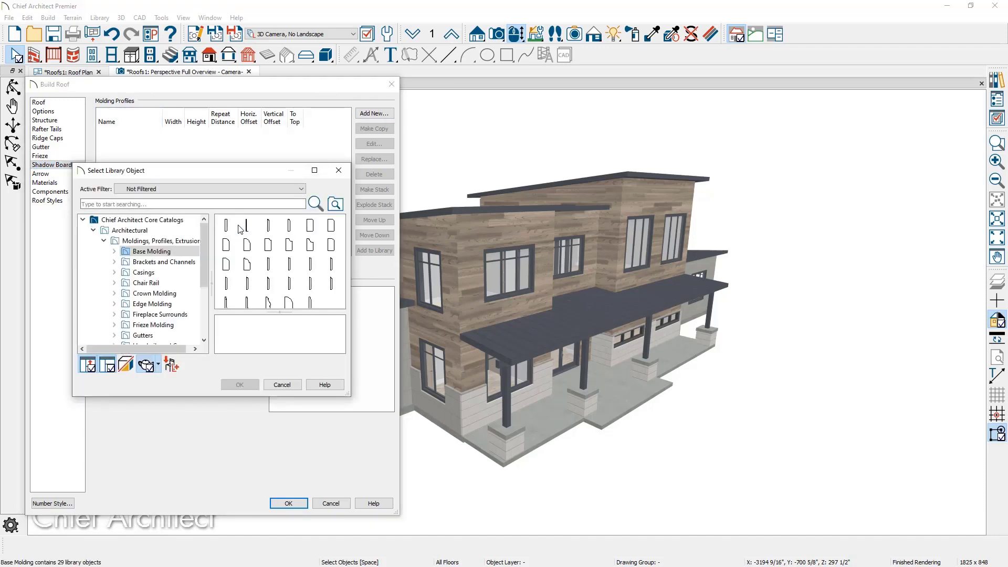
{"action": "left_click", "coordinate": [227, 225]}
{"action": "left_click", "coordinate": [252, 385]}
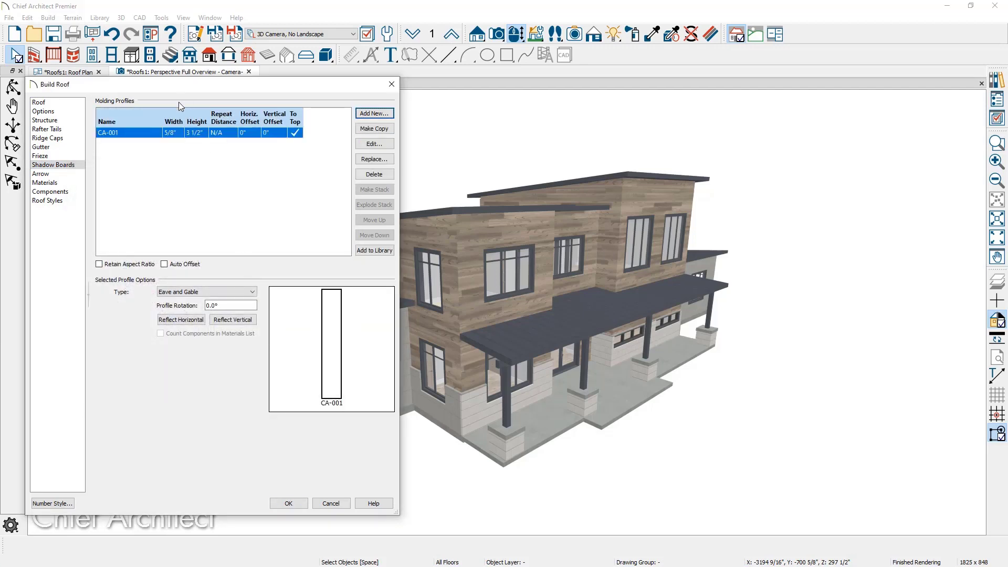
Step: Set the shadow board profile to 1 1/2" wide and 3 1/2" high, and apply the roof settings
{"action": "left_click", "coordinate": [178, 132]}
{"action": "type", "text": "1 1/2"}
{"action": "key", "text": "Tab"}
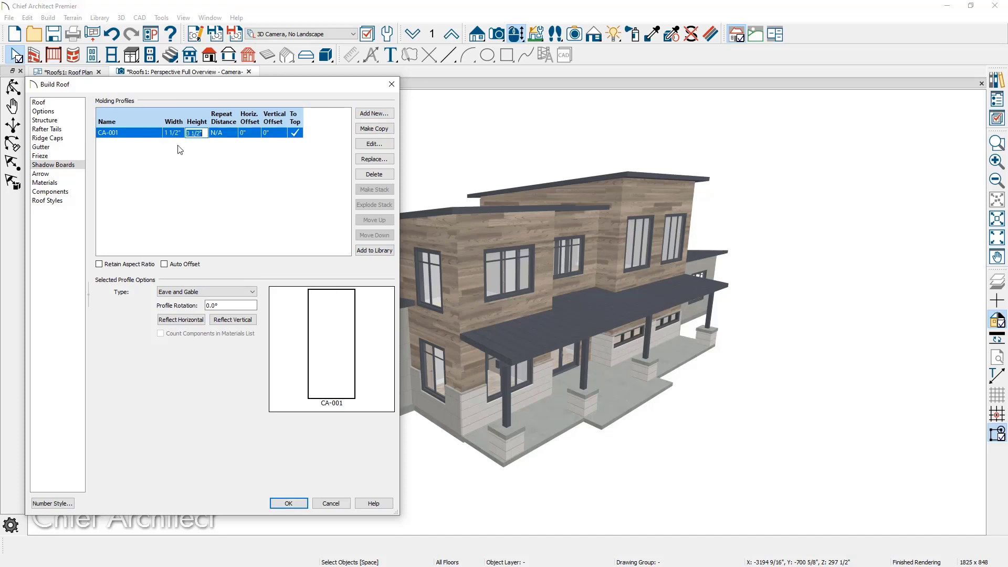
{"action": "type", "text": "3.5"}
{"action": "left_click", "coordinate": [180, 151]}
{"action": "left_click", "coordinate": [283, 504]}
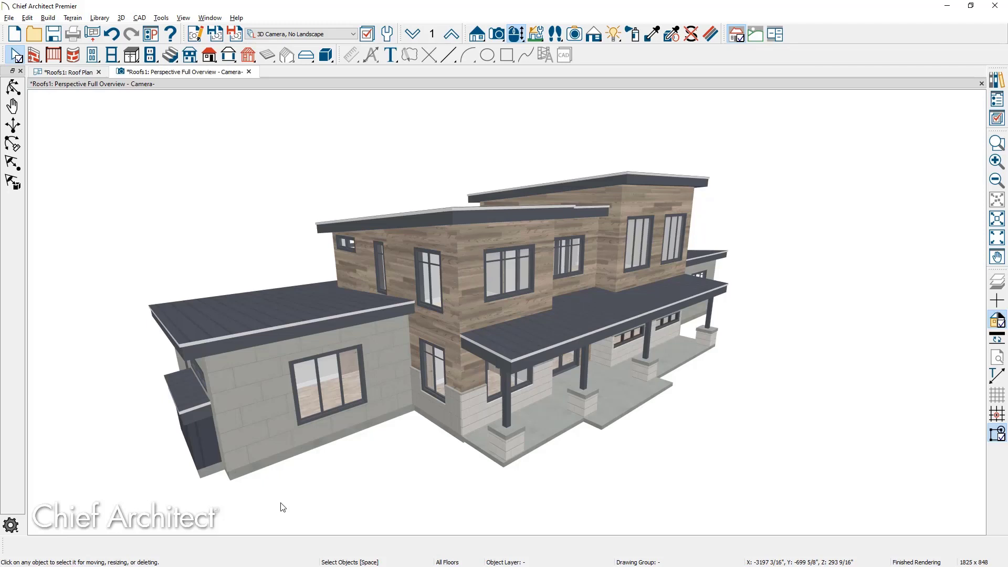
Step: Paint the shadow boards with the anchor gray fascia material in Object mode without blending, changing the default roof material
{"action": "left_click", "coordinate": [651, 35]}
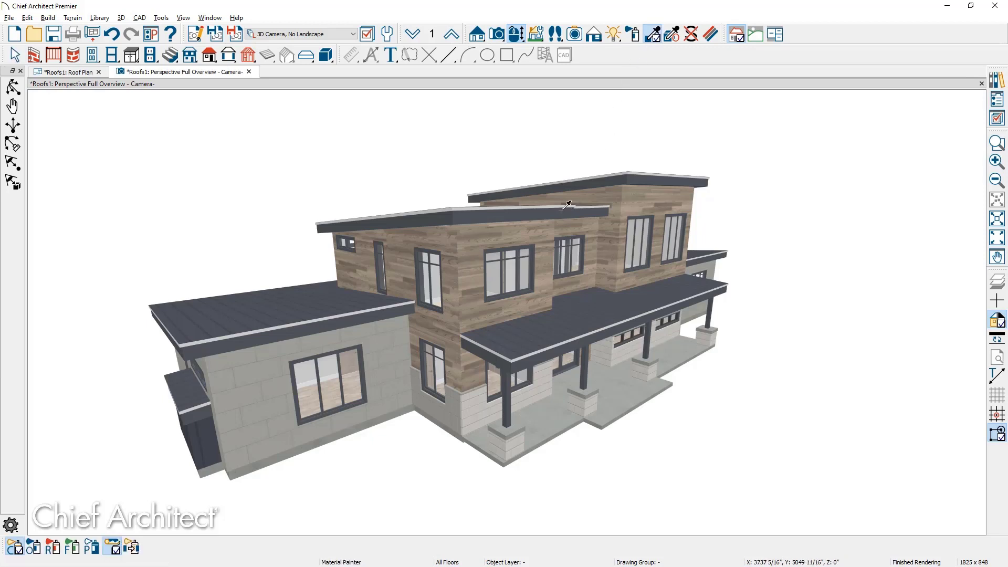
{"action": "left_click", "coordinate": [114, 548]}
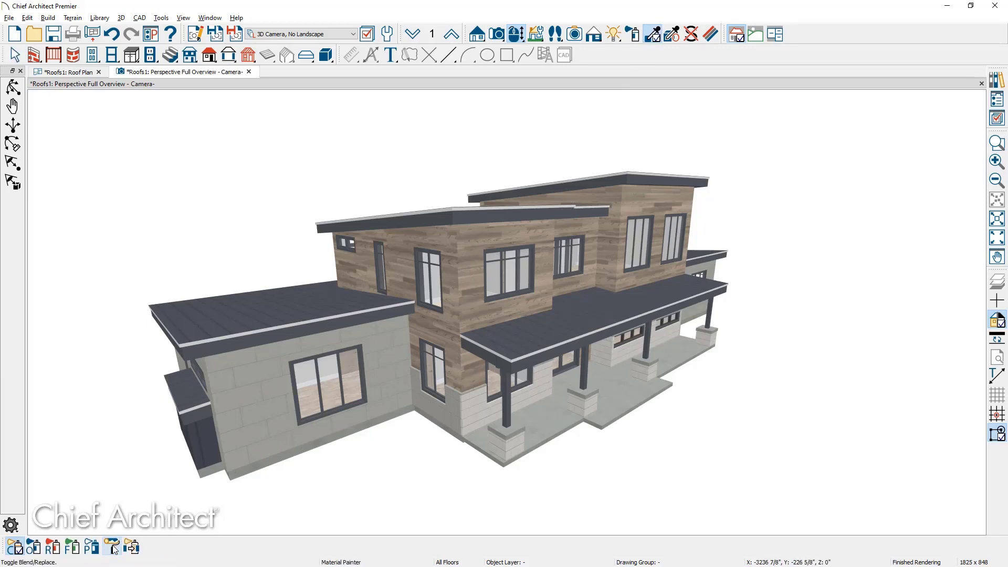
{"action": "left_click", "coordinate": [39, 550]}
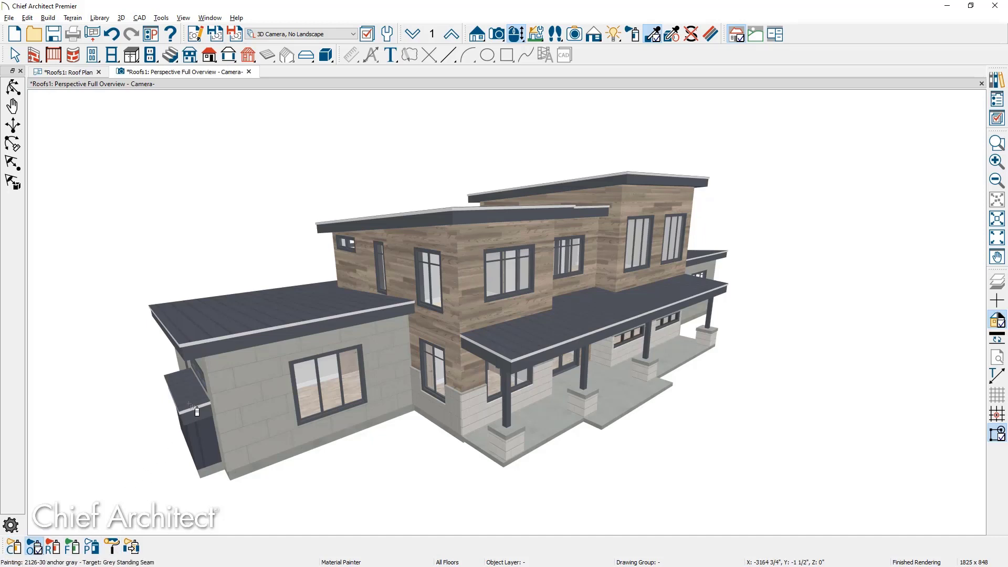
{"action": "left_click", "coordinate": [230, 344]}
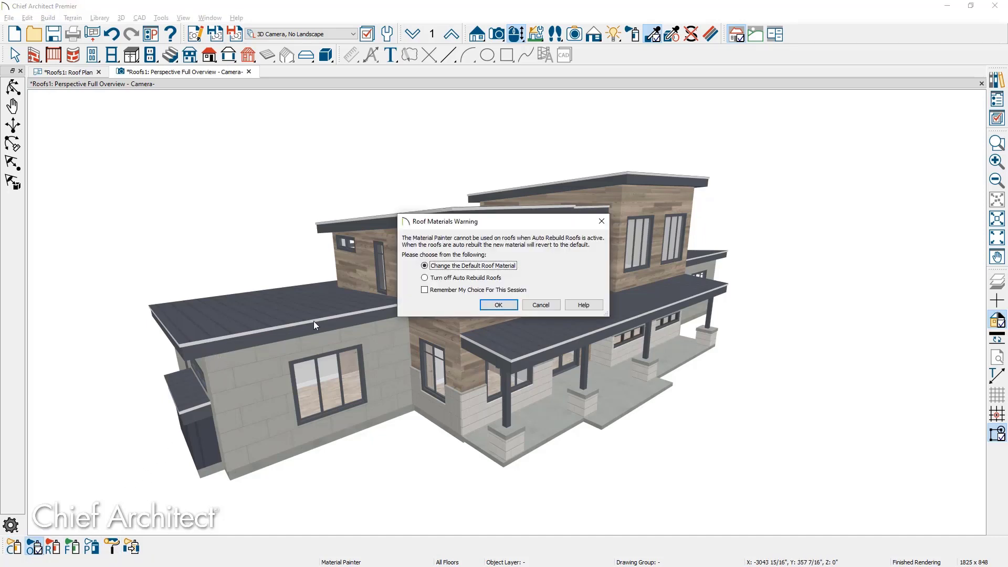
{"action": "left_click", "coordinate": [488, 309]}
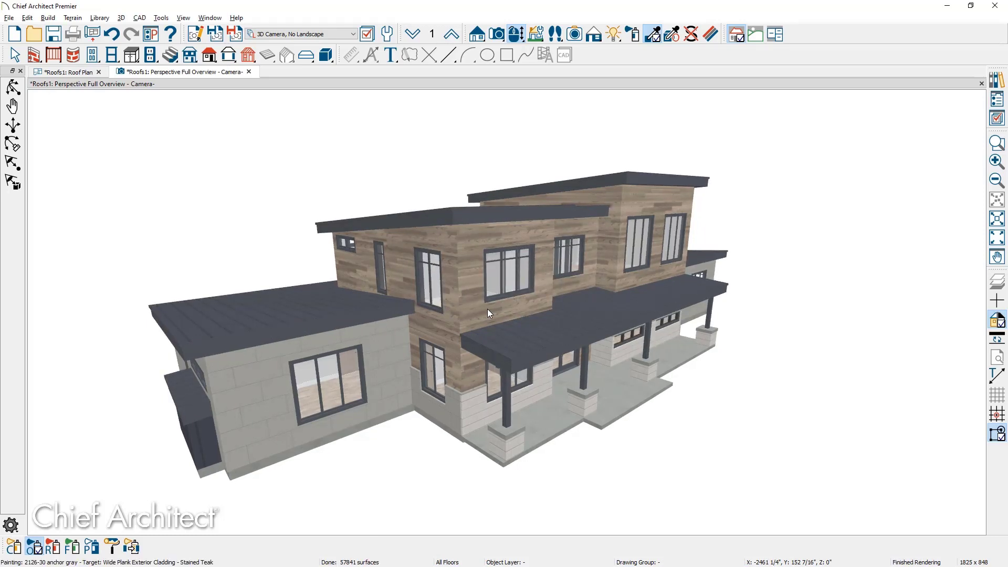
{"action": "key", "text": "space"}
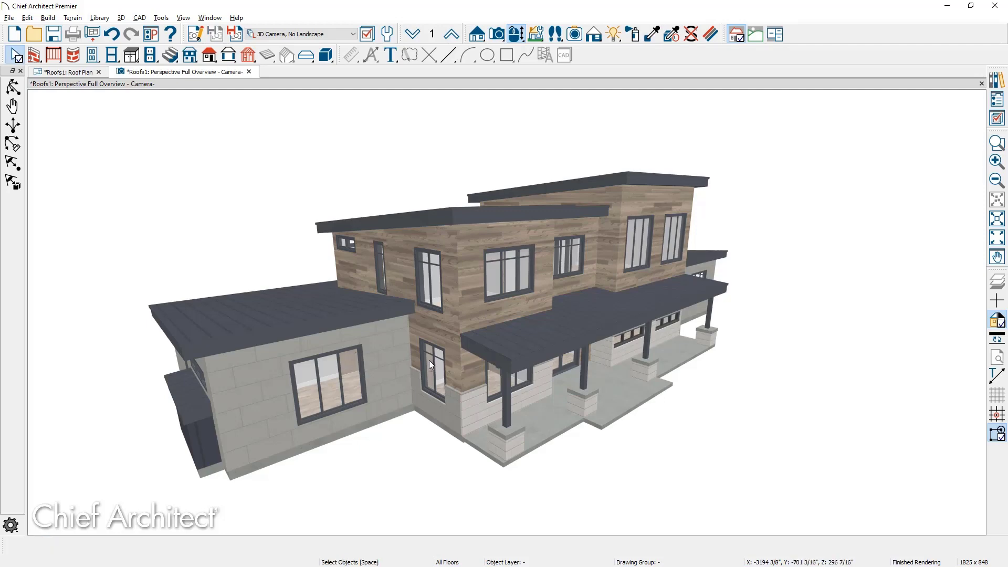
Step: Place a skylight on the lower roof plane of the wing beside the two-story block
{"action": "mouse_move", "coordinate": [429, 360]}
{"action": "middle_mouse_down"}
{"action": "mouse_move", "coordinate": [612, 364]}
{"action": "mouse_move", "coordinate": [715, 416]}
{"action": "middle_mouse_up"}
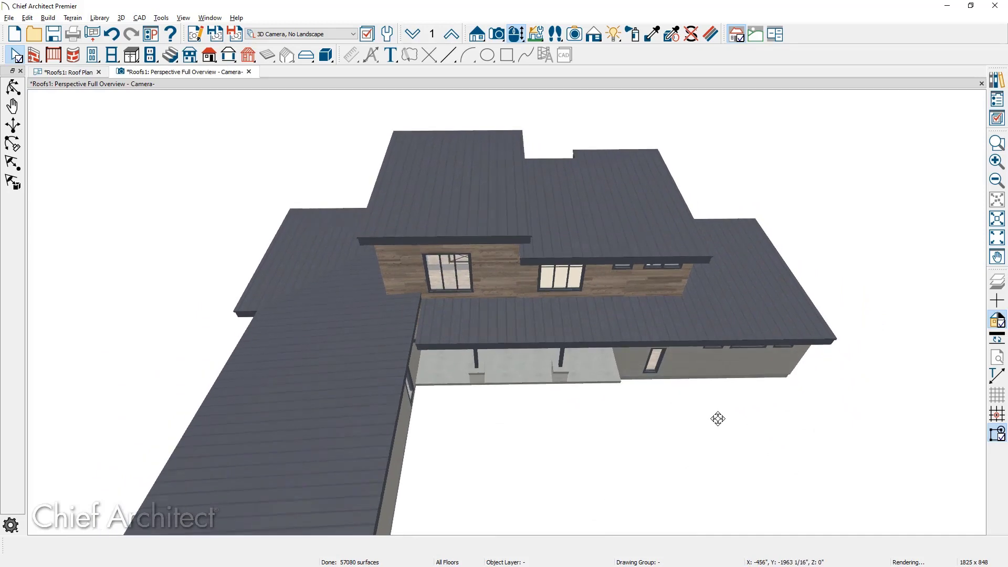
{"action": "scroll", "coordinate": [403, 303], "scroll_direction": "up", "scroll_amount": 5}
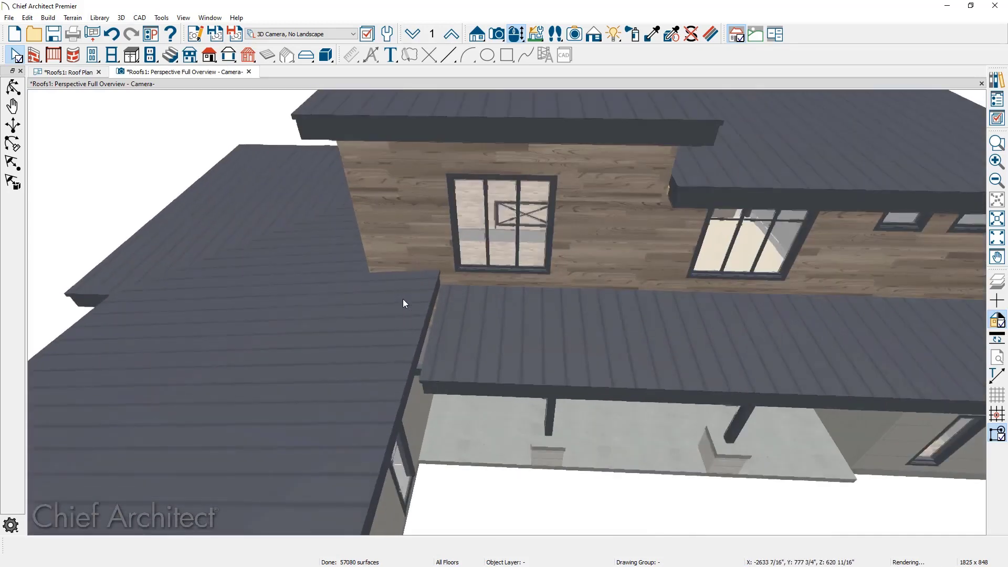
{"action": "middle_click_drag", "start_coordinate": [429, 341], "coordinate": [412, 299]}
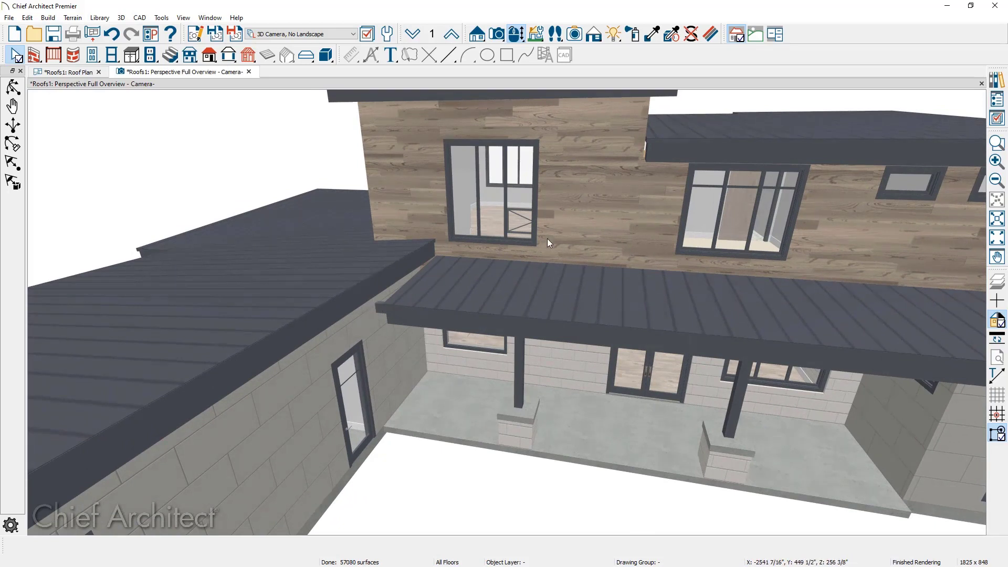
{"action": "middle_click_drag", "start_coordinate": [674, 282], "coordinate": [516, 354]}
{"action": "middle_click_drag", "start_coordinate": [488, 322], "coordinate": [294, 353]}
{"action": "left_click_drag", "start_coordinate": [644, 320], "coordinate": [655, 335]}
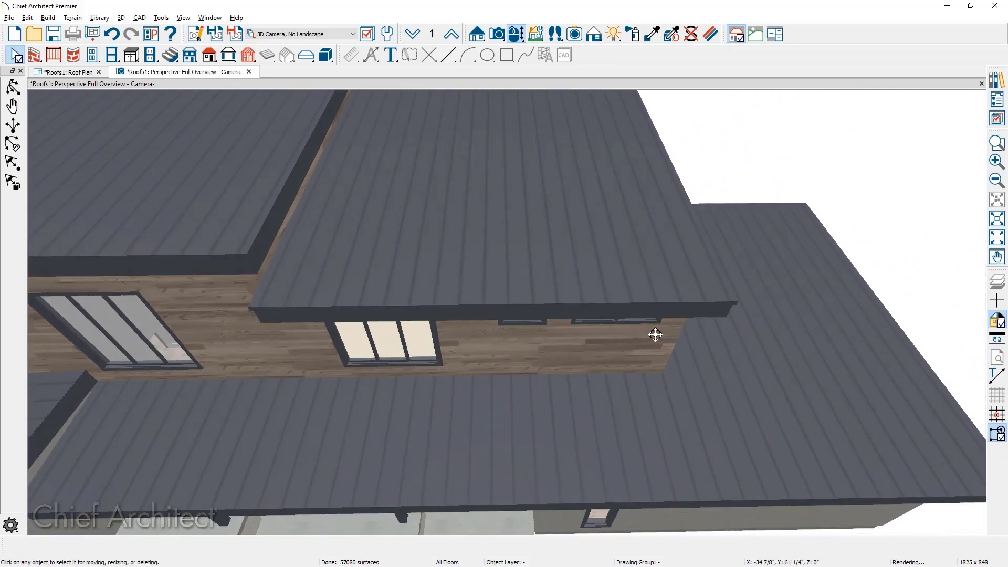
{"action": "middle_click_drag", "start_coordinate": [655, 334], "coordinate": [425, 369]}
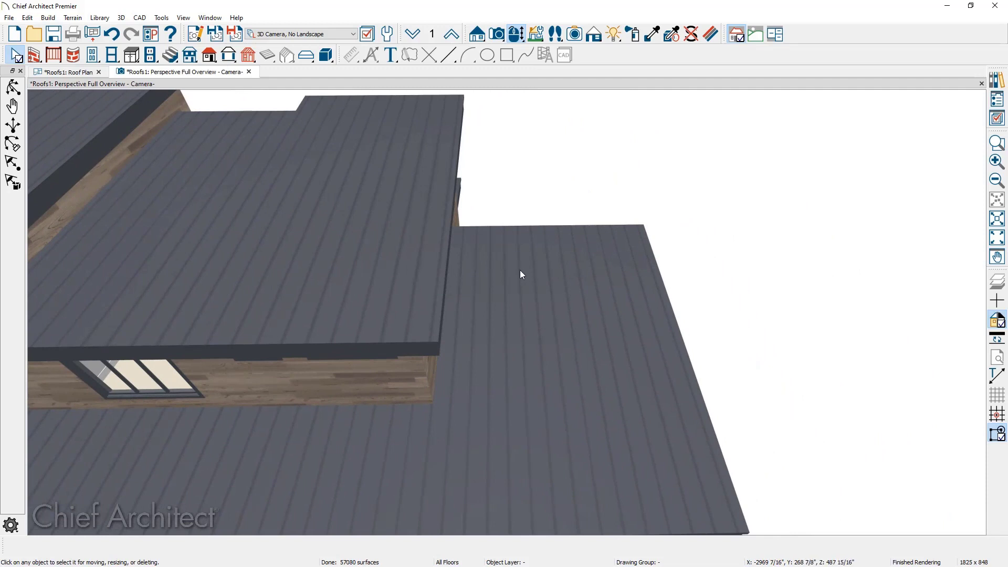
{"action": "left_click", "coordinate": [205, 57]}
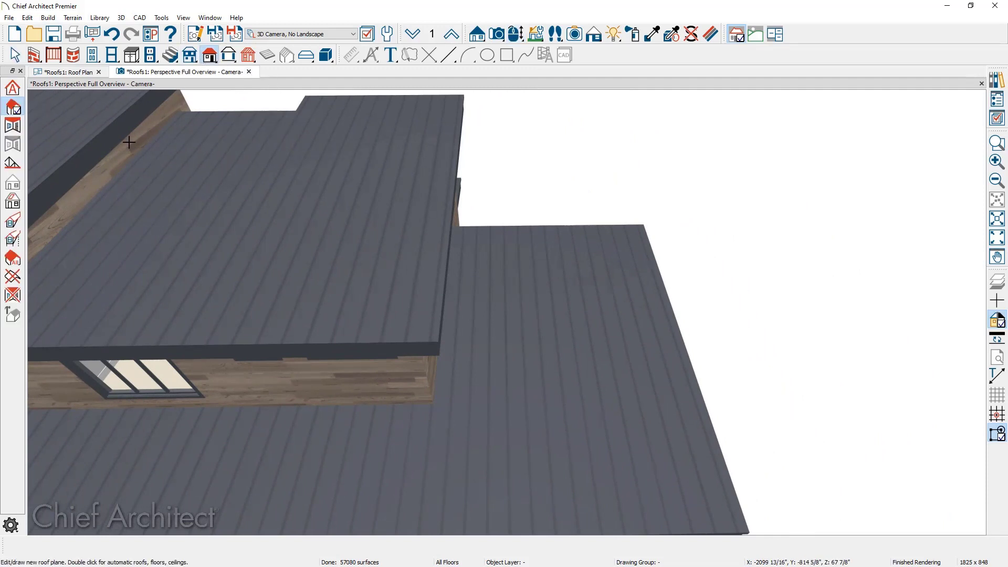
{"action": "left_click", "coordinate": [19, 205]}
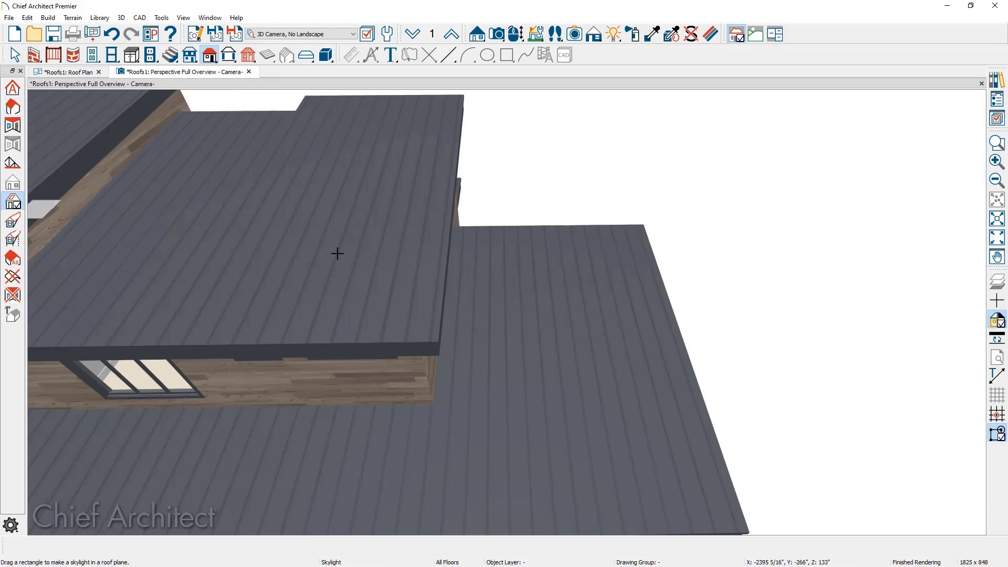
{"action": "left_click", "coordinate": [512, 273]}
{"action": "key", "text": "Escape"}
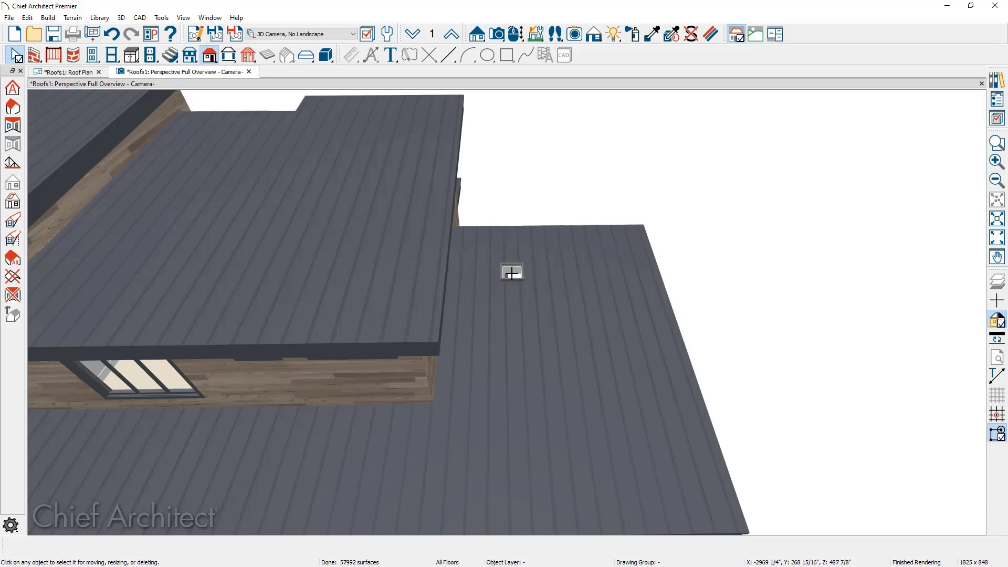
Step: In the roof plan, lengthen the skylight to 6'
{"action": "left_click", "coordinate": [65, 74]}
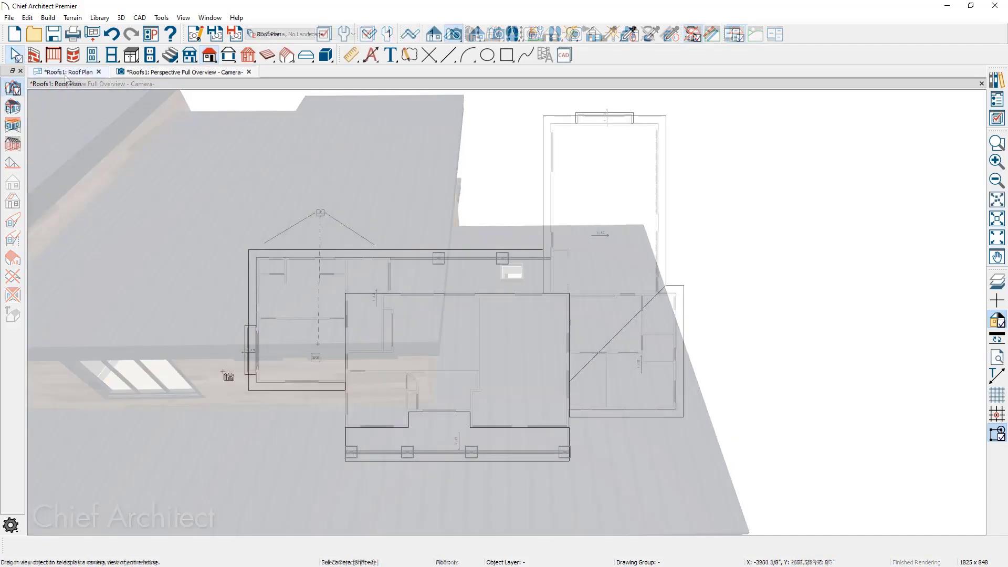
{"action": "scroll", "coordinate": [223, 371], "scroll_direction": "up", "scroll_amount": 2}
{"action": "scroll", "coordinate": [352, 371], "scroll_direction": "up", "scroll_amount": 4}
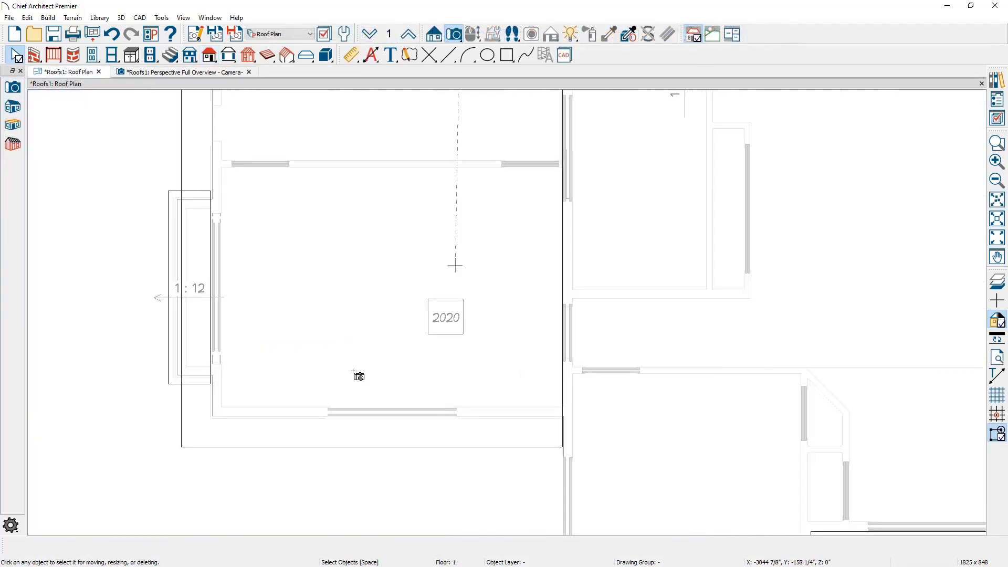
{"action": "scroll", "coordinate": [362, 362], "scroll_direction": "up", "scroll_amount": 3}
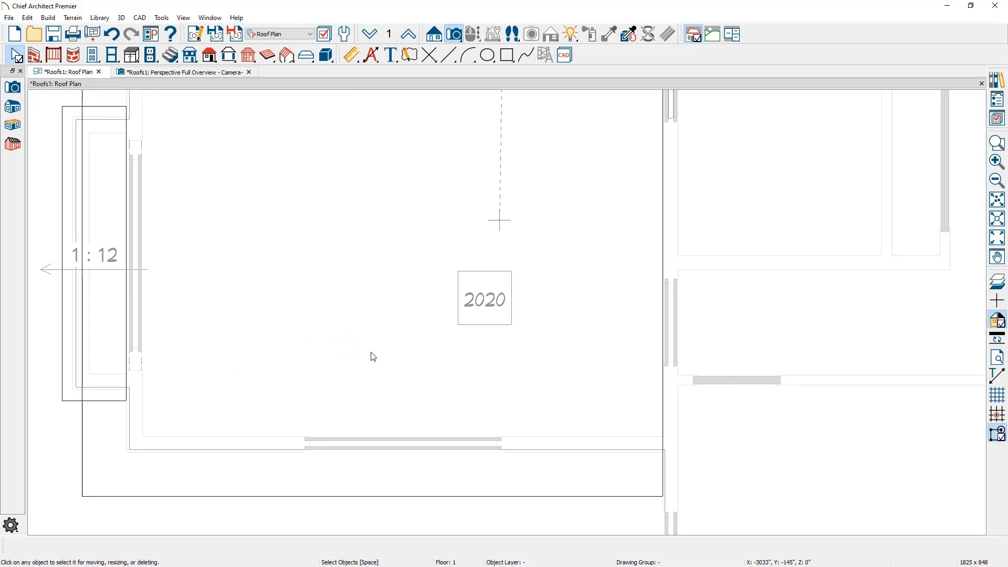
{"action": "left_click", "coordinate": [494, 277]}
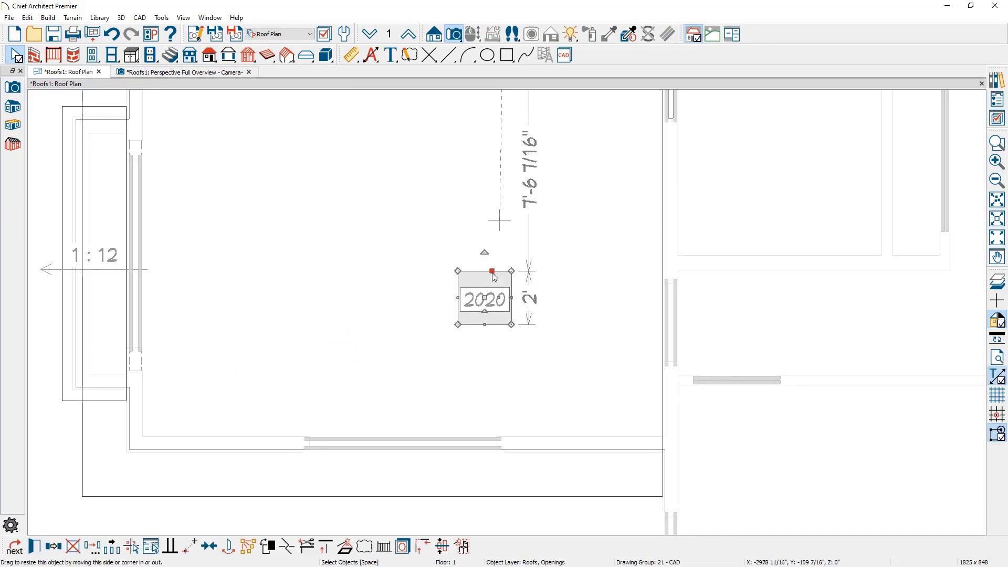
{"action": "left_click", "coordinate": [528, 299]}
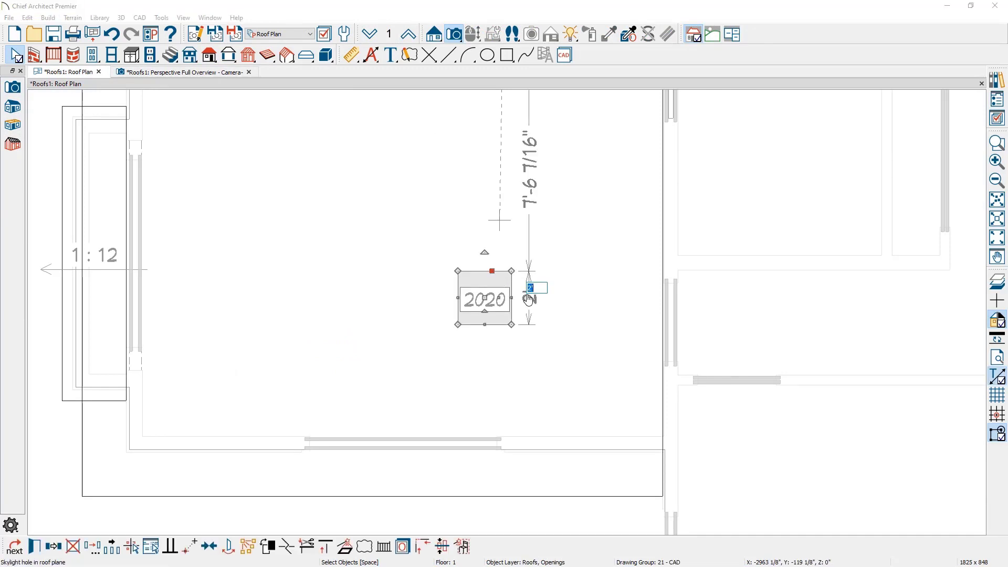
{"action": "type", "text": "6"}
{"action": "key", "text": "Return"}
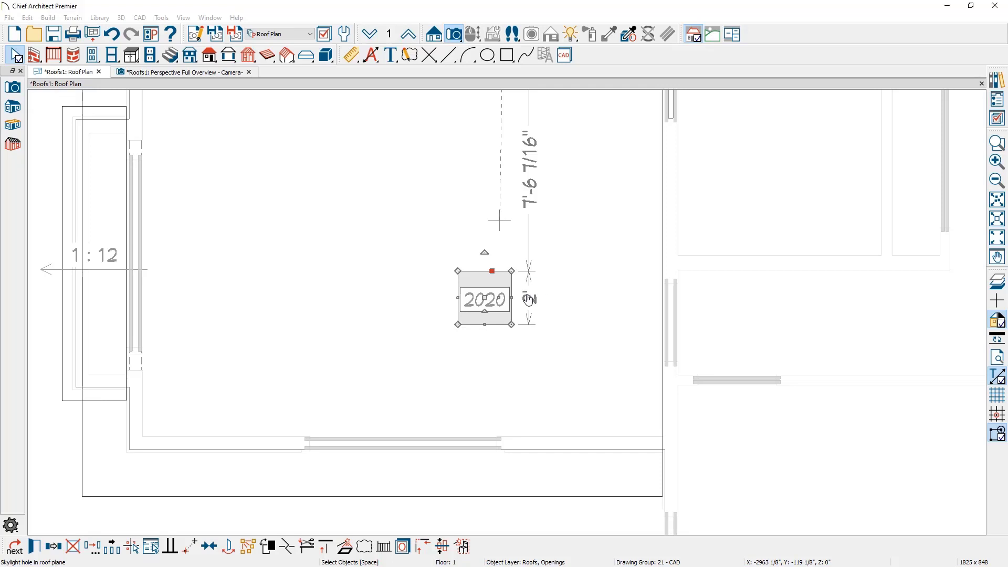
Step: Move the skylight without resizing it so its side edge is 6' from the two-story block's wall line
{"action": "left_click", "coordinate": [511, 299]}
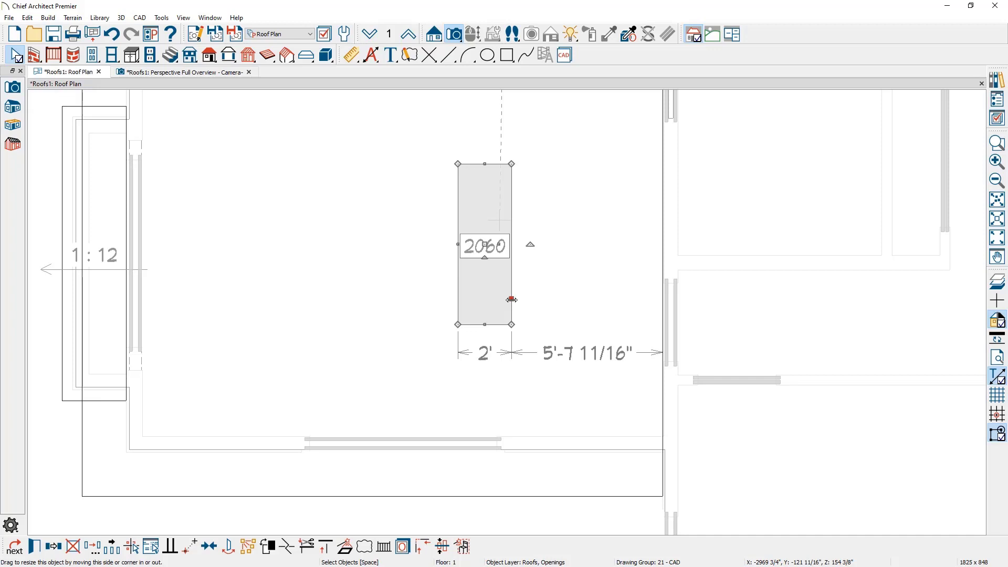
{"action": "left_click", "coordinate": [555, 355]}
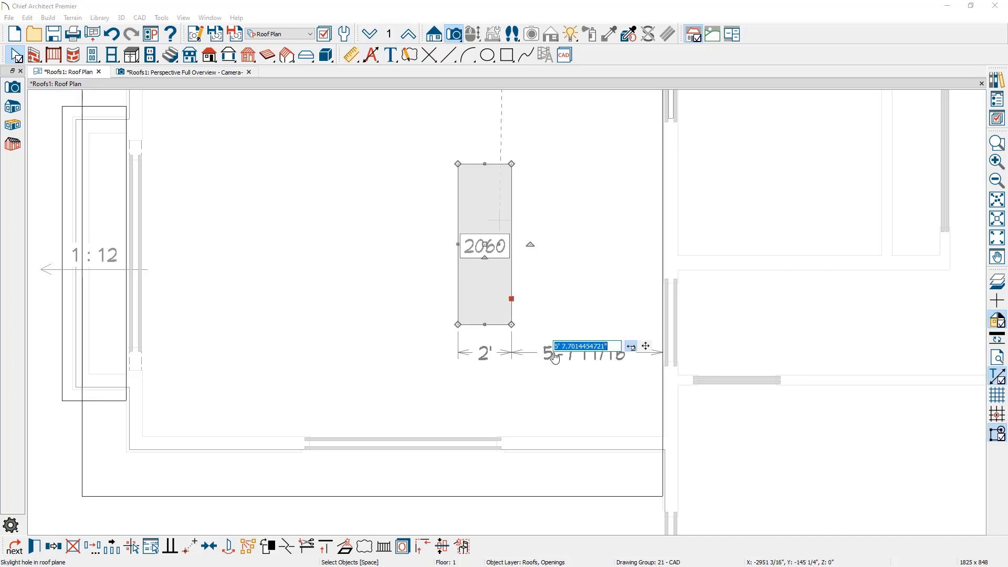
{"action": "type", "text": "6'"}
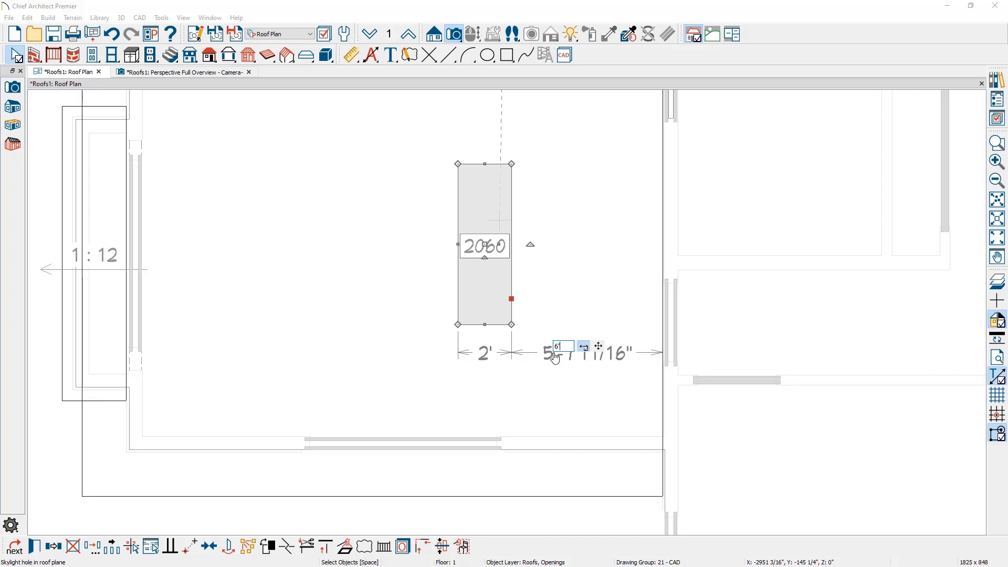
{"action": "left_click", "coordinate": [599, 347]}
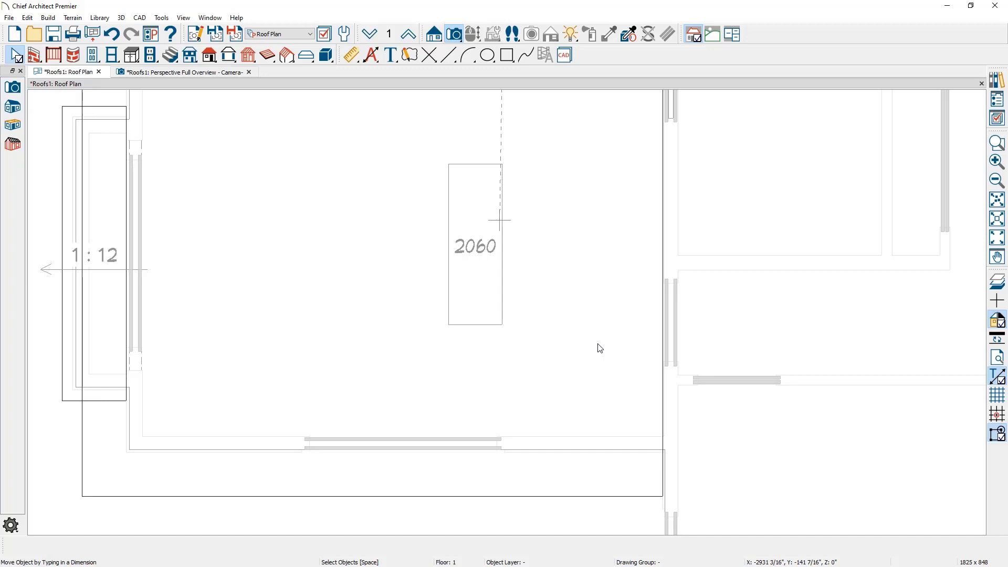
Step: Copy the skylight and center the copy across the width of the room below
{"action": "left_click", "coordinate": [502, 303]}
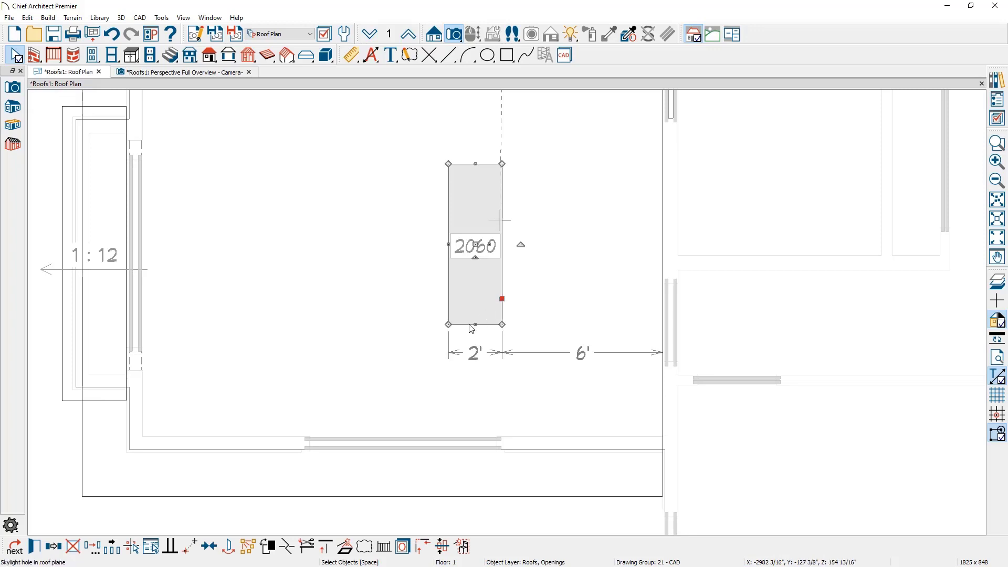
{"action": "left_click", "coordinate": [51, 547]}
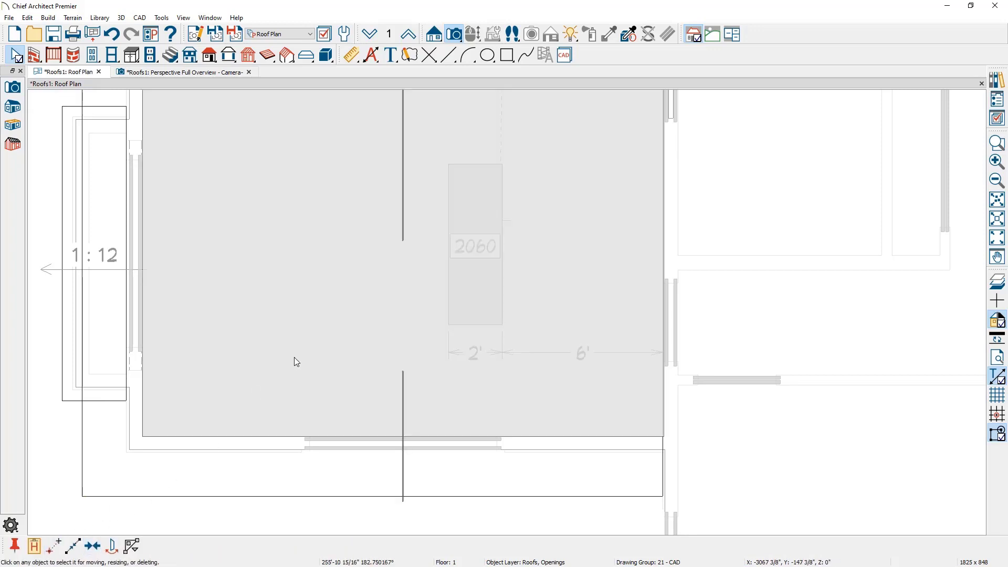
{"action": "left_click", "coordinate": [295, 361]}
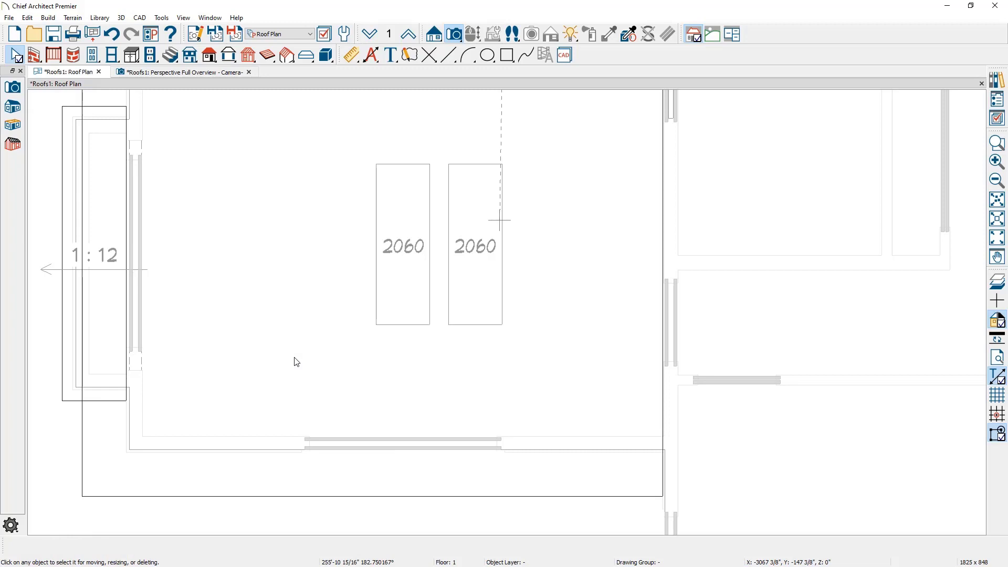
Step: Move the other skylight without resizing it so its side edge is 6' from the outer wall with the bay
{"action": "left_click", "coordinate": [403, 246]}
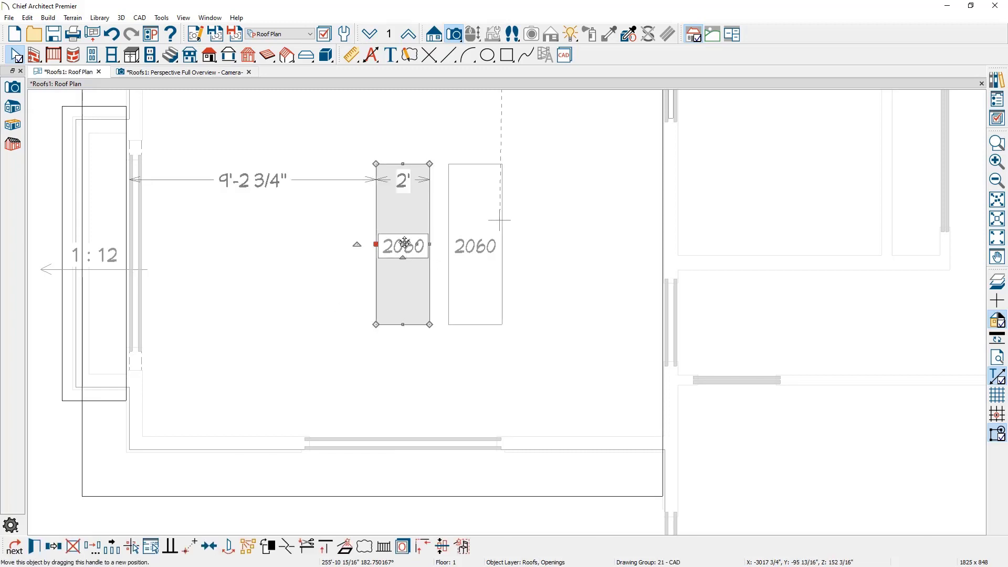
{"action": "left_click_drag", "start_coordinate": [405, 243], "coordinate": [335, 234]}
{"action": "left_click", "coordinate": [217, 180]}
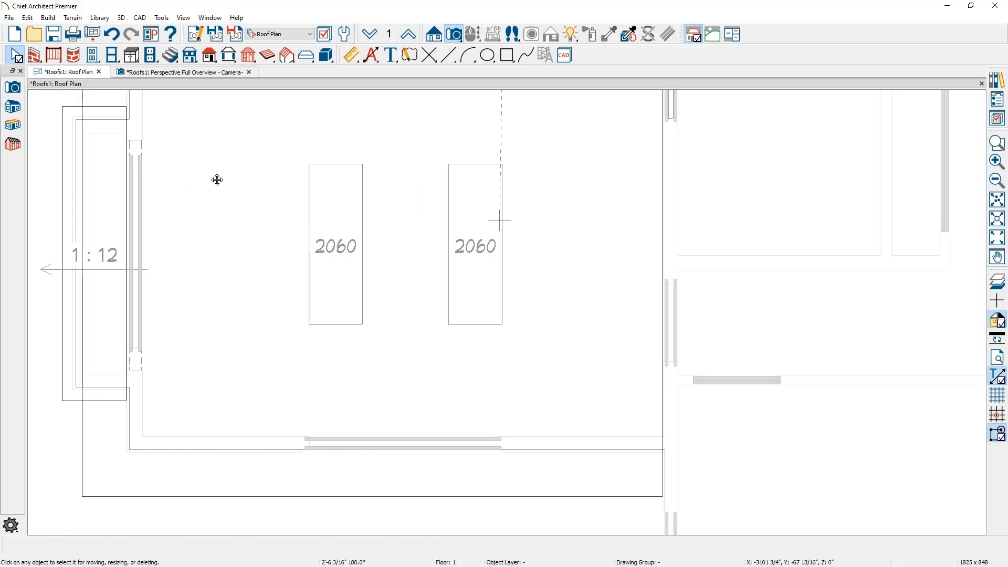
{"action": "left_click", "coordinate": [308, 201]}
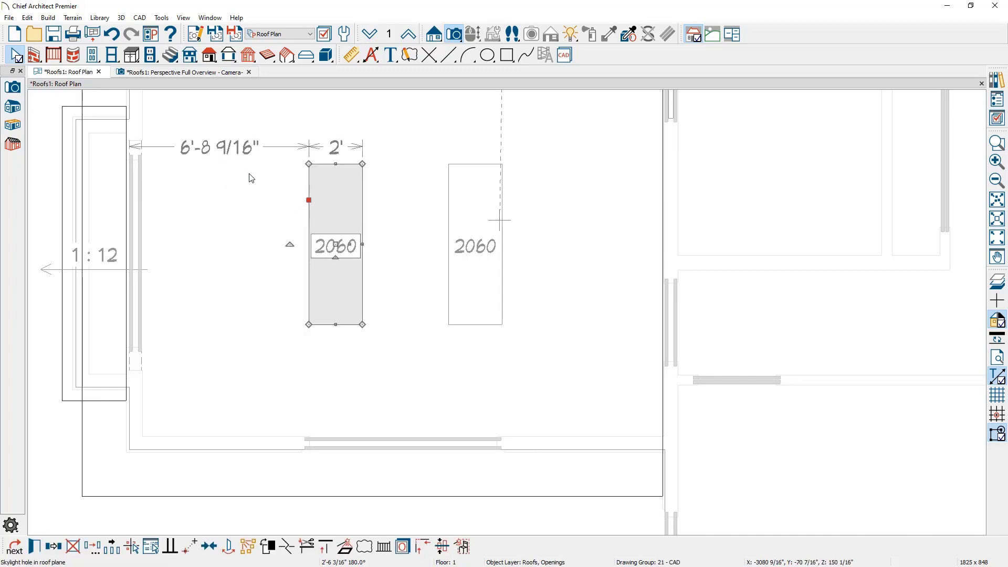
{"action": "left_click", "coordinate": [229, 153]}
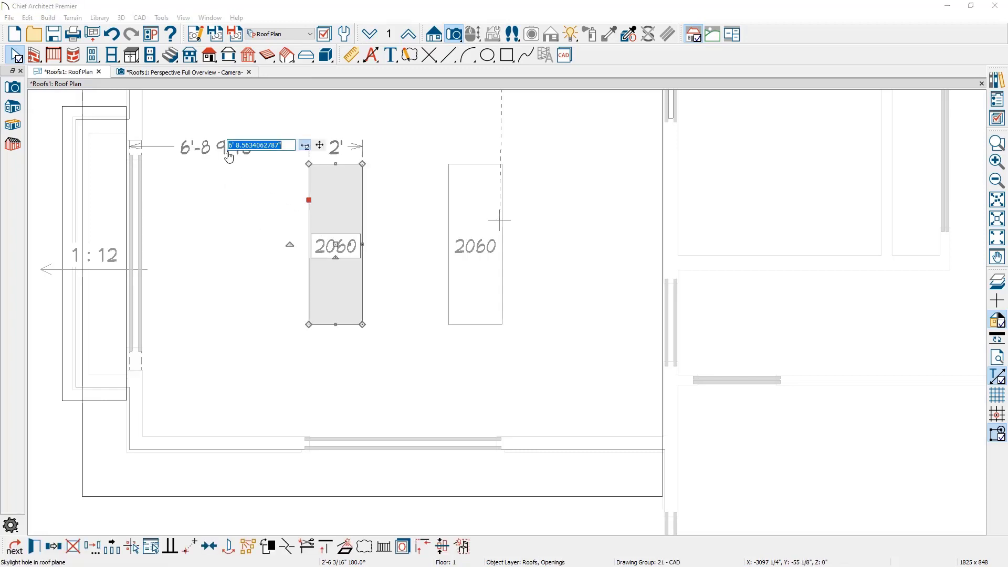
{"action": "type", "text": "6'"}
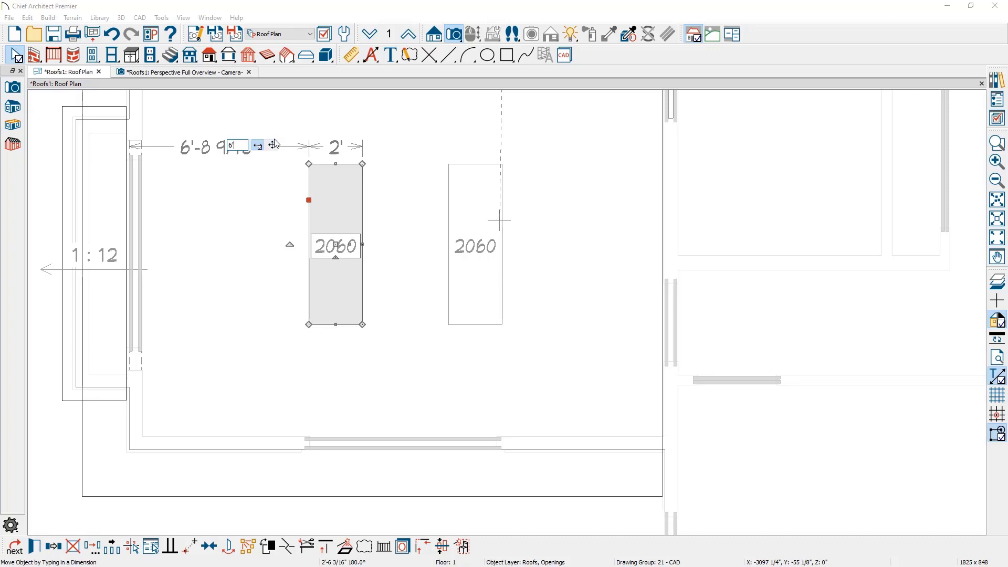
{"action": "left_click", "coordinate": [274, 146]}
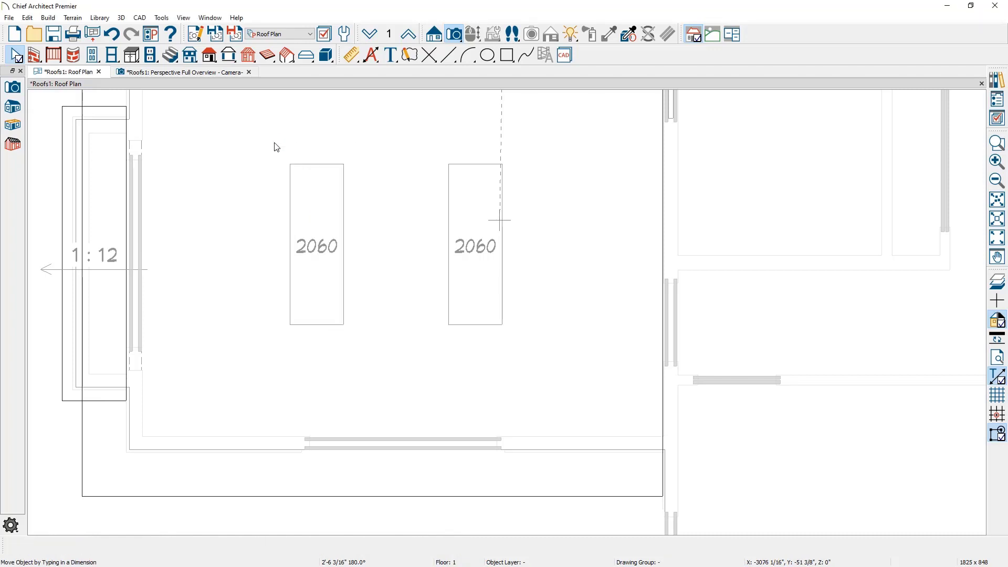
Step: Extend the end edge of the roof plane over the porch to the neighboring wall and turn Auto Rebuild Roofs off
{"action": "scroll", "coordinate": [333, 189], "scroll_direction": "down", "scroll_amount": 3}
{"action": "middle_click_drag", "start_coordinate": [420, 244], "coordinate": [320, 423]}
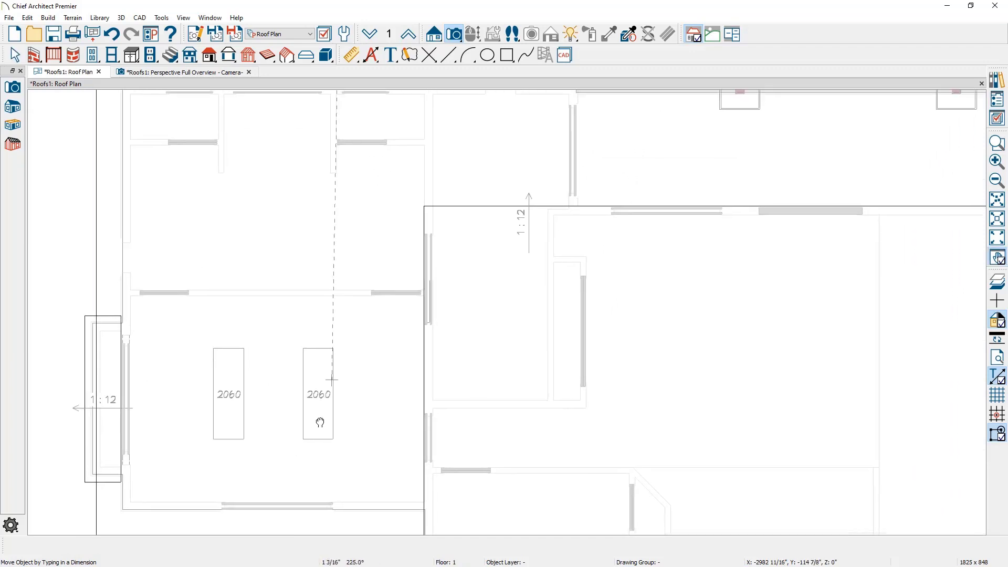
{"action": "middle_click_drag", "start_coordinate": [601, 247], "coordinate": [408, 313]}
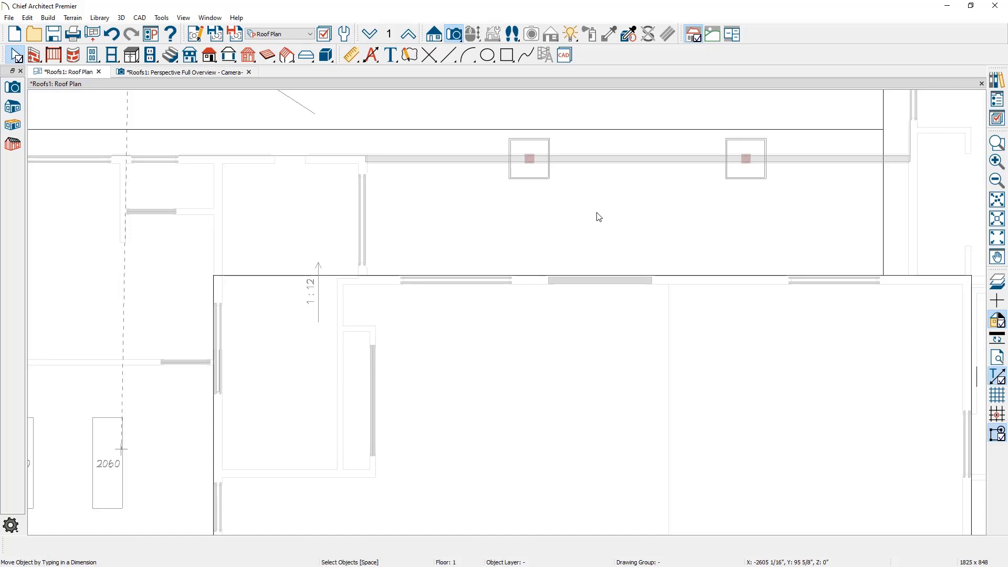
{"action": "left_click", "coordinate": [693, 129]}
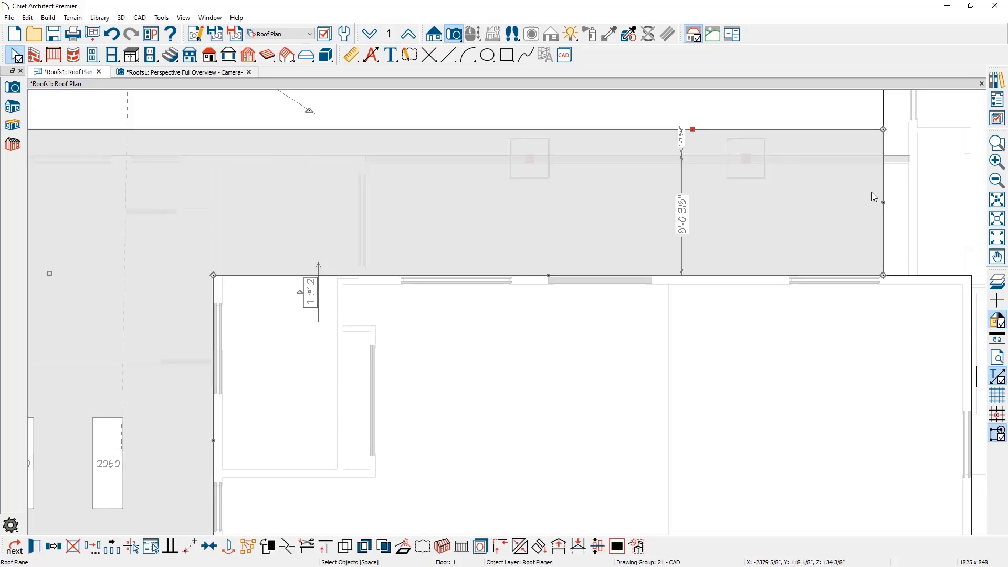
{"action": "left_click_drag", "start_coordinate": [883, 202], "coordinate": [904, 205]}
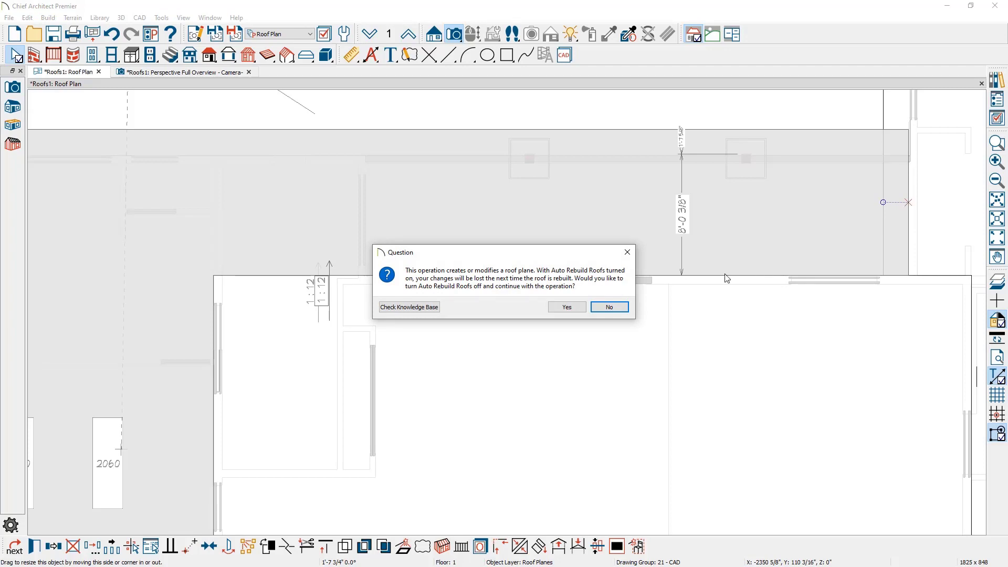
{"action": "left_click", "coordinate": [577, 309]}
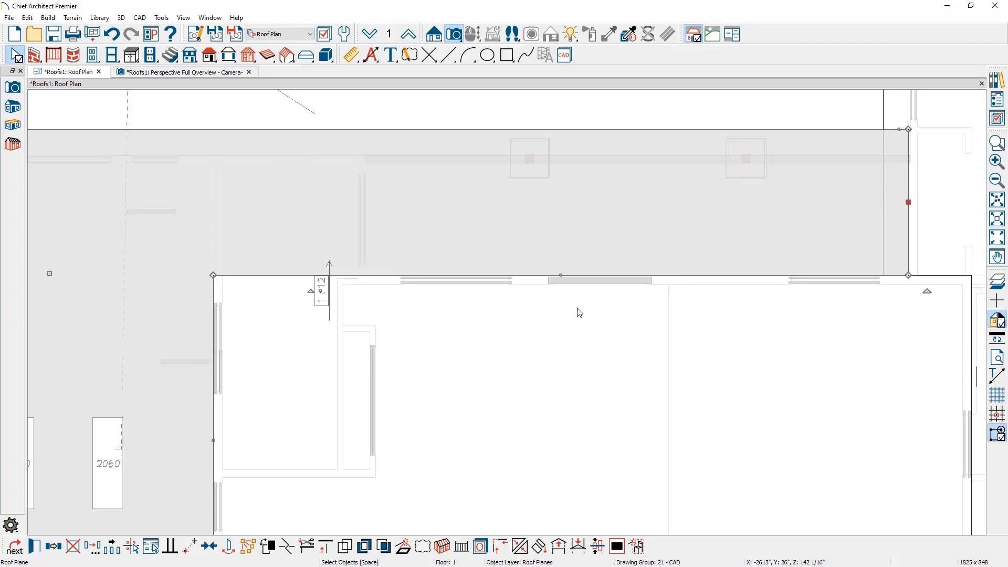
Step: Cut a rectangular hole about 22'-10" by 6'-11" in the porch roof plane, rounding its lengthwise dimension to 22'-6"
{"action": "left_click", "coordinate": [618, 543]}
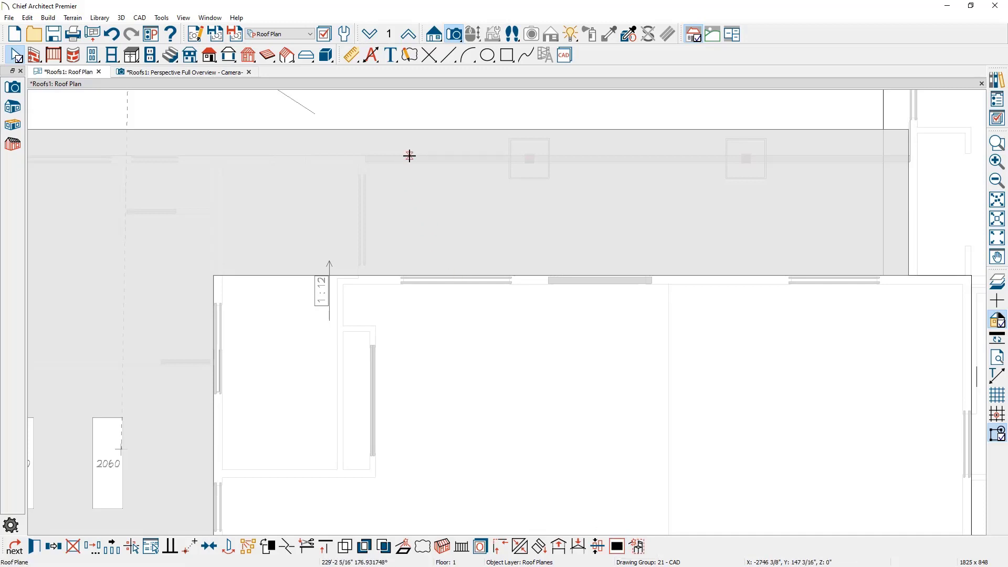
{"action": "left_click_drag", "start_coordinate": [409, 155], "coordinate": [753, 259]}
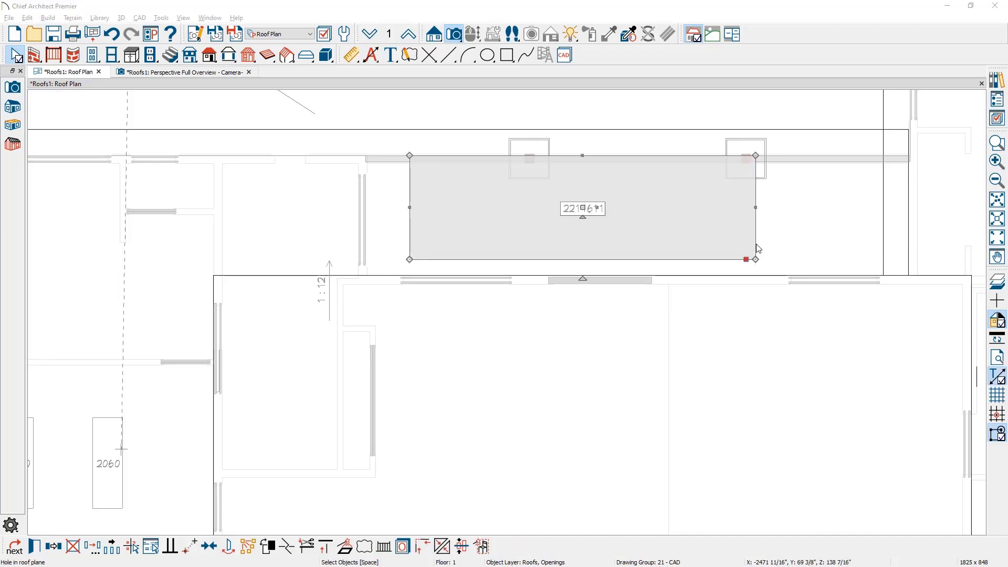
{"action": "left_click", "coordinate": [754, 235]}
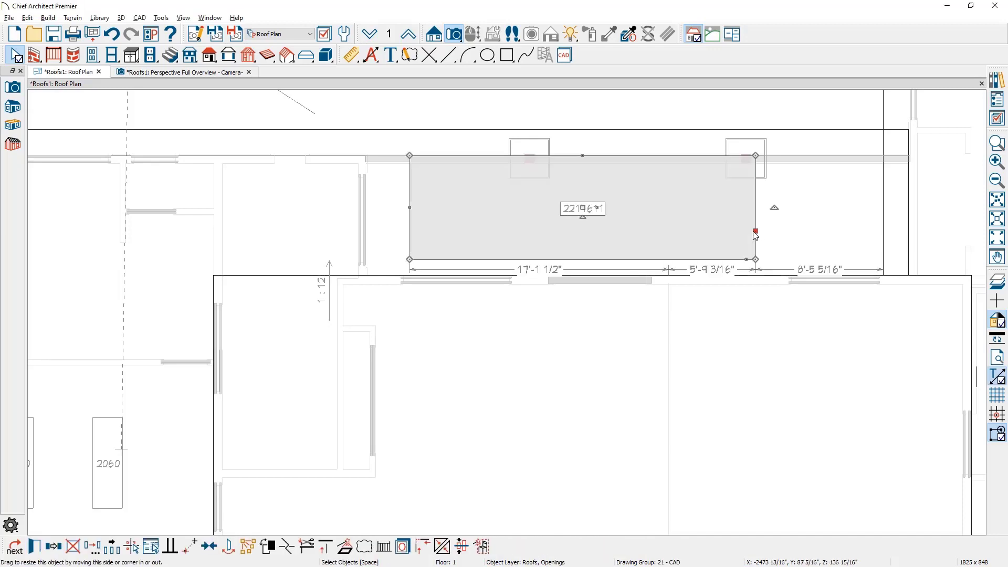
{"action": "left_click", "coordinate": [755, 216]}
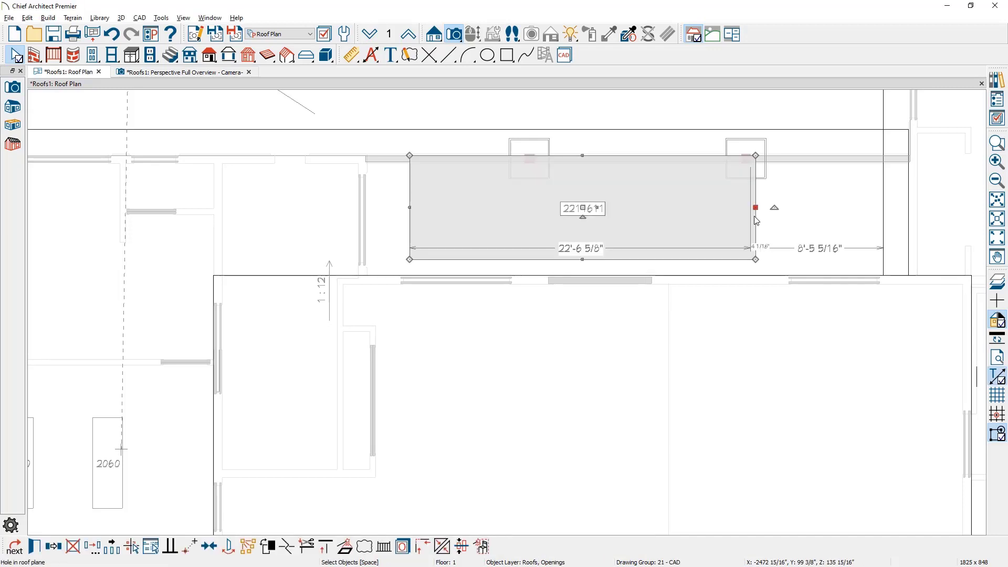
{"action": "left_click", "coordinate": [596, 252]}
{"action": "left_click_drag", "start_coordinate": [612, 246], "coordinate": [765, 243]}
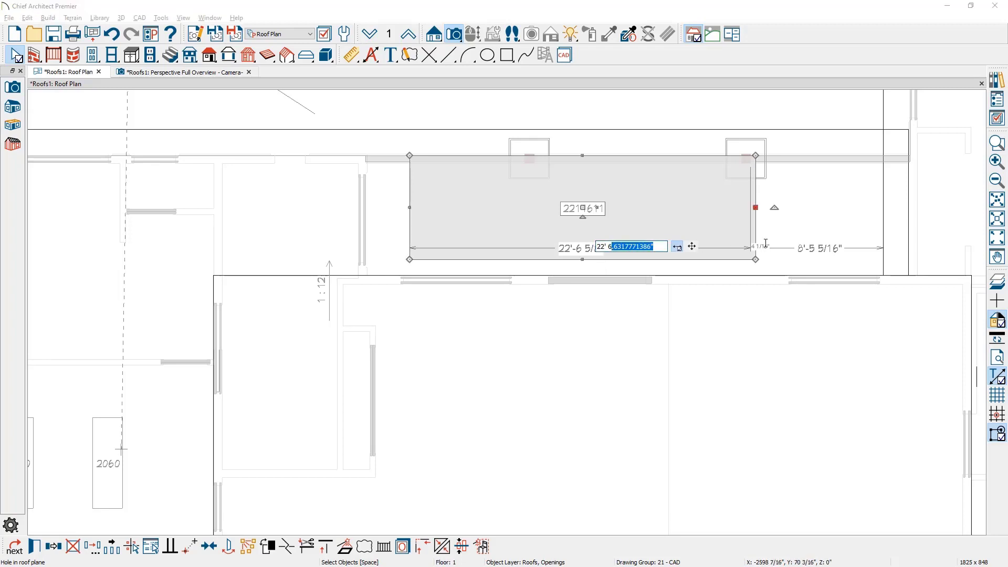
{"action": "key", "text": "BackSpace"}
{"action": "key", "text": "Return"}
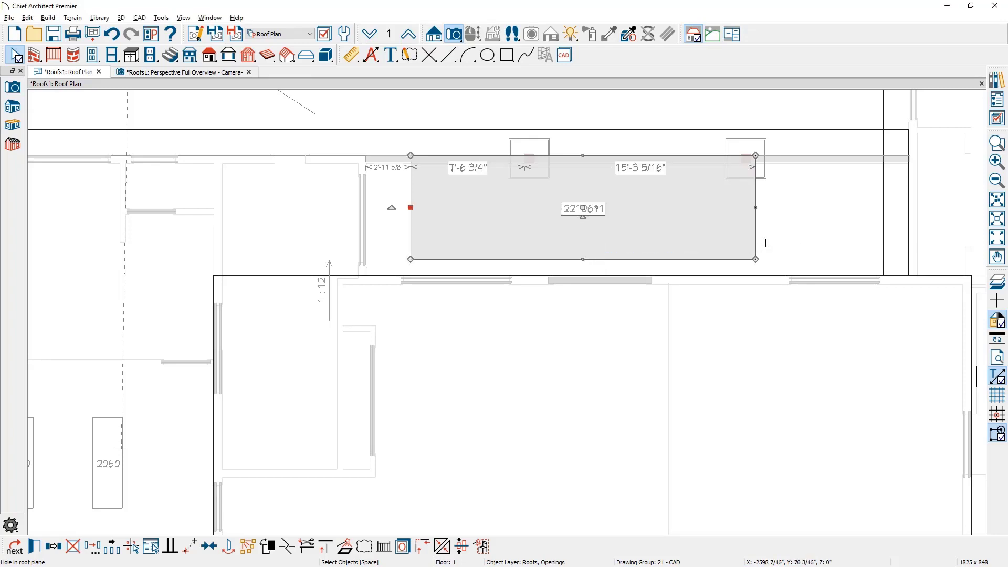
{"action": "left_click", "coordinate": [761, 246]}
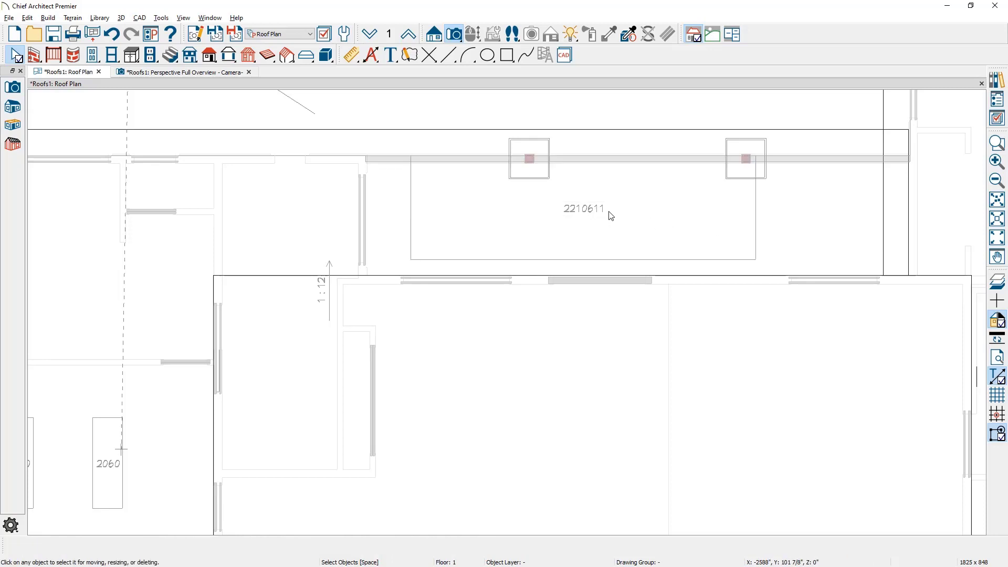
Step: Replace the roof hole's automatic label with the specified label "ROOF OPENING"
{"action": "left_click", "coordinate": [574, 259]}
{"action": "double_click", "coordinate": [575, 262]}
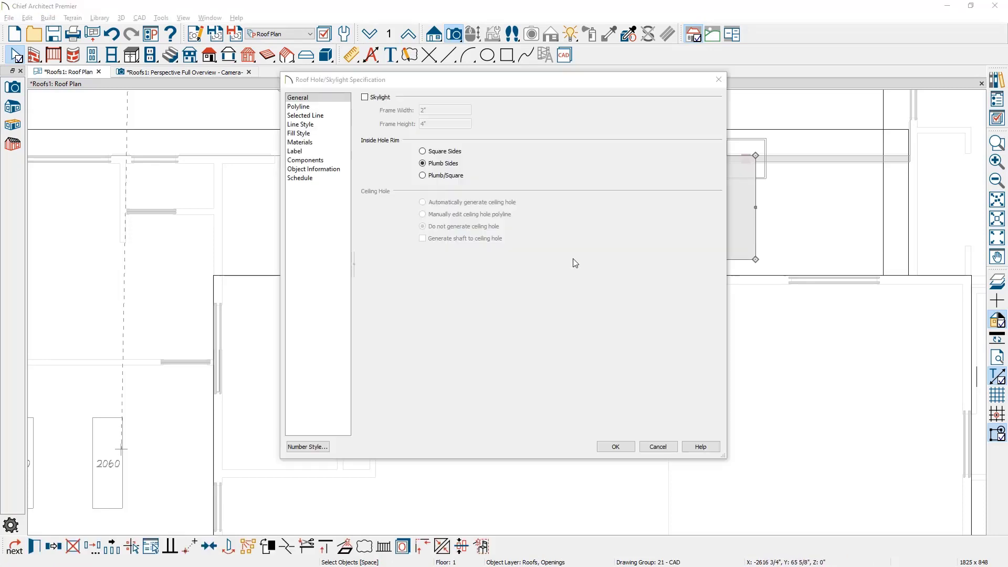
{"action": "left_click", "coordinate": [338, 156]}
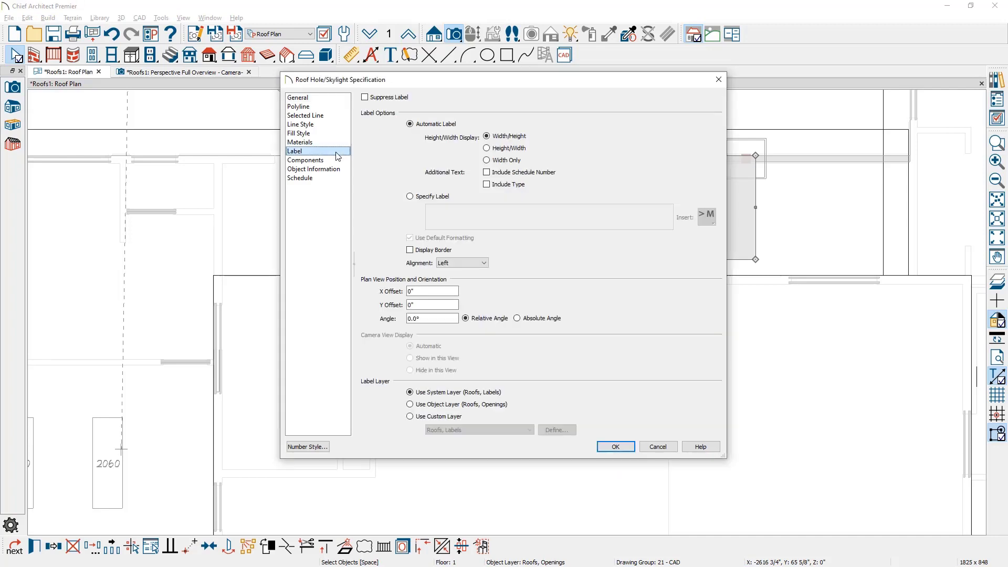
{"action": "left_click", "coordinate": [410, 196]}
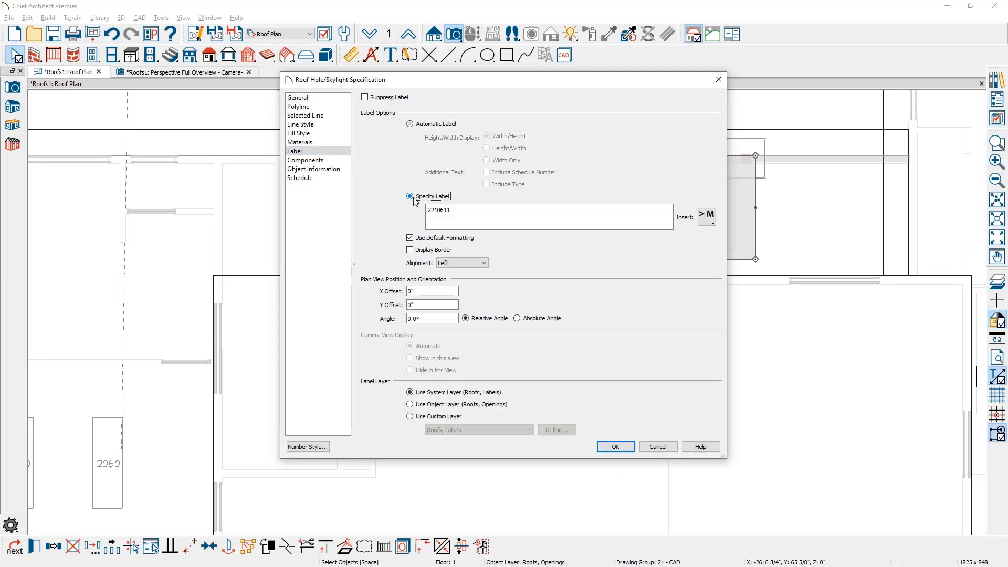
{"action": "double_click", "coordinate": [449, 210]}
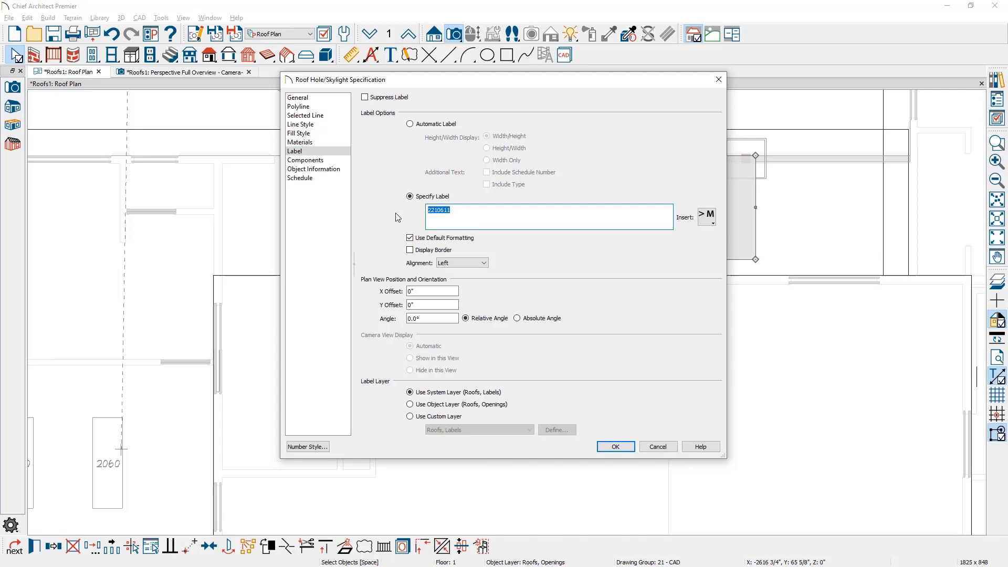
{"action": "type", "text": "ROOF OPENING"}
{"action": "left_click", "coordinate": [602, 445]}
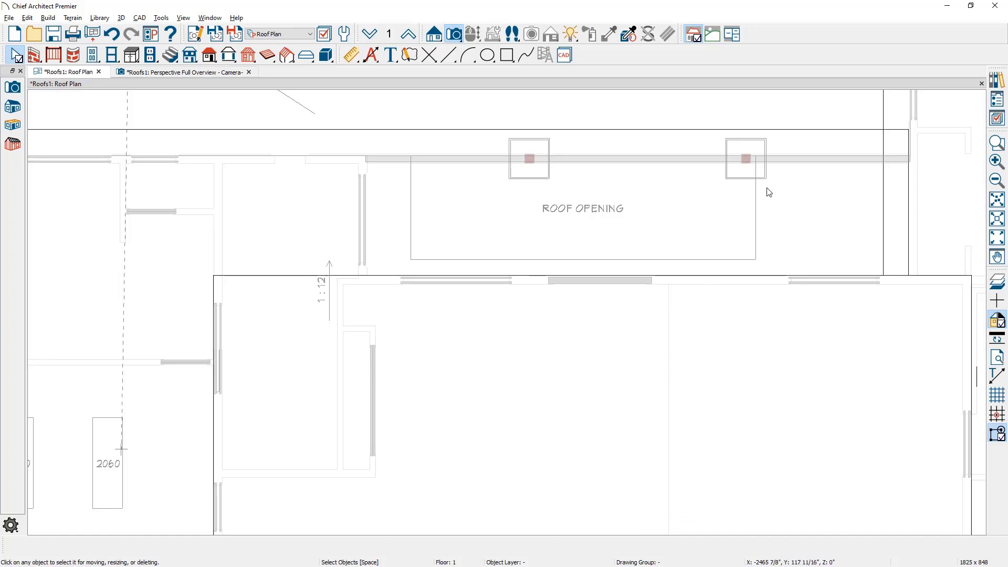
Step: Build rafter framing for the roof plane and display the "Framing, Roof Rafters" layer
{"action": "left_click", "coordinate": [790, 134]}
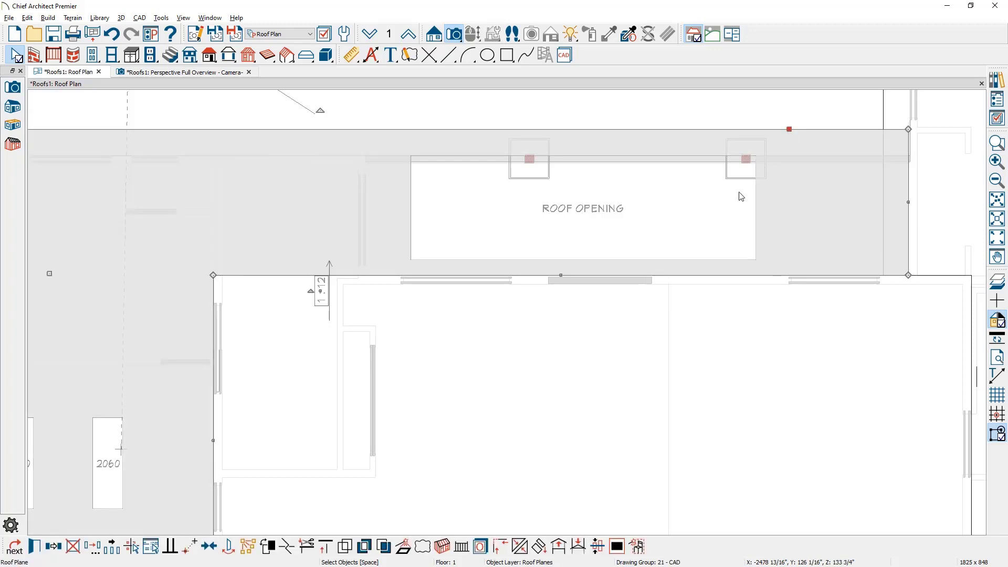
{"action": "left_click", "coordinate": [442, 547]}
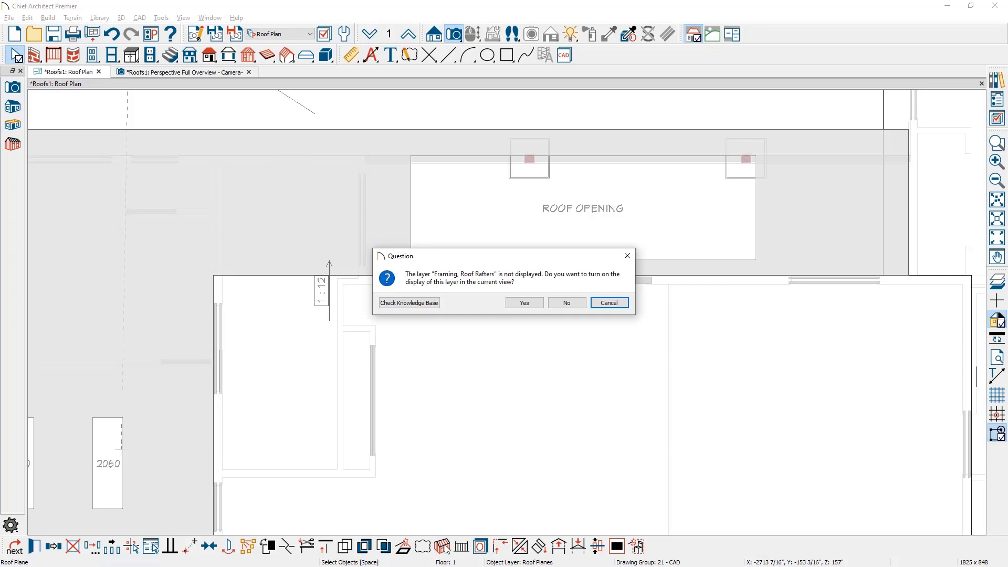
{"action": "left_click", "coordinate": [524, 303]}
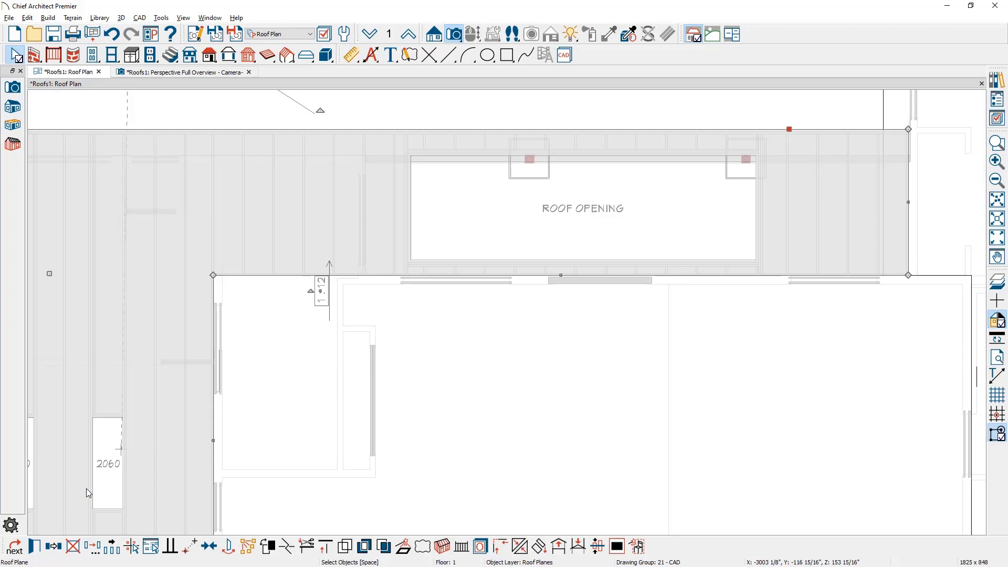
Step: Cut the roof opening to the clipboard and rebuild the roof plane's framing without it
{"action": "left_click", "coordinate": [412, 258]}
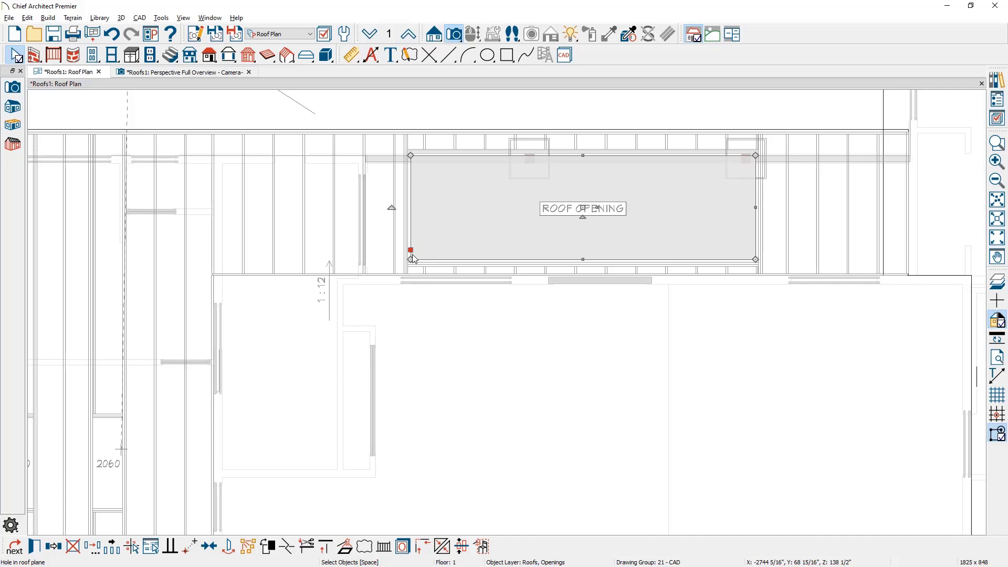
{"action": "key", "text": "Delete"}
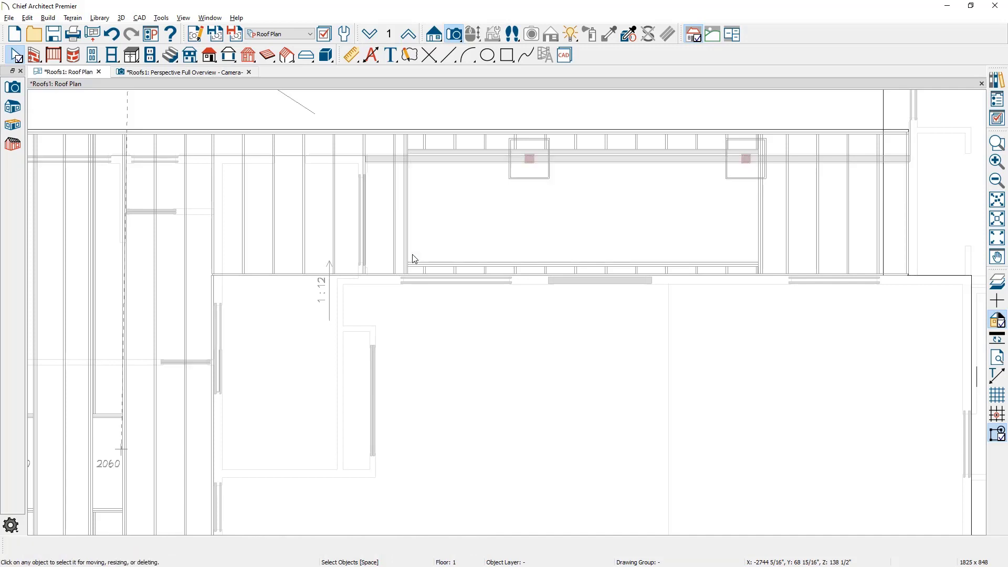
{"action": "left_click", "coordinate": [637, 132]}
{"action": "left_click", "coordinate": [636, 134]}
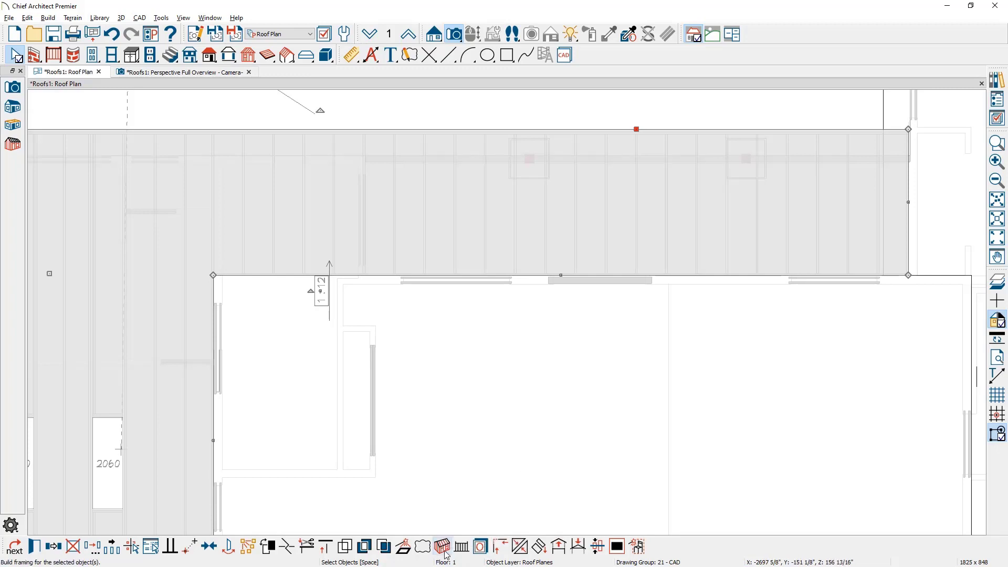
Step: Paste the roof opening back over the rafters, holding its original position
{"action": "left_click", "coordinate": [27, 17]}
{"action": "mouse_move", "coordinate": [102, 95]}
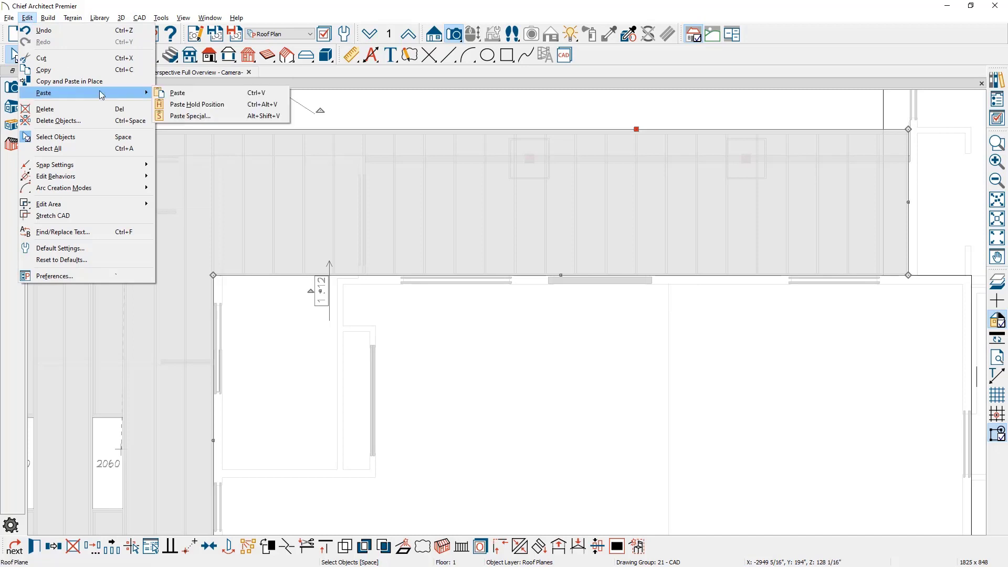
{"action": "left_click", "coordinate": [225, 106]}
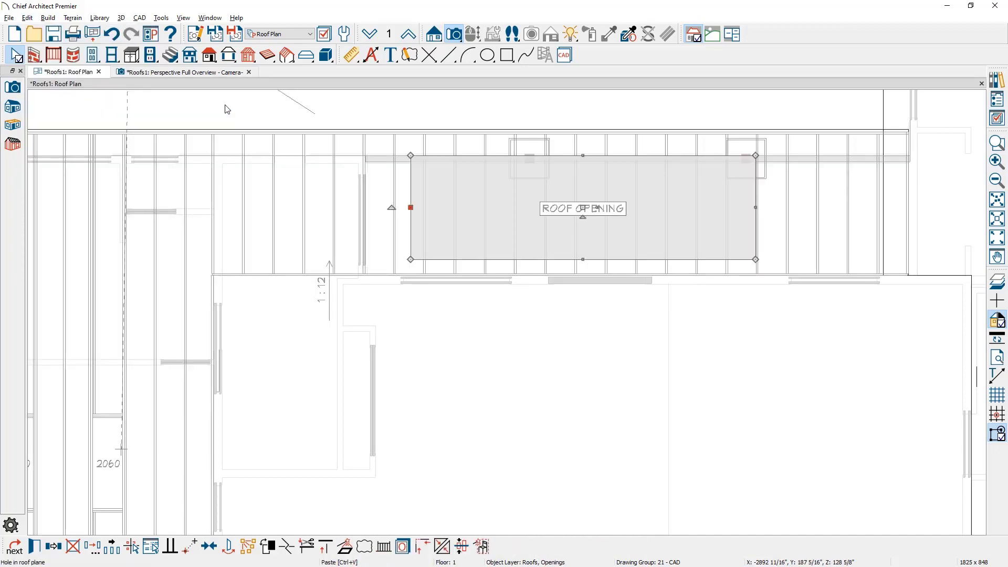
Step: Adjust both side edges of the roof opening to line up with the nearest rafters
{"action": "scroll", "coordinate": [458, 196], "scroll_direction": "up", "scroll_amount": 2}
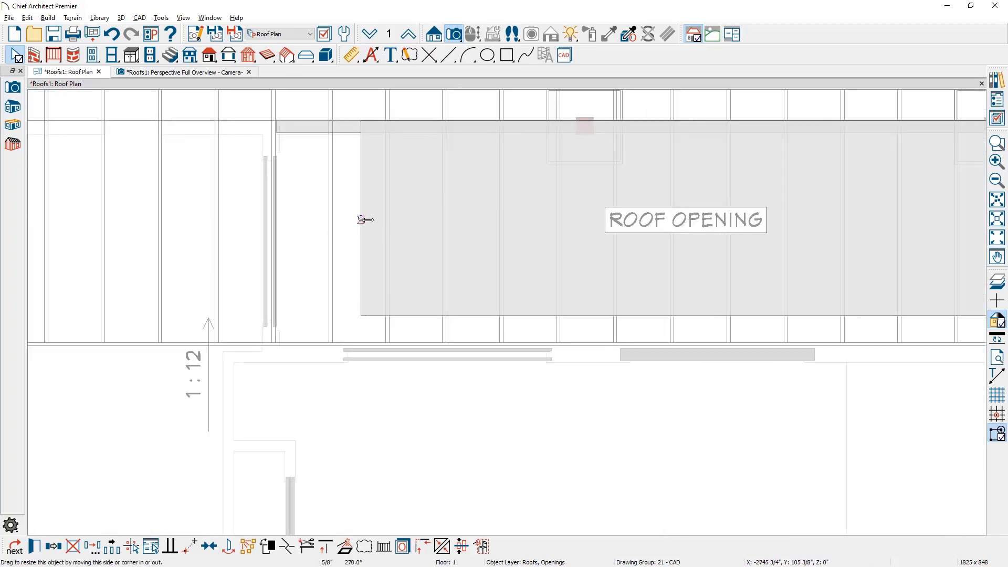
{"action": "left_click_drag", "start_coordinate": [361, 218], "coordinate": [383, 225]}
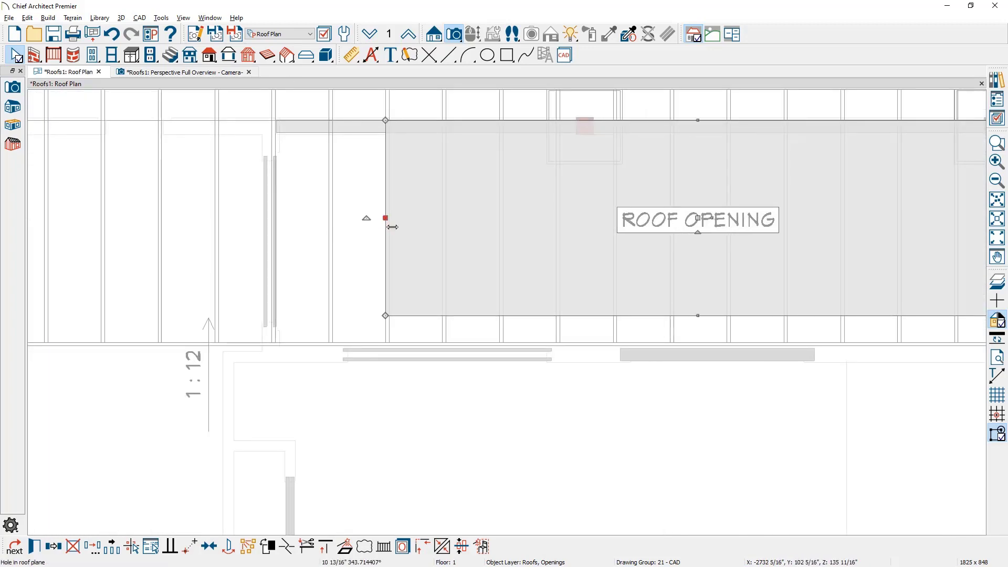
{"action": "middle_click_drag", "start_coordinate": [750, 233], "coordinate": [513, 247]}
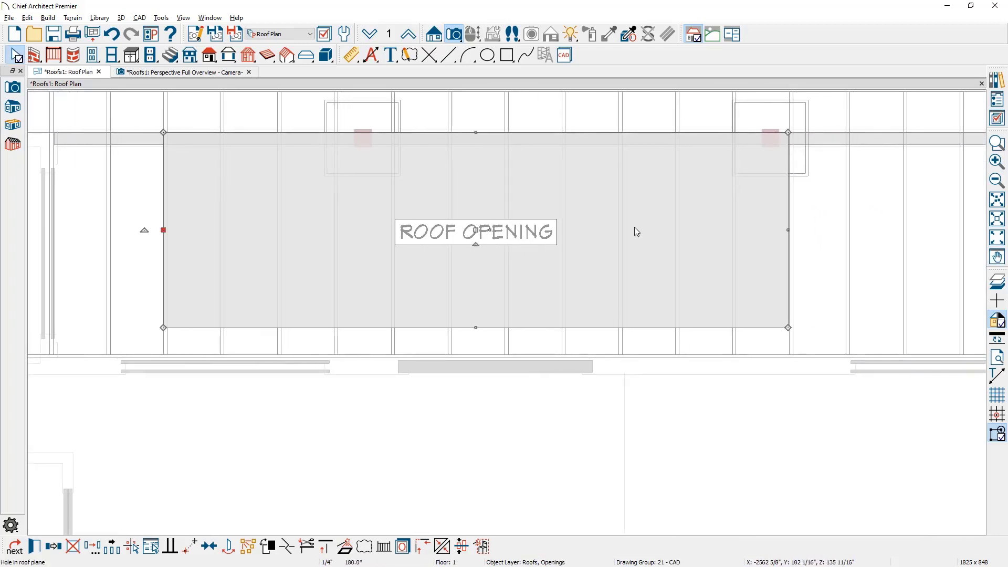
{"action": "scroll", "coordinate": [789, 229], "scroll_direction": "up", "scroll_amount": 2}
{"action": "left_click_drag", "start_coordinate": [788, 232], "coordinate": [794, 229]}
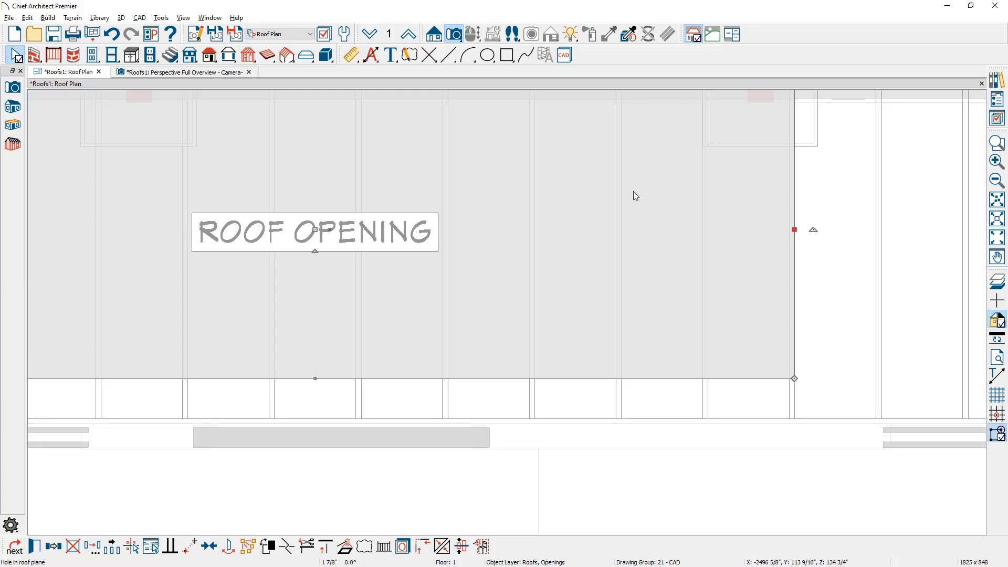
Step: Sample the upper roof fascia's 2126-30 anchor gray material in the perspective view and paint one exposed porch rafter with it
{"action": "left_click", "coordinate": [221, 72]}
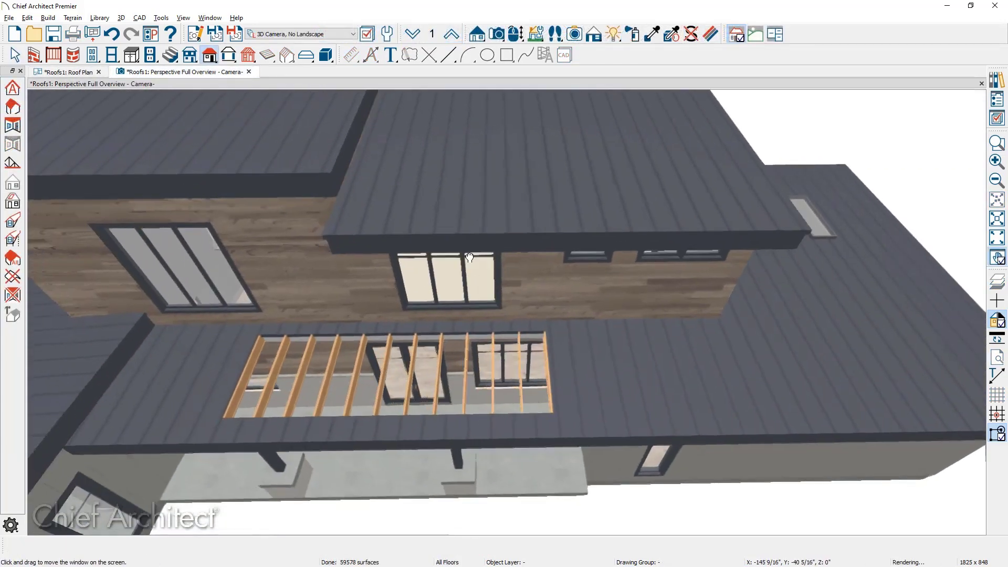
{"action": "middle_click_drag", "start_coordinate": [470, 257], "coordinate": [475, 249]}
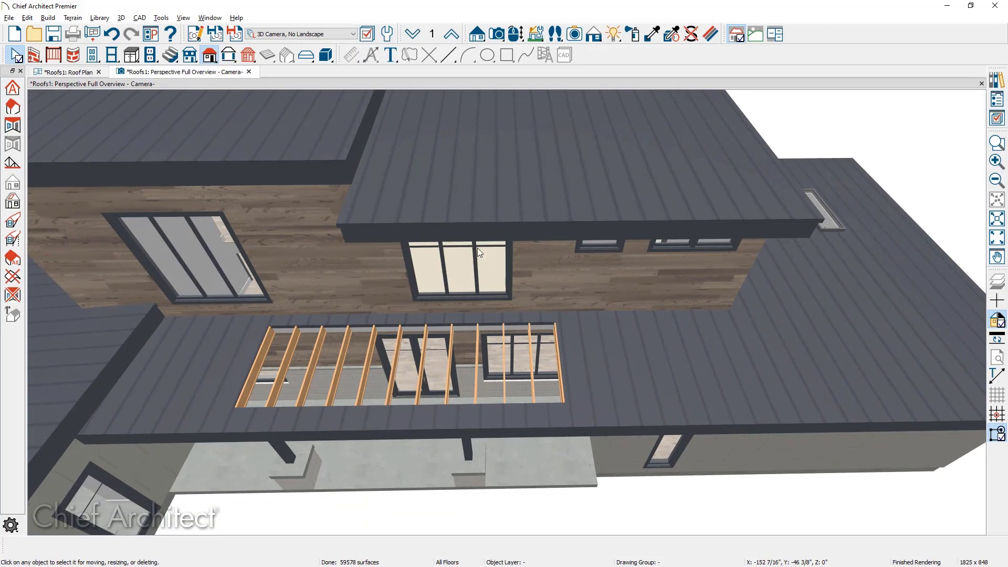
{"action": "left_click", "coordinate": [652, 34]}
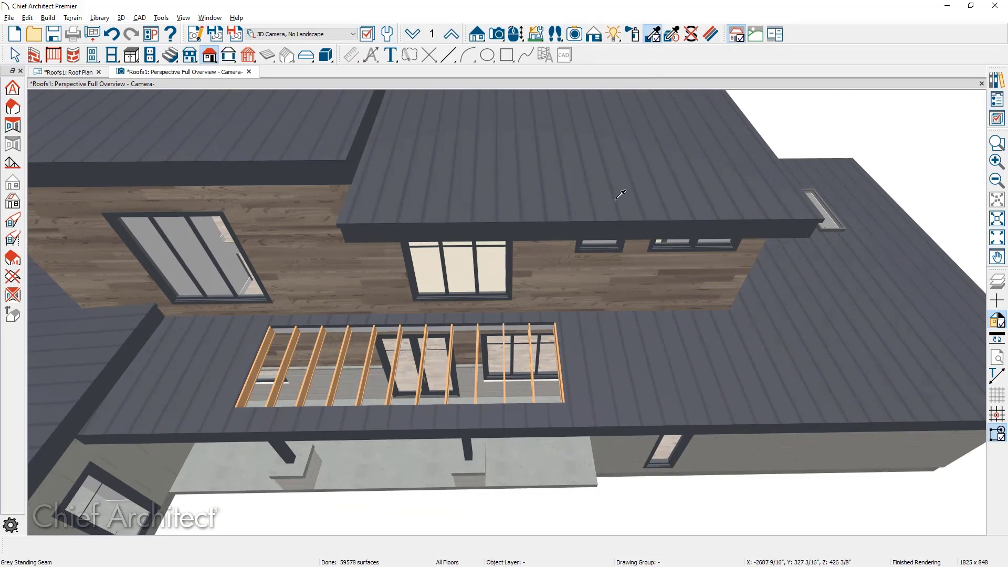
{"action": "left_click", "coordinate": [613, 230]}
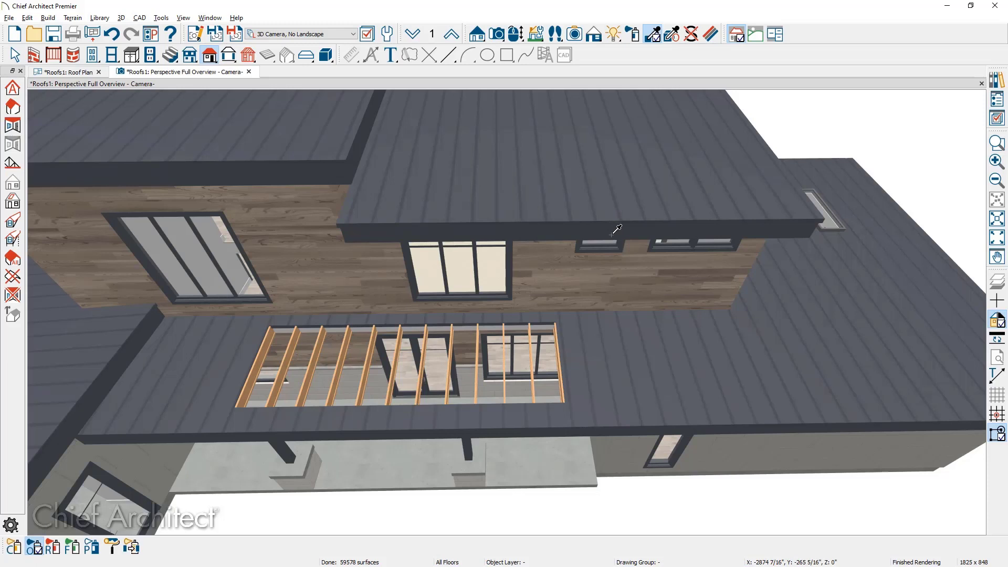
{"action": "left_click", "coordinate": [377, 368]}
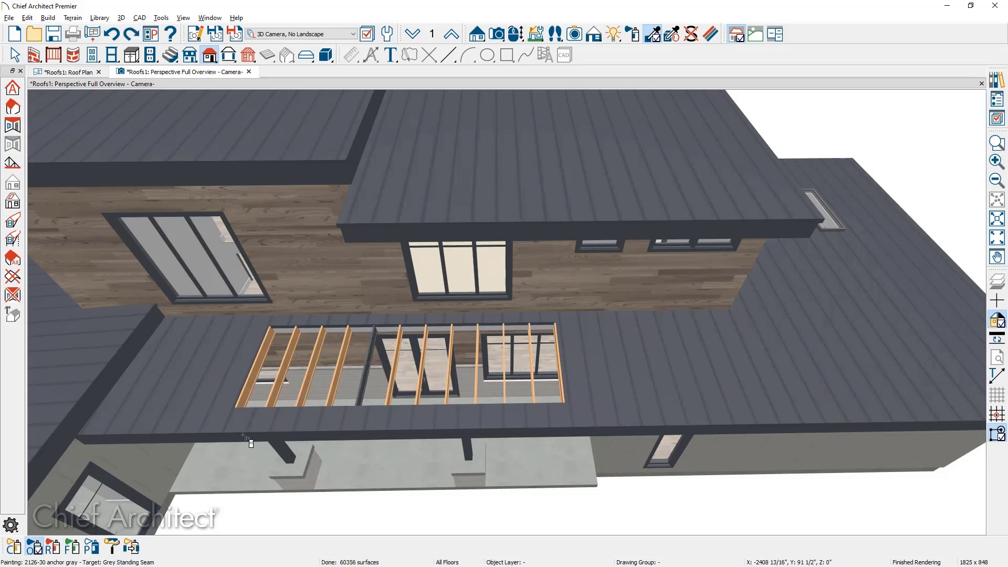
Step: Widen the painting scope beyond a single object and paint all the exposed porch rafters 2126-30 anchor gray
{"action": "left_click", "coordinate": [52, 546]}
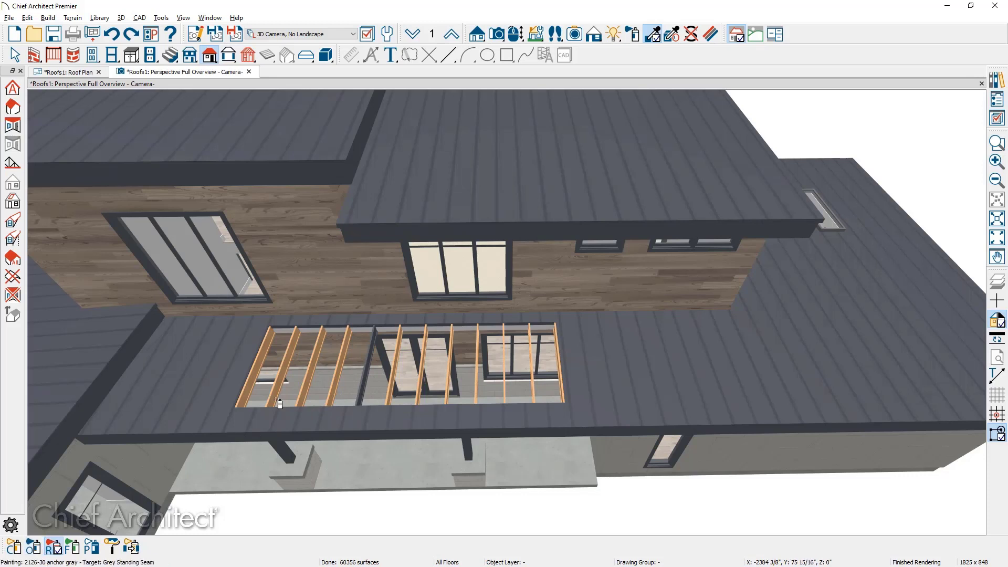
{"action": "left_click", "coordinate": [342, 383]}
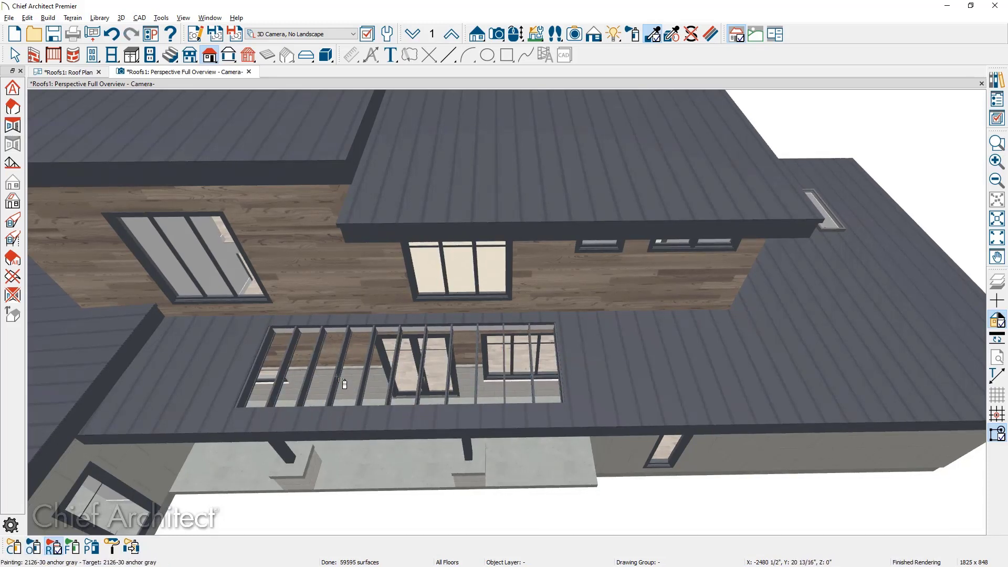
{"action": "key", "text": "Escape"}
Step: Sample the dark gray material again and paint the light framing along the porch roof opening's inner edge 2126-30 anchor gray
{"action": "mouse_move", "coordinate": [629, 370]}
{"action": "middle_mouse_down"}
{"action": "mouse_move", "coordinate": [629, 387]}
{"action": "mouse_move", "coordinate": [600, 371]}
{"action": "mouse_move", "coordinate": [494, 367]}
{"action": "mouse_move", "coordinate": [625, 371]}
{"action": "middle_mouse_up"}
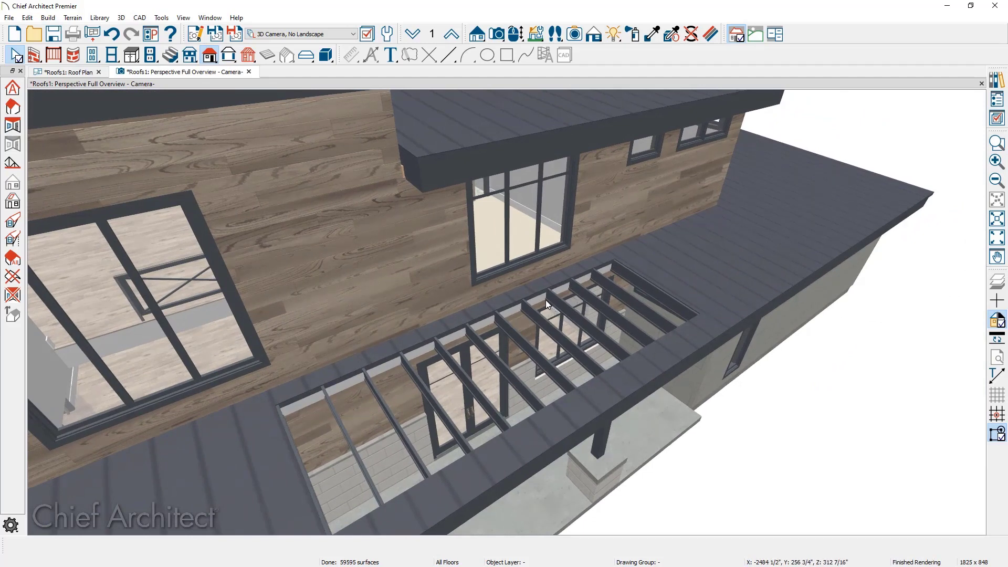
{"action": "left_click", "coordinate": [651, 34]}
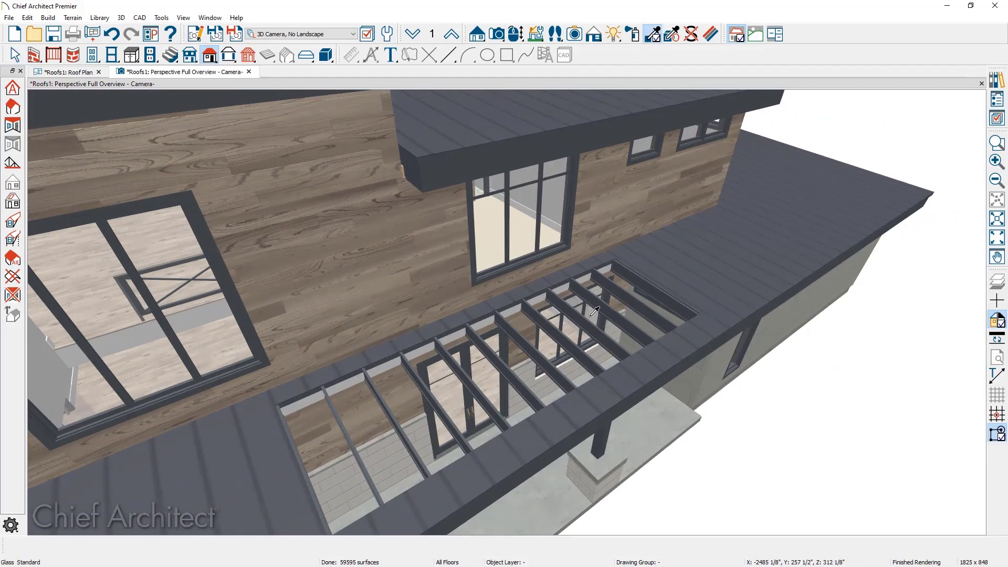
{"action": "left_click", "coordinate": [592, 319]}
{"action": "left_click", "coordinate": [649, 376]}
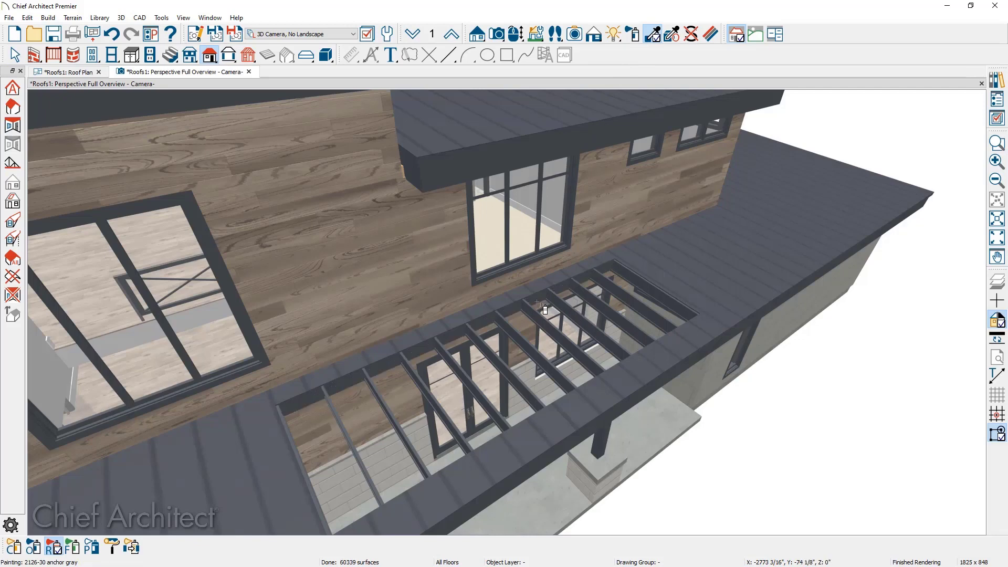
{"action": "middle_click_drag", "start_coordinate": [645, 372], "coordinate": [551, 395]}
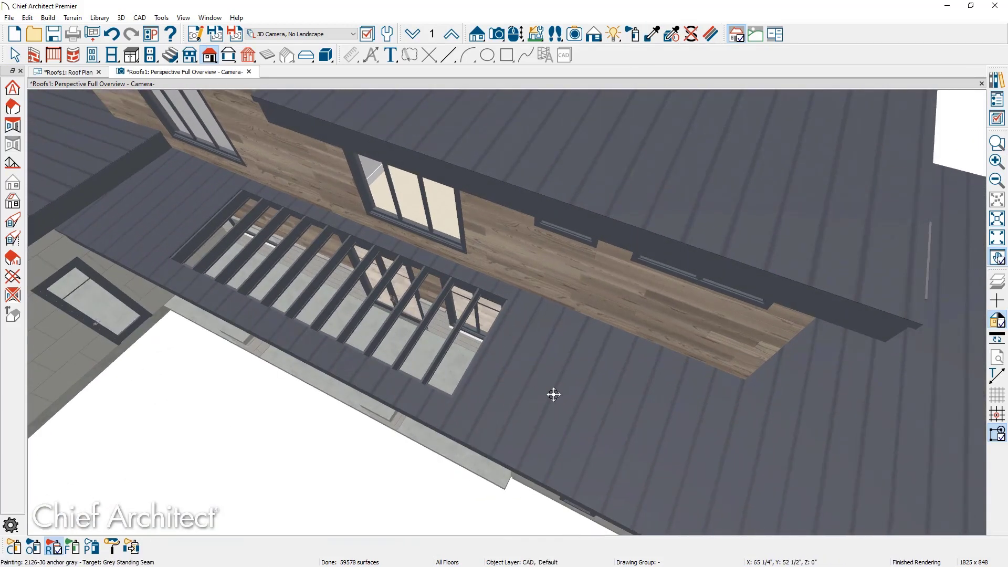
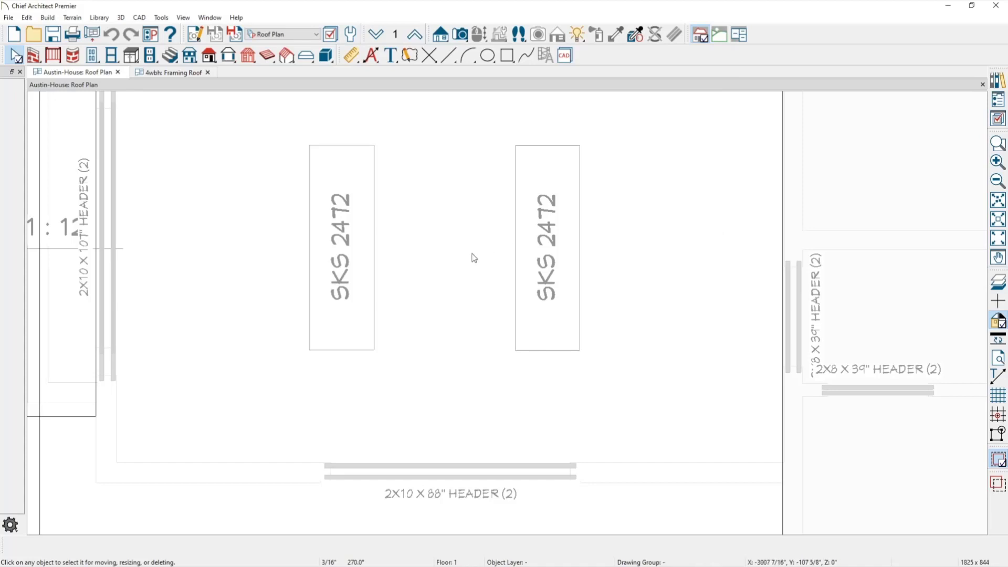
Step: Open the left SKS 2472 skylight's specification and review its frame, line style, and selected edge's length and angle settings
{"action": "left_click", "coordinate": [375, 272]}
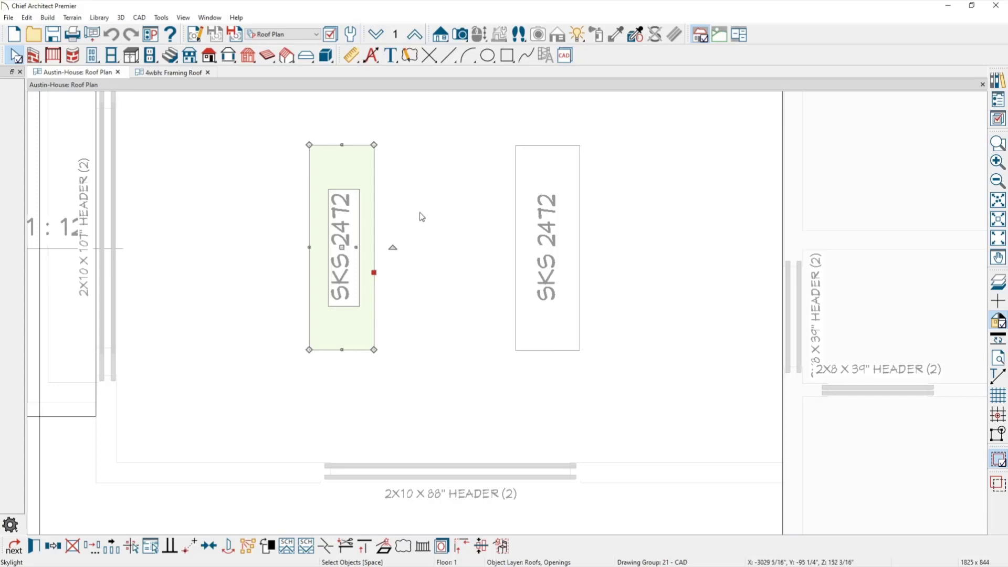
{"action": "double_click", "coordinate": [383, 265]}
{"action": "left_click_drag", "start_coordinate": [336, 55], "coordinate": [633, 53]}
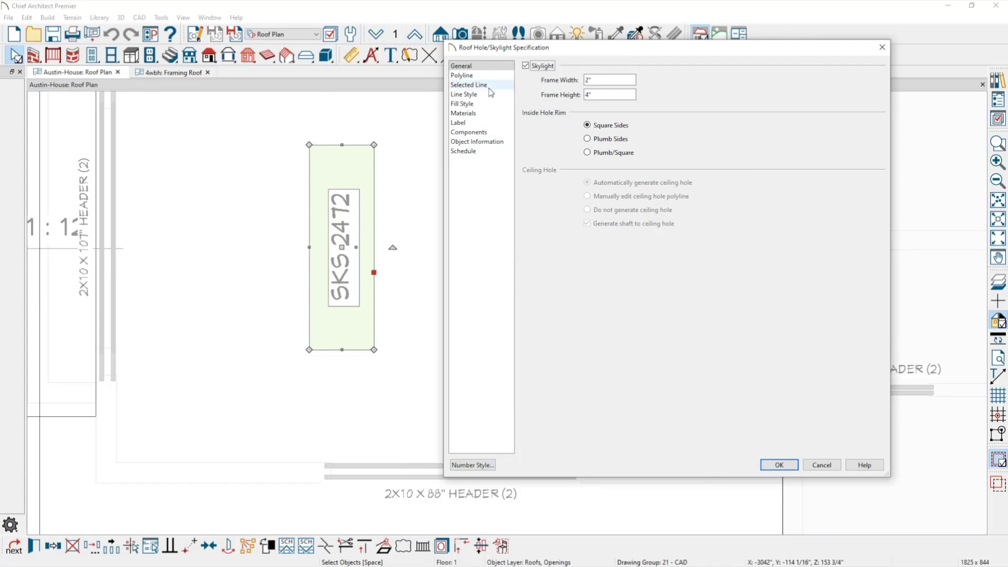
{"action": "left_click", "coordinate": [468, 85]}
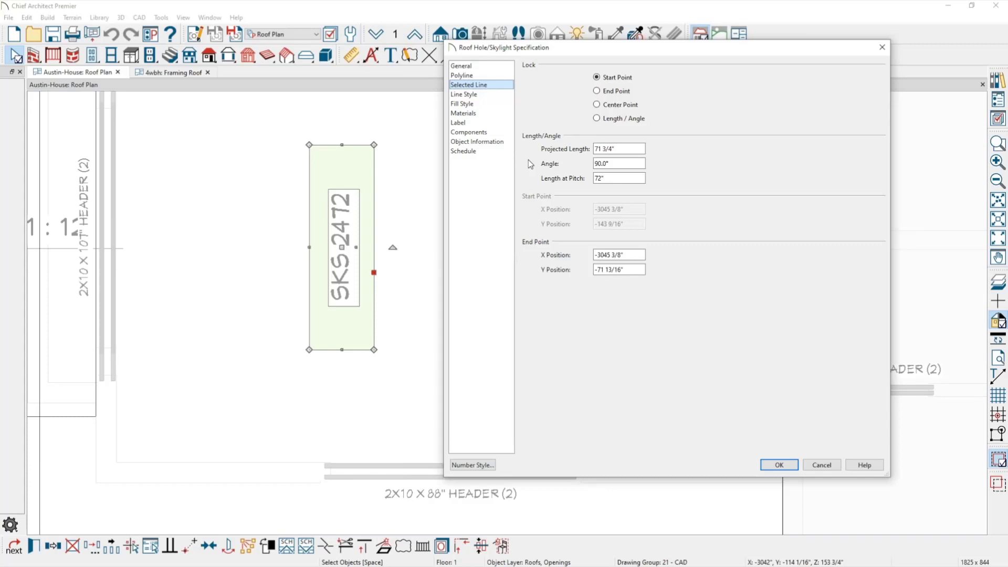
{"action": "left_click", "coordinate": [473, 94]}
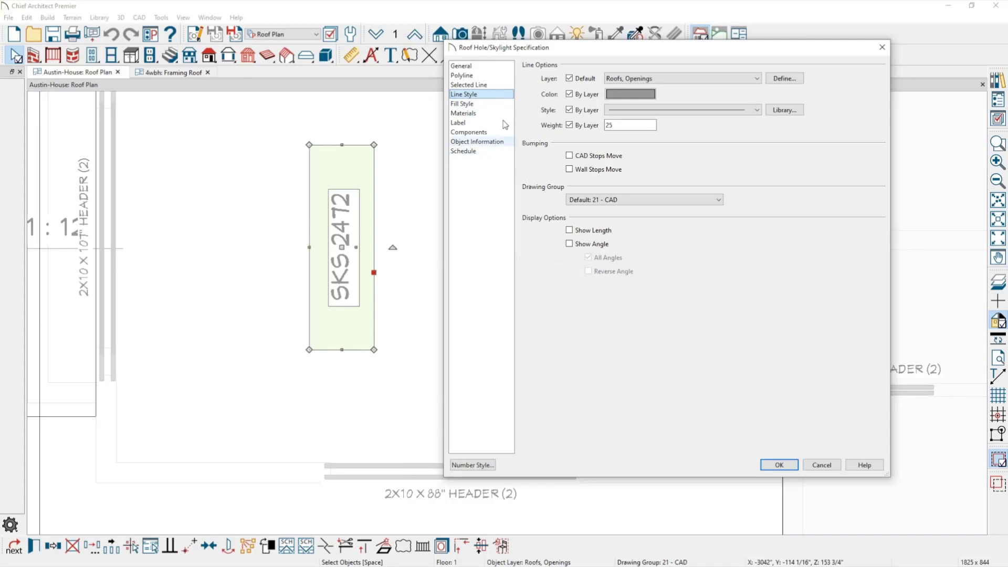
{"action": "left_click", "coordinate": [479, 85]}
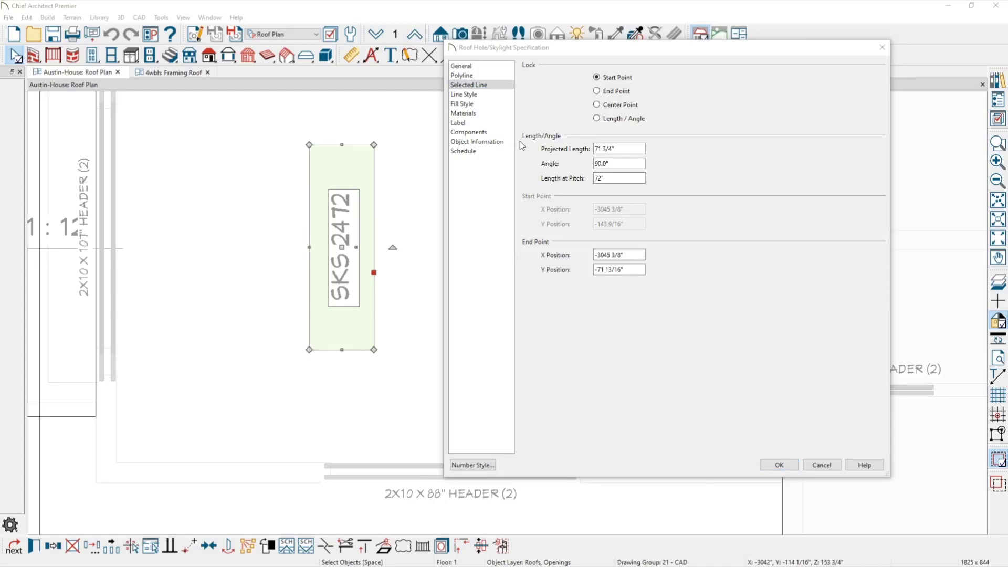
{"action": "left_click_drag", "start_coordinate": [0, 399], "coordinate": [751, 0]}
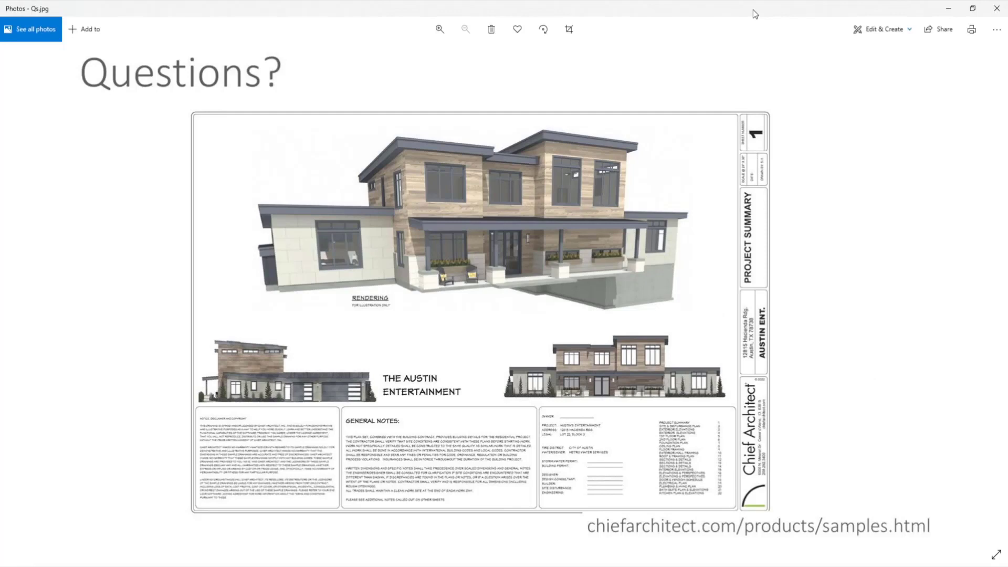
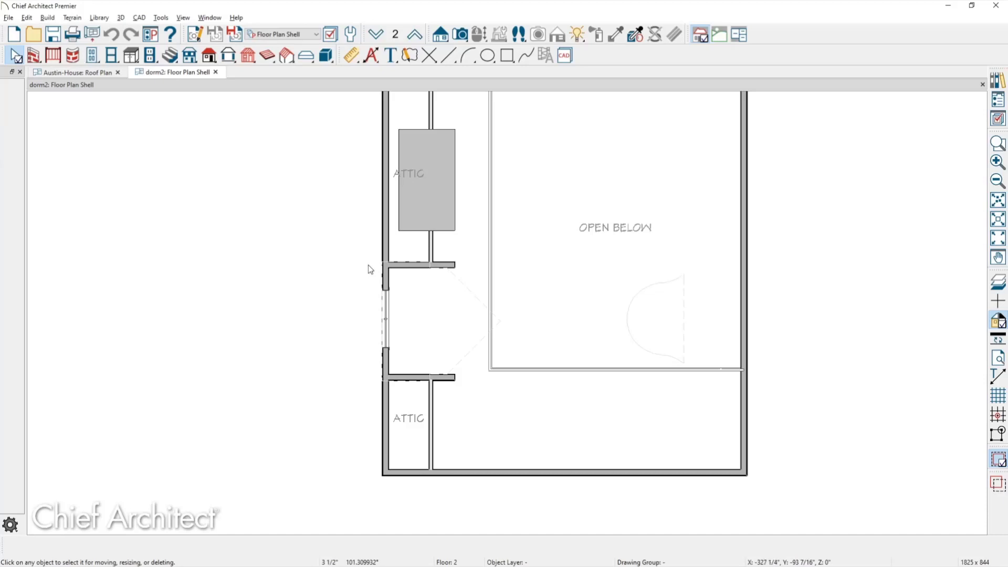
Step: Display the dorm2 plan as Roof Plan and delete the gable dormer on the left roof slope
{"action": "left_click", "coordinate": [294, 34]}
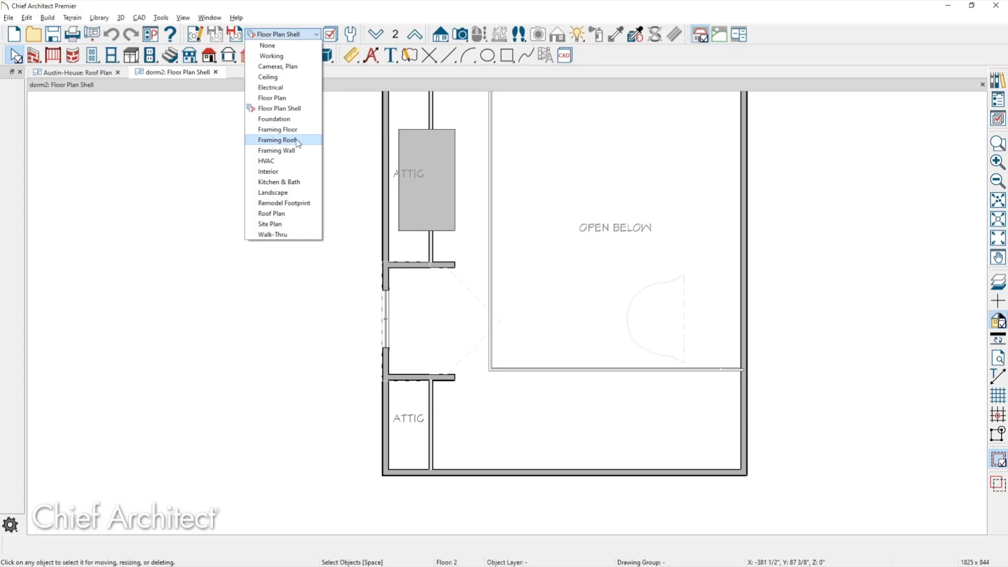
{"action": "left_click", "coordinate": [292, 213]}
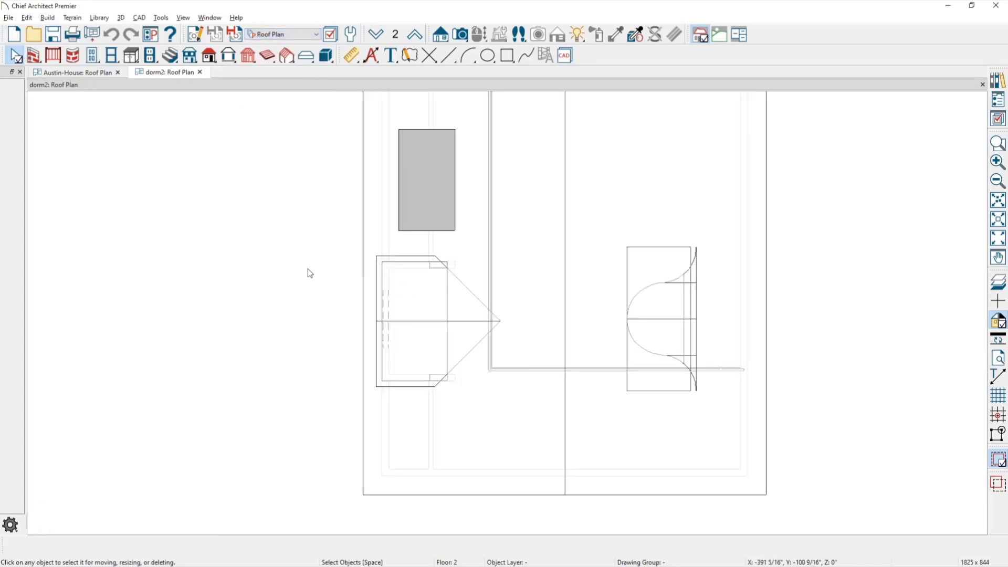
{"action": "left_click", "coordinate": [409, 324]}
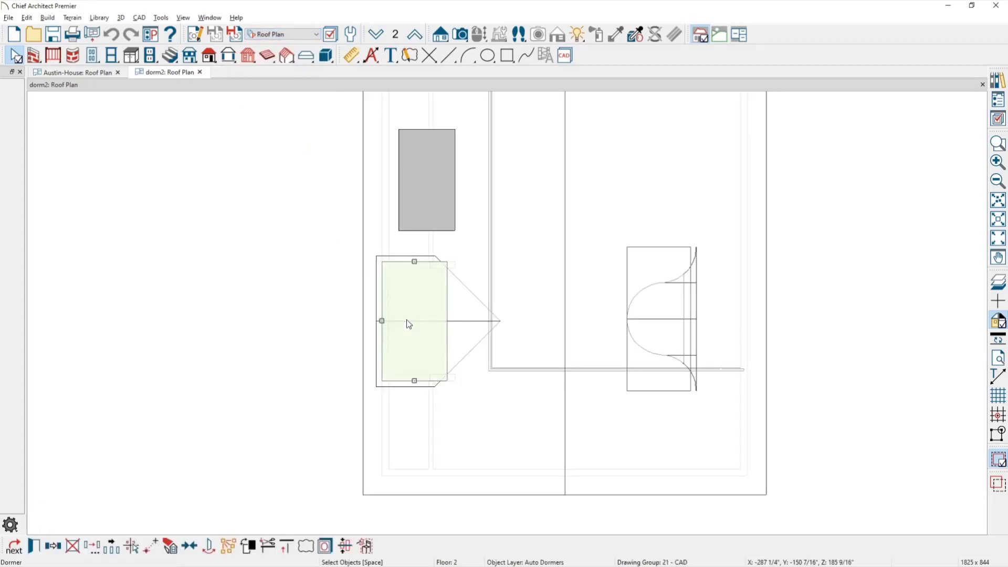
{"action": "key", "text": "Delete"}
Step: Create a perspective full overview of dorm2, examine the chimney-side roof slope, and close the Austin-House roof plan
{"action": "left_click", "coordinate": [460, 34]}
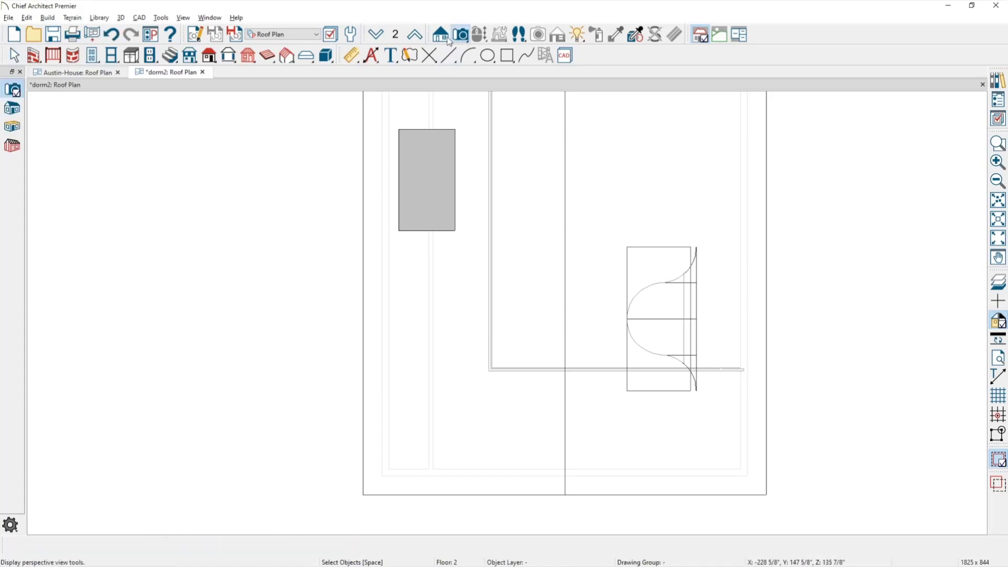
{"action": "left_click", "coordinate": [15, 111]}
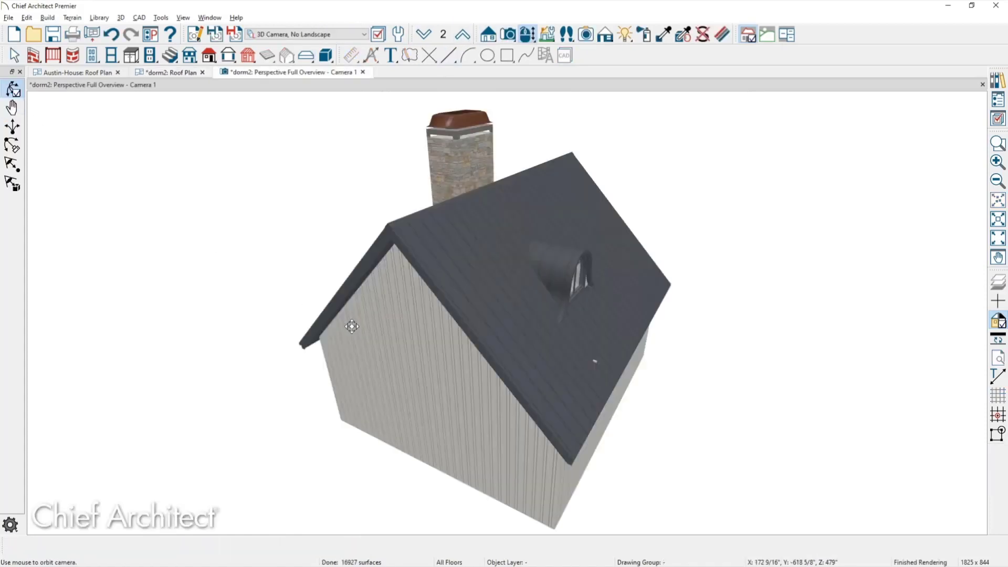
{"action": "left_click_drag", "start_coordinate": [457, 306], "coordinate": [488, 305]}
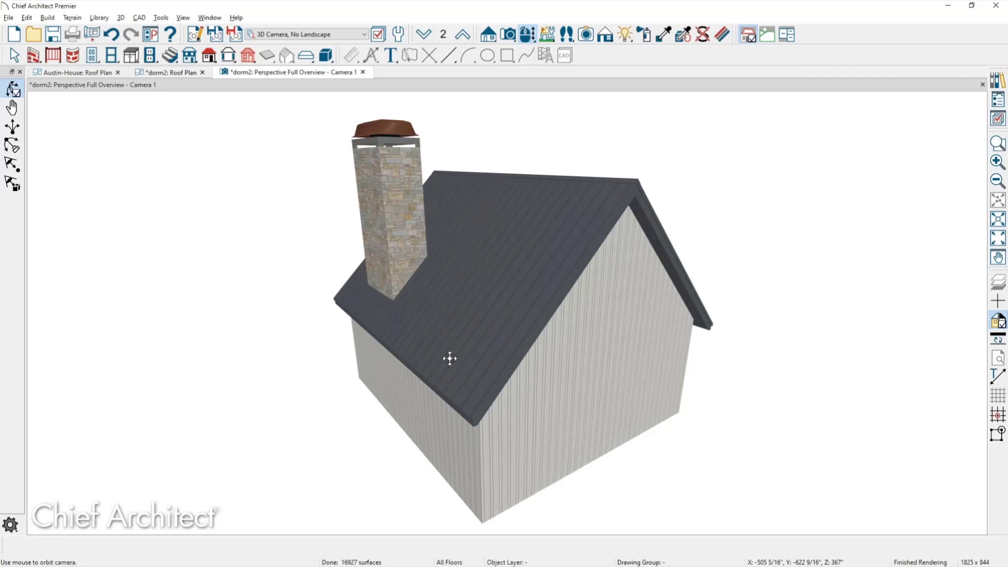
{"action": "left_click_drag", "start_coordinate": [449, 359], "coordinate": [405, 153]}
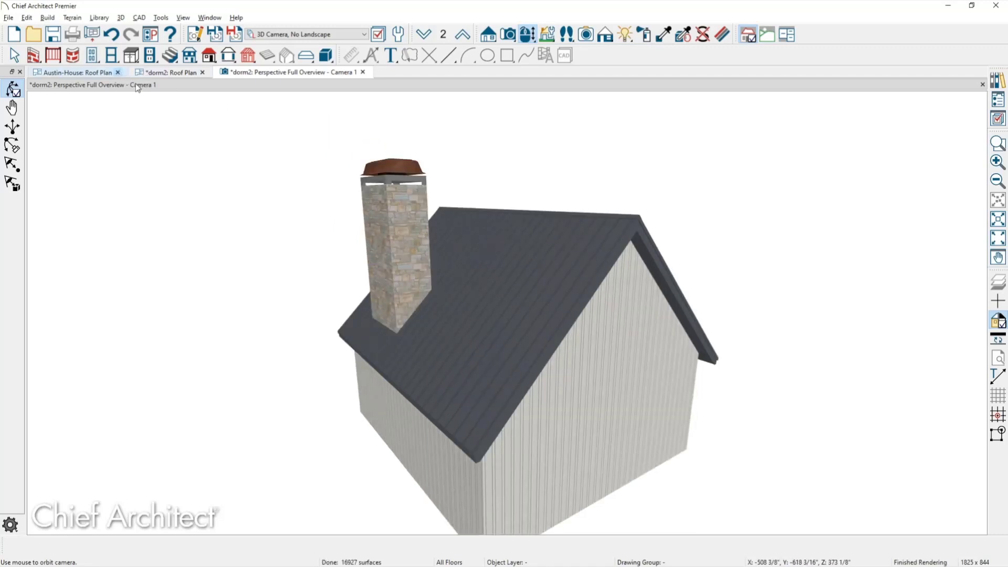
{"action": "left_click", "coordinate": [117, 72]}
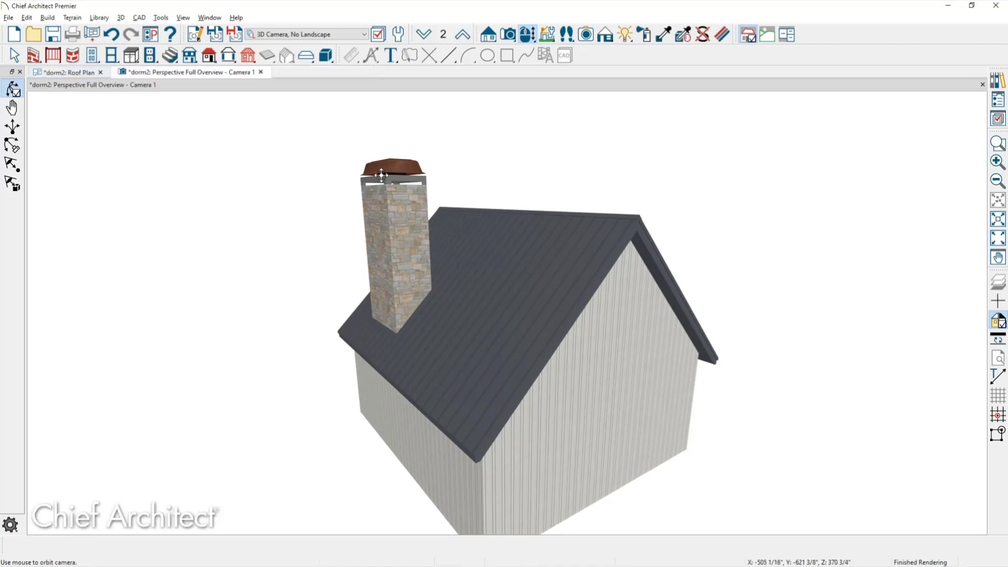
Step: Place an automatic floor dormer in the dorm2 roof plan, with its front wall on the left exterior wall below the chimney
{"action": "left_click", "coordinate": [87, 76]}
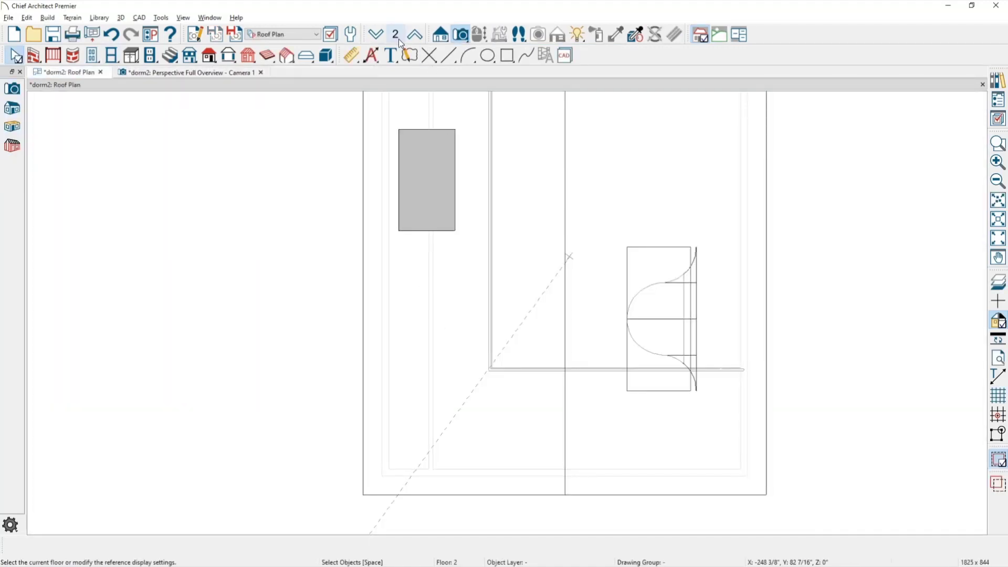
{"action": "left_click", "coordinate": [446, 36]}
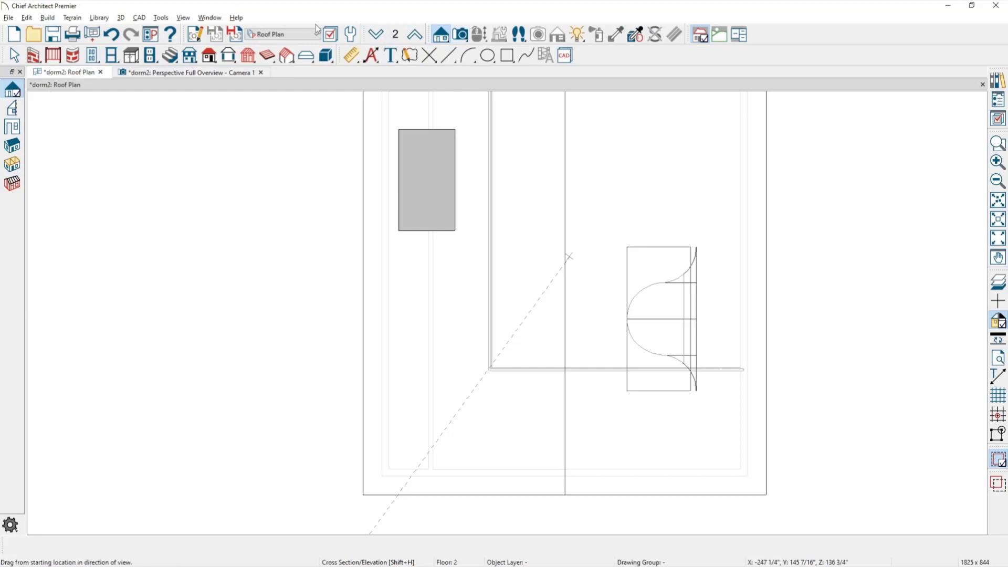
{"action": "left_click", "coordinate": [209, 56]}
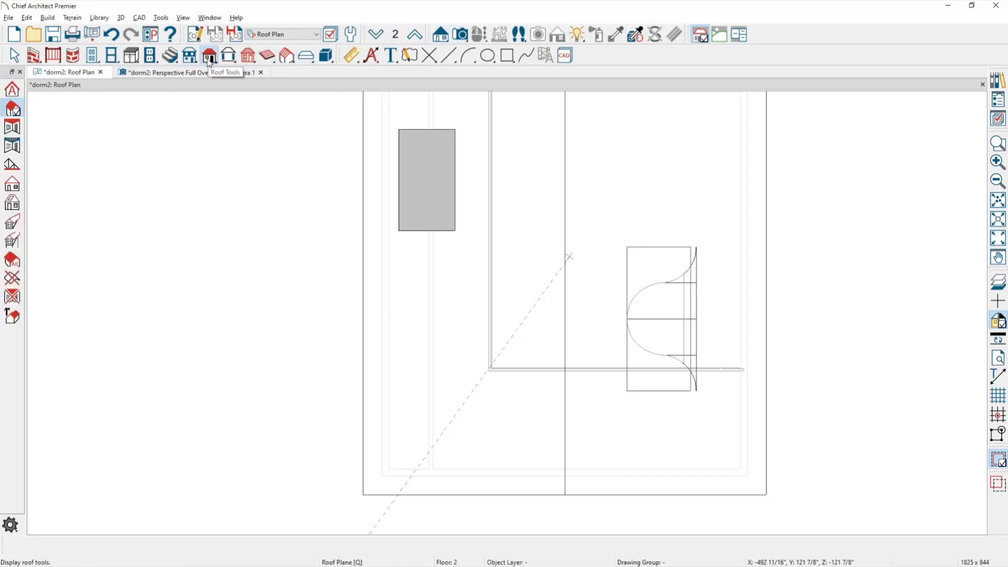
{"action": "left_click", "coordinate": [17, 242]}
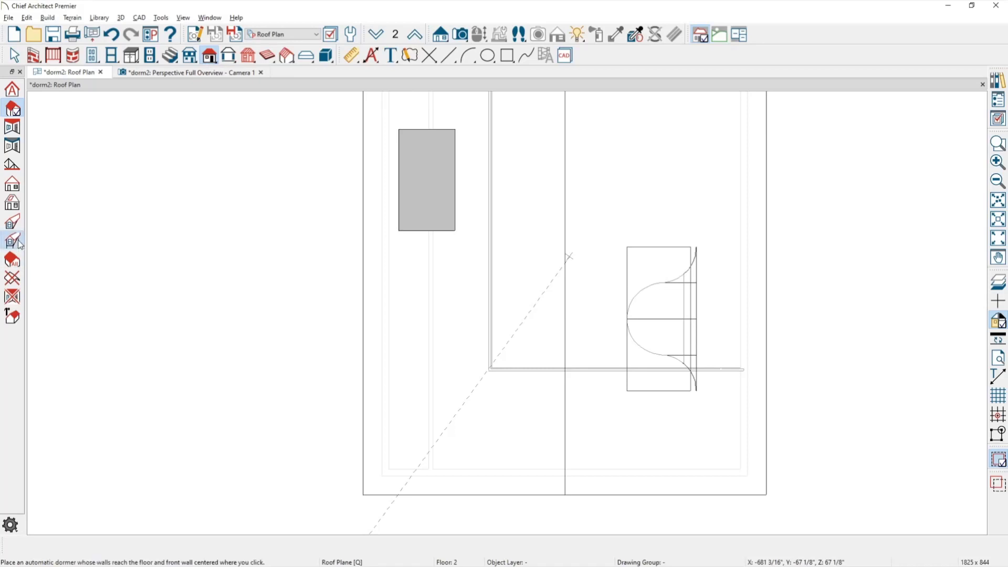
{"action": "left_click", "coordinate": [382, 311]}
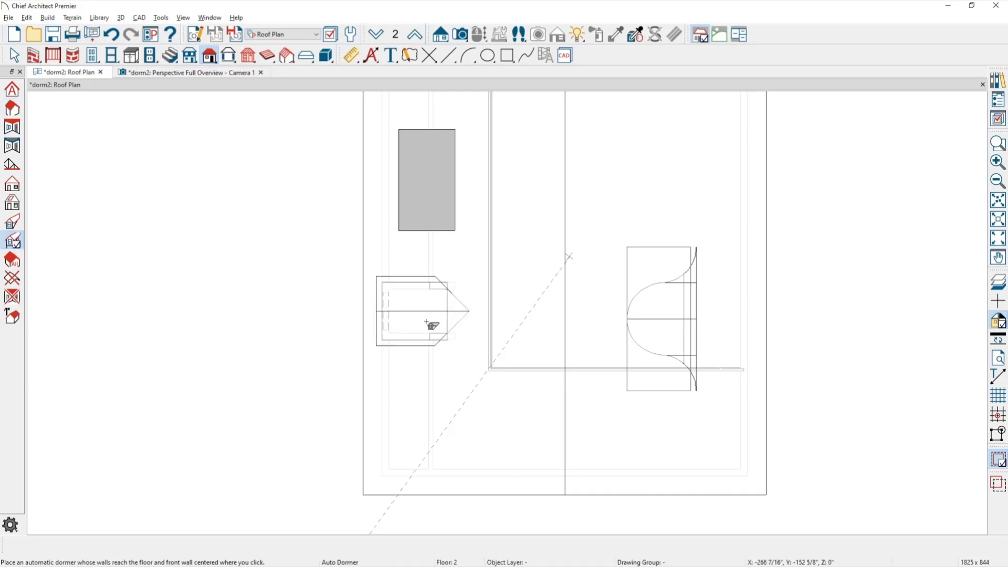
Step: Widen the new dormer by pulling its lower side wall outward about 4'-5"
{"action": "scroll", "coordinate": [428, 326], "scroll_direction": "up", "scroll_amount": 1}
{"action": "key", "text": "space"}
{"action": "middle_click_drag", "start_coordinate": [442, 396], "coordinate": [436, 354]}
{"action": "left_click", "coordinate": [433, 353]}
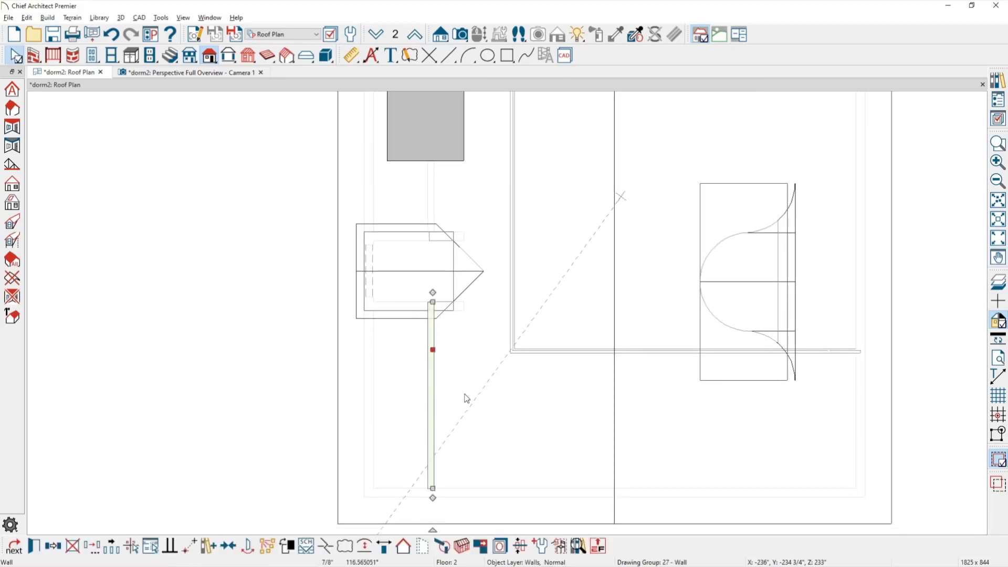
{"action": "left_click", "coordinate": [392, 316]}
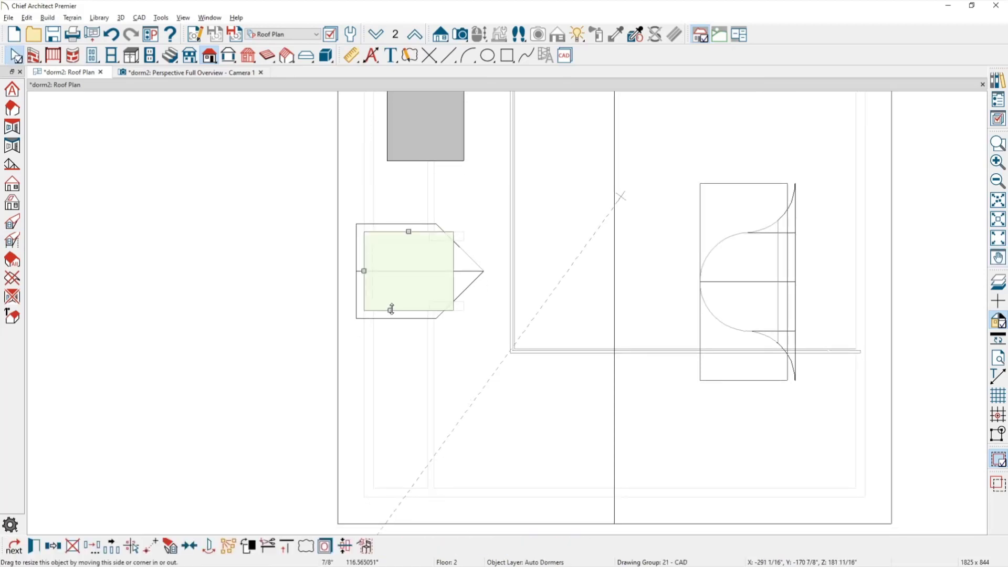
{"action": "left_click_drag", "start_coordinate": [393, 312], "coordinate": [392, 379]}
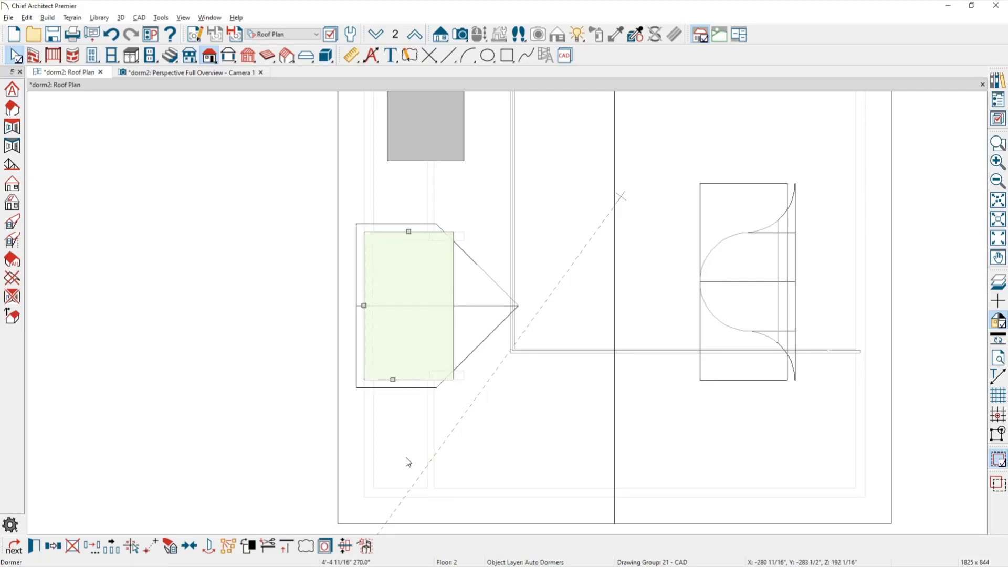
Step: Examine the widened dormer and its surrounding roof plane as separate selectable objects in the perspective overview
{"action": "left_click", "coordinate": [216, 72]}
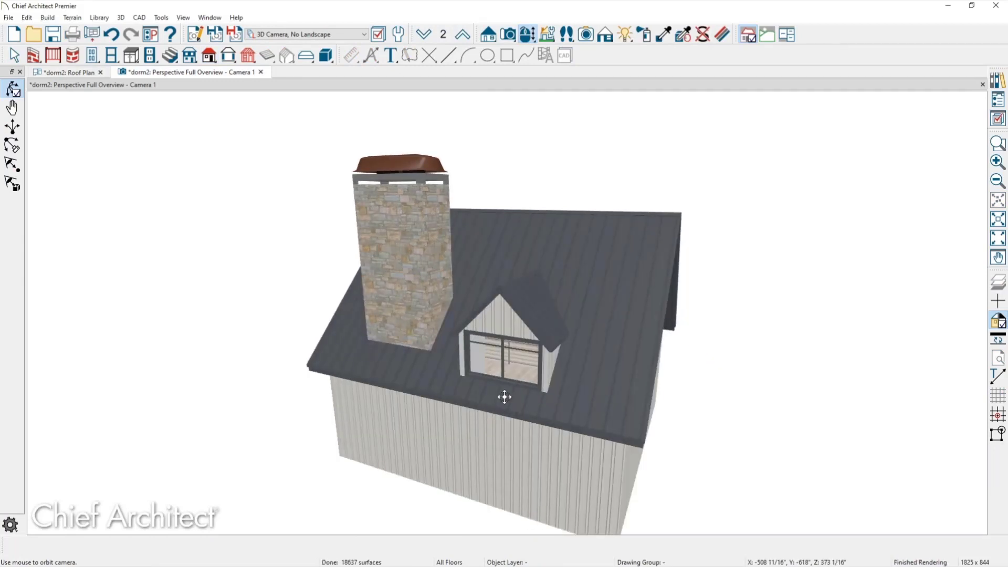
{"action": "scroll", "coordinate": [504, 397], "scroll_direction": "up", "scroll_amount": 2}
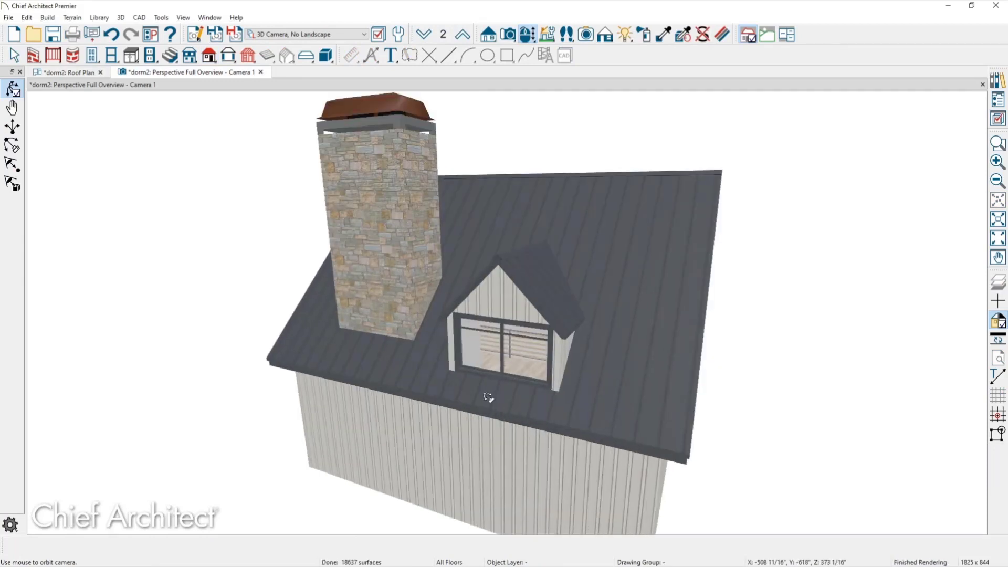
{"action": "key", "text": "space"}
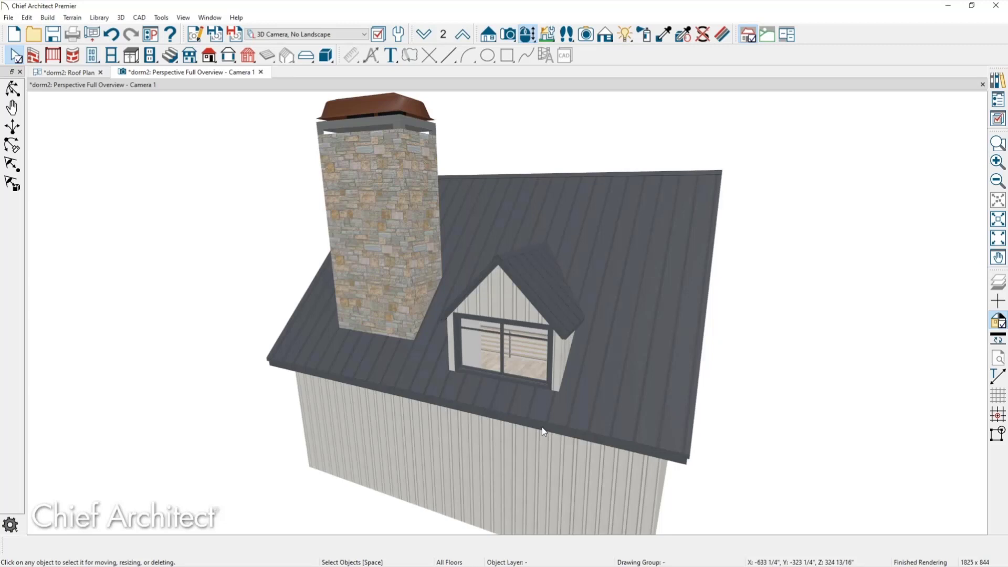
{"action": "left_click", "coordinate": [665, 344]}
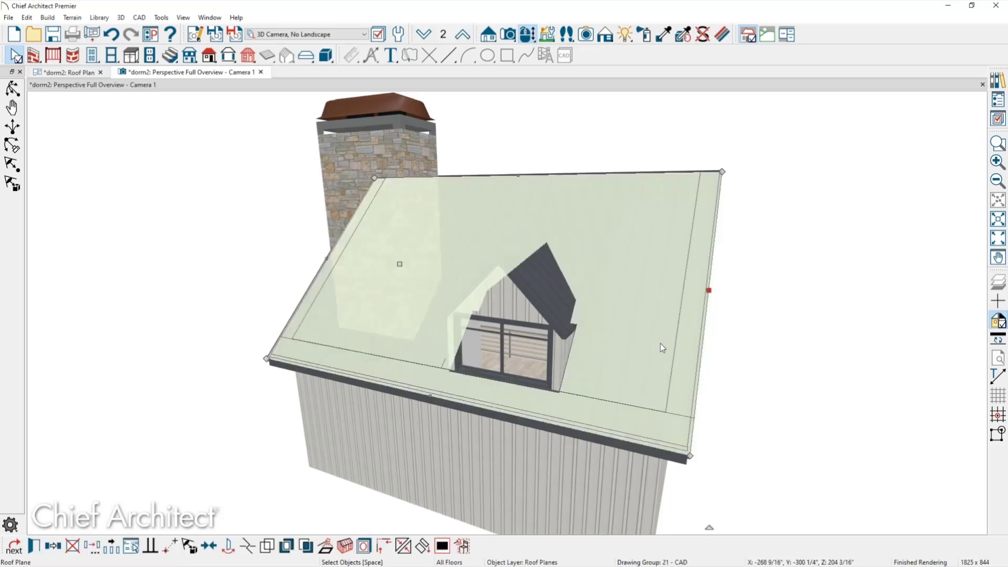
{"action": "left_click", "coordinate": [483, 380]}
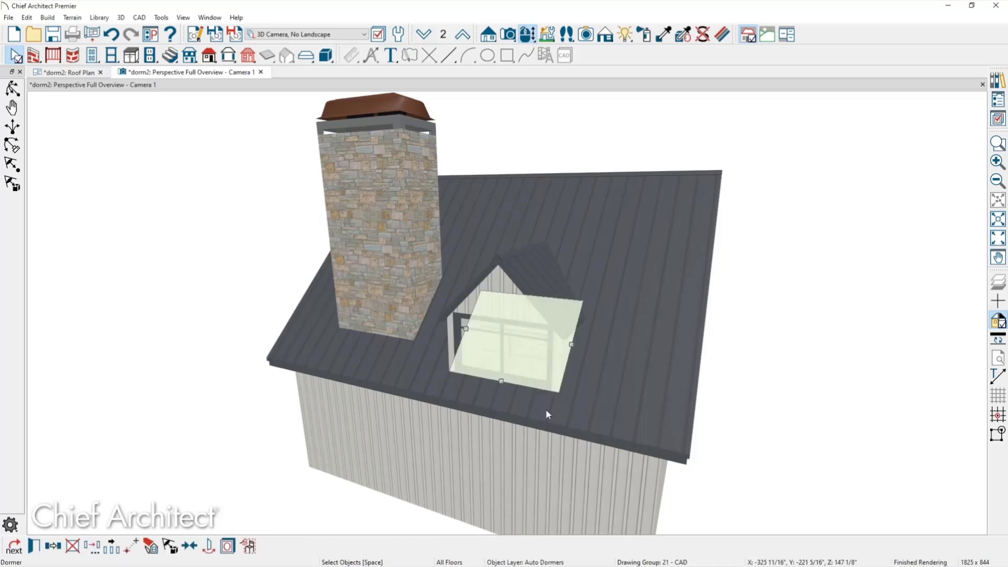
{"action": "key", "text": "Escape"}
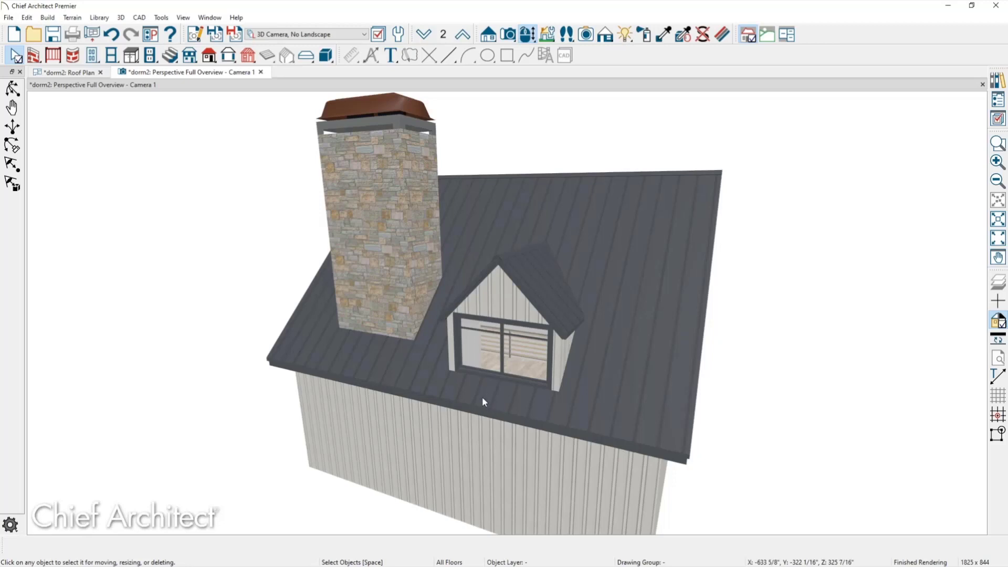
{"action": "left_click", "coordinate": [580, 243]}
{"action": "key", "text": "Escape"}
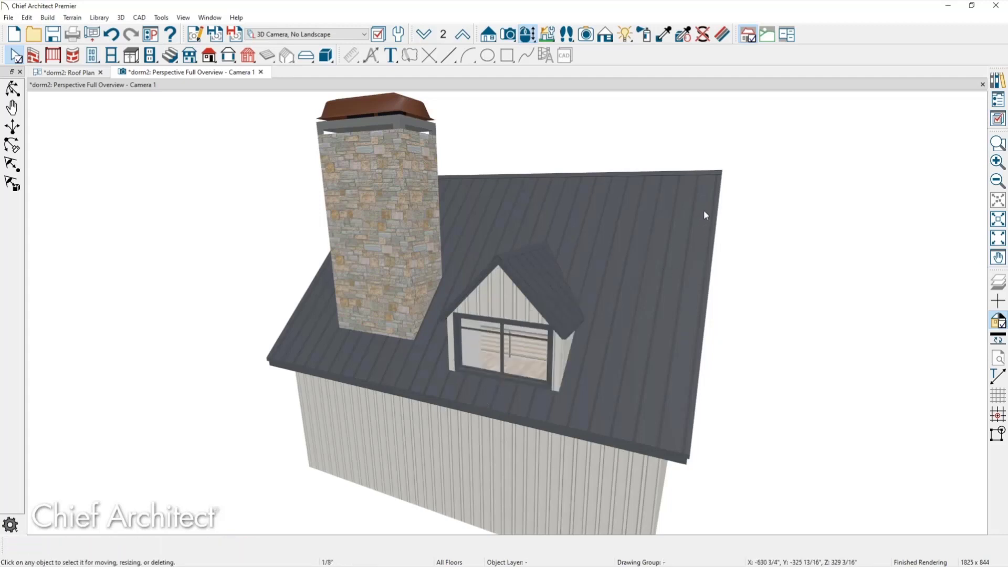
Step: Try to shorten the roof plane past the automatic dormer and mirror a copy about its cut edge
{"action": "left_click", "coordinate": [707, 198]}
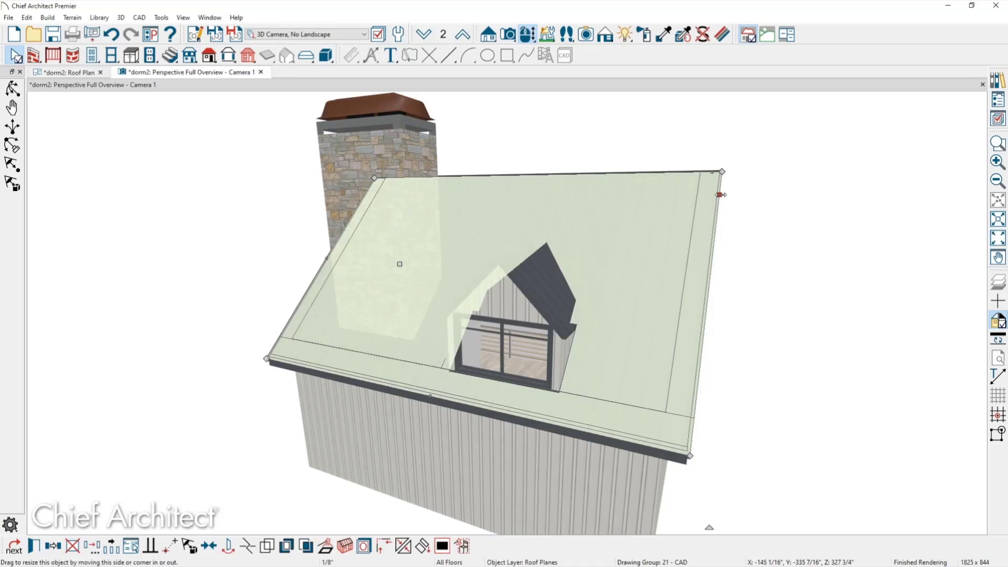
{"action": "left_click_drag", "start_coordinate": [720, 195], "coordinate": [559, 199]}
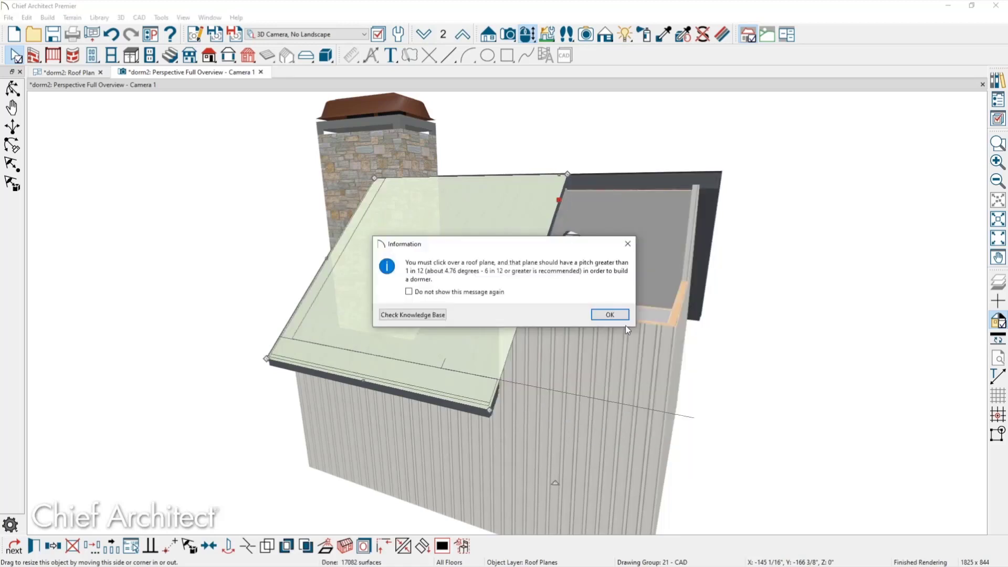
{"action": "left_click", "coordinate": [617, 315]}
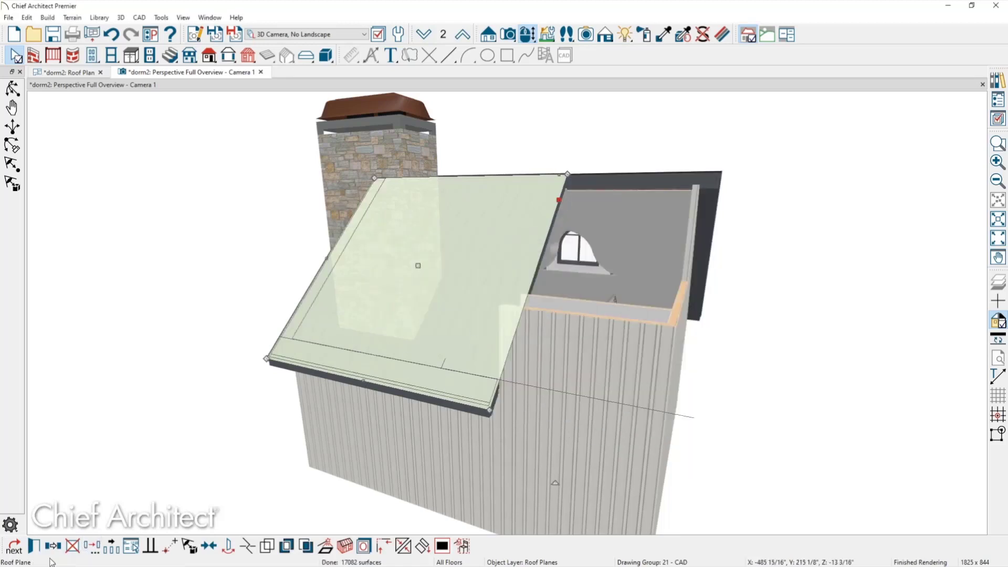
{"action": "left_click", "coordinate": [94, 546]}
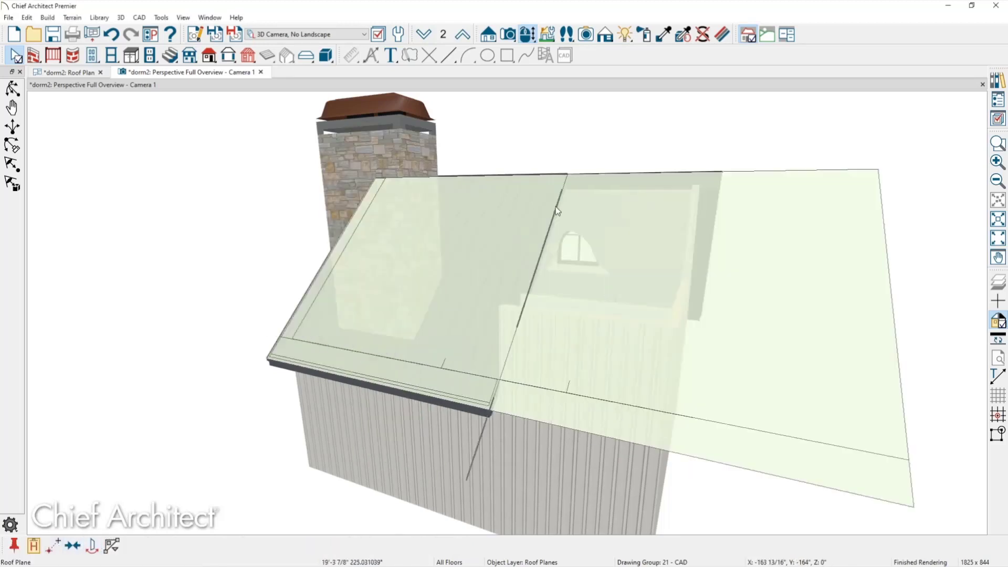
{"action": "left_click", "coordinate": [556, 206]}
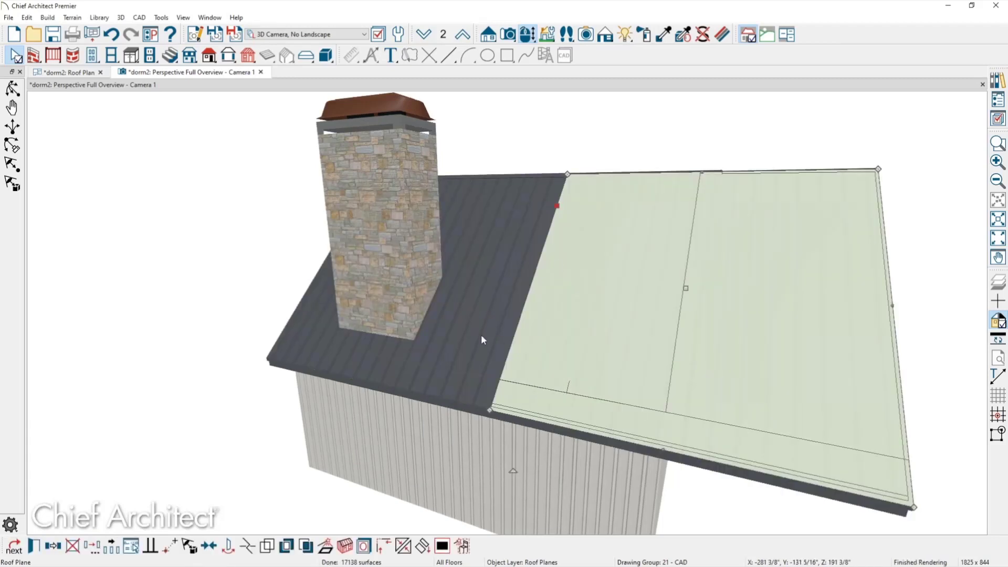
{"action": "key", "text": "ctrl+z"}
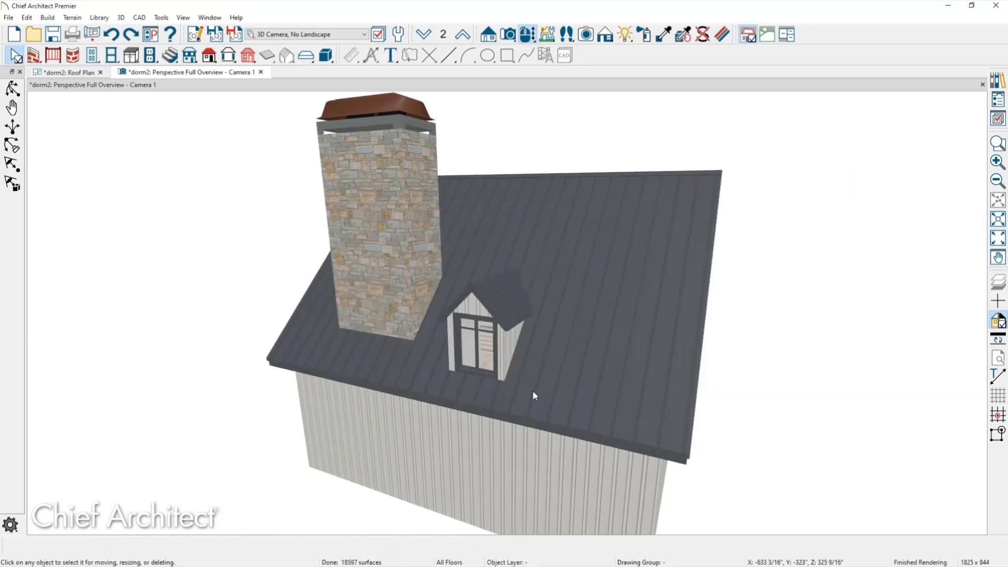
{"action": "left_click", "coordinate": [131, 38]}
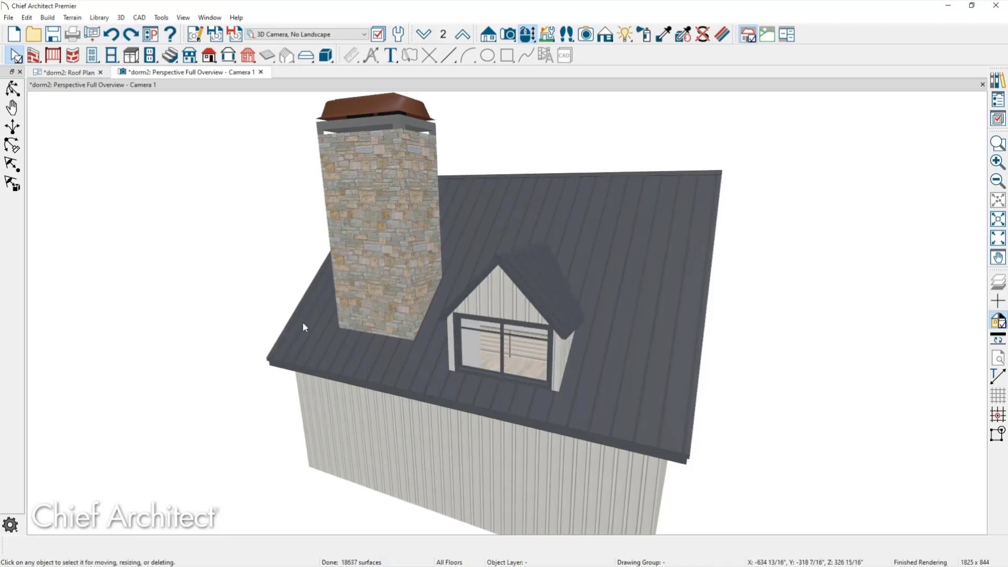
Step: Explode the automatic dormer so that its roofs and walls become separately editable objects
{"action": "left_click", "coordinate": [371, 348]}
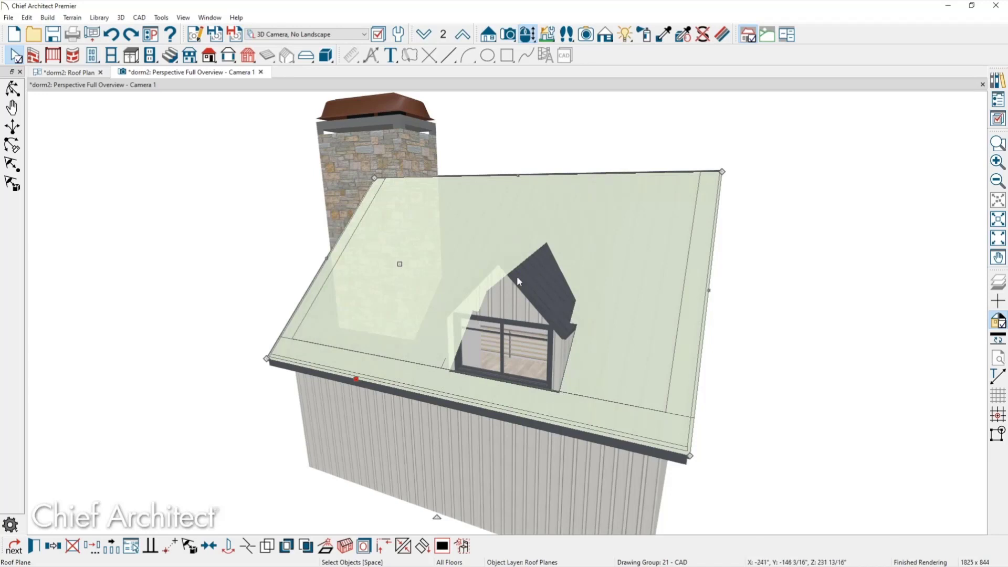
{"action": "left_click", "coordinate": [516, 294]}
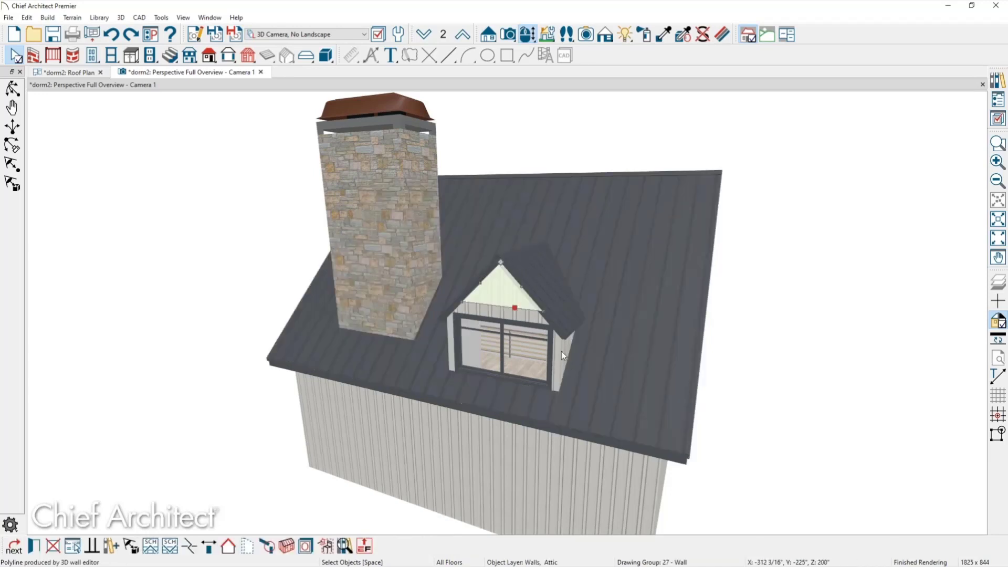
{"action": "left_click", "coordinate": [561, 351]}
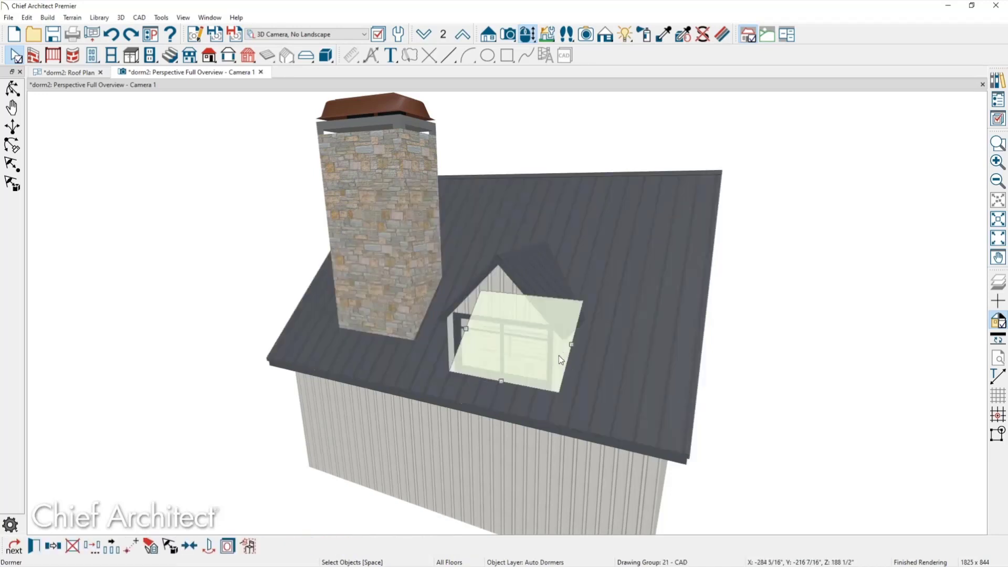
{"action": "left_click", "coordinate": [152, 548]}
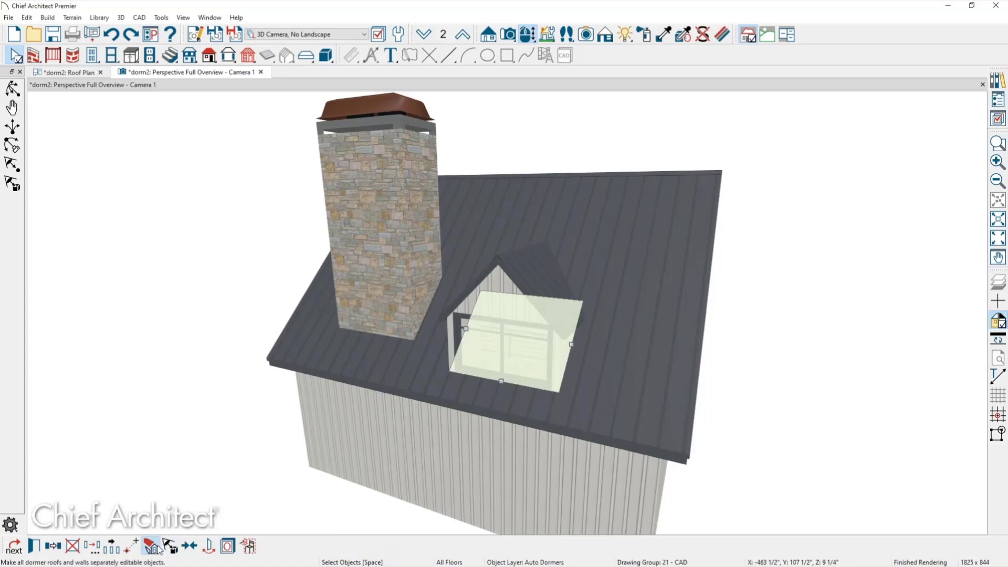
Step: Pull the gable-end edge of the chimney-side roof plane in about 13'-11" so it ends near the dormer's middle
{"action": "left_click", "coordinate": [515, 388]}
{"action": "left_click_drag", "start_coordinate": [709, 292], "coordinate": [534, 275]}
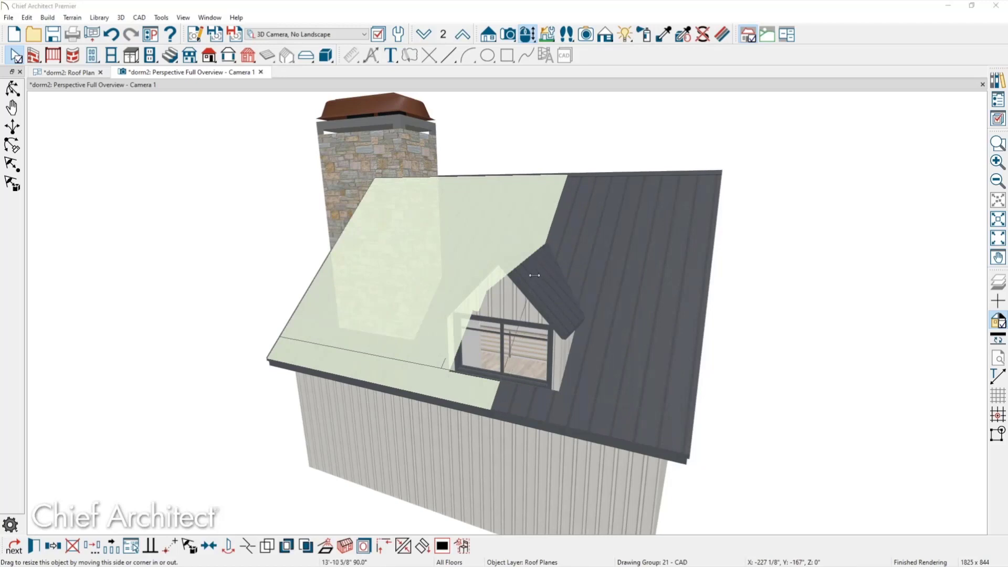
{"action": "left_click", "coordinate": [602, 305]}
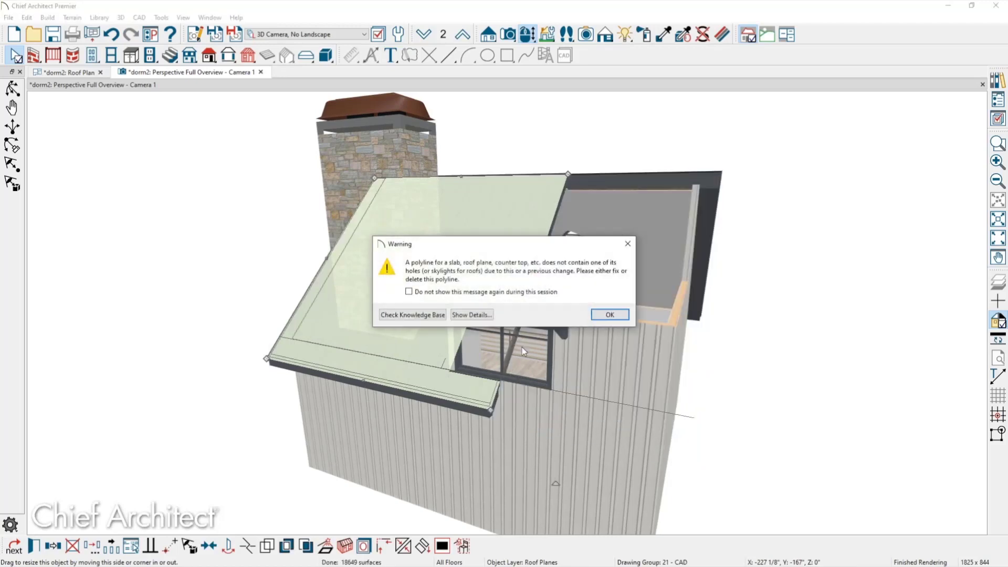
{"action": "left_click", "coordinate": [609, 315]}
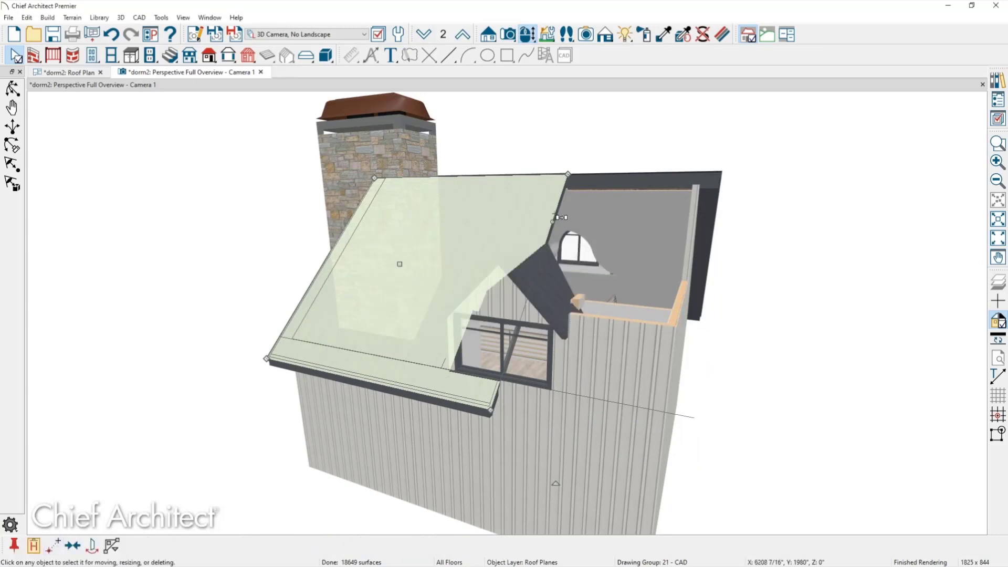
Step: Copy the shortened roof plane by reflecting it about its cut edge, covering the side away from the chimney
{"action": "left_click", "coordinate": [190, 458]}
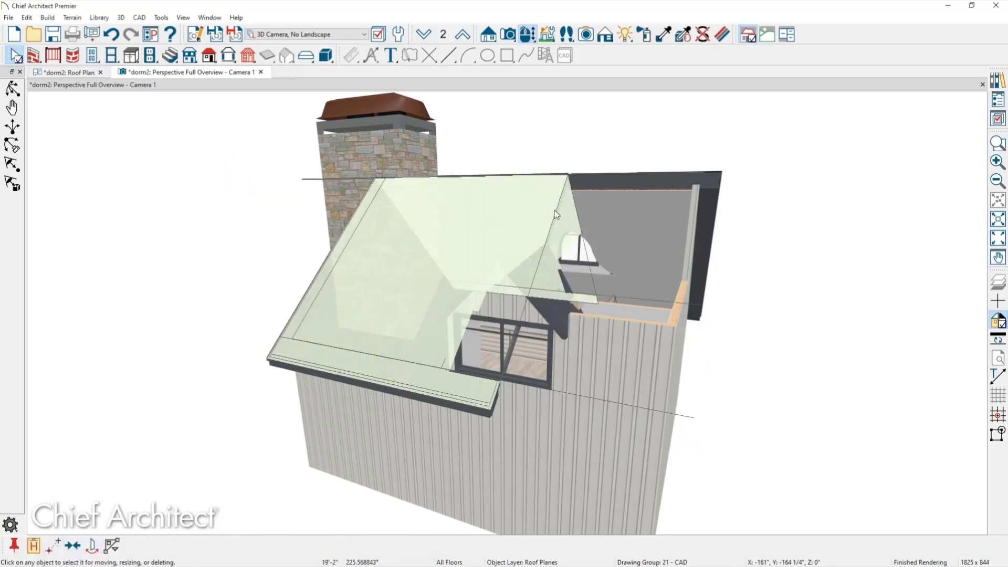
{"action": "left_click", "coordinate": [567, 181]}
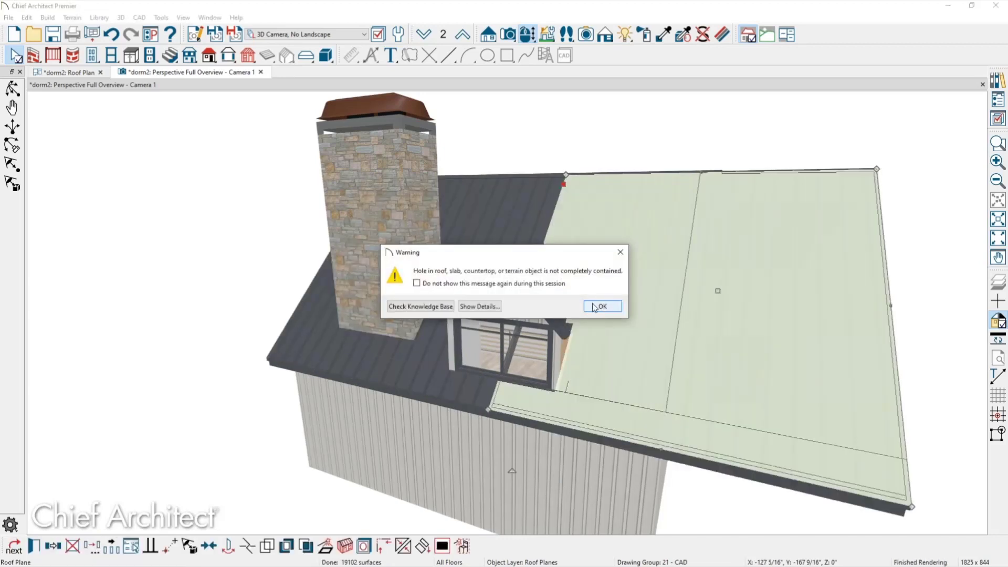
{"action": "left_click", "coordinate": [466, 284]}
{"action": "left_click", "coordinate": [602, 306]}
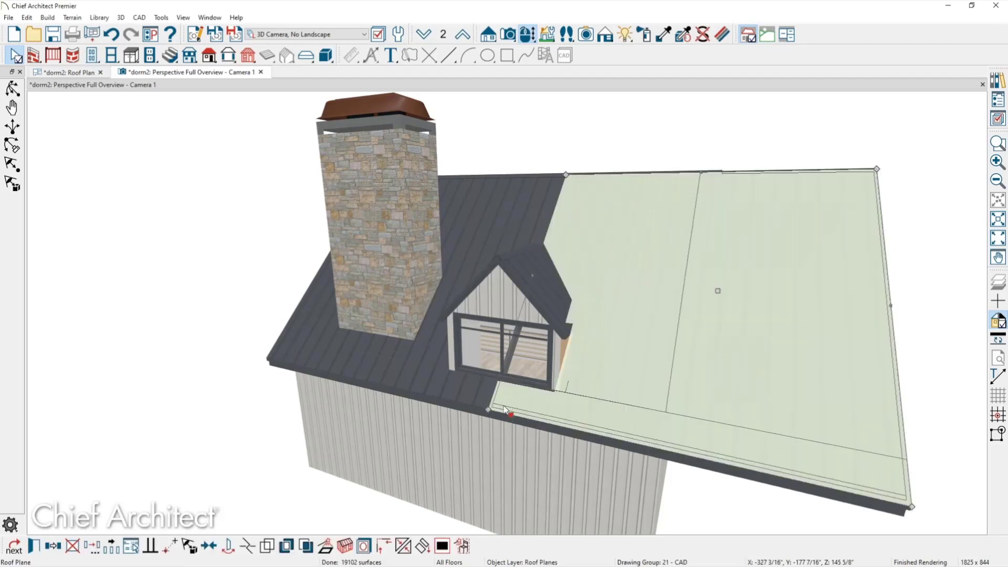
Step: Break the mirrored roof plane's eave, cut it back to the dormer's front wall, and pull its outer edge in to the gable end
{"action": "key", "text": "Escape"}
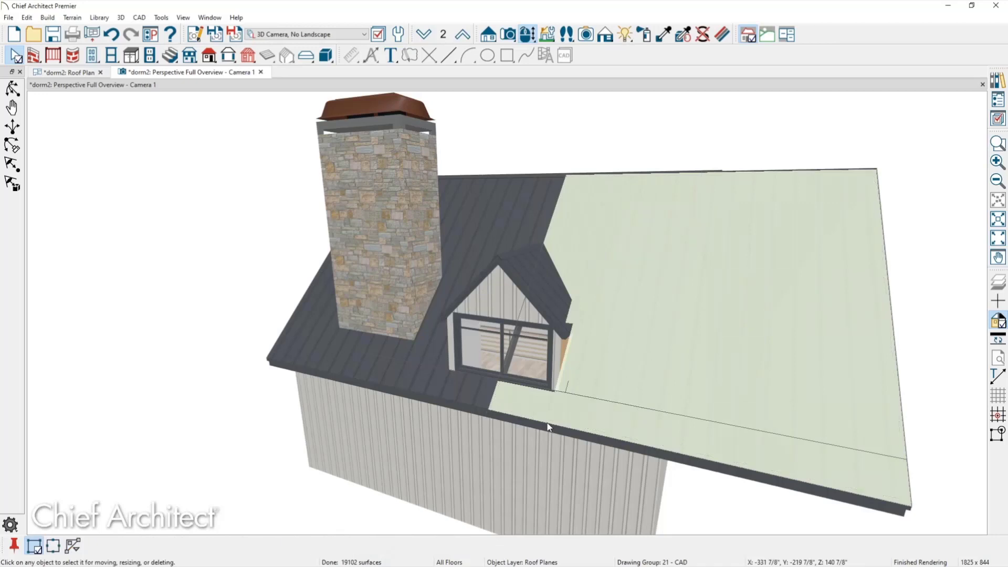
{"action": "left_click", "coordinate": [523, 414]}
{"action": "left_click_drag", "start_coordinate": [518, 416], "coordinate": [523, 386]}
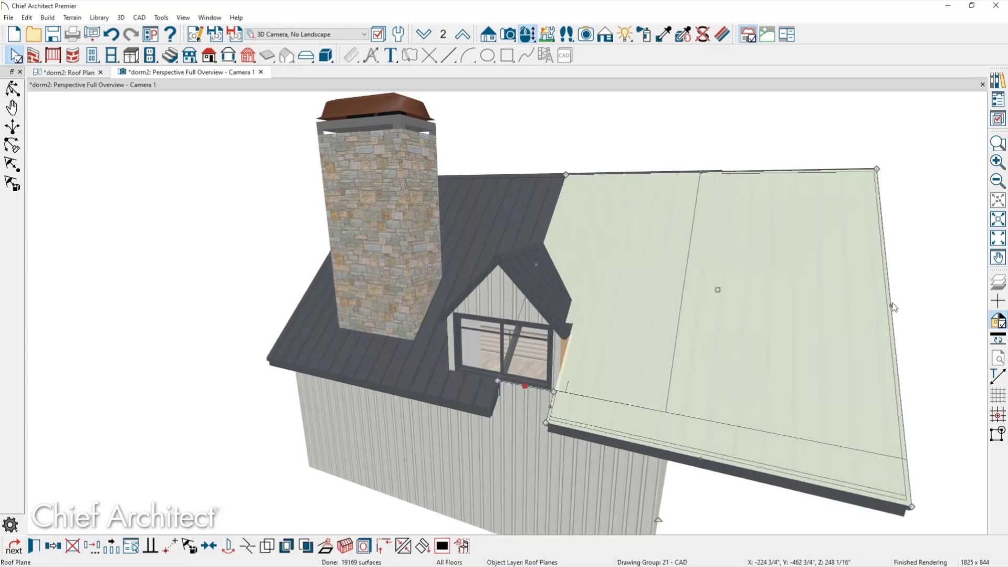
{"action": "left_click_drag", "start_coordinate": [894, 307], "coordinate": [698, 322]}
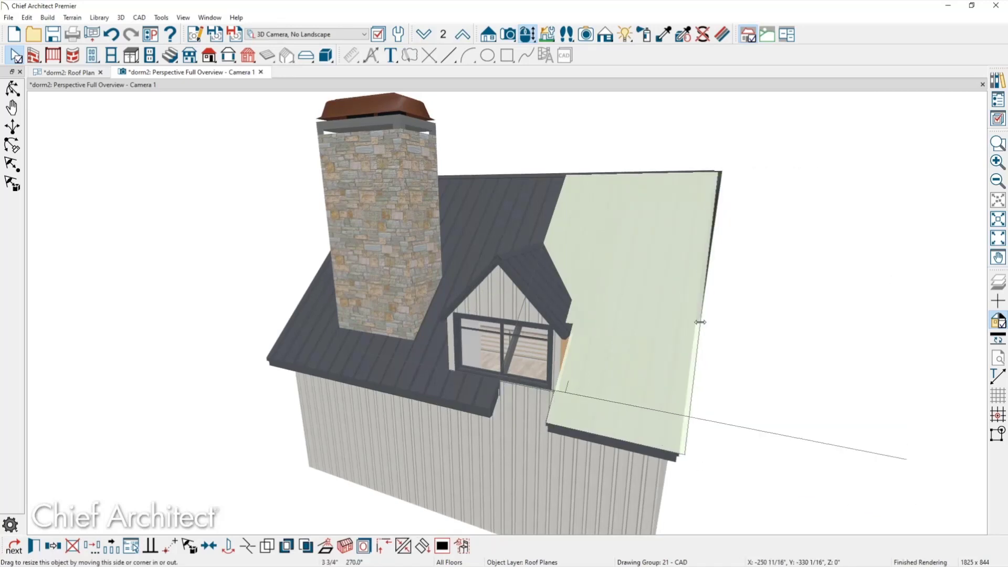
Step: Break the chimney-side roof plane's eave beside the dormer and pull the section under the window up about 1'-8" to the dormer's front wall
{"action": "left_click", "coordinate": [469, 416]}
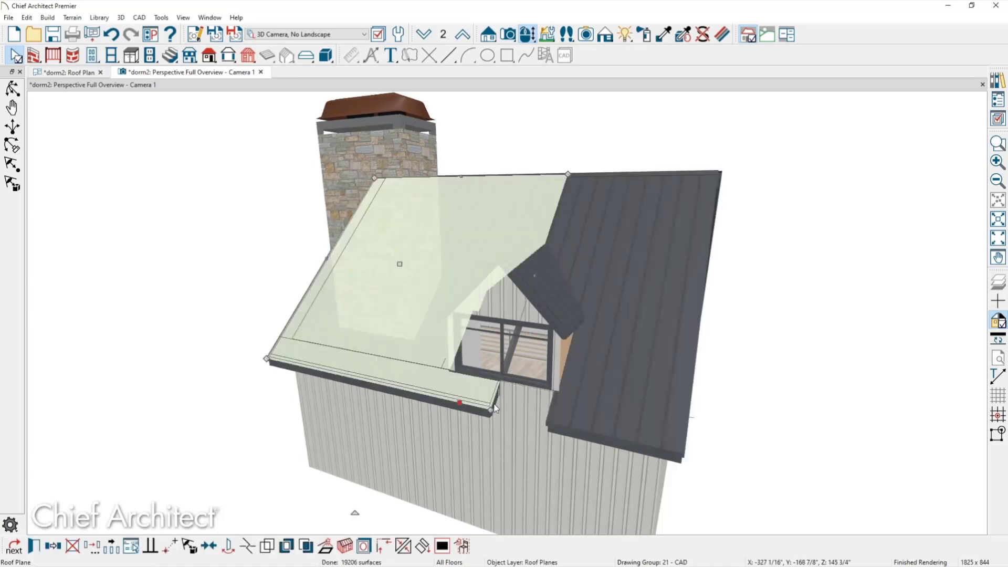
{"action": "left_click_drag", "start_coordinate": [494, 399], "coordinate": [458, 393]}
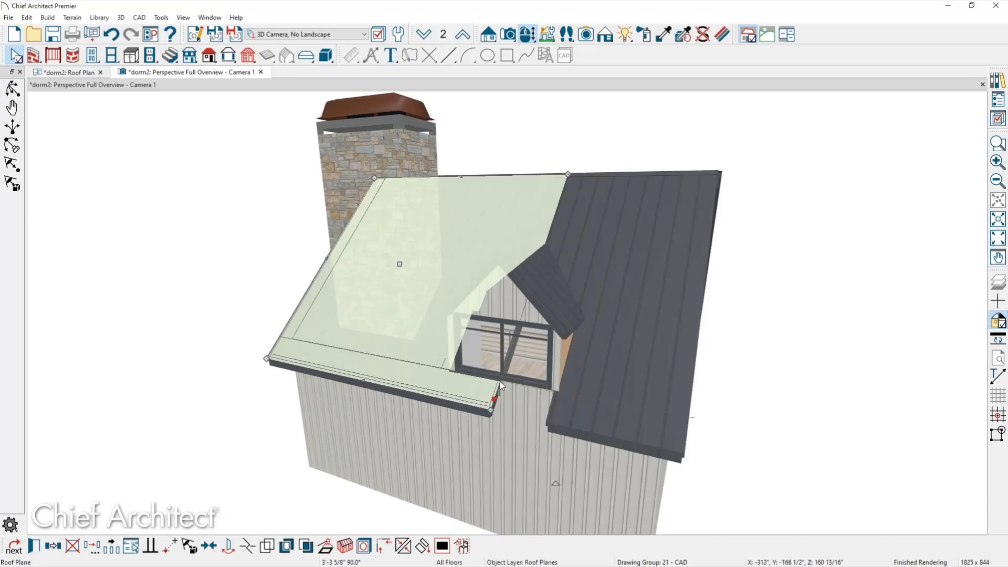
{"action": "key", "text": "Escape"}
{"action": "left_click", "coordinate": [435, 398]}
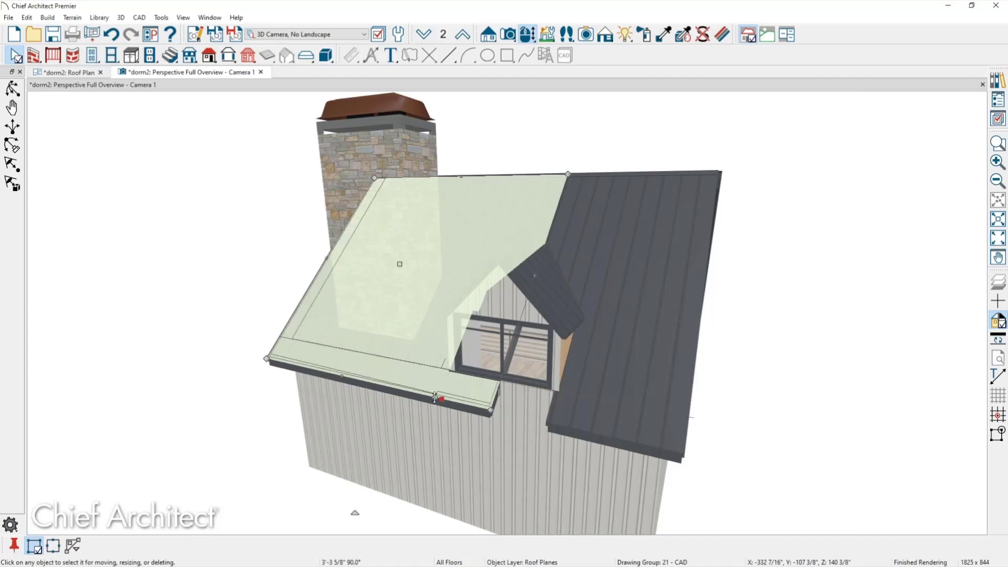
{"action": "left_click_drag", "start_coordinate": [439, 398], "coordinate": [451, 372]}
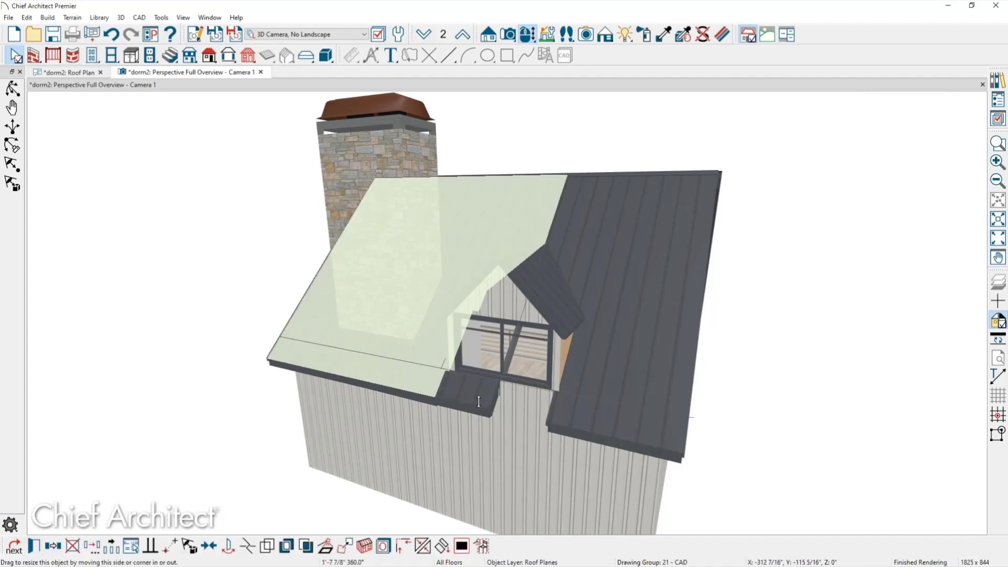
{"action": "key", "text": "Escape"}
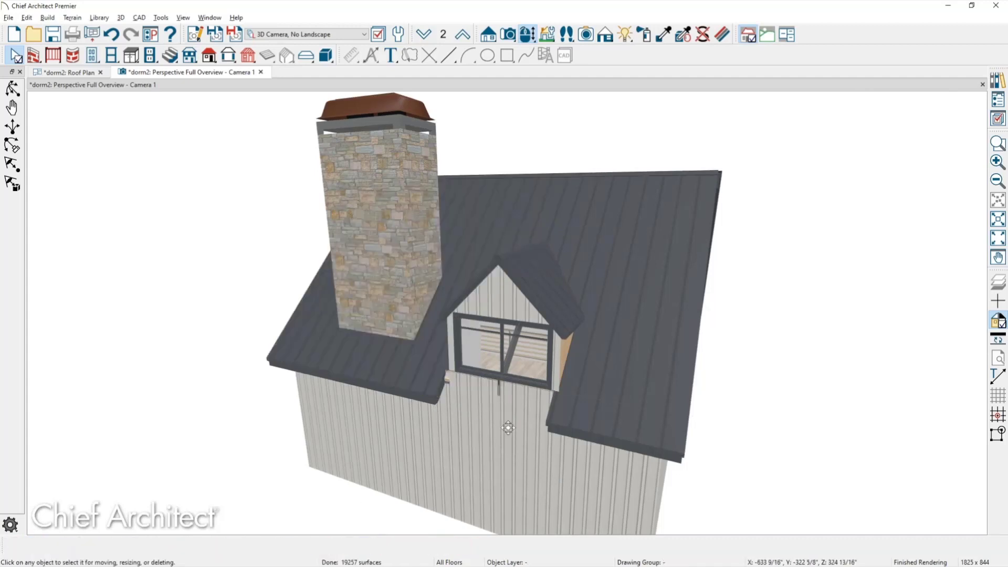
Step: Examine the dormer interrupting the eave from the front and above, and switch to the Qs.jpg image in Photos
{"action": "middle_click_drag", "start_coordinate": [508, 427], "coordinate": [542, 433]}
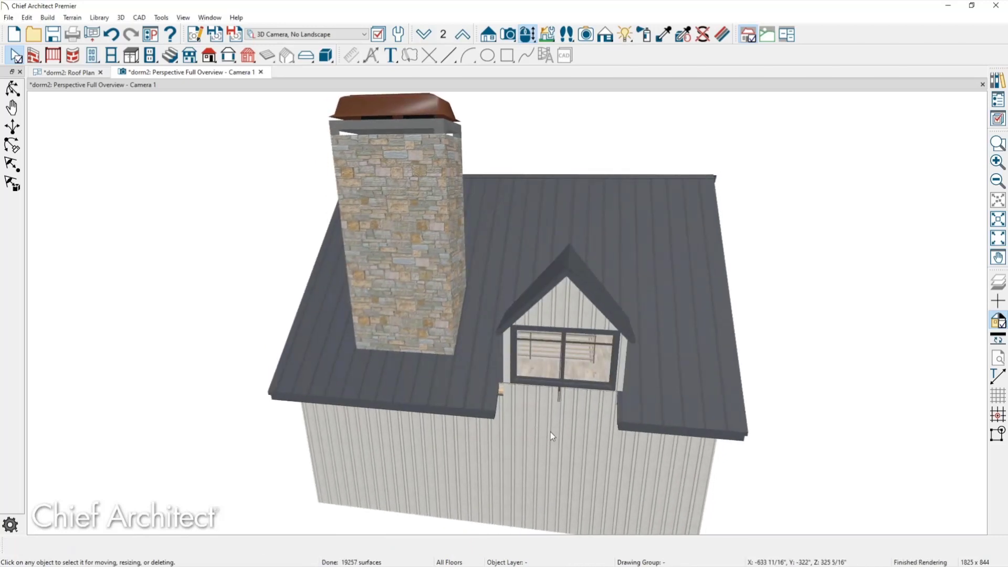
{"action": "middle_click_drag", "start_coordinate": [610, 432], "coordinate": [584, 391]}
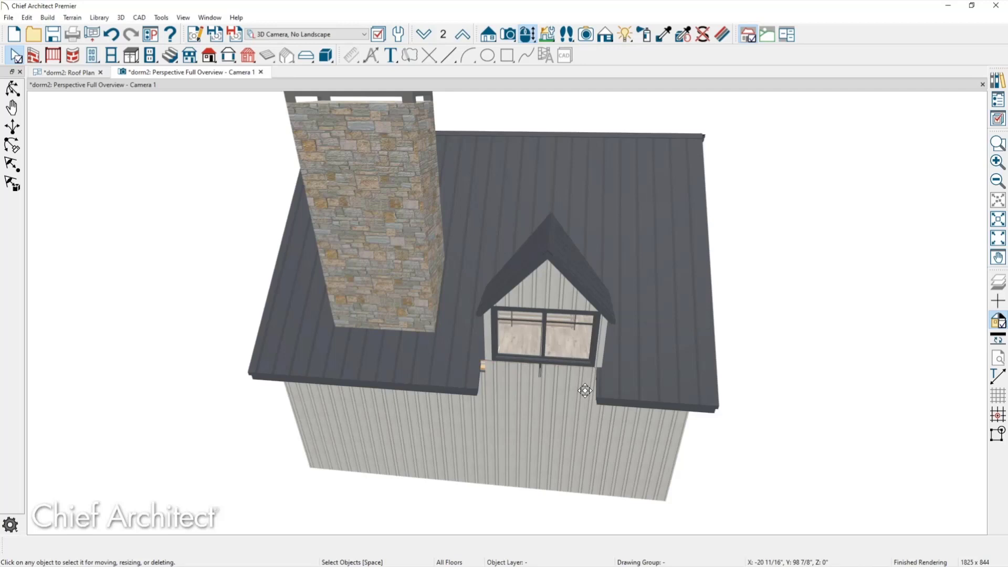
{"action": "double_click", "coordinate": [675, 375]}
{"action": "key", "text": "alt+Tab"}
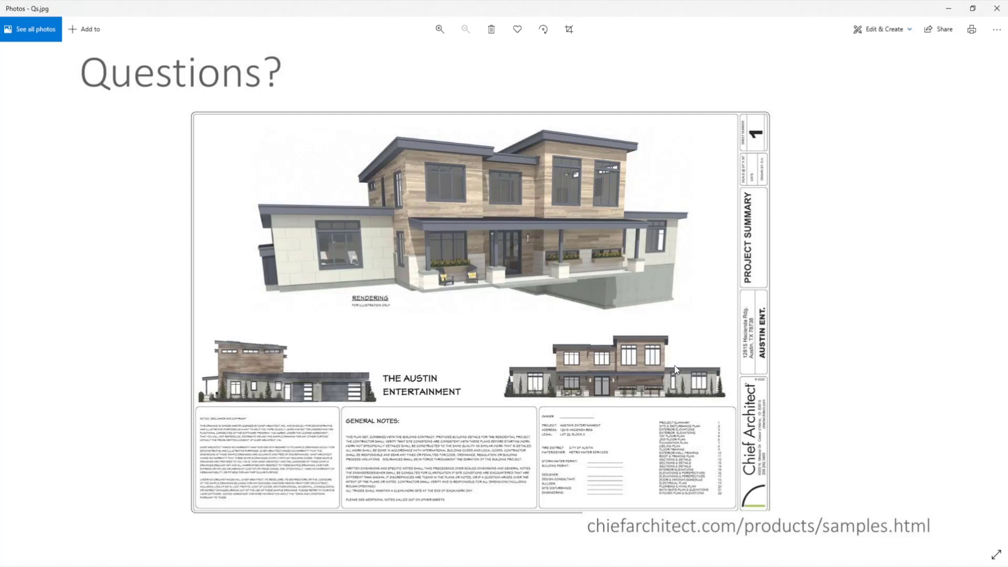
Step: Switch back to Chief Architect and close the dormer camera view and the dorm2 plan without saving
{"action": "left_click", "coordinate": [946, 12]}
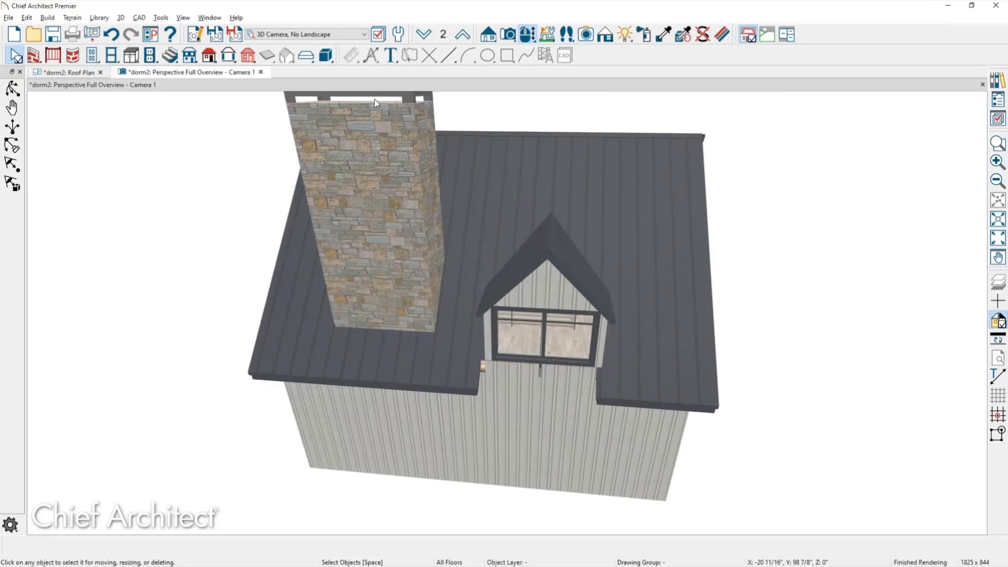
{"action": "left_click", "coordinate": [260, 72]}
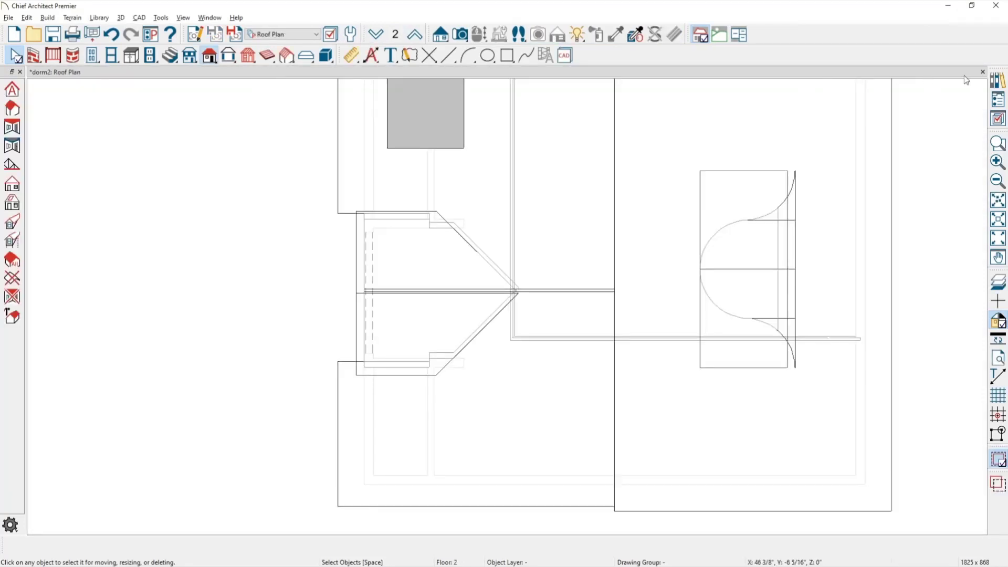
{"action": "left_click", "coordinate": [981, 73]}
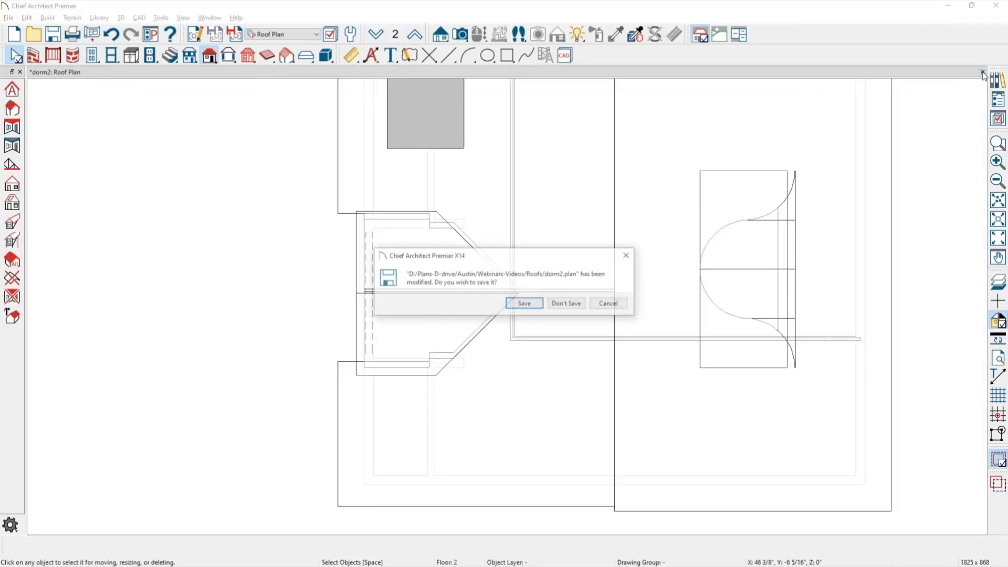
{"action": "left_click", "coordinate": [576, 303]}
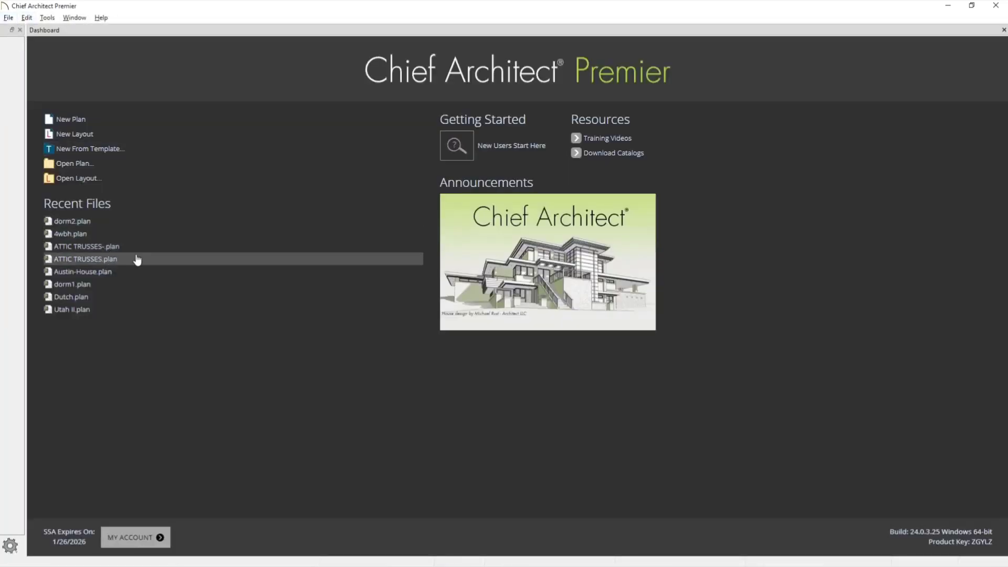
Step: Open Austin-House.plan and display its Roof Plan view around the end of the front porch roof
{"action": "left_click", "coordinate": [83, 272]}
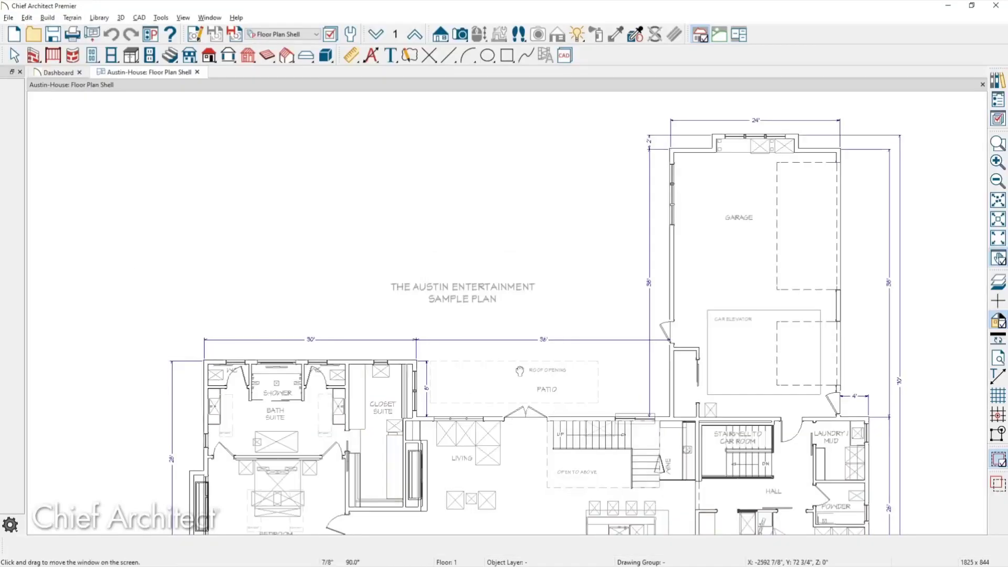
{"action": "scroll", "coordinate": [609, 363], "scroll_direction": "up", "scroll_amount": 5}
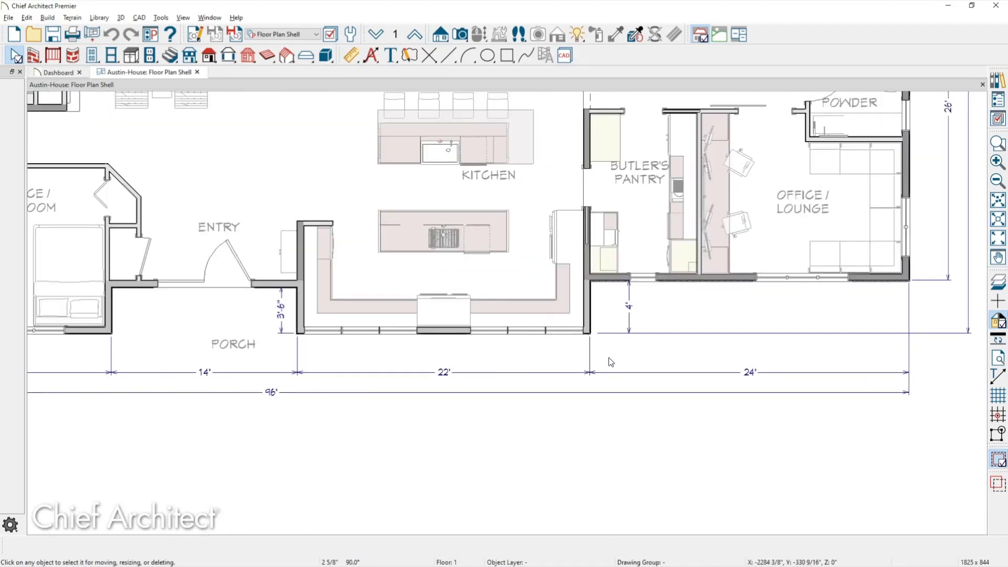
{"action": "left_click", "coordinate": [305, 34]}
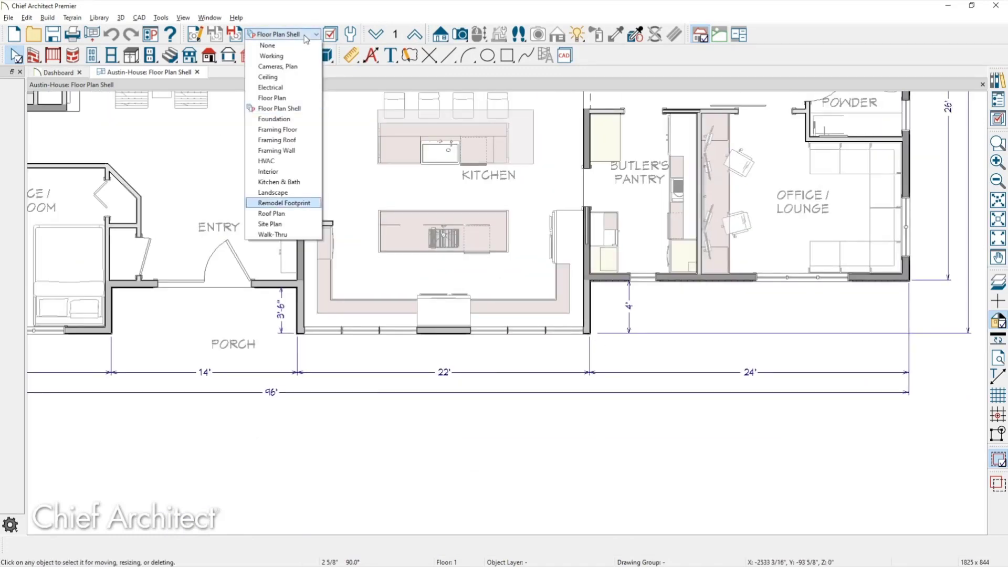
{"action": "left_click", "coordinate": [284, 213]}
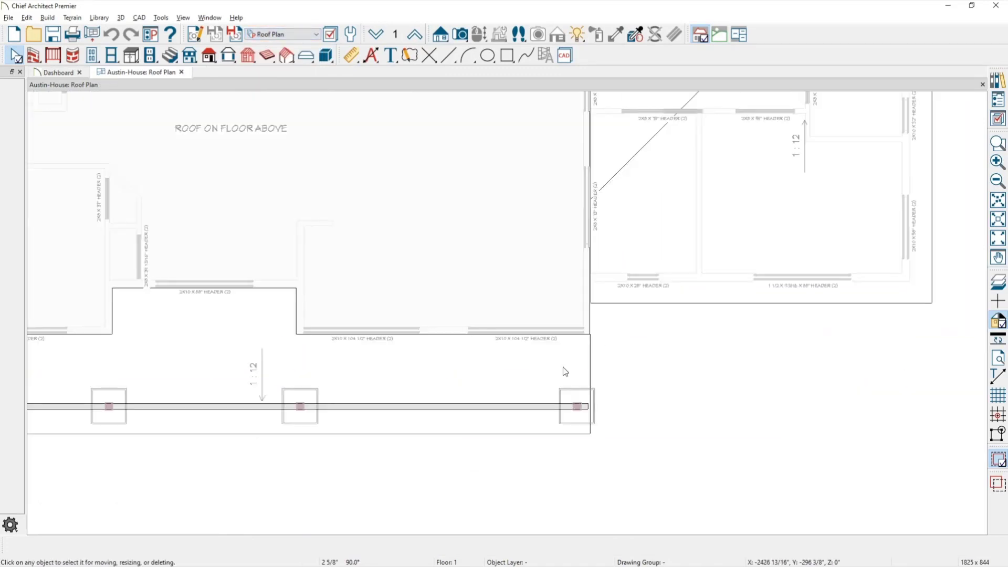
{"action": "middle_click_drag", "start_coordinate": [693, 405], "coordinate": [684, 346]}
{"action": "scroll", "coordinate": [684, 347], "scroll_direction": "up", "scroll_amount": 1}
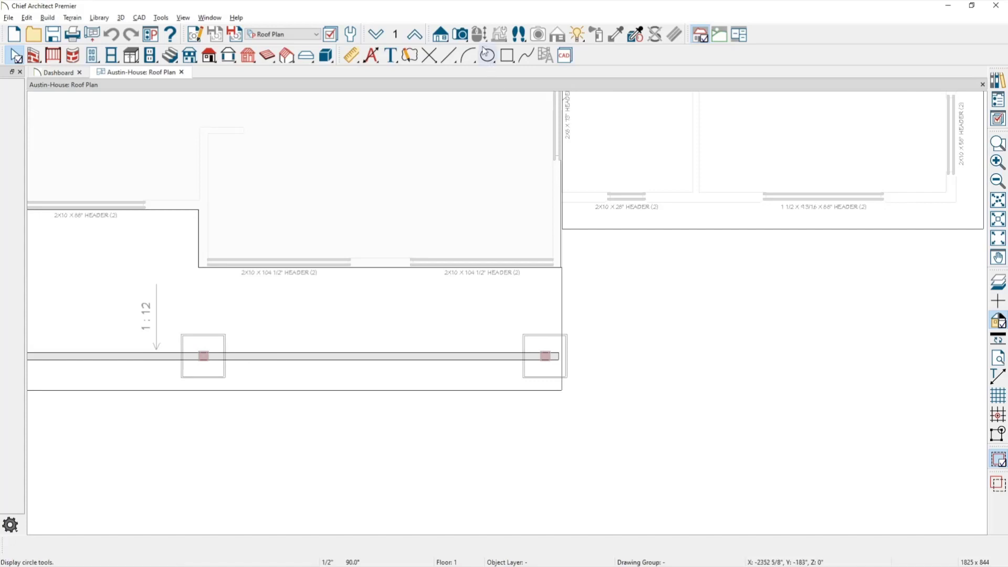
Step: Create a Perspective Full Overview of the Austin house and frame the end of the front porch roof beside the single-storey wing
{"action": "left_click", "coordinate": [465, 38]}
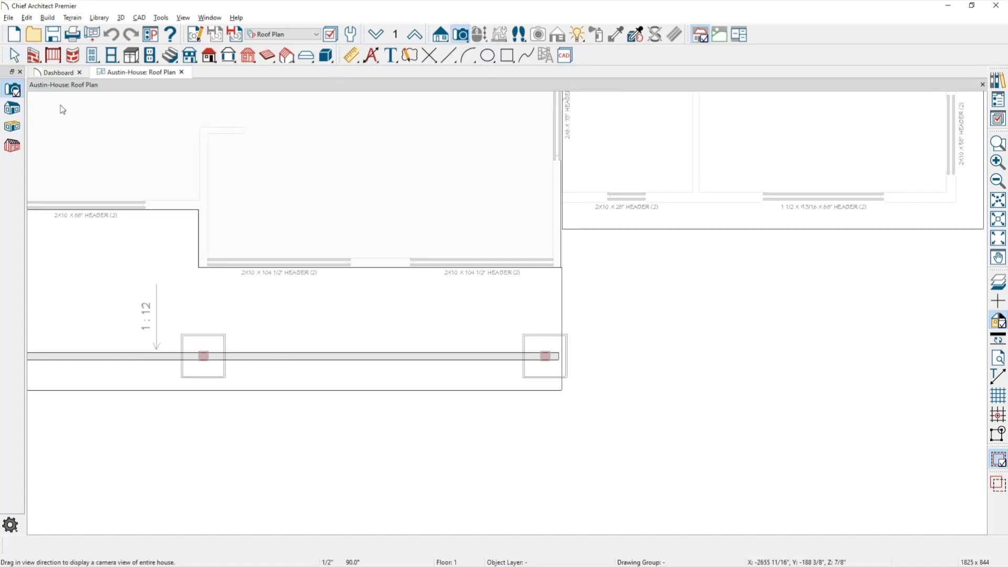
{"action": "left_click", "coordinate": [523, 360]}
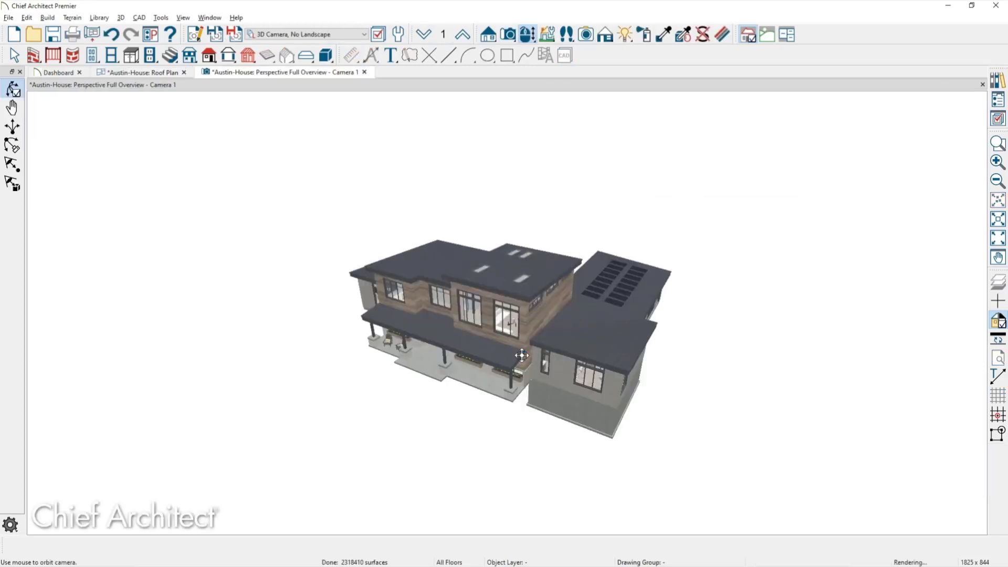
{"action": "scroll", "coordinate": [540, 364], "scroll_direction": "up", "scroll_amount": 5}
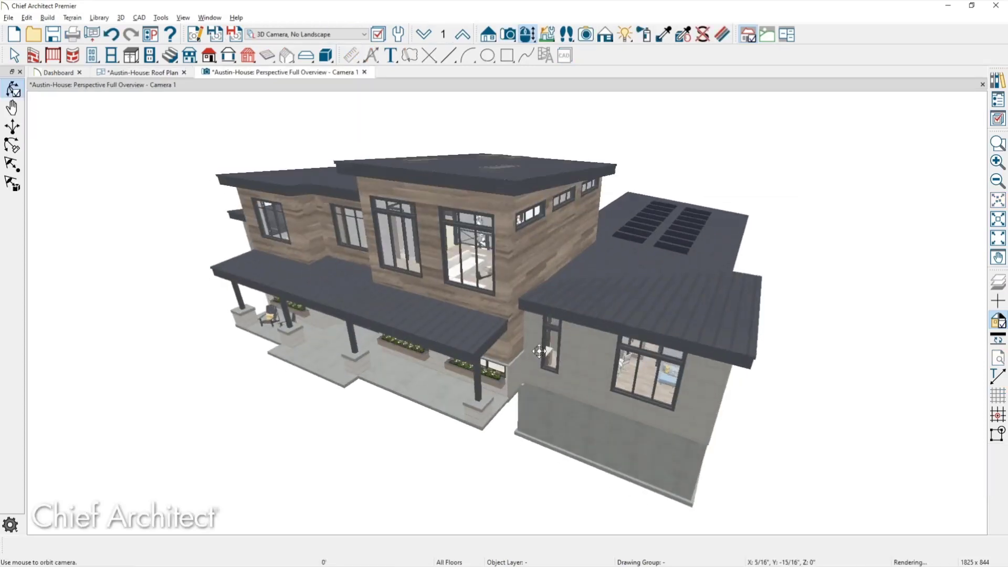
{"action": "scroll", "coordinate": [503, 317], "scroll_direction": "up", "scroll_amount": 3}
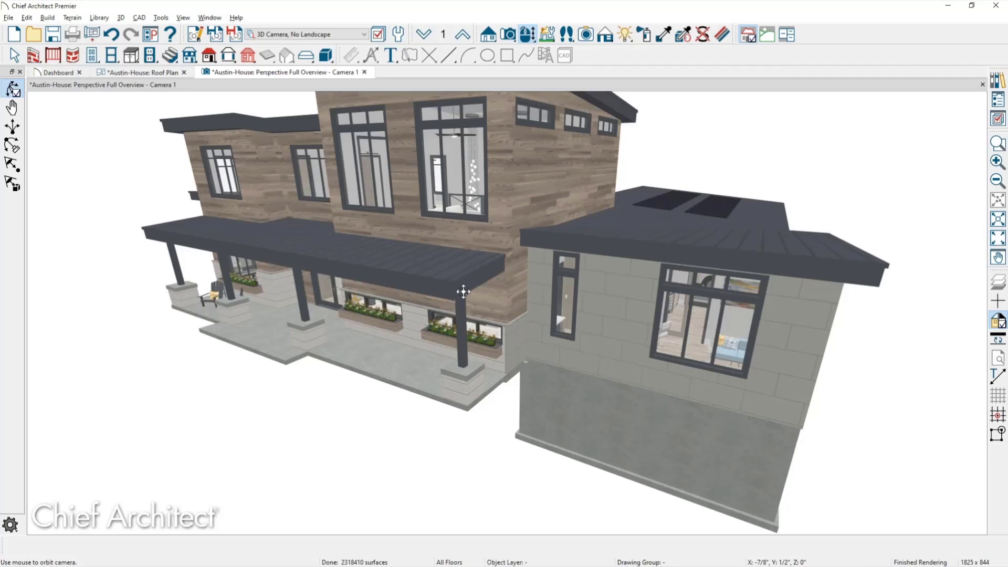
{"action": "left_click_drag", "start_coordinate": [462, 292], "coordinate": [460, 284]}
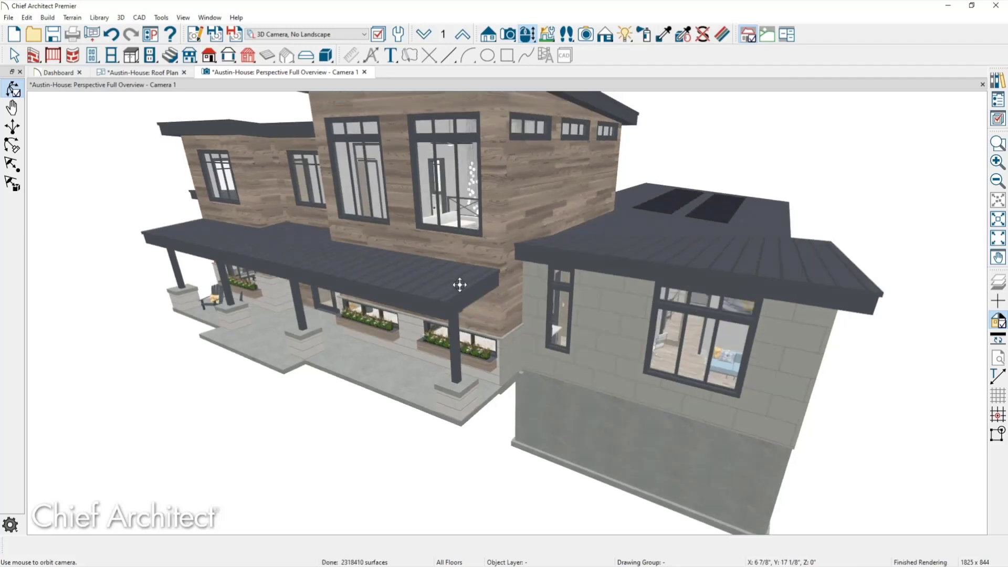
Step: Select the front porch roof plane, clear it, and select the small wall section between the porch and the single-storey wing
{"action": "left_click", "coordinate": [460, 284]}
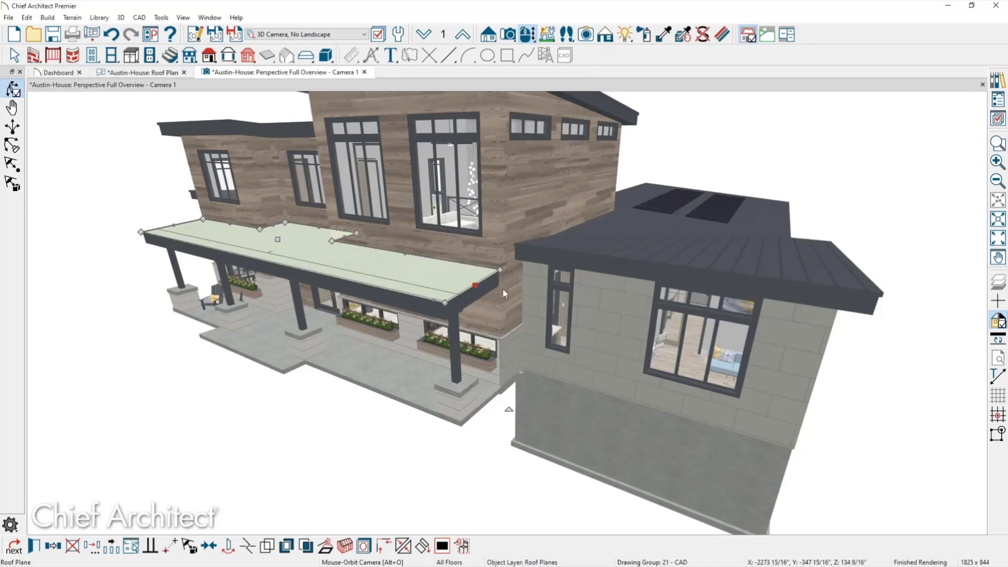
{"action": "key", "text": "space"}
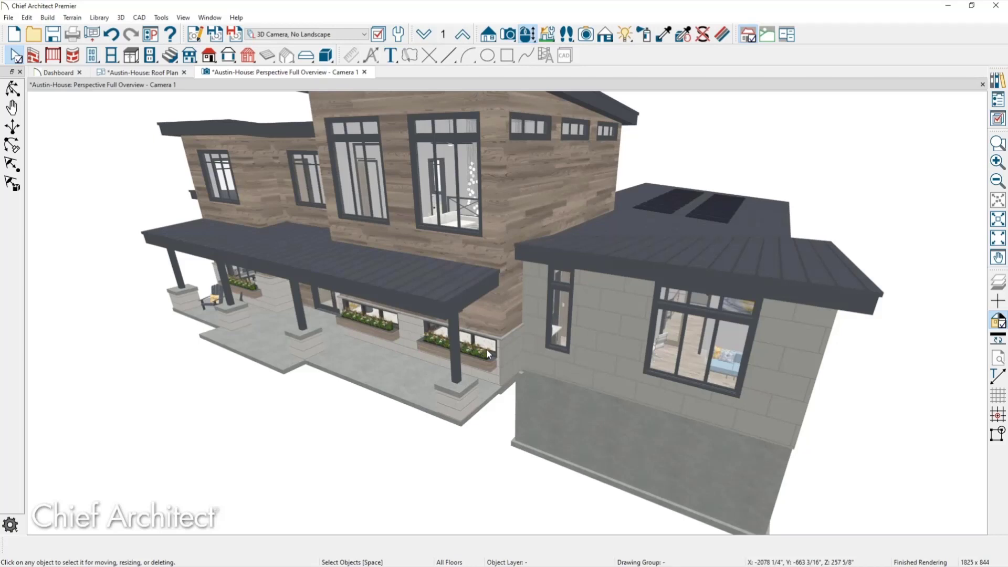
{"action": "left_click", "coordinate": [512, 323]}
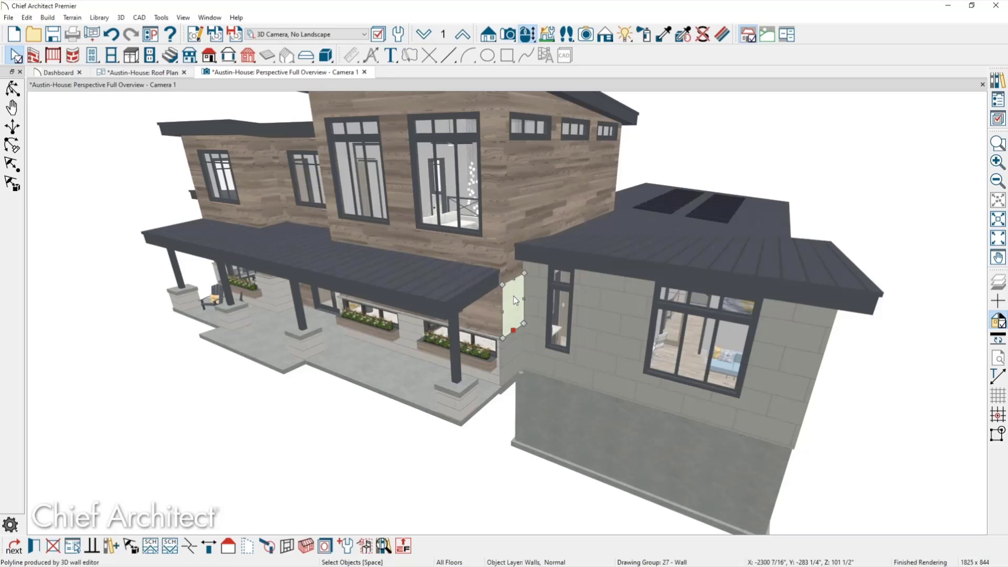
Step: Review the roof options of the small lower wall section between the porch roof and the side wing
{"action": "left_click_drag", "start_coordinate": [513, 296], "coordinate": [524, 219]}
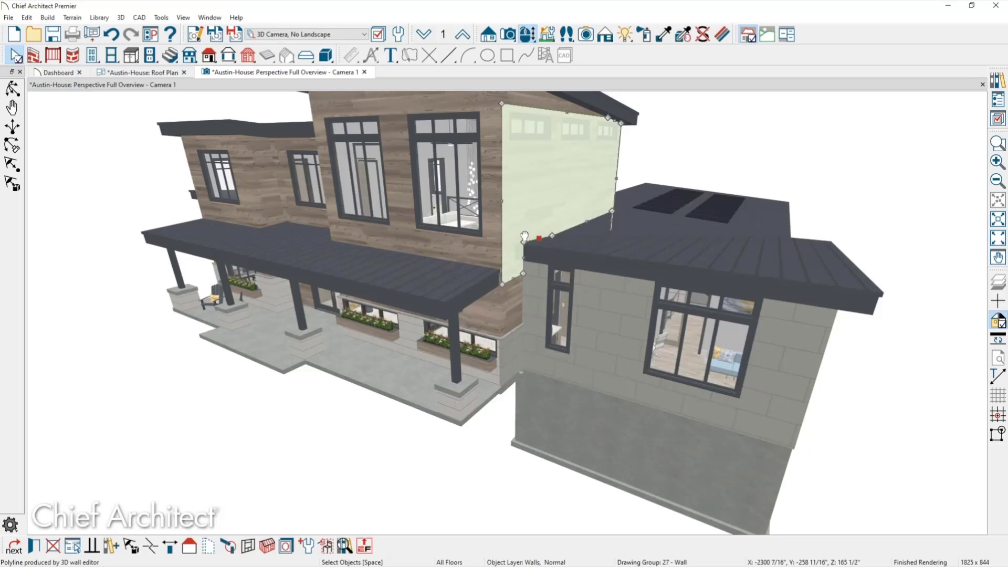
{"action": "middle_click_drag", "start_coordinate": [526, 237], "coordinate": [526, 258]}
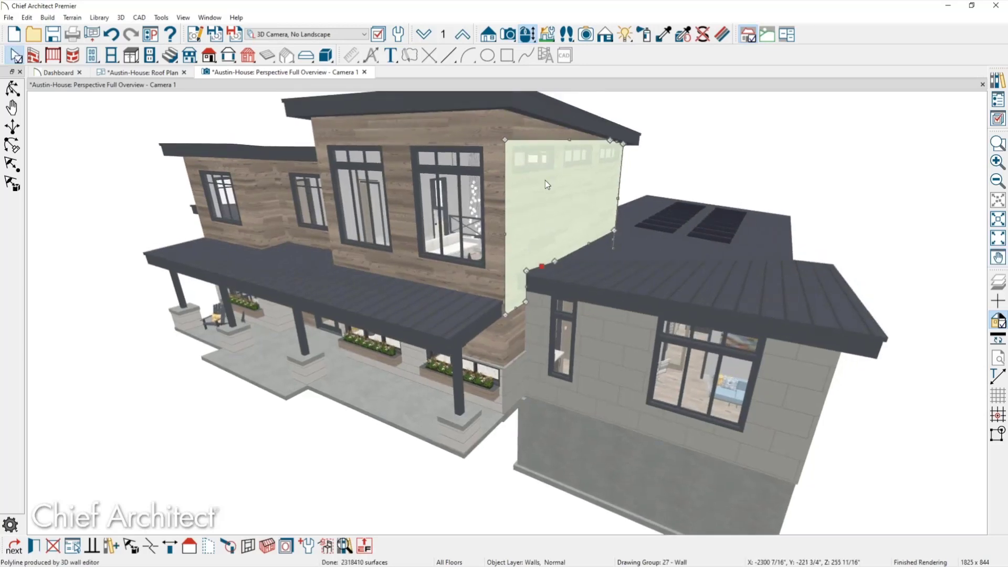
{"action": "middle_click_drag", "start_coordinate": [544, 180], "coordinate": [542, 210]}
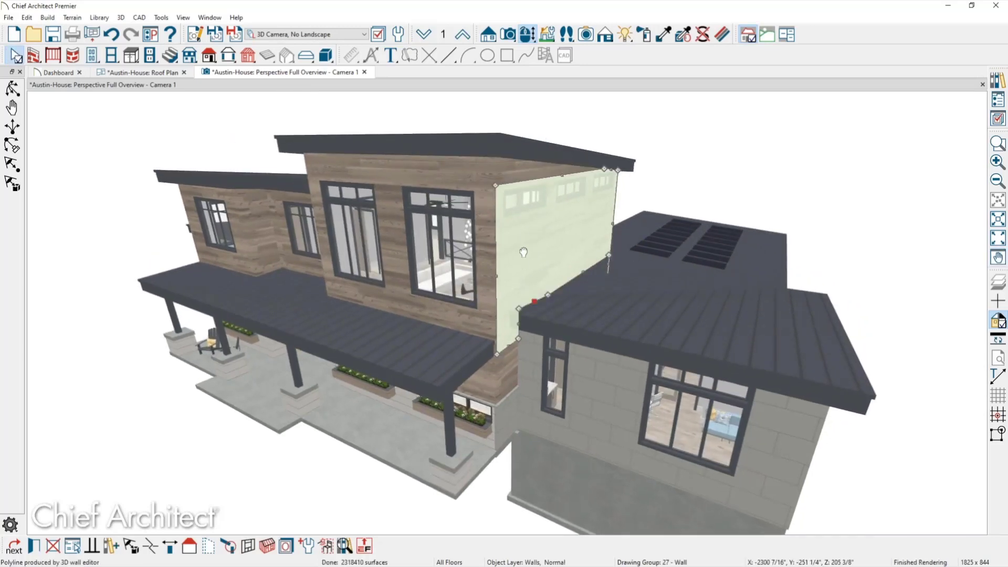
{"action": "middle_click_drag", "start_coordinate": [524, 251], "coordinate": [522, 163]}
{"action": "left_click", "coordinate": [510, 267]}
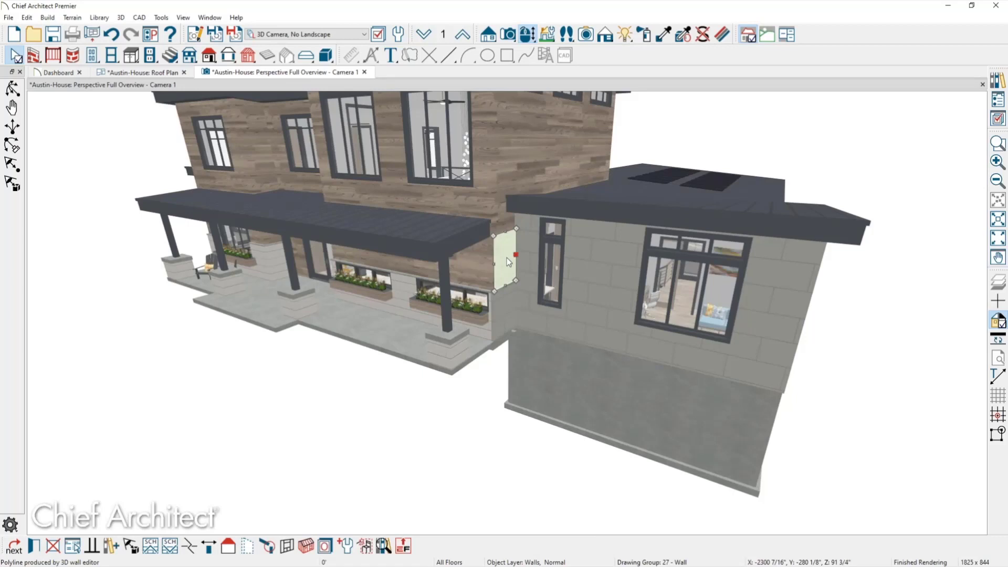
{"action": "double_click", "coordinate": [508, 262]}
{"action": "left_click", "coordinate": [42, 67]}
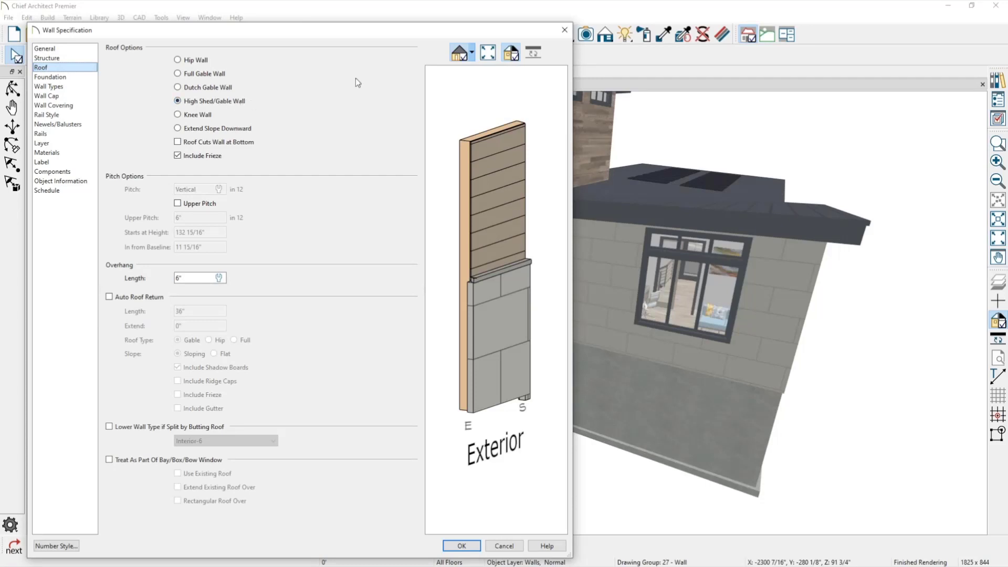
{"action": "left_click", "coordinate": [565, 31]}
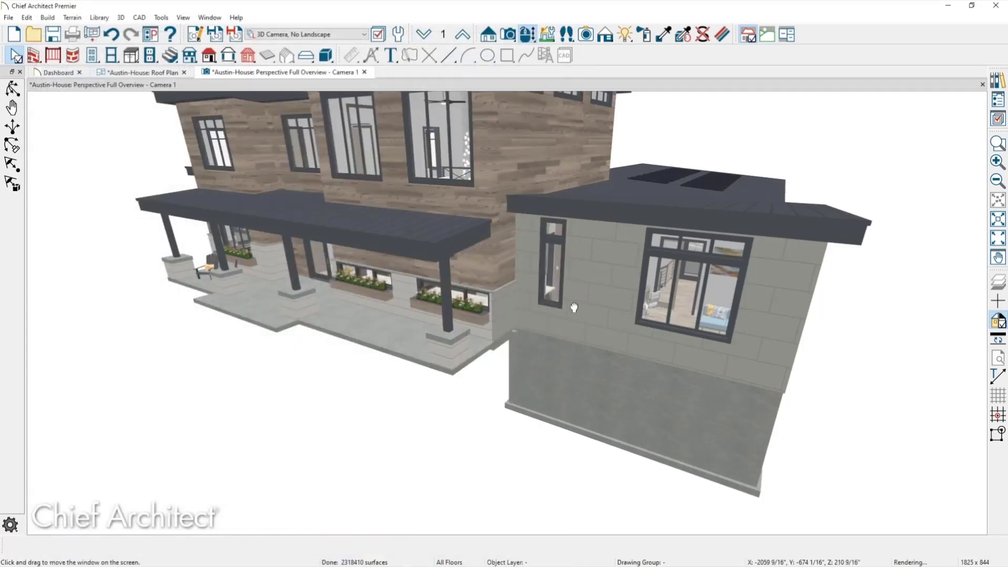
{"action": "left_click_drag", "start_coordinate": [572, 307], "coordinate": [642, 366]}
{"action": "middle_click_drag", "start_coordinate": [642, 366], "coordinate": [642, 367]}
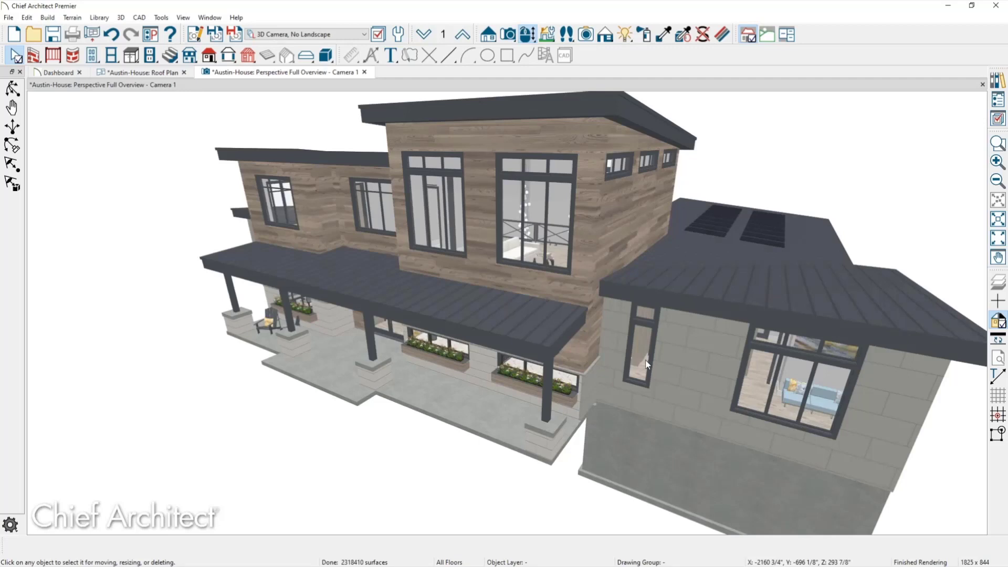
{"action": "left_click", "coordinate": [593, 342]}
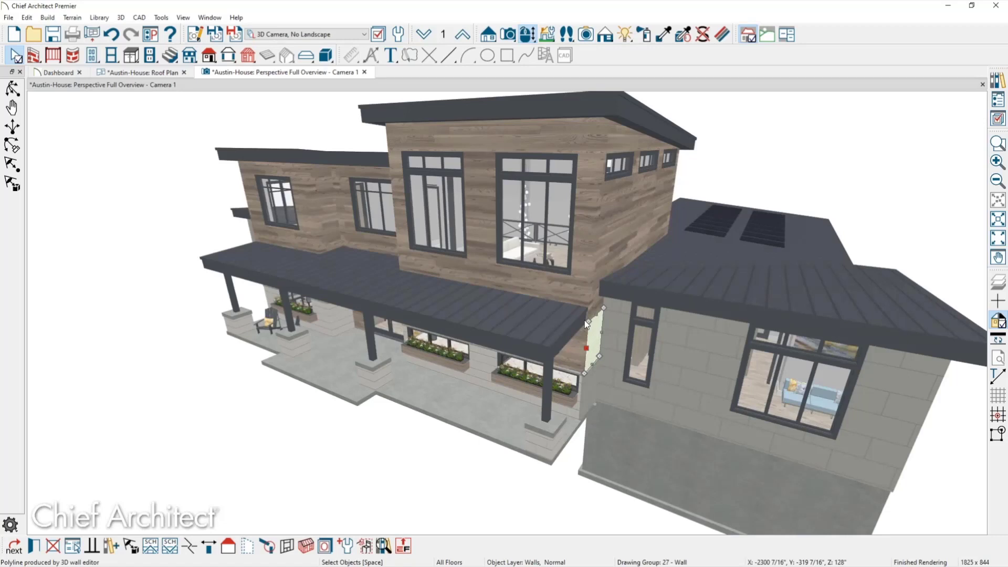
{"action": "key", "text": "Escape"}
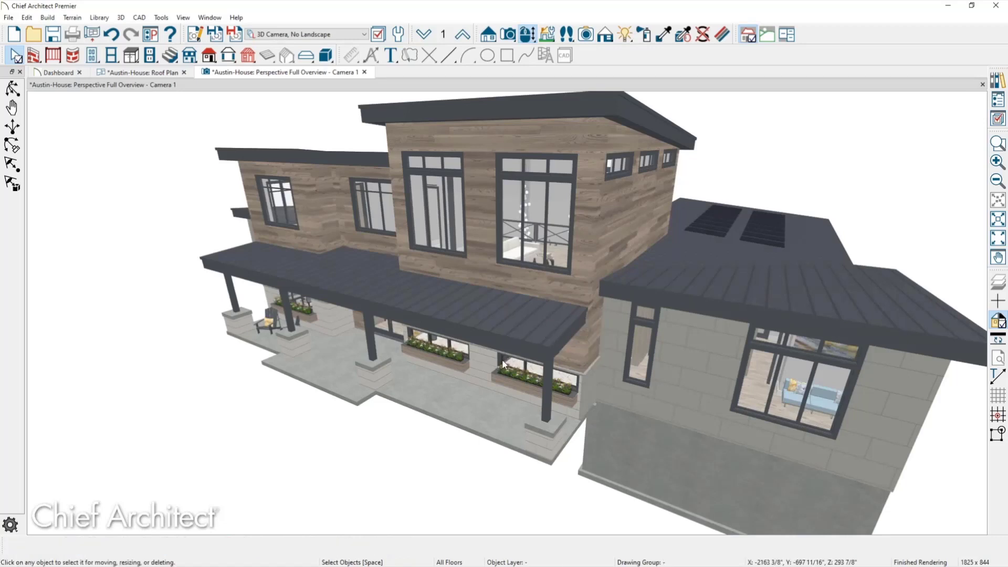
Step: Go to floor 2 in the roof plan and create a perspective floor overview of it
{"action": "left_click", "coordinate": [134, 74]}
{"action": "scroll", "coordinate": [313, 245], "scroll_direction": "down", "scroll_amount": 2}
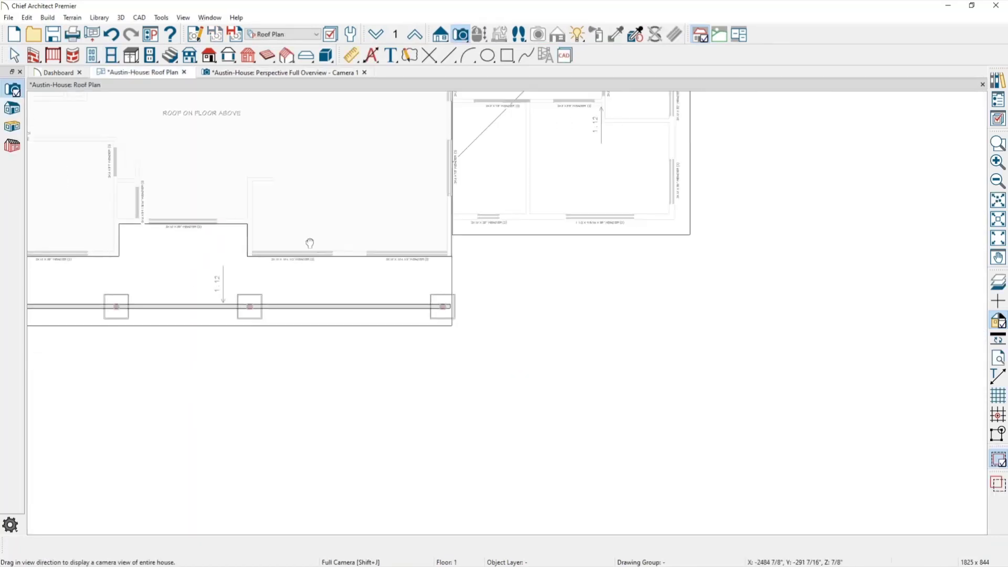
{"action": "middle_click_drag", "start_coordinate": [311, 241], "coordinate": [499, 402]}
{"action": "scroll", "coordinate": [499, 384], "scroll_direction": "down", "scroll_amount": 5}
{"action": "left_click", "coordinate": [414, 34]}
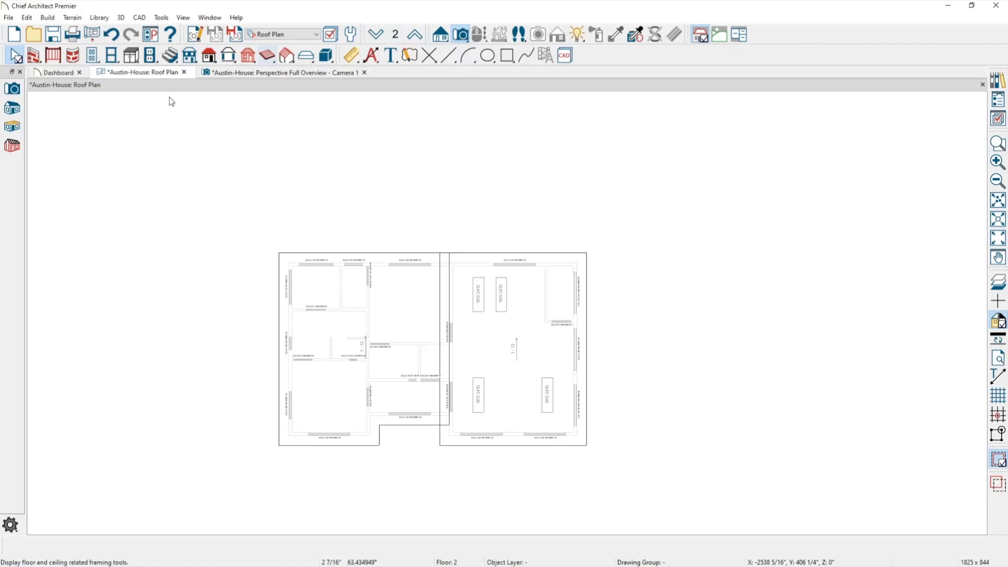
{"action": "left_click", "coordinate": [15, 127]}
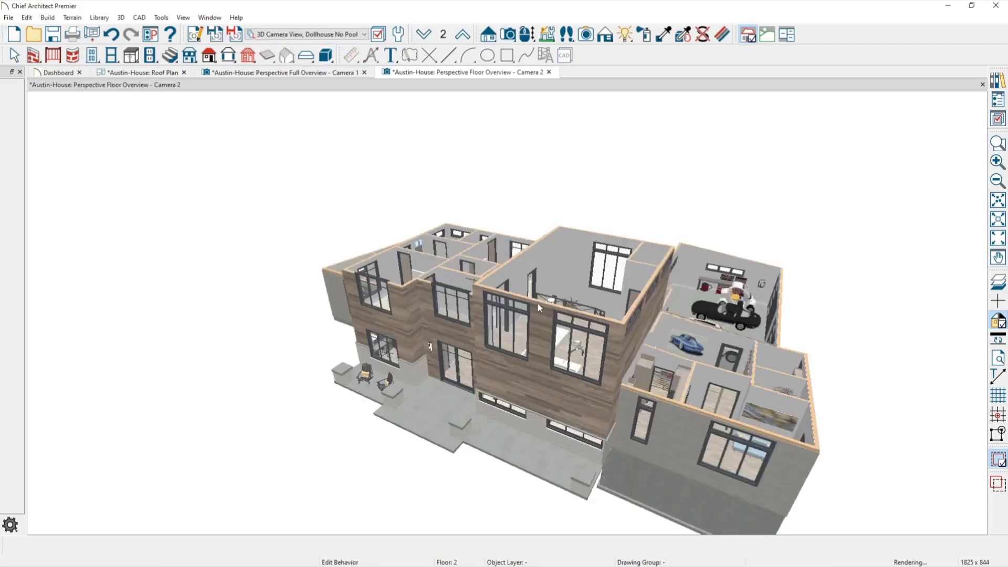
Step: Examine the second-floor layout in the floor overview and compare it with the front exterior in the full overview
{"action": "left_click_drag", "start_coordinate": [537, 304], "coordinate": [567, 323]}
{"action": "scroll", "coordinate": [567, 322], "scroll_direction": "up", "scroll_amount": 3}
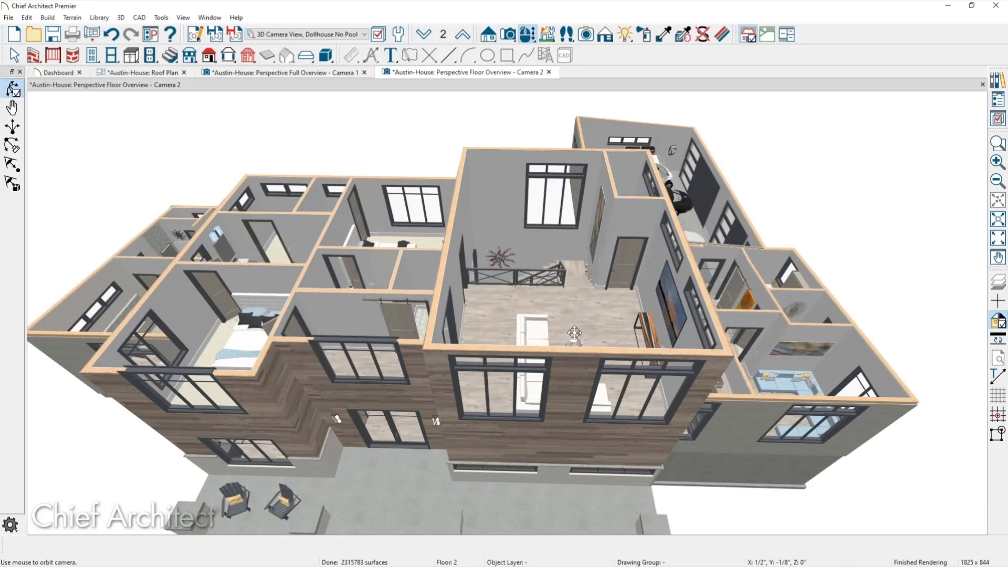
{"action": "left_click_drag", "start_coordinate": [574, 332], "coordinate": [559, 262]}
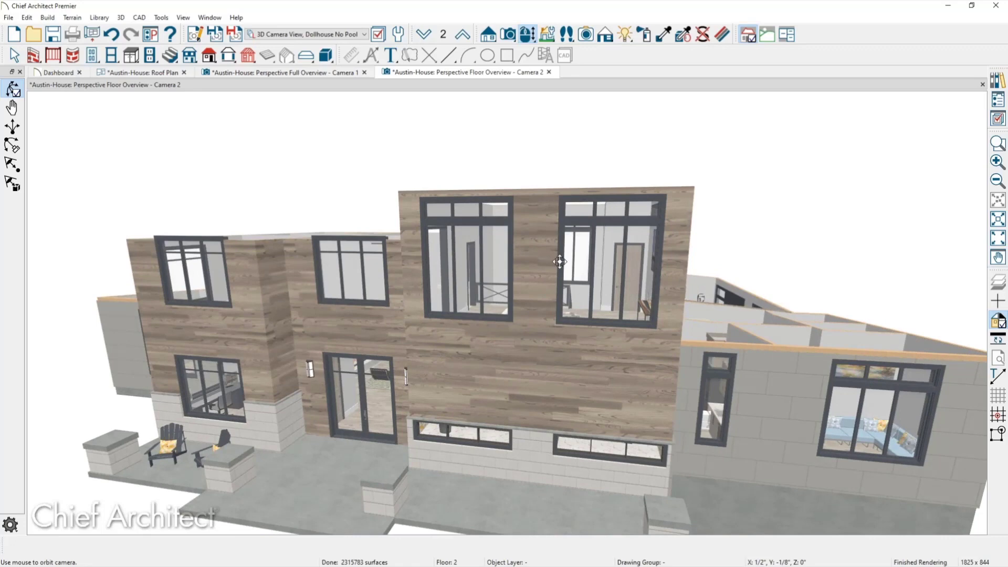
{"action": "left_click_drag", "start_coordinate": [560, 262], "coordinate": [564, 294]}
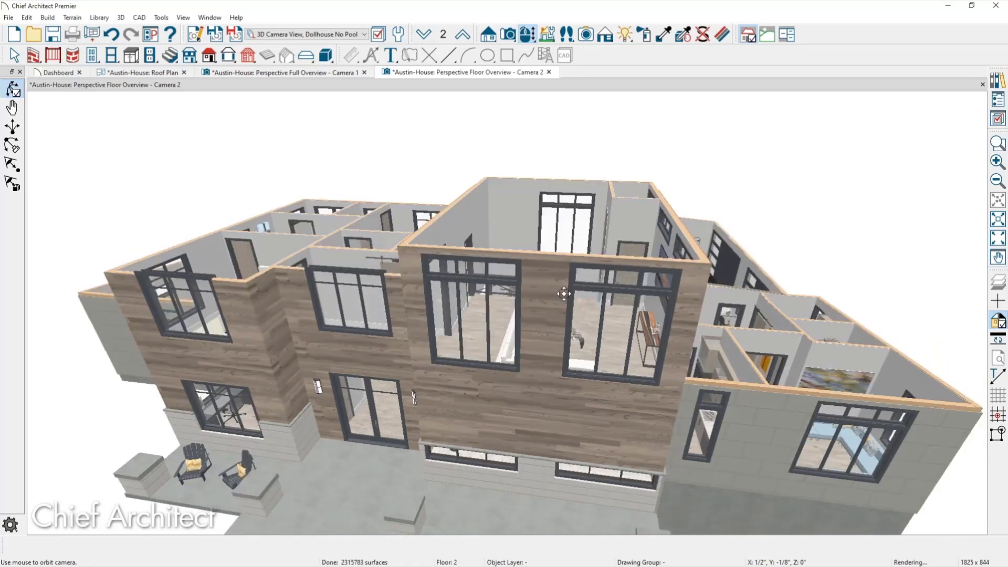
{"action": "left_click", "coordinate": [335, 74]}
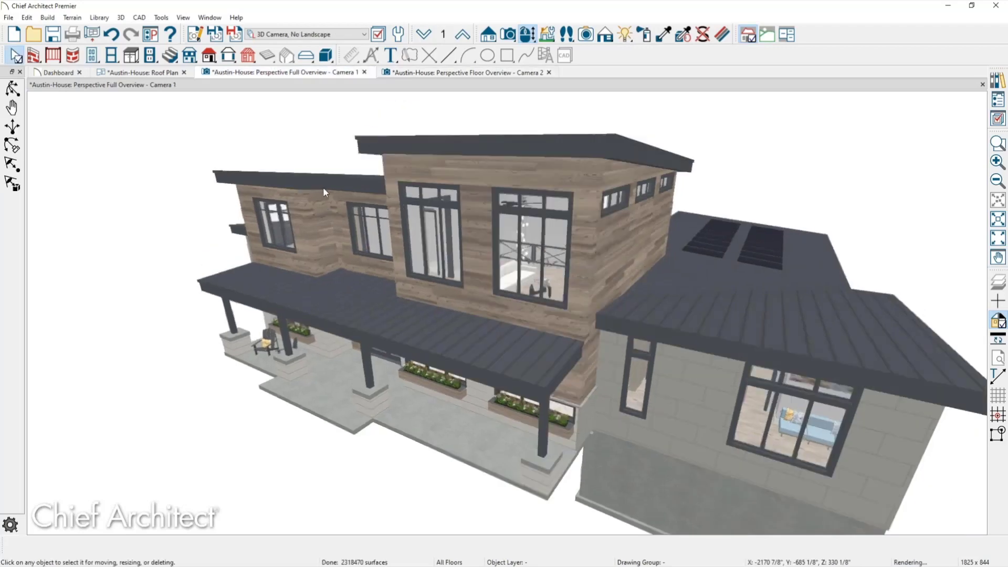
{"action": "middle_click_drag", "start_coordinate": [324, 190], "coordinate": [412, 185]}
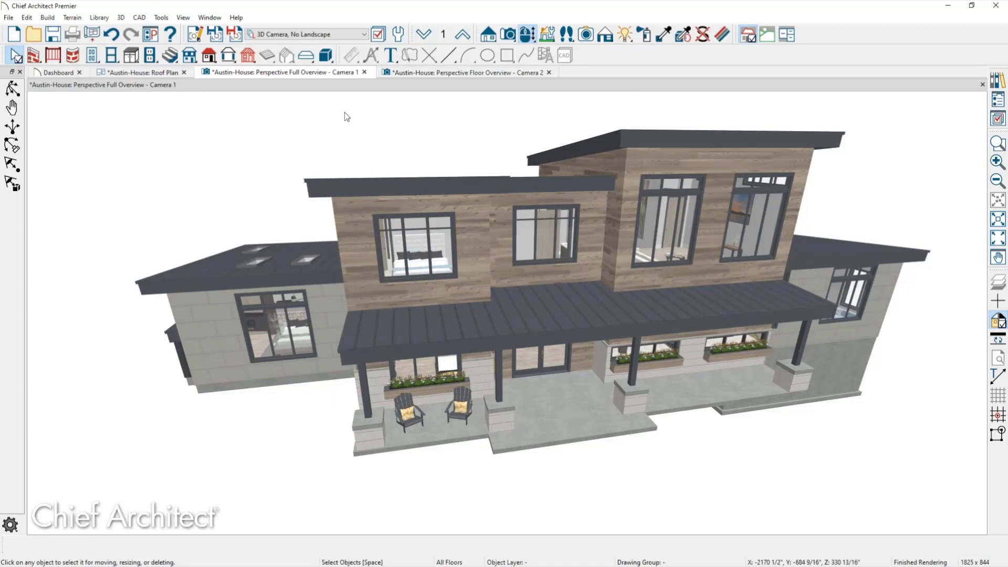
{"action": "left_click", "coordinate": [421, 73]}
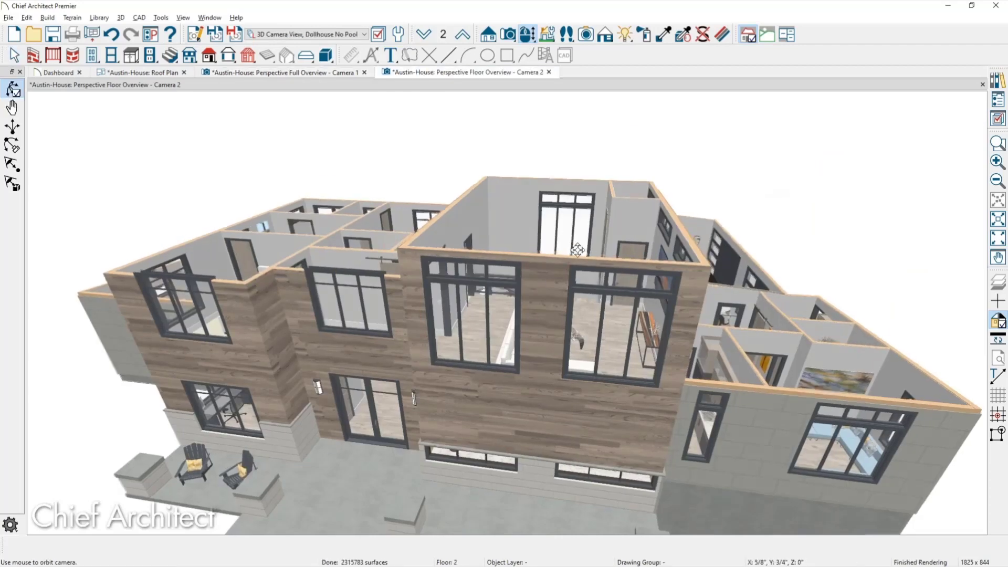
{"action": "left_click_drag", "start_coordinate": [571, 283], "coordinate": [618, 291]}
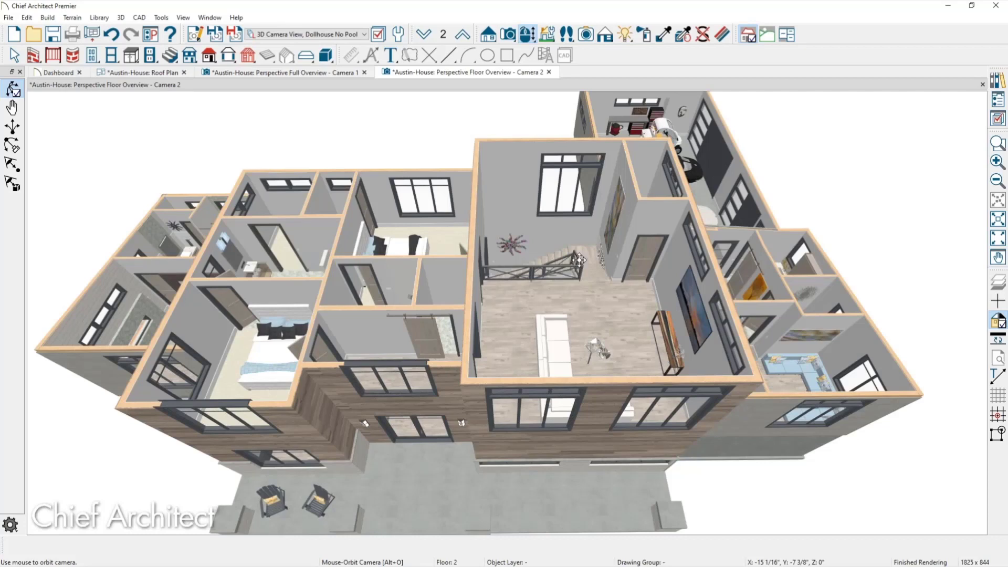
Step: In the full overview, inspect the attic wall section above the side windows and the lower wall section beside the side wing
{"action": "left_click", "coordinate": [328, 74]}
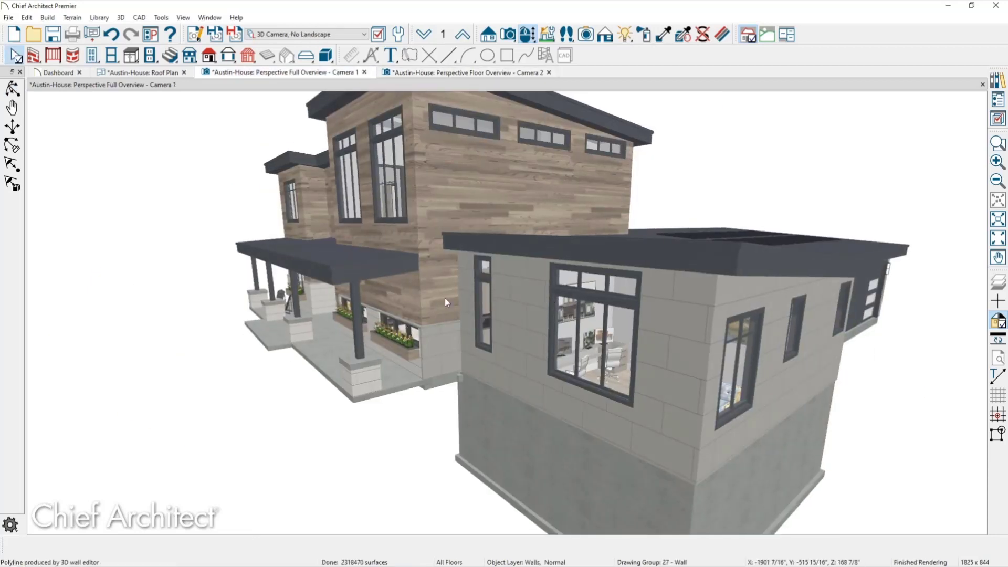
{"action": "left_click", "coordinate": [445, 298]}
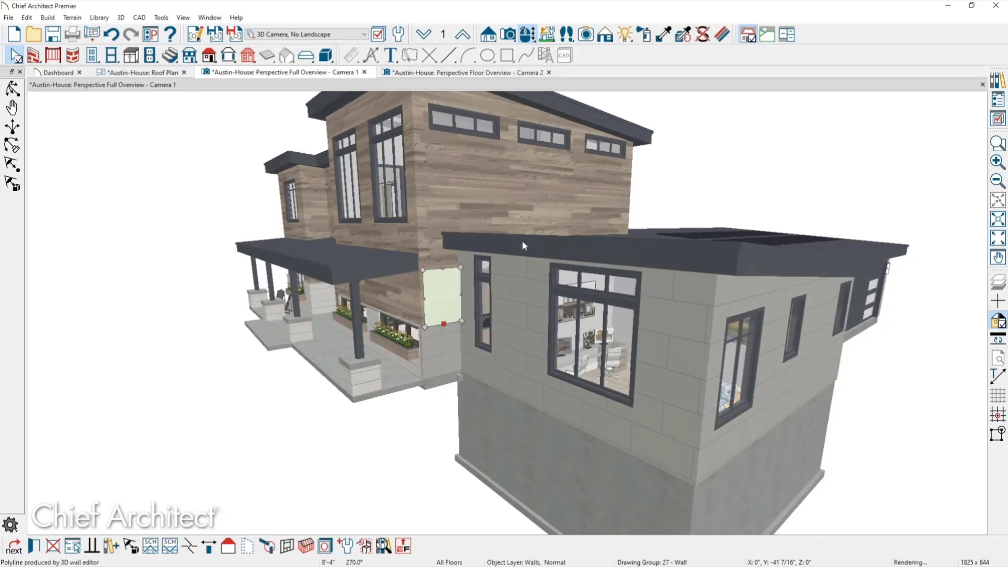
{"action": "key", "text": "Escape"}
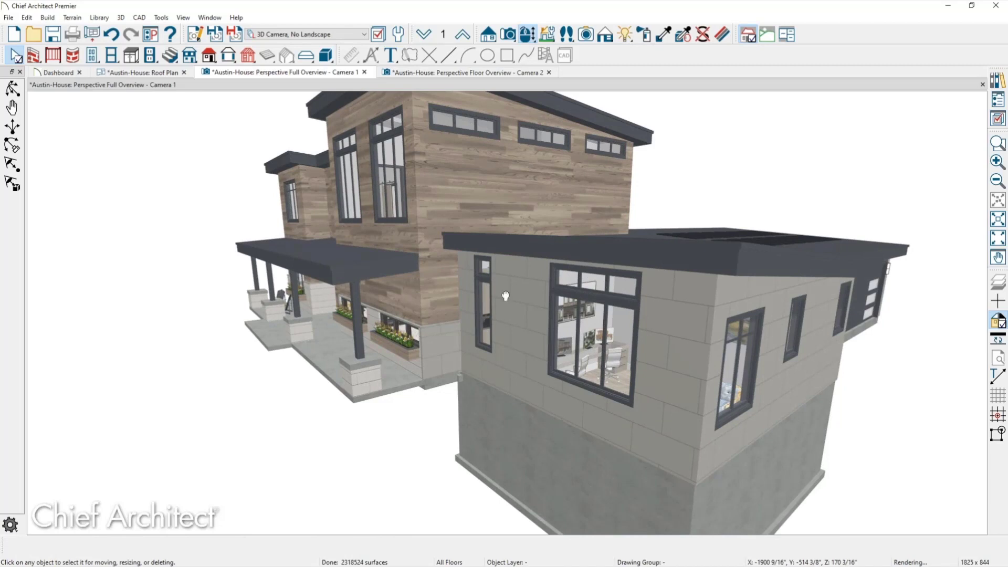
{"action": "middle_click_drag", "start_coordinate": [505, 294], "coordinate": [504, 271]}
{"action": "left_click", "coordinate": [505, 269]}
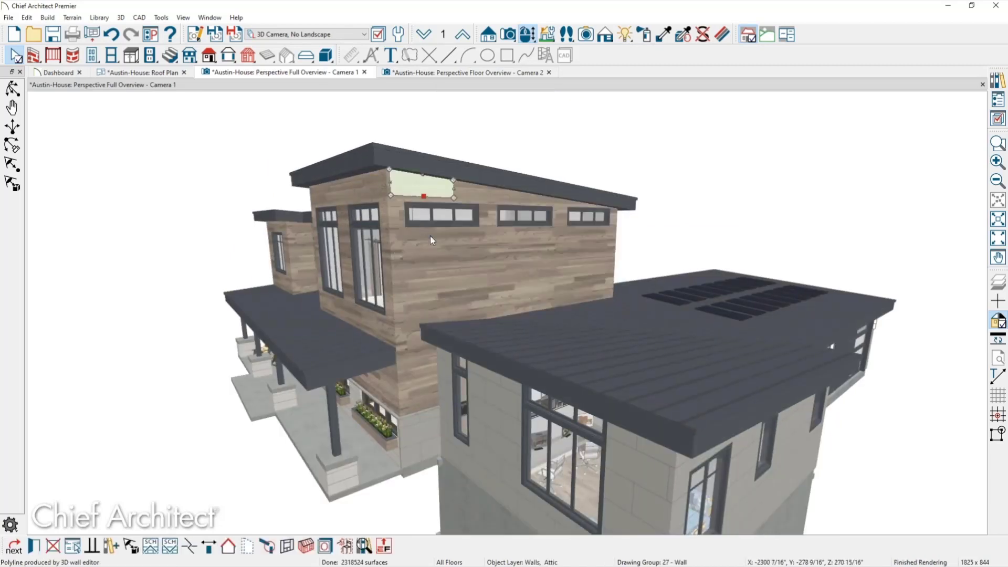
{"action": "left_click", "coordinate": [423, 380]}
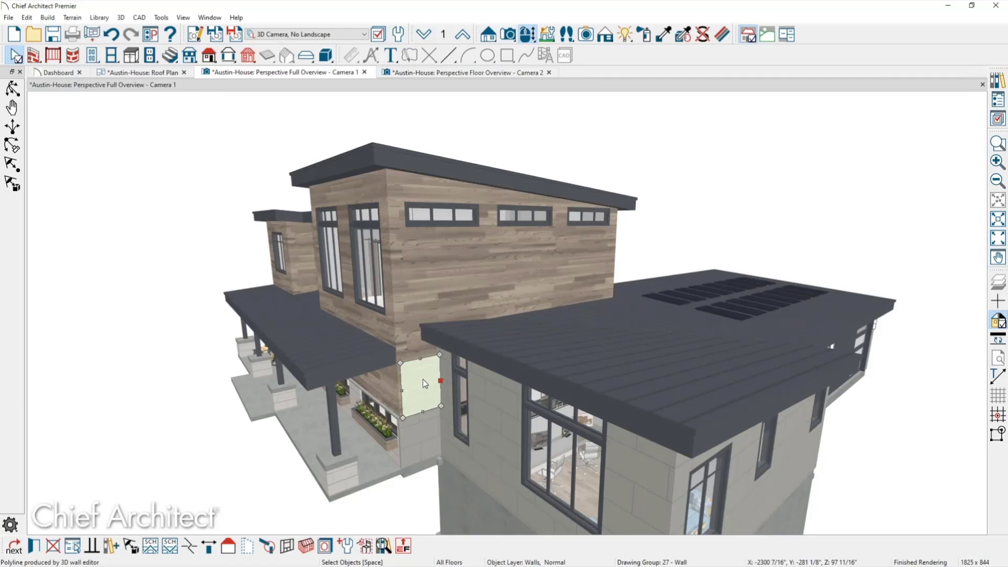
{"action": "key", "text": "alt+Tab"}
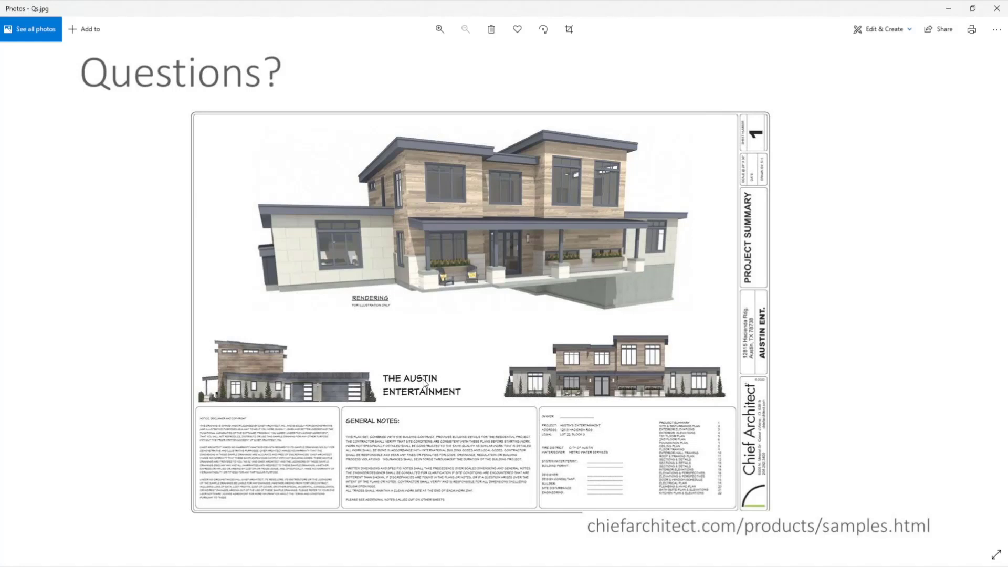
{"action": "left_click", "coordinate": [947, 11]}
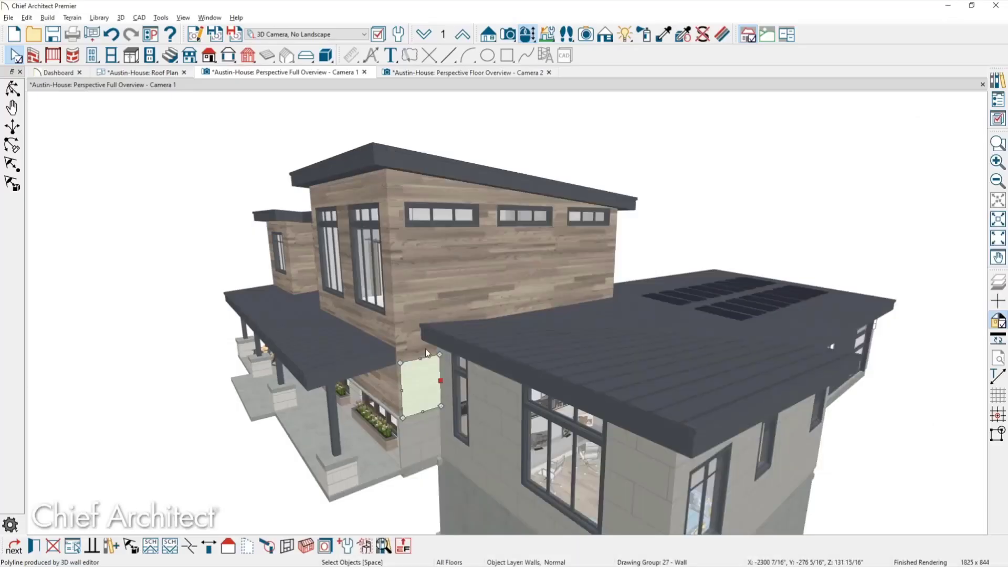
Step: Inspect the porch roof plane's height and pitch settings and its structure settings, including the soffit thickness
{"action": "middle_click_drag", "start_coordinate": [395, 451], "coordinate": [310, 245]}
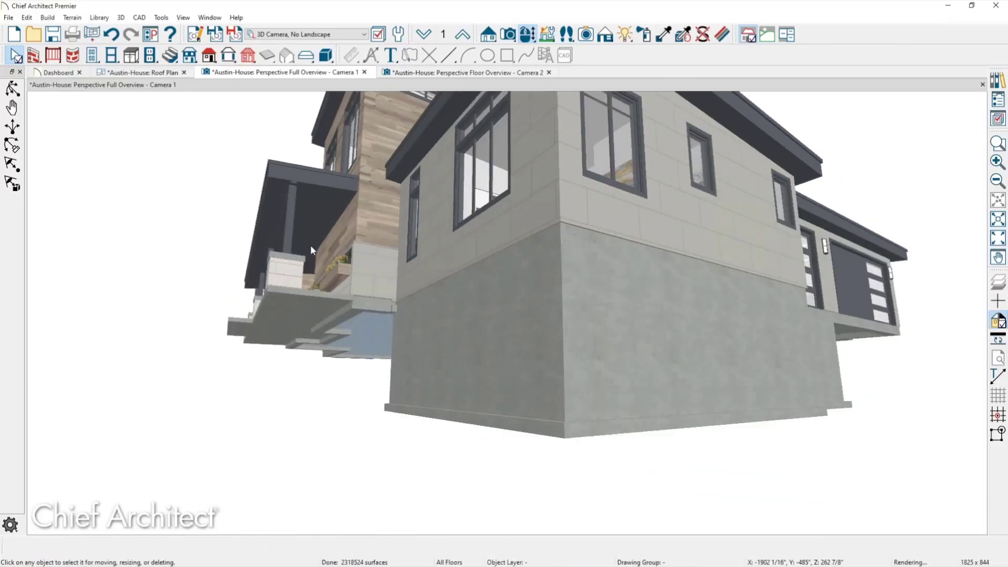
{"action": "scroll", "coordinate": [302, 193], "scroll_direction": "up", "scroll_amount": 4}
{"action": "middle_click_drag", "start_coordinate": [337, 338], "coordinate": [369, 337], "text": "alt"}
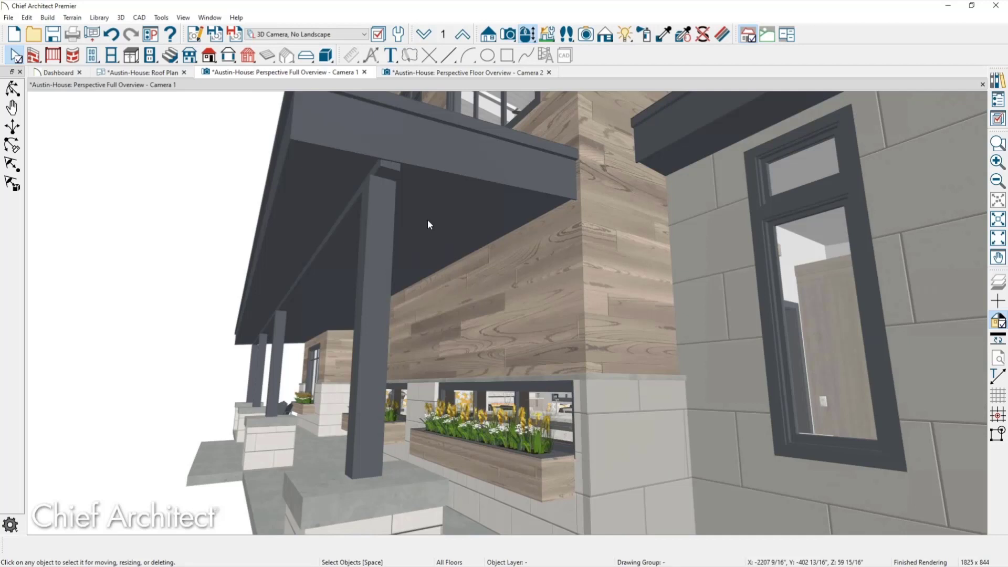
{"action": "left_click", "coordinate": [429, 224]}
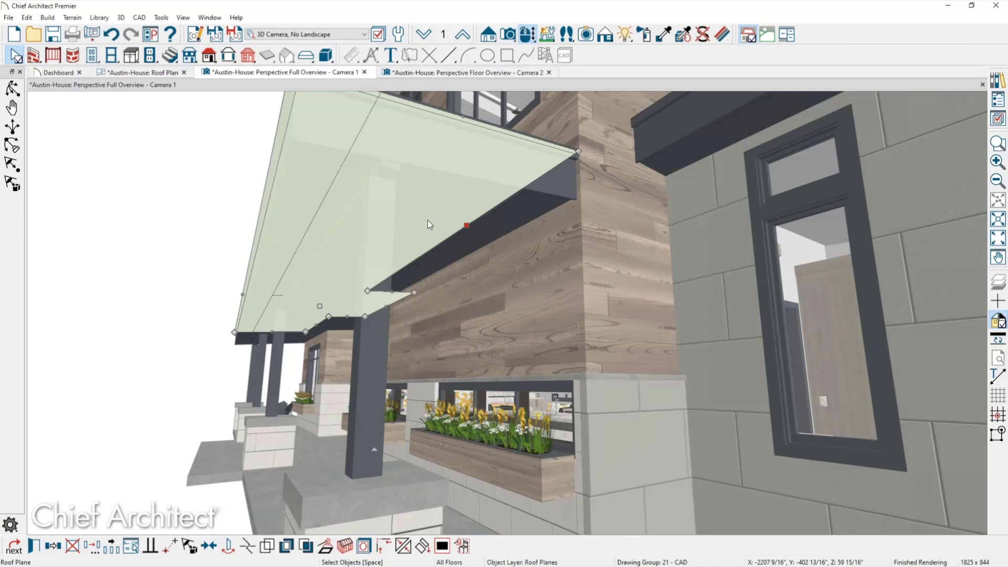
{"action": "double_click", "coordinate": [427, 219]}
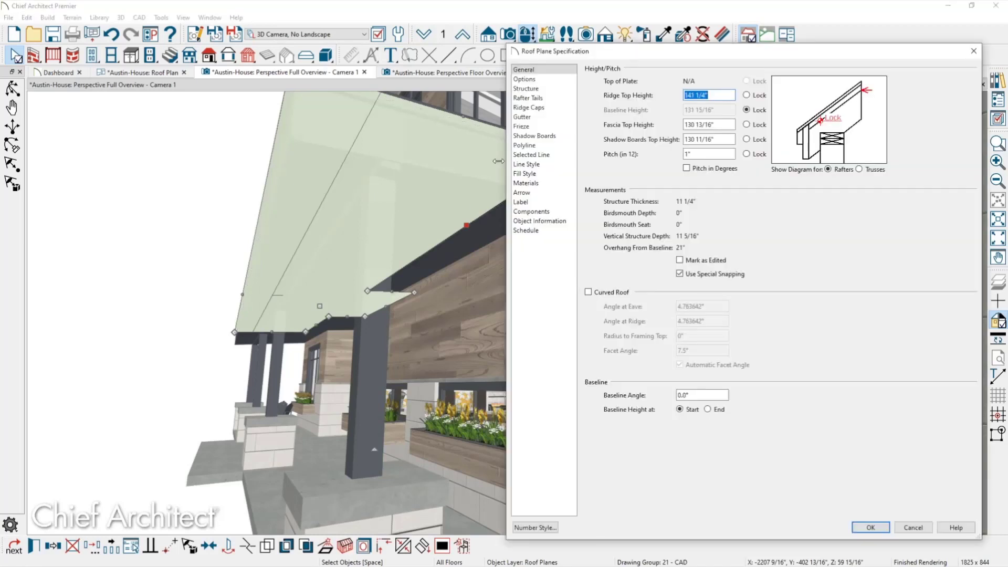
{"action": "left_click", "coordinate": [541, 90]}
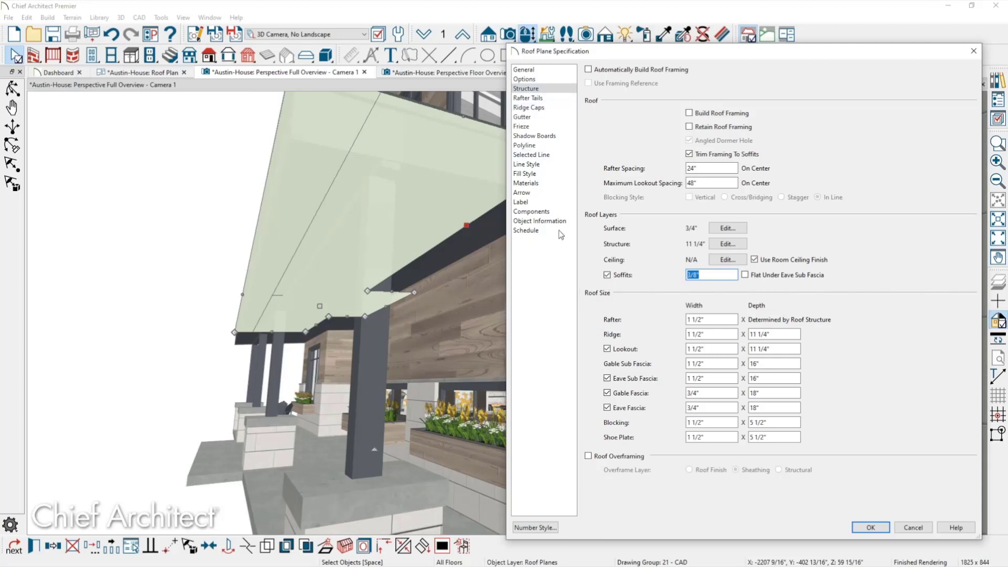
{"action": "left_click", "coordinate": [711, 275]}
{"action": "left_click_drag", "start_coordinate": [704, 275], "coordinate": [685, 277]}
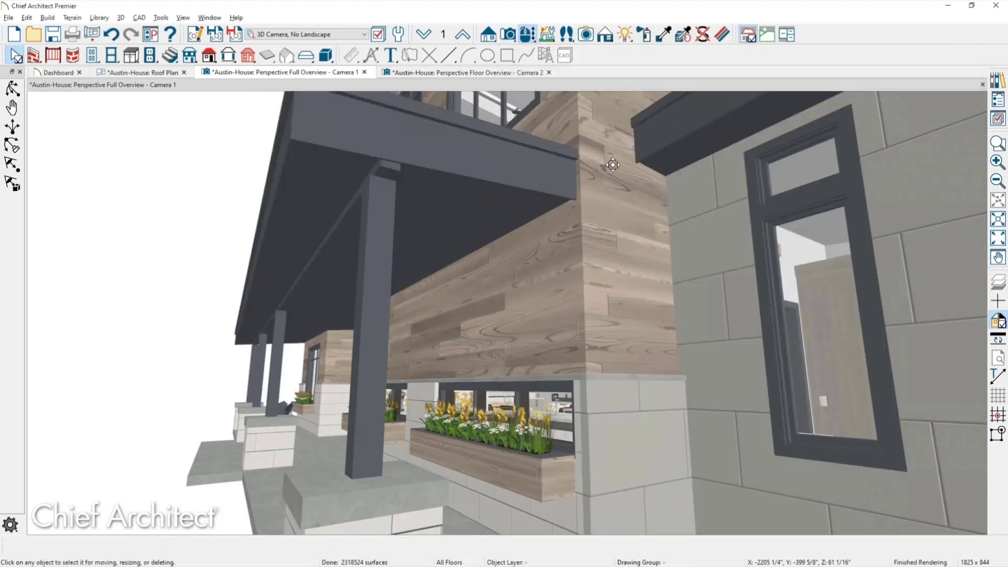
Step: Switch the full overview's active layer set to 3D Framing with the porch roof in view
{"action": "middle_click_drag", "start_coordinate": [613, 164], "coordinate": [609, 185]}
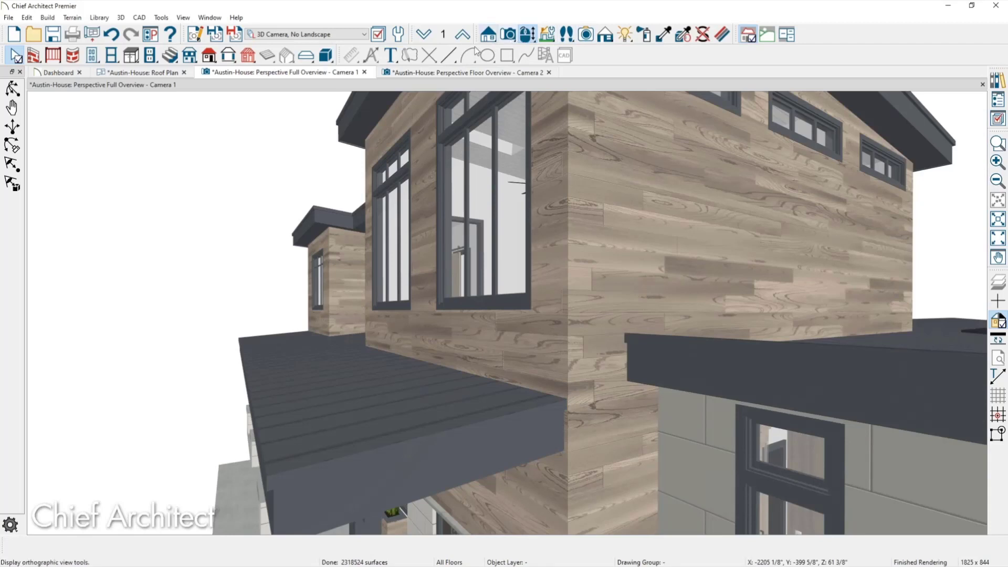
{"action": "left_click", "coordinate": [324, 35]}
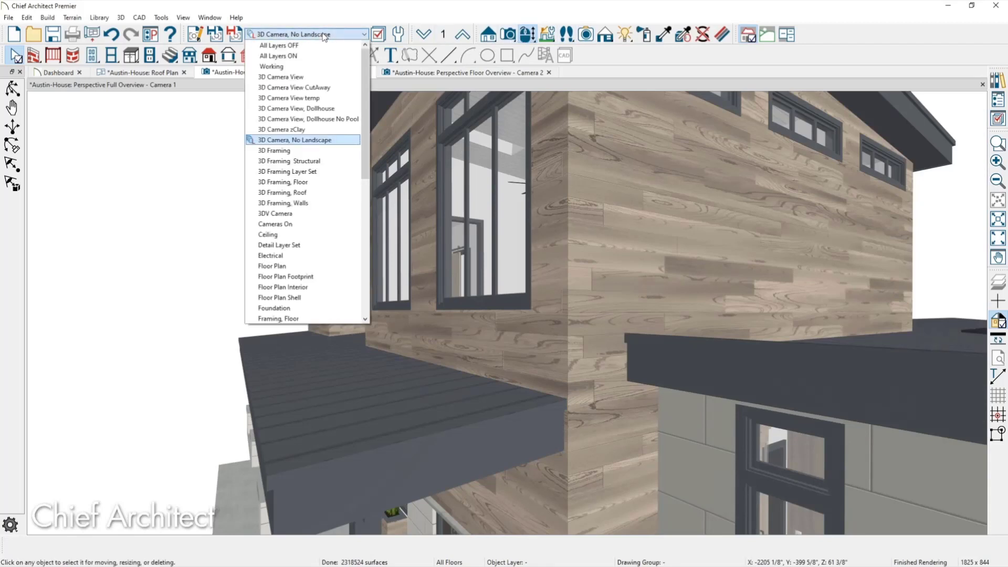
{"action": "left_click", "coordinate": [422, 339]}
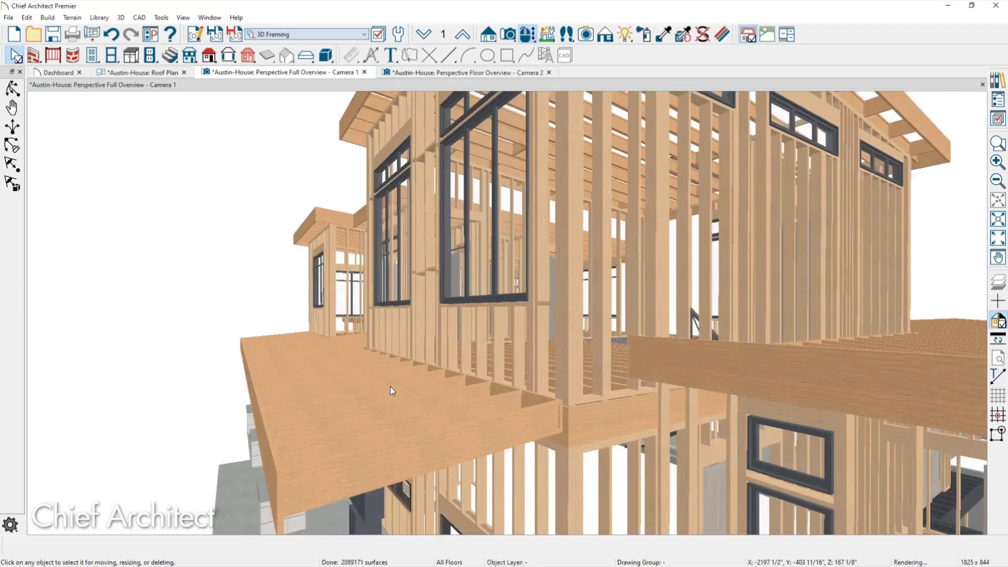
Step: Change the full overview's rendering to a line-edged display and examine the porch roof's fascia framing from above and below
{"action": "left_click_drag", "start_coordinate": [389, 386], "coordinate": [401, 373]}
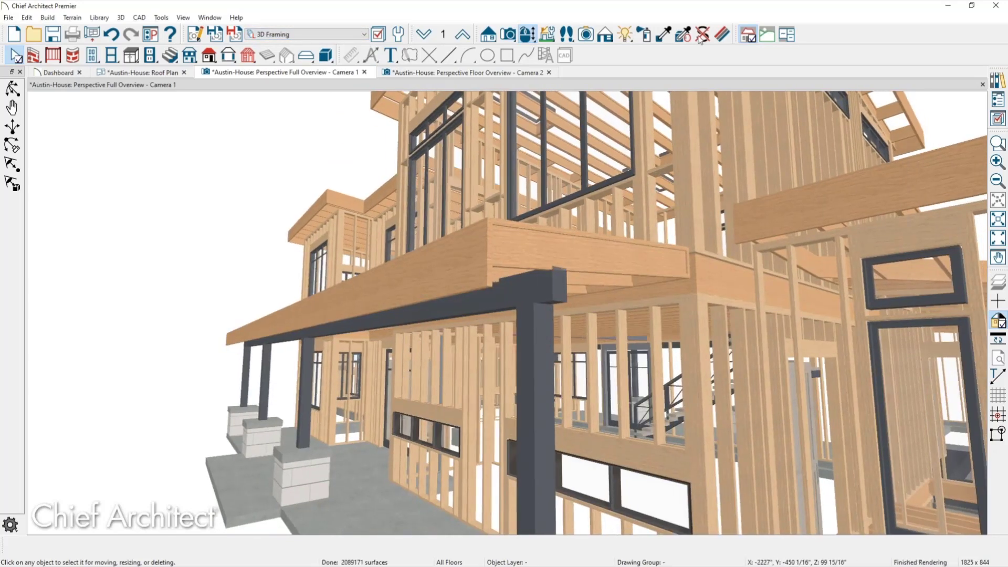
{"action": "left_click", "coordinate": [605, 34]}
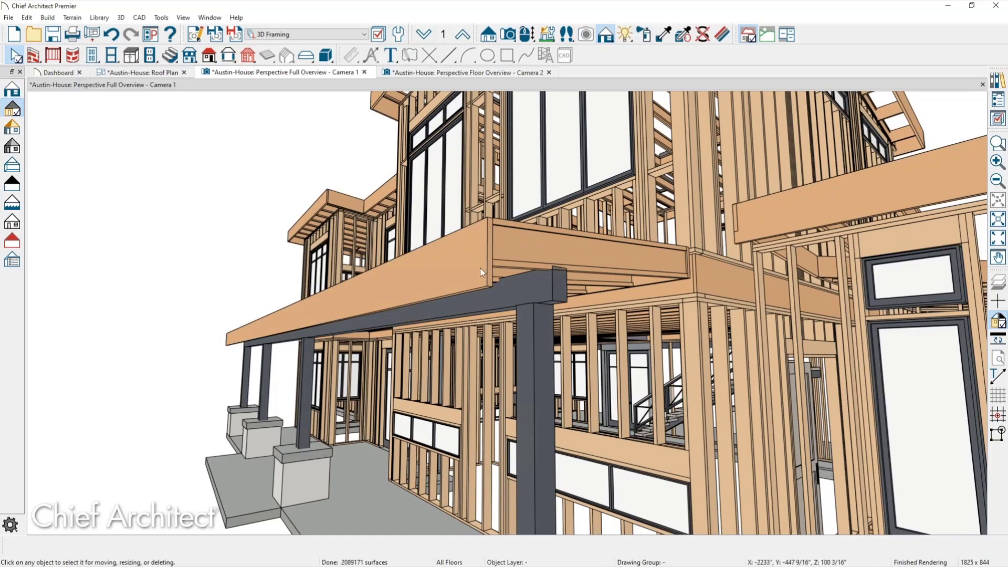
{"action": "middle_click_drag", "start_coordinate": [492, 280], "coordinate": [479, 287]}
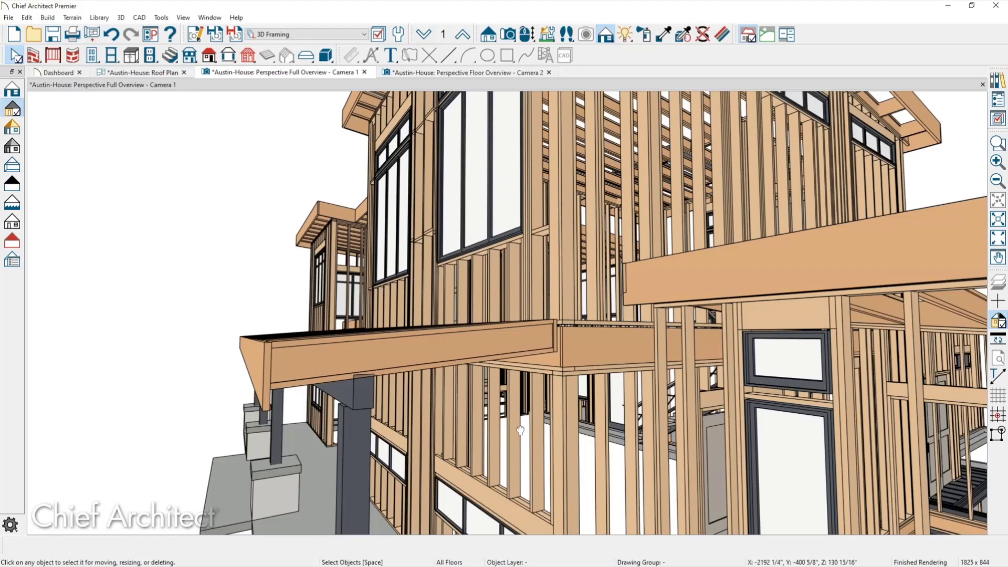
{"action": "middle_click_drag", "start_coordinate": [520, 429], "coordinate": [525, 389]}
{"action": "left_click_drag", "start_coordinate": [524, 389], "coordinate": [539, 392]}
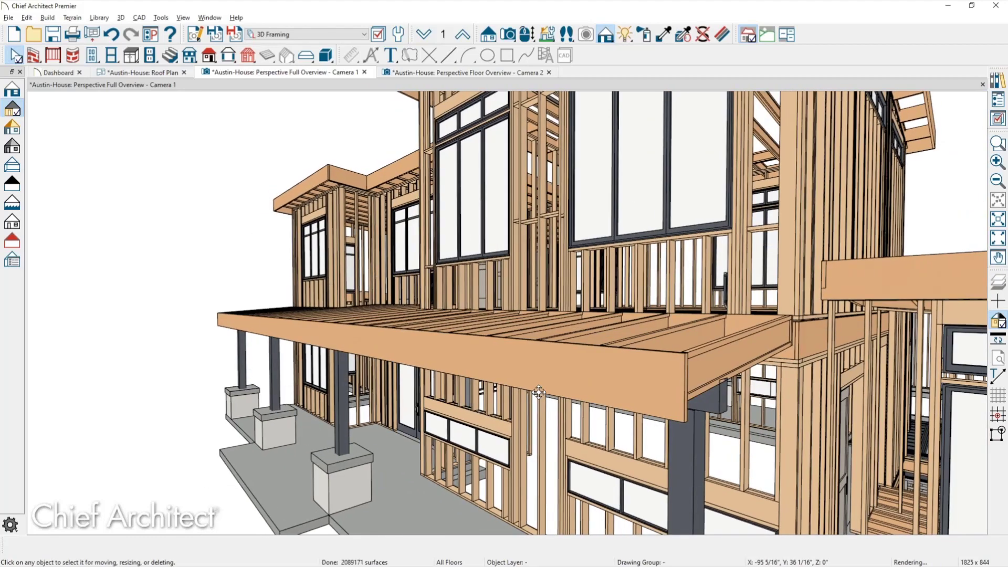
Step: Return the full overview to the 3D Camera View layer set and open the porch roof plane's structure settings
{"action": "left_click", "coordinate": [307, 34]}
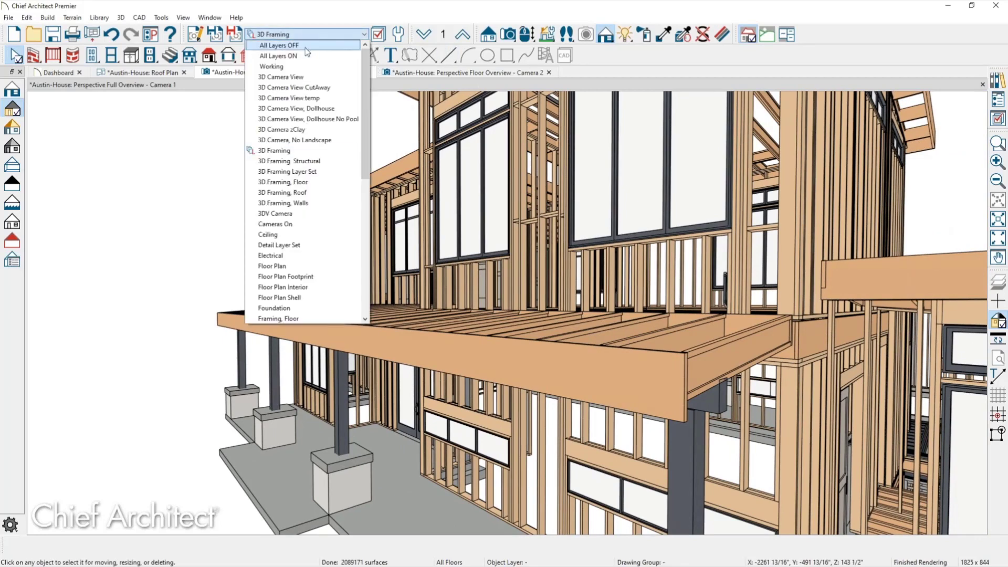
{"action": "left_click", "coordinate": [305, 78]}
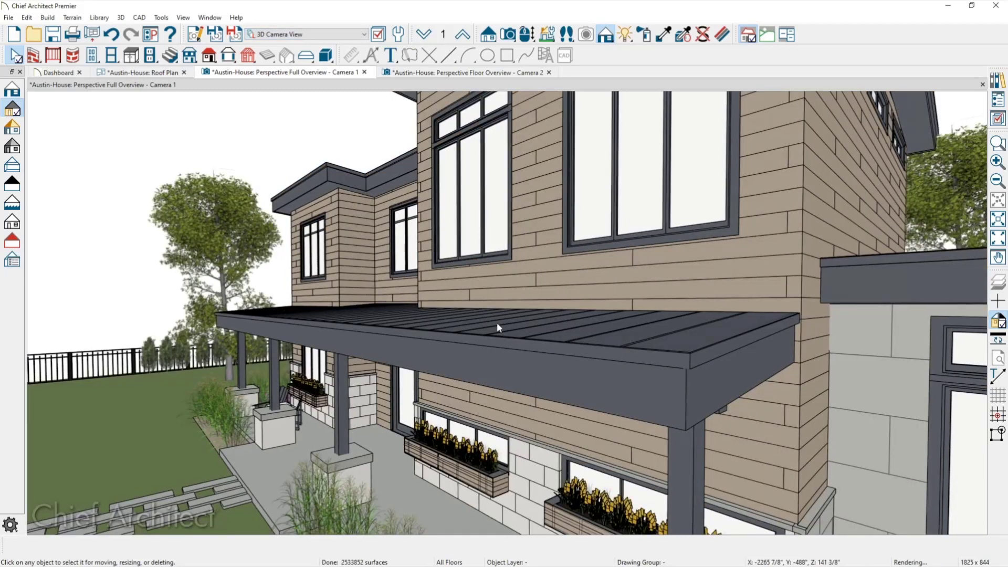
{"action": "left_click", "coordinate": [498, 328]}
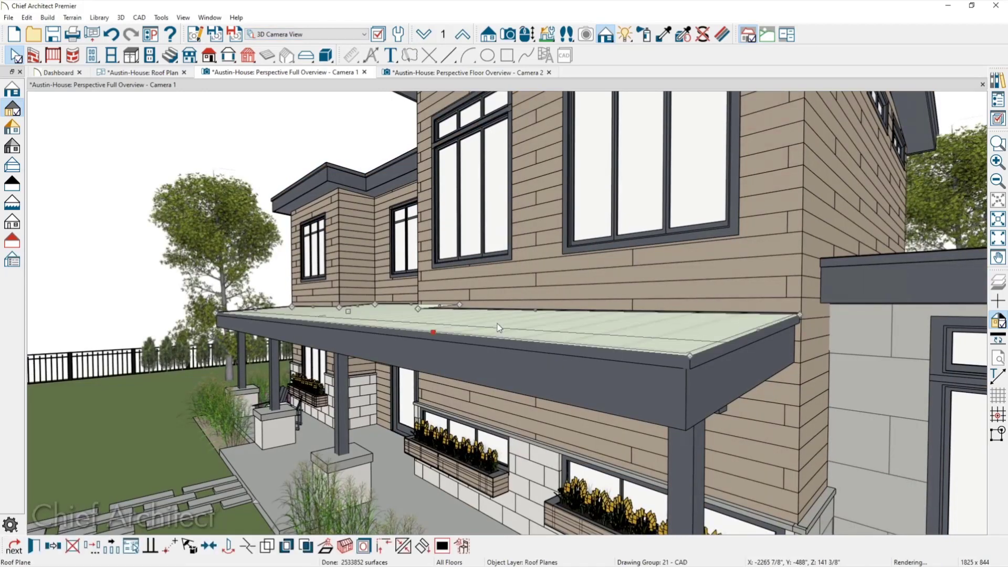
{"action": "double_click", "coordinate": [497, 323]}
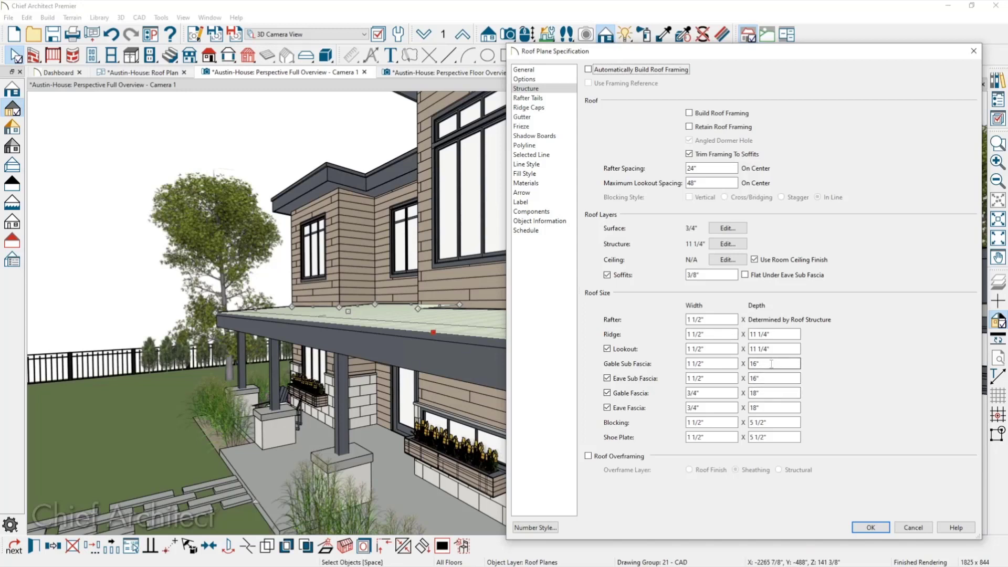
Step: Set the porch roof plane's gable sub fascia and eave sub fascia depths to 9 1/4"
{"action": "left_click_drag", "start_coordinate": [770, 364], "coordinate": [739, 363]}
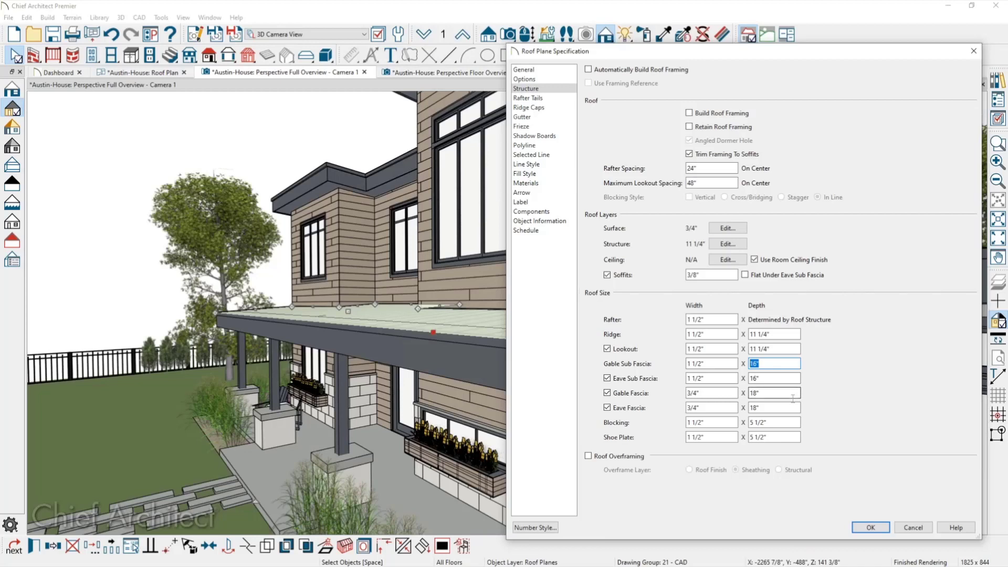
{"action": "type", "text": "9.25"}
{"action": "key", "text": "Tab"}
{"action": "key", "text": "Tab"}
{"action": "key", "text": "Tab"}
{"action": "type", "text": "9.25"}
{"action": "key", "text": "Tab"}
Step: Set the porch roof plane's gable fascia and eave fascia depths to 10" and apply the changes
{"action": "left_click_drag", "start_coordinate": [792, 398], "coordinate": [747, 397]}
{"action": "type", "text": "10"}
{"action": "key", "text": "Tab"}
{"action": "key", "text": "Tab"}
{"action": "key", "text": "Tab"}
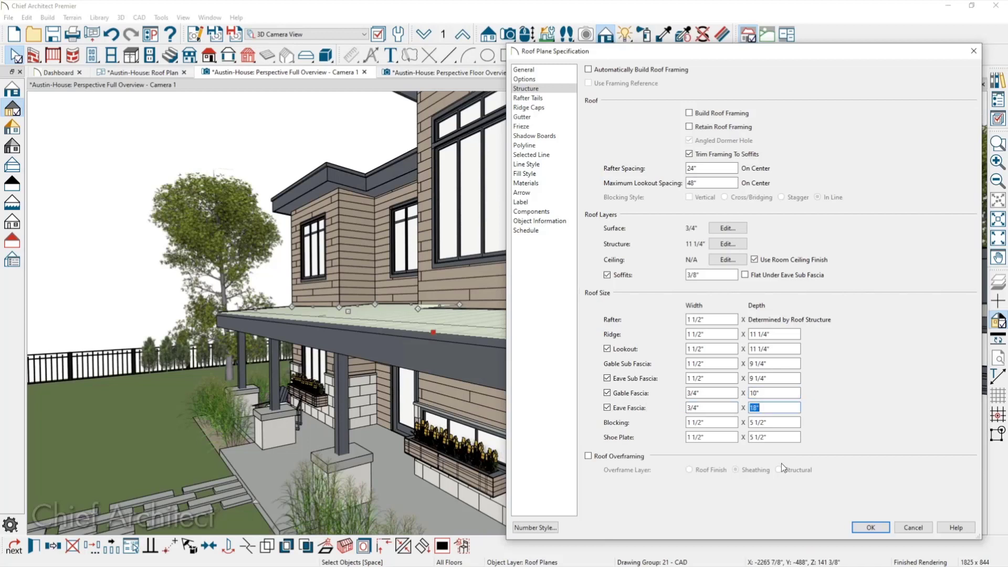
{"action": "type", "text": "10"}
{"action": "left_click", "coordinate": [869, 527]}
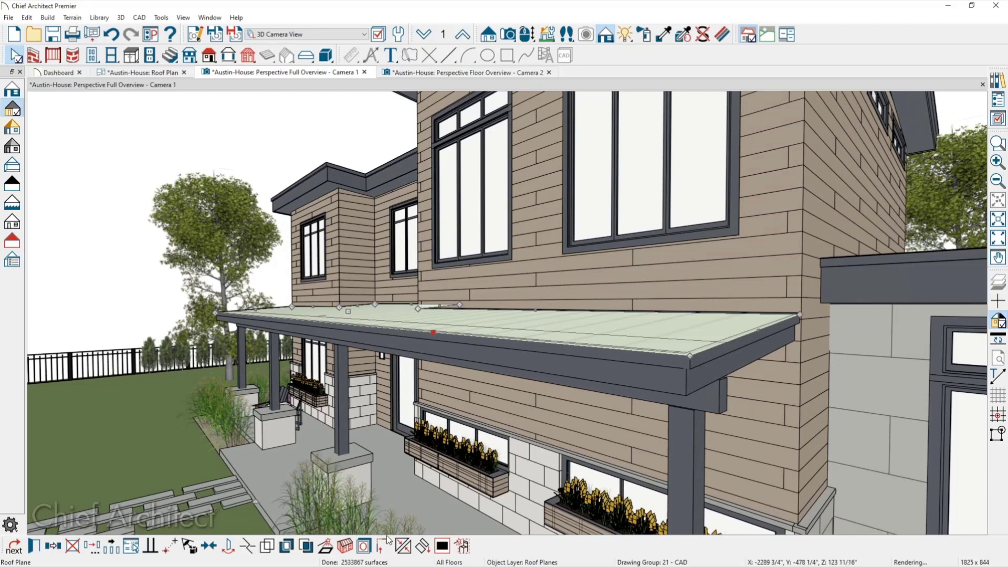
Step: Rebuild the roof framing for the selected porch roof plane and show it with the 3D Framing layer set
{"action": "left_click", "coordinate": [343, 548]}
{"action": "left_click", "coordinate": [575, 300]}
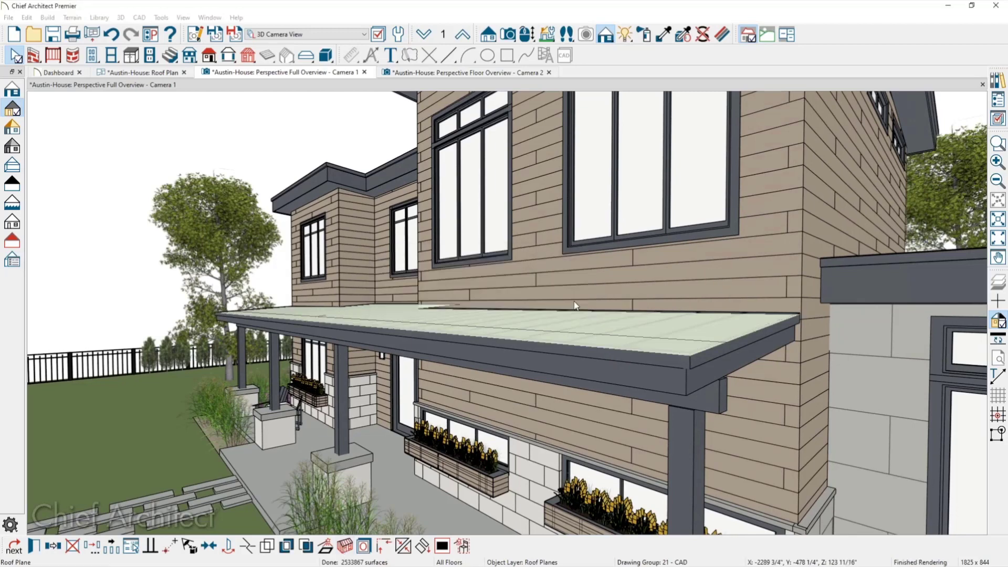
{"action": "left_click", "coordinate": [574, 311]}
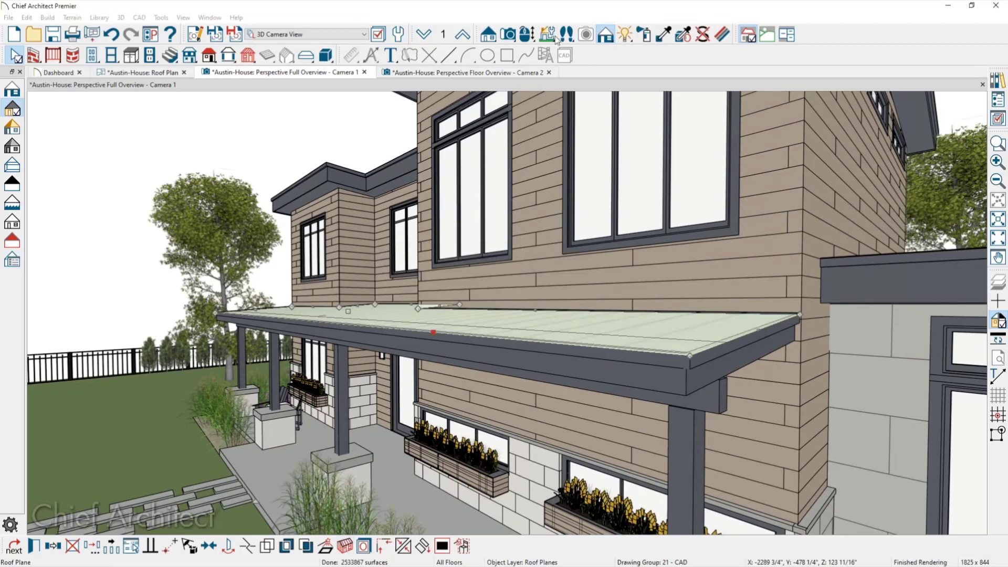
{"action": "left_click", "coordinate": [311, 35]}
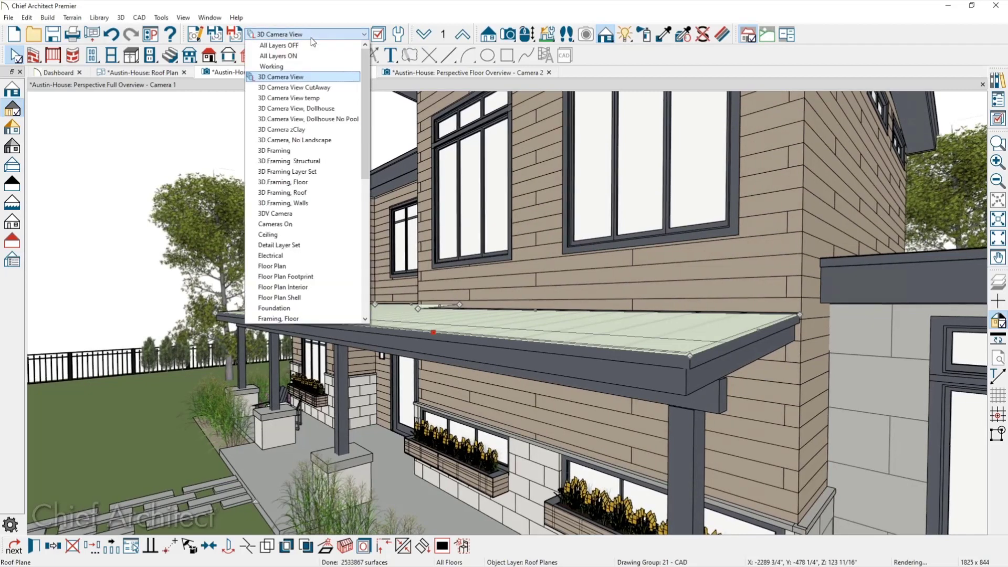
{"action": "left_click", "coordinate": [306, 154]}
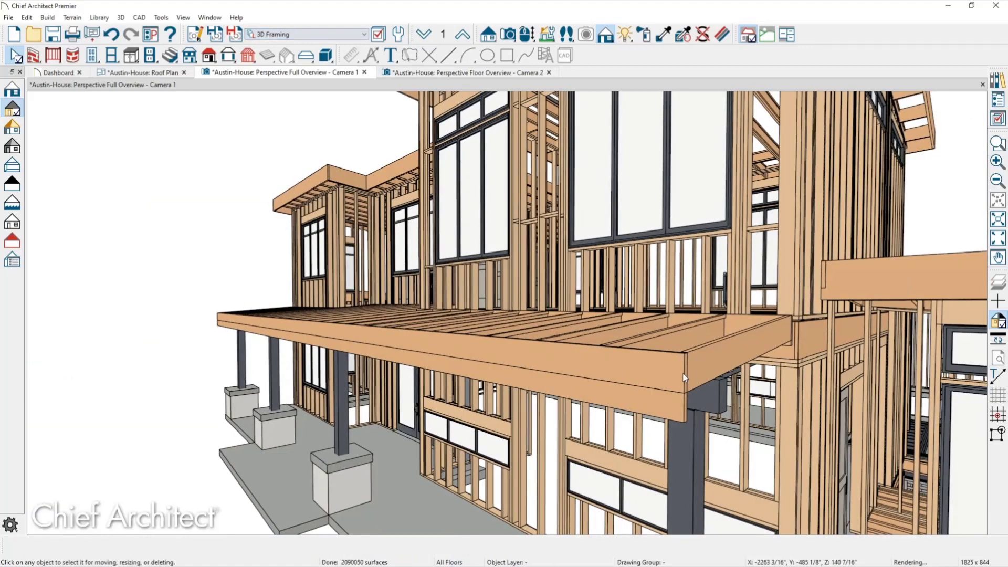
Step: Inspect the depth settings of the porch roof's subfascia members along the eave and the gable end
{"action": "middle_click_drag", "start_coordinate": [683, 376], "coordinate": [683, 383]}
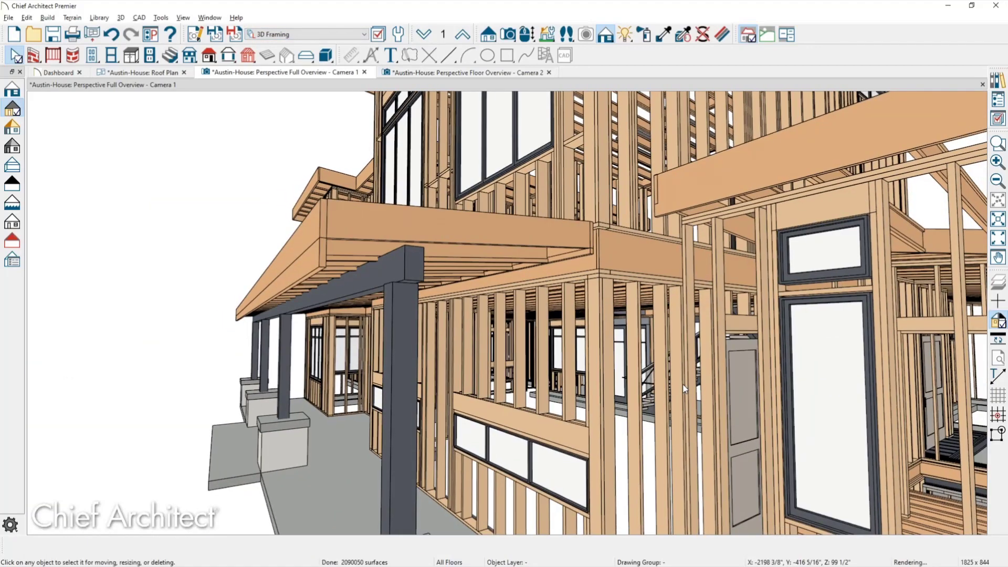
{"action": "left_click", "coordinate": [308, 272]}
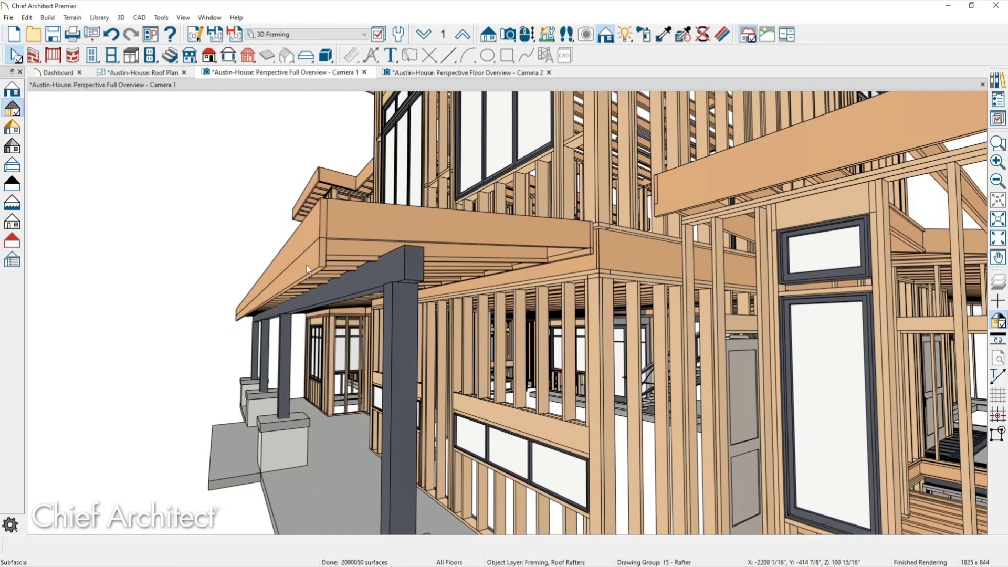
{"action": "double_click", "coordinate": [366, 279]}
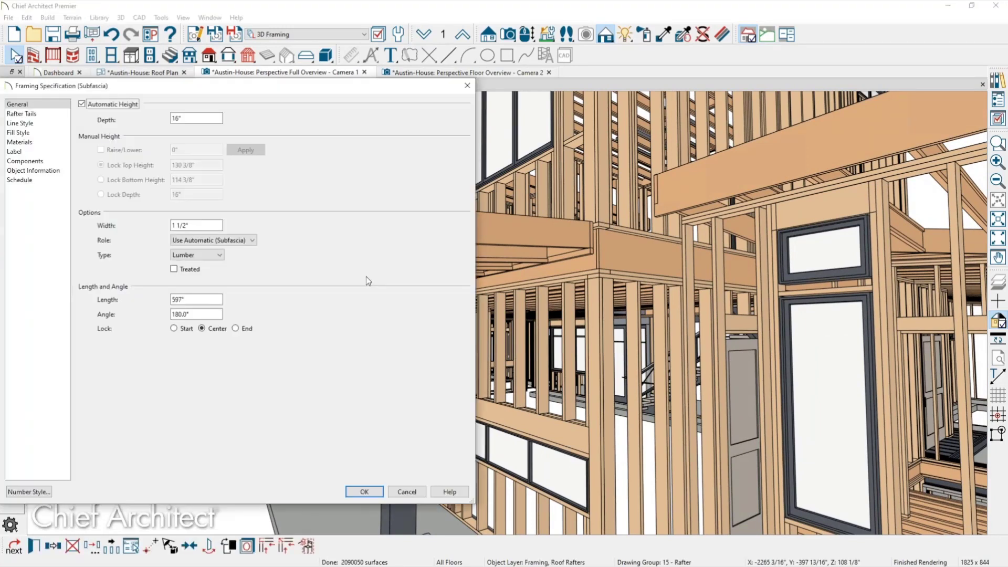
{"action": "key", "text": "Escape"}
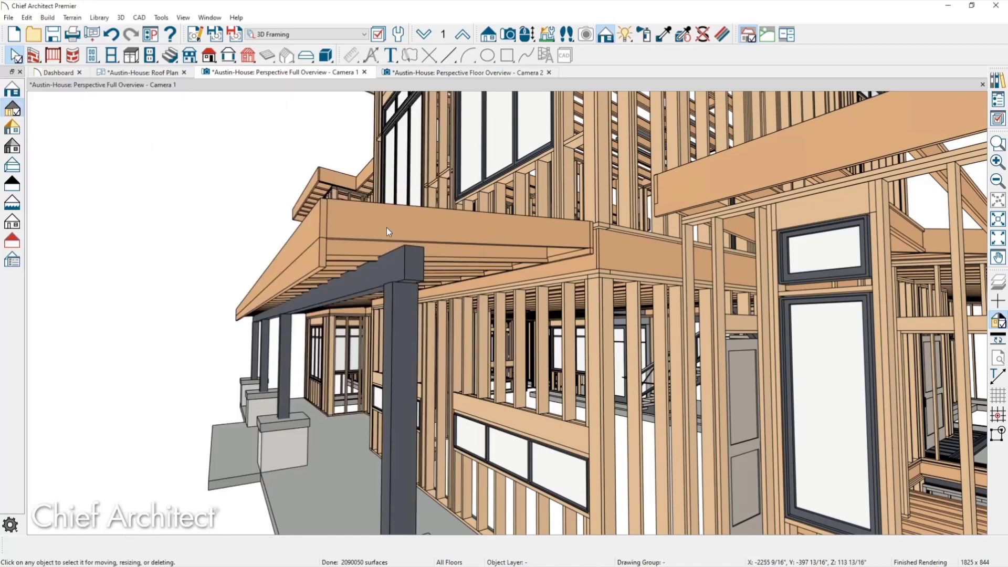
{"action": "left_click", "coordinate": [386, 228]}
{"action": "double_click", "coordinate": [386, 227]}
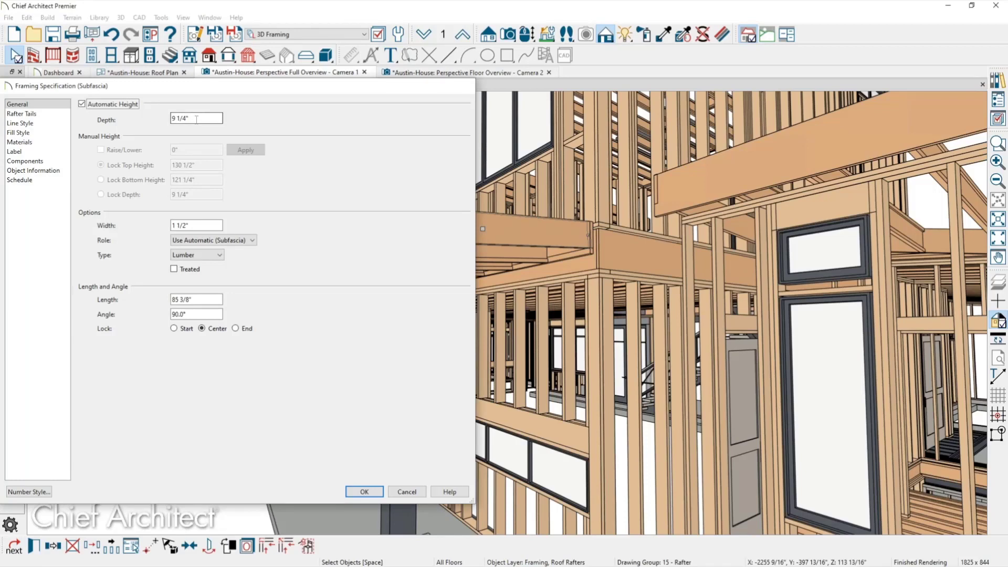
{"action": "key", "text": "Return"}
Step: Inspect the depth and type settings of a porch rafter, comparing it with the surrounding subfascia and fascia framing
{"action": "left_click", "coordinate": [352, 247]}
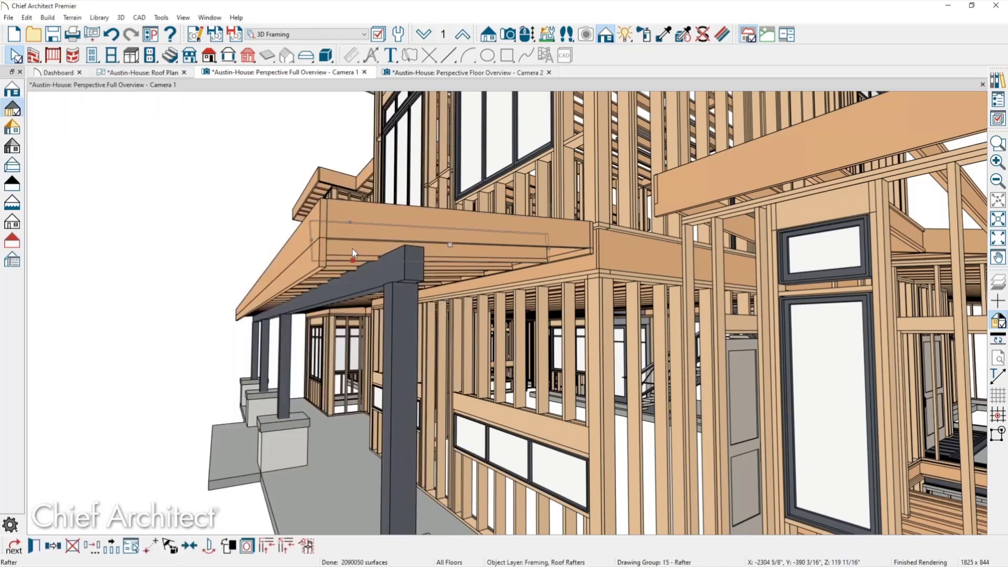
{"action": "scroll", "coordinate": [457, 266], "scroll_direction": "up", "scroll_amount": 3}
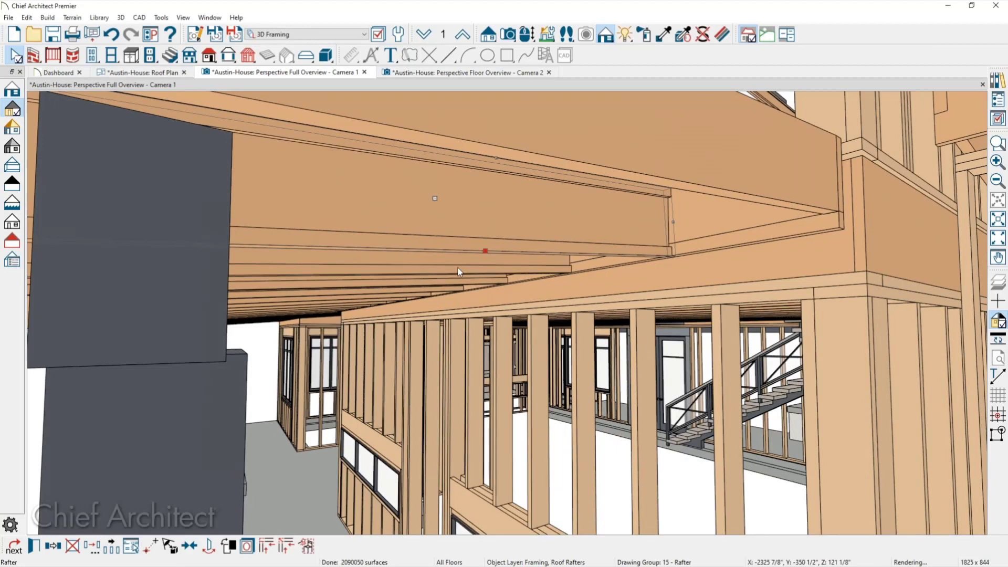
{"action": "double_click", "coordinate": [557, 225]}
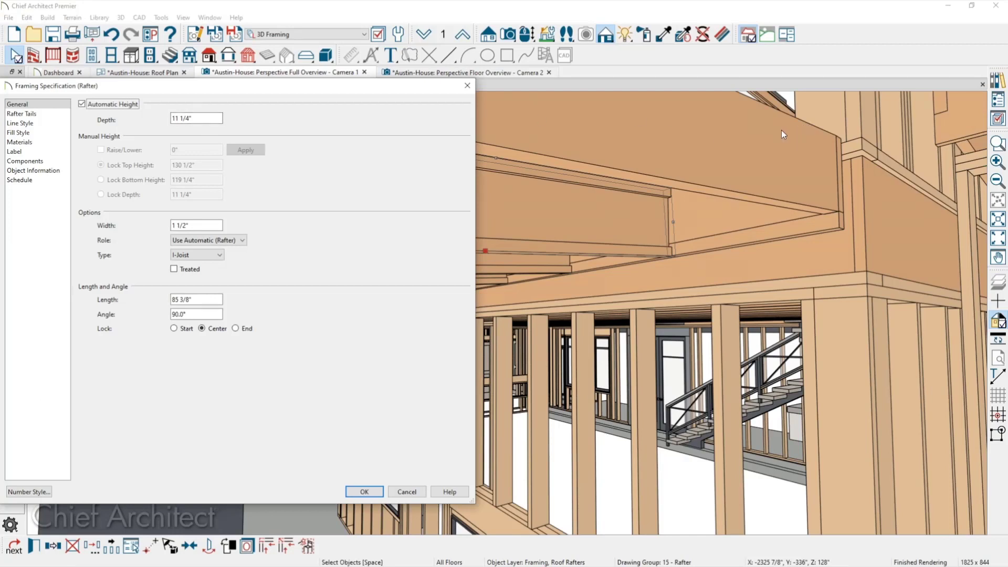
{"action": "left_click", "coordinate": [467, 90]}
{"action": "scroll", "coordinate": [555, 223], "scroll_direction": "down", "scroll_amount": 3}
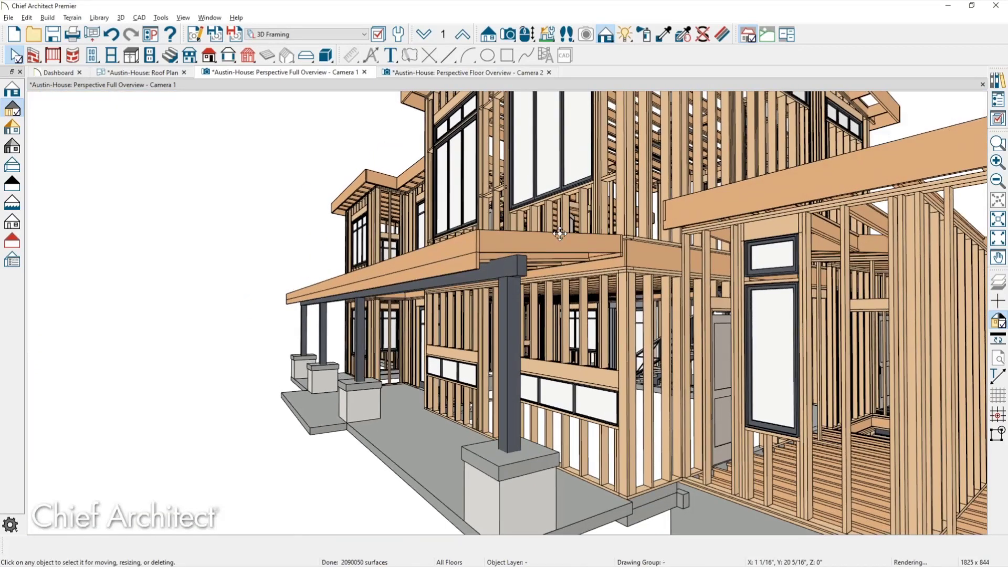
{"action": "middle_click_drag", "start_coordinate": [560, 233], "coordinate": [558, 242]}
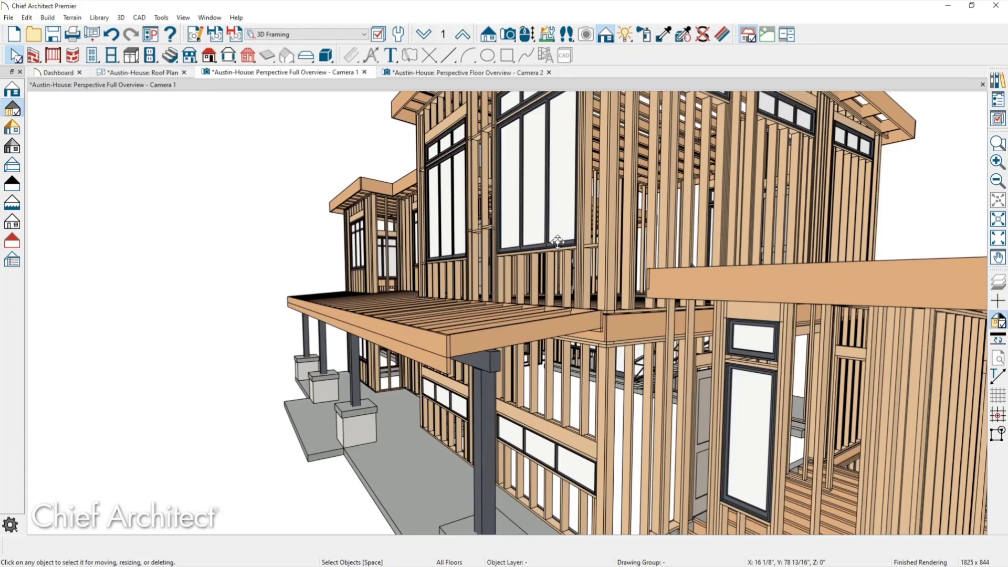
Step: Show the Qs.jpg image in Photos and return to the framing overview in Chief Architect
{"action": "key", "text": "alt+Tab"}
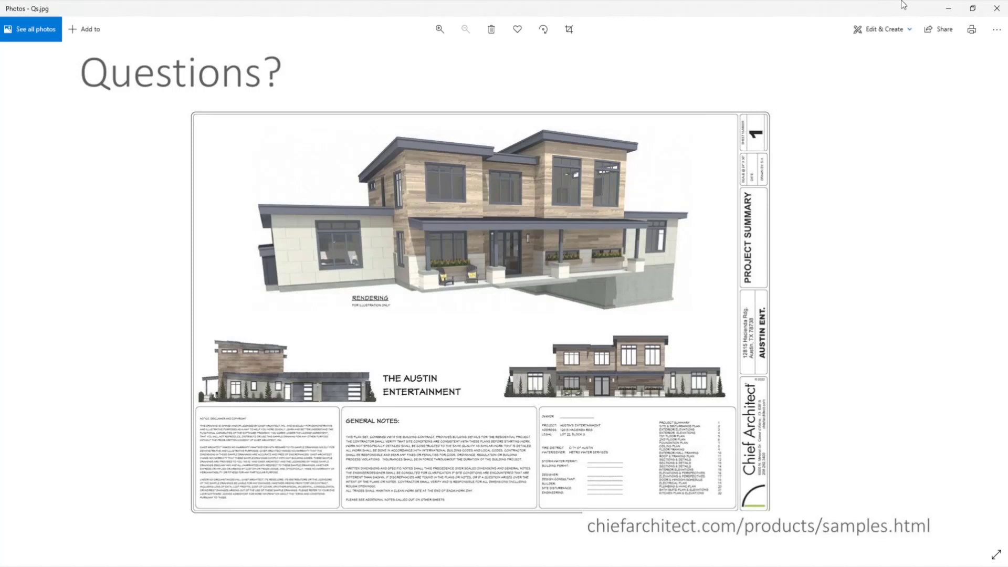
{"action": "left_click", "coordinate": [949, 11]}
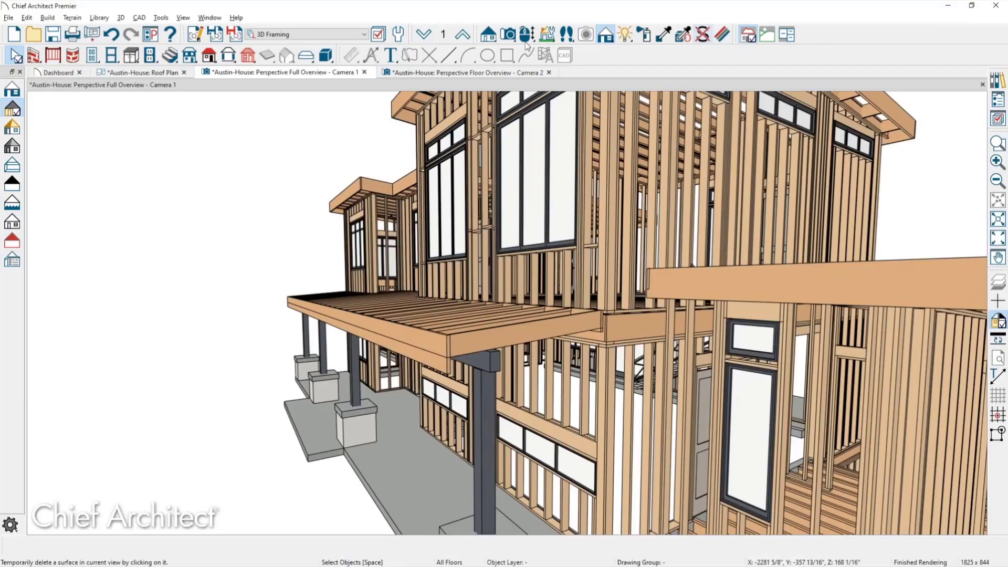
Step: Close both Austin-House perspective overviews and the roof plan, and open the recent file 4wbh.plan
{"action": "left_click", "coordinate": [547, 72]}
{"action": "left_click", "coordinate": [364, 72]}
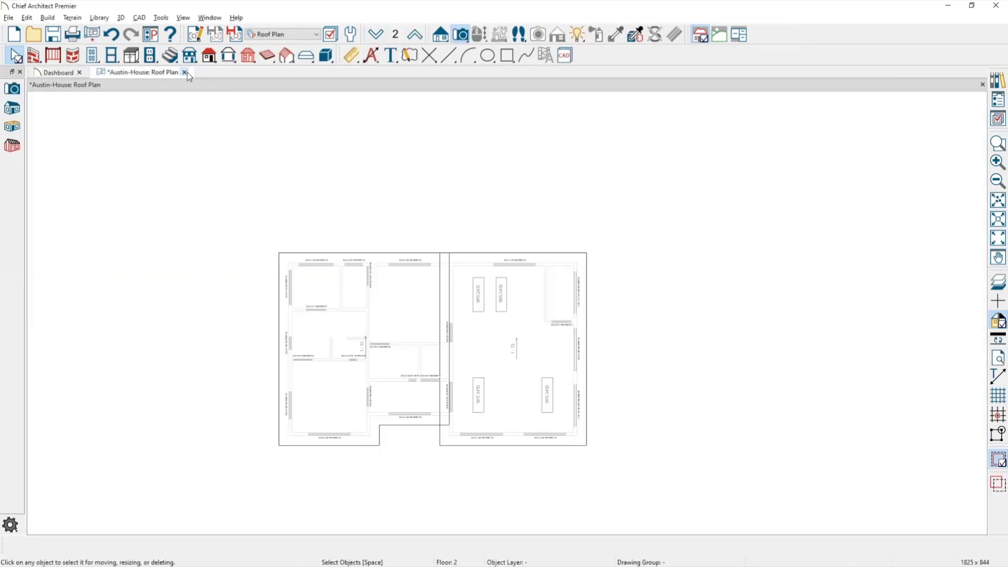
{"action": "left_click", "coordinate": [183, 72]}
{"action": "left_click", "coordinate": [556, 304]}
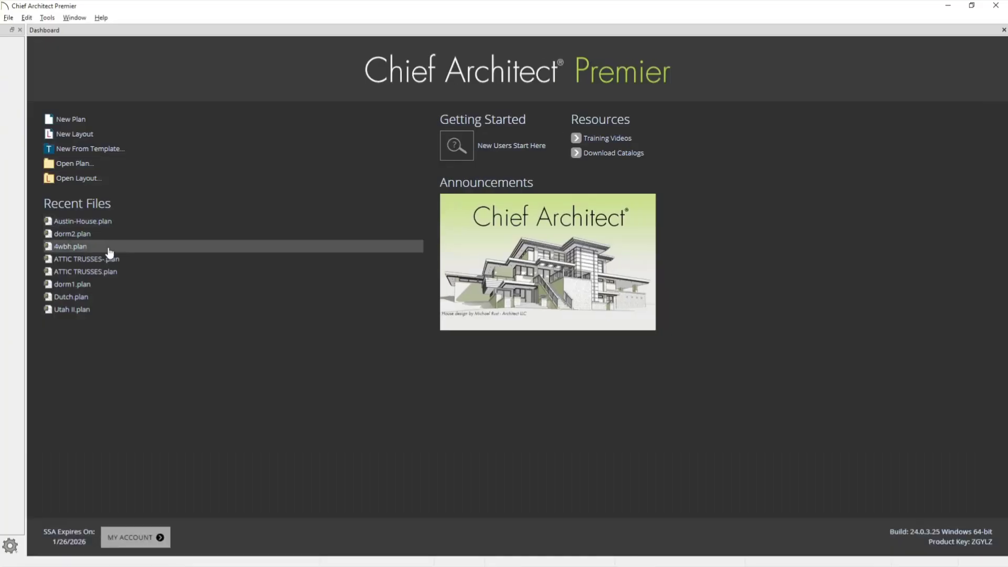
{"action": "left_click", "coordinate": [109, 248]}
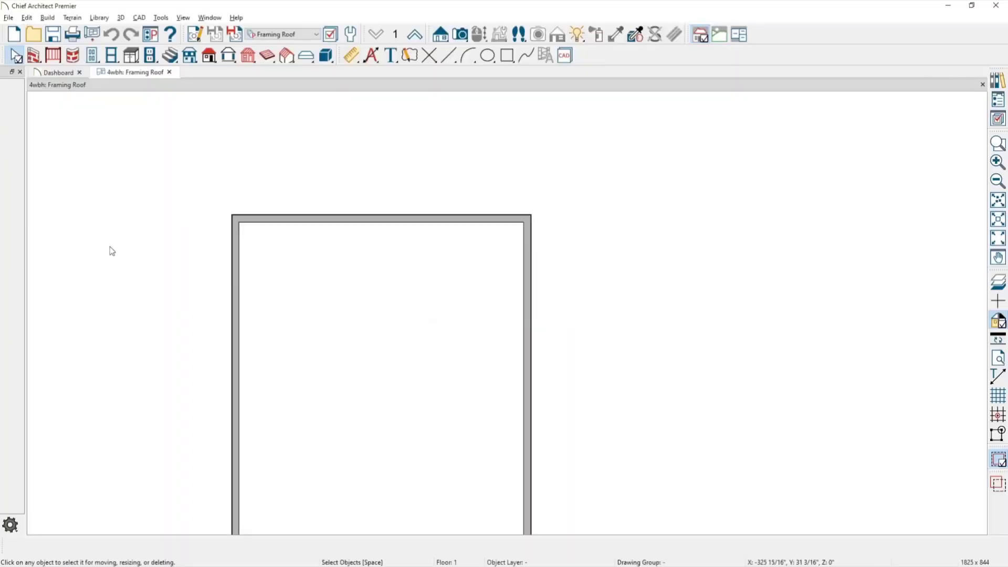
Step: Define the two shorter, horizontal walls of the rectangular building as full gable walls
{"action": "middle_click_drag", "start_coordinate": [334, 247], "coordinate": [354, 204]}
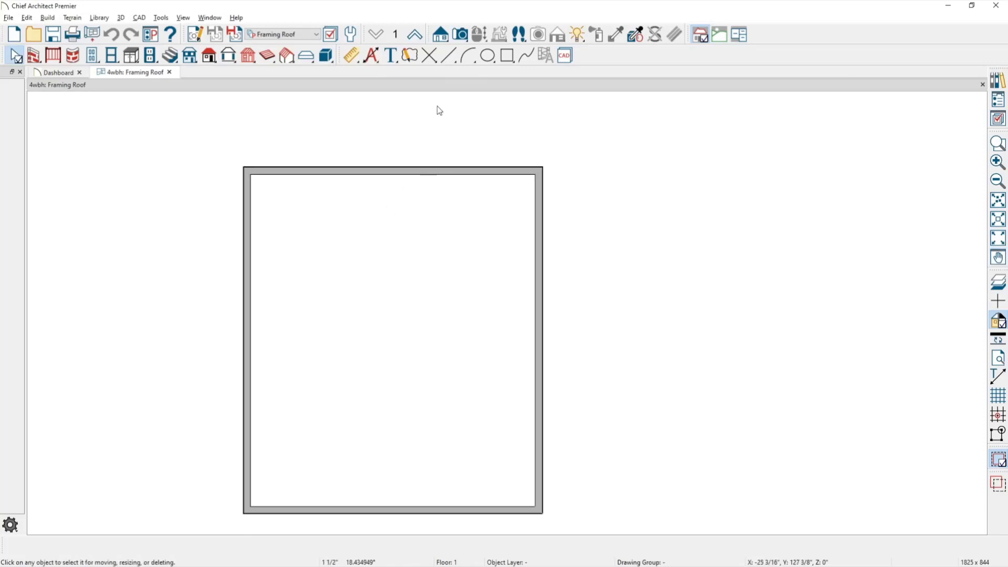
{"action": "left_click", "coordinate": [433, 172]}
{"action": "left_click", "coordinate": [381, 519], "text": "shift"}
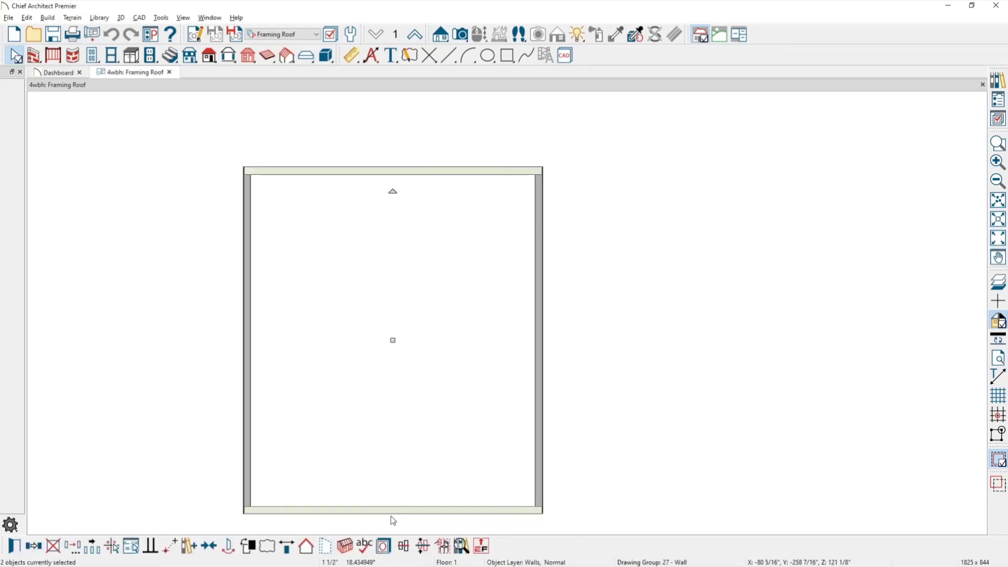
{"action": "left_click", "coordinate": [307, 546]}
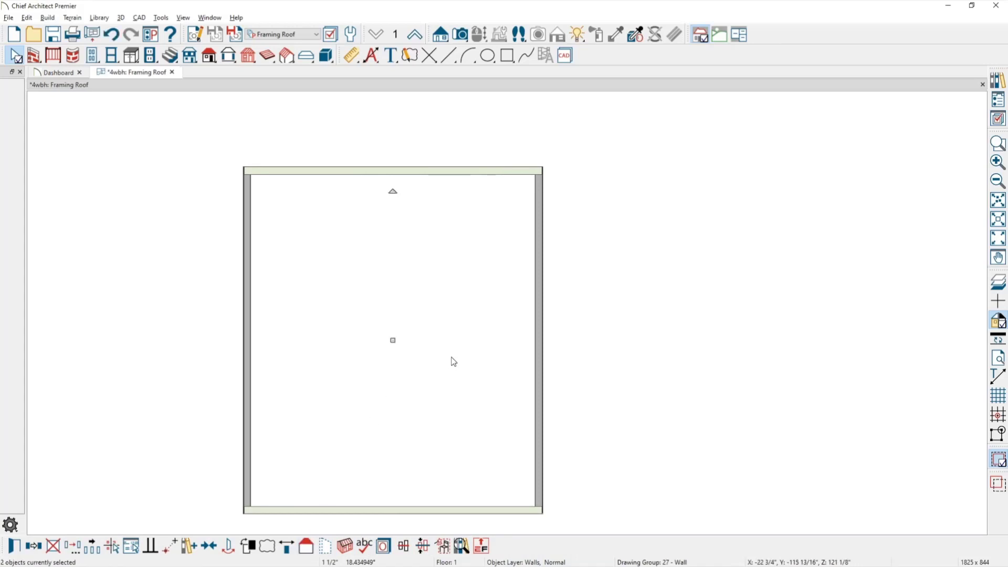
{"action": "middle_click_drag", "start_coordinate": [451, 357], "coordinate": [496, 326]}
{"action": "key", "text": "Escape"}
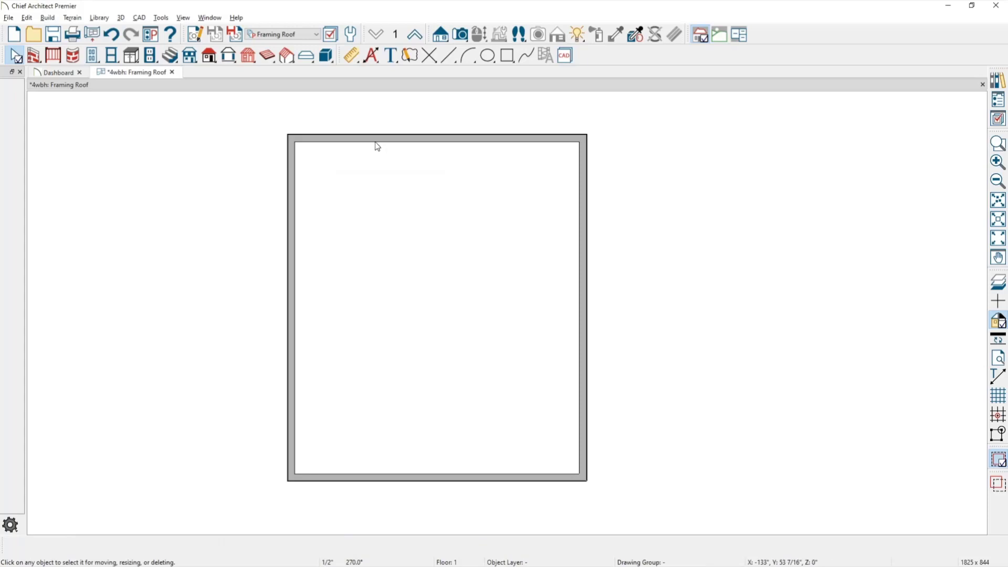
Step: Turn on automatic roof framing and add the RT07 rafter tail profile from the core Rafter Tails library to the roof defaults
{"action": "key", "text": "r"}
{"action": "left_click", "coordinate": [137, 93]}
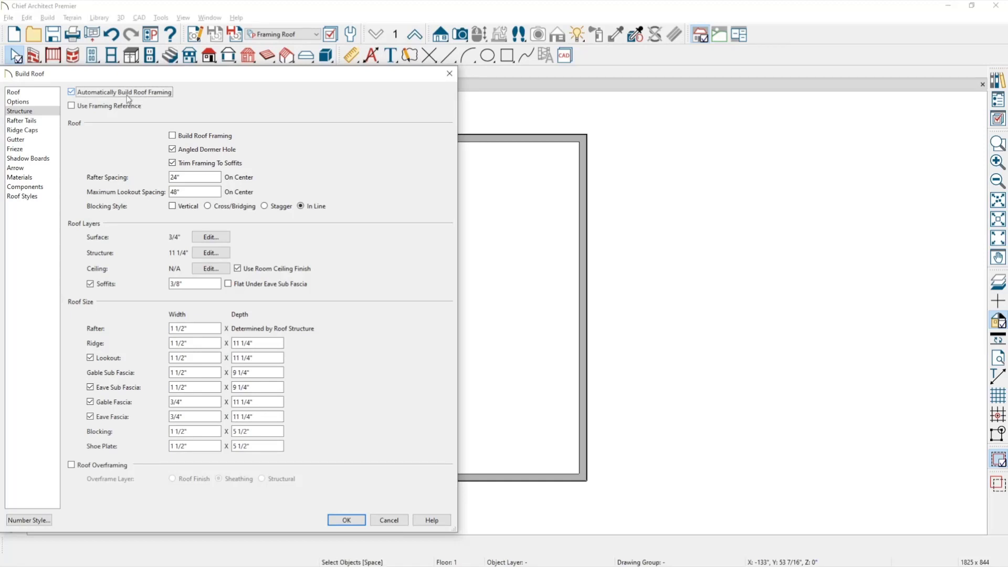
{"action": "left_click", "coordinate": [45, 121]}
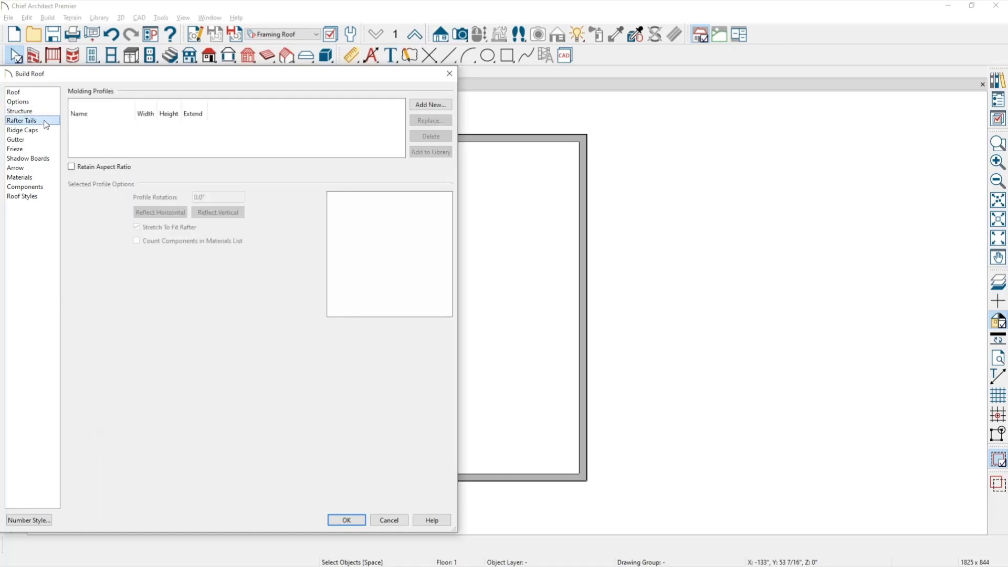
{"action": "left_click", "coordinate": [420, 106]}
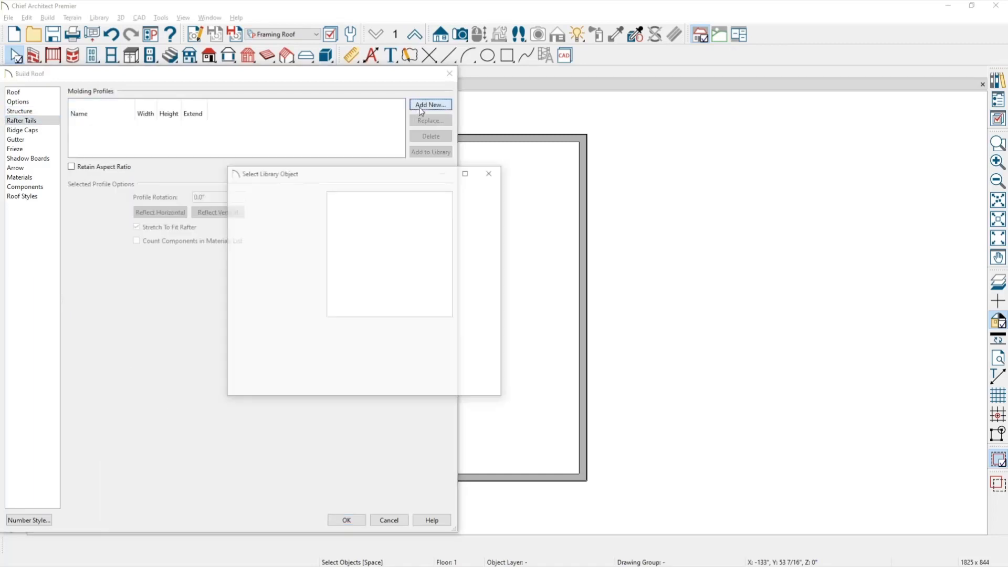
{"action": "left_click", "coordinate": [235, 222]}
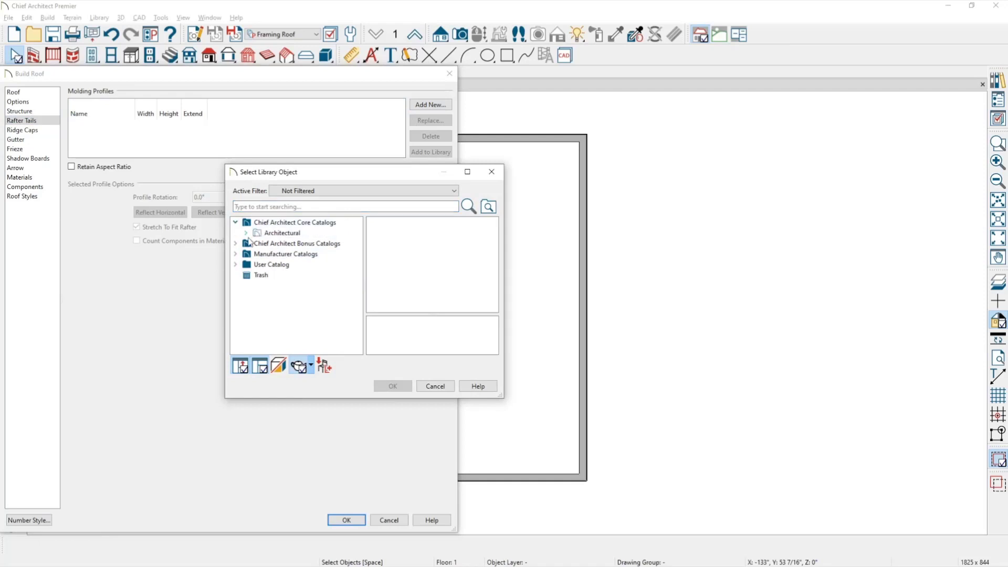
{"action": "left_click", "coordinate": [246, 233]}
{"action": "left_click", "coordinate": [294, 243]}
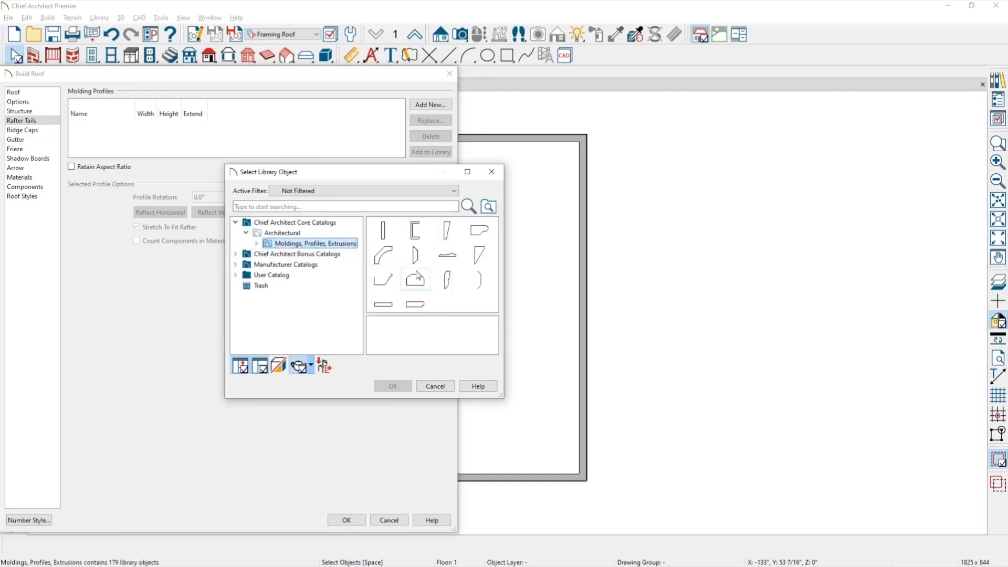
{"action": "left_click", "coordinate": [256, 243]}
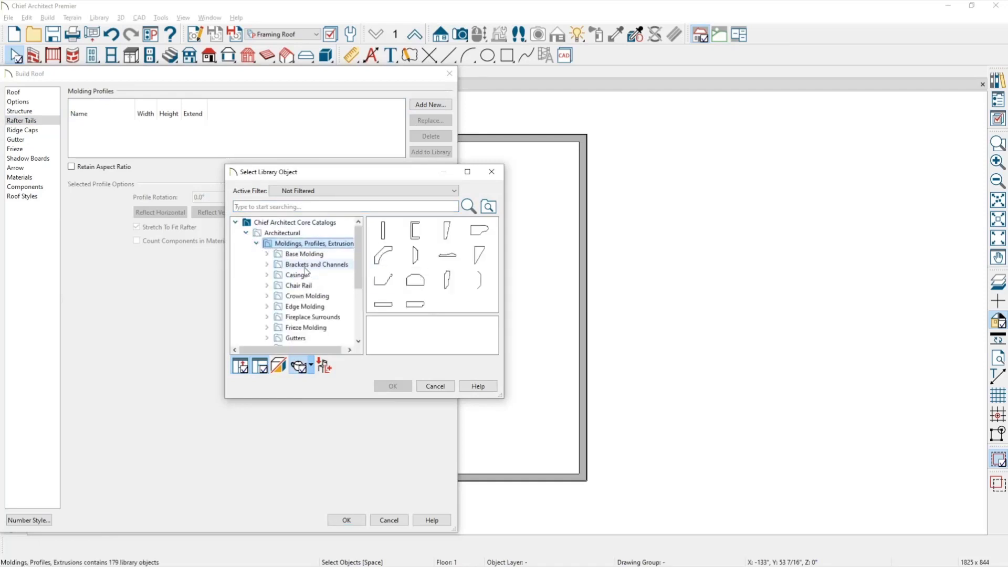
{"action": "scroll", "coordinate": [305, 271], "scroll_direction": "down", "scroll_amount": 2}
{"action": "left_click", "coordinate": [300, 306]}
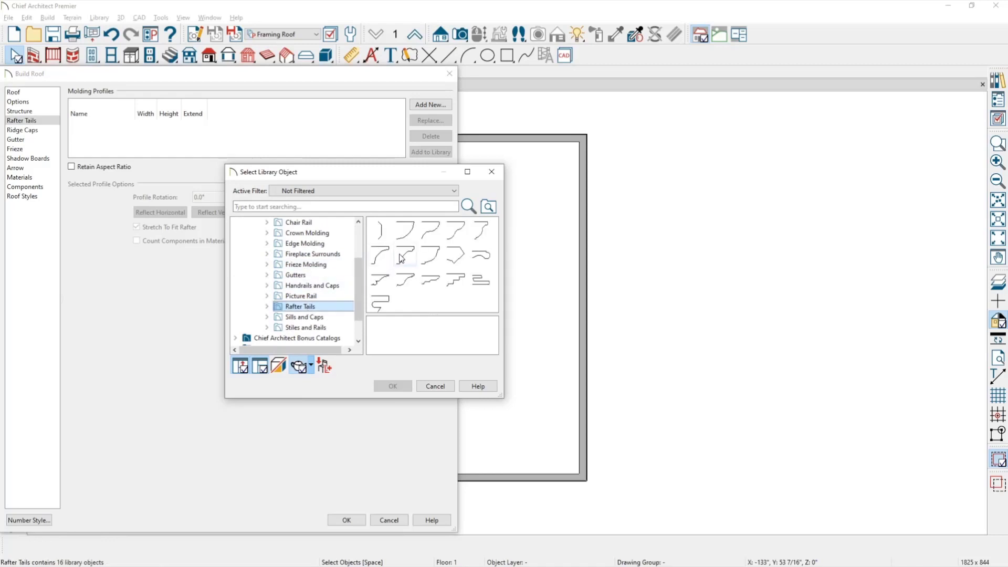
{"action": "left_click", "coordinate": [404, 255]}
{"action": "left_click", "coordinate": [395, 386]}
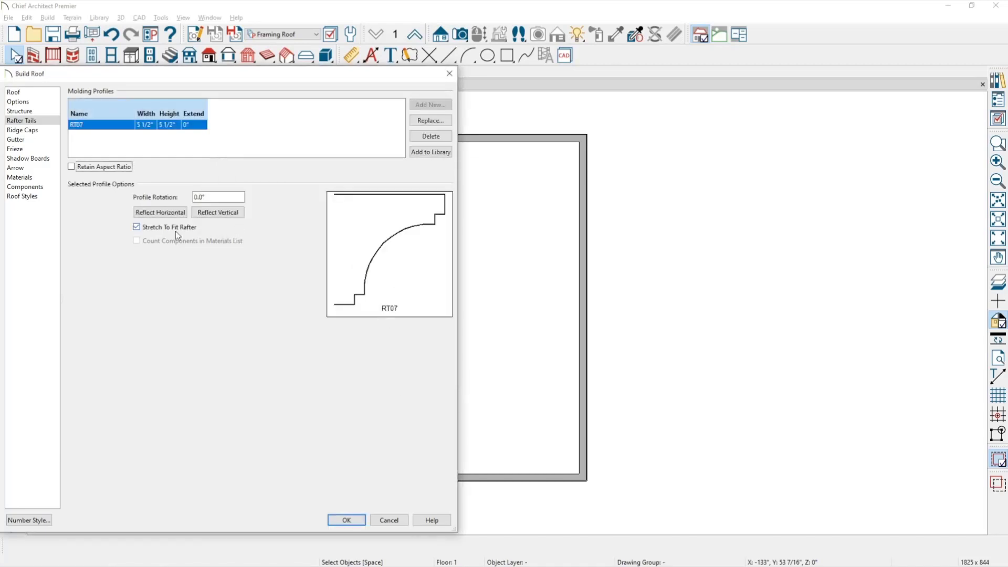
Step: Exclude soffits from the roof structure settings and apply the roof settings
{"action": "left_click", "coordinate": [31, 113]}
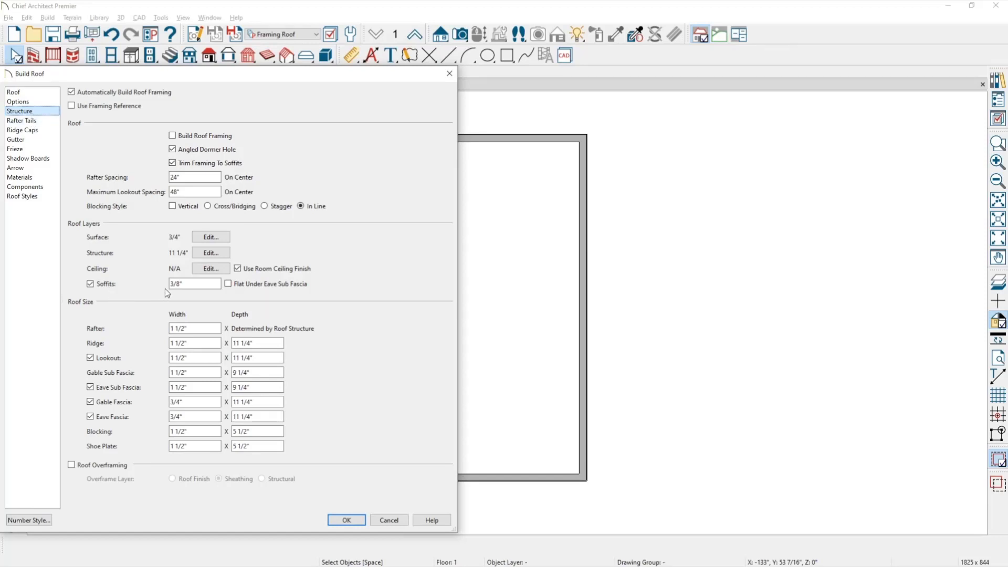
{"action": "left_click", "coordinate": [105, 285]}
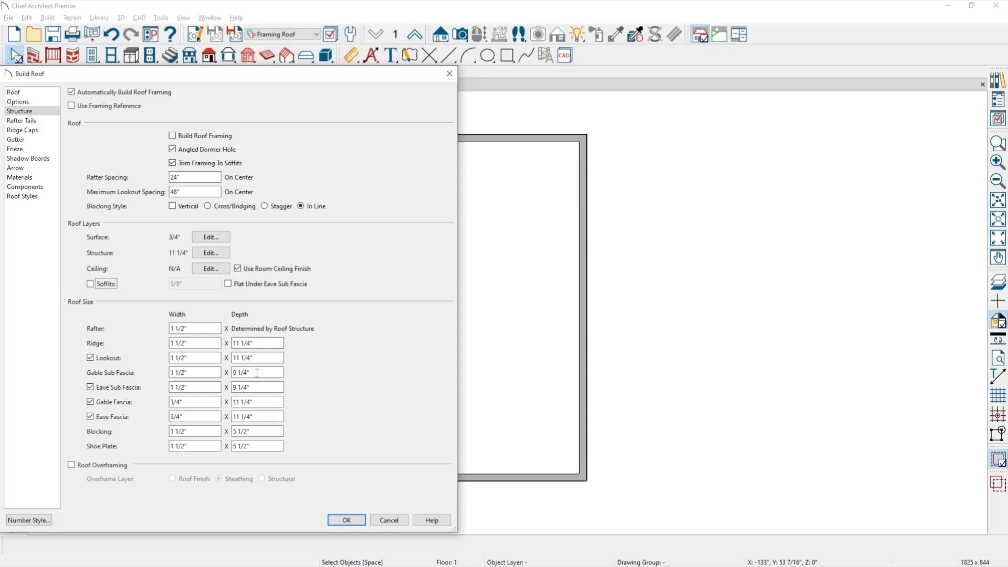
{"action": "left_click", "coordinate": [346, 520]}
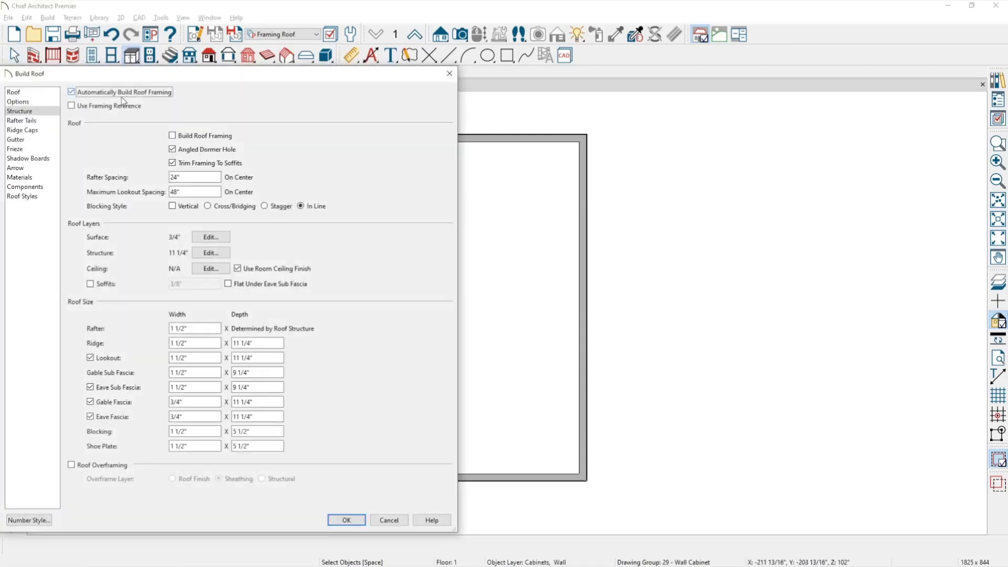
{"action": "left_click", "coordinate": [352, 518]}
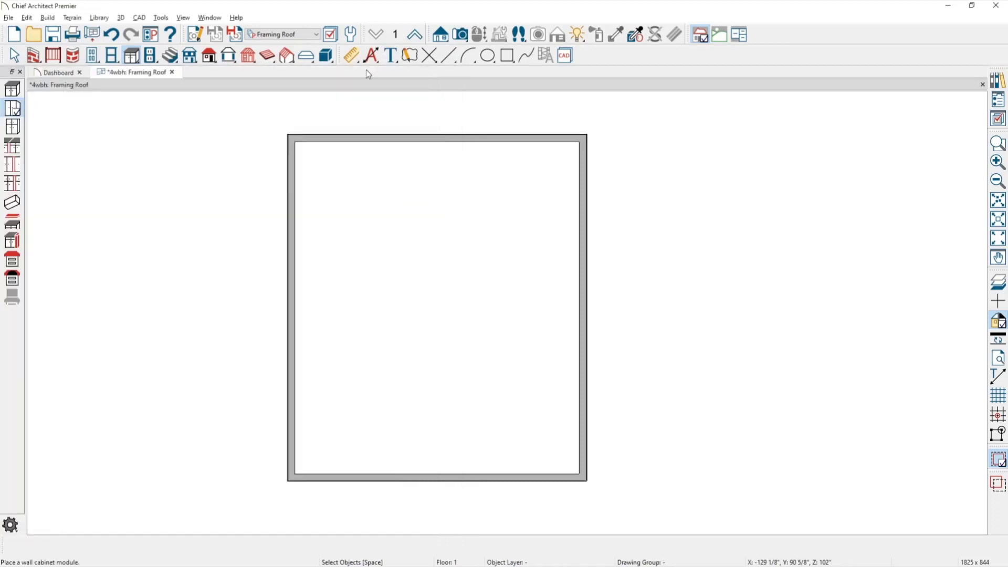
Step: Switch the plan to the Roof Plan view and generate the gable roof planes with Auto Rebuild Roofs enabled
{"action": "left_click", "coordinate": [315, 35]}
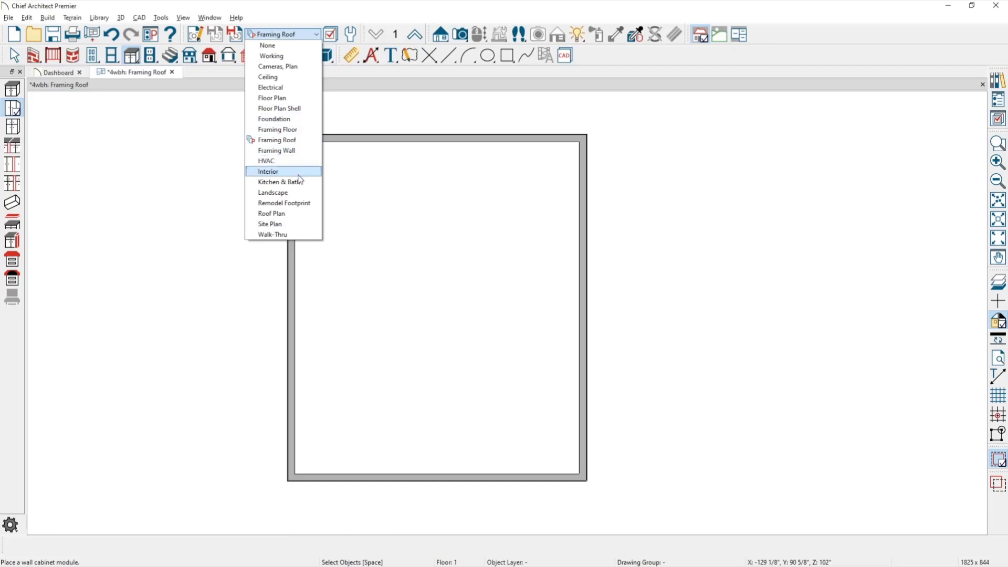
{"action": "left_click", "coordinate": [281, 213]}
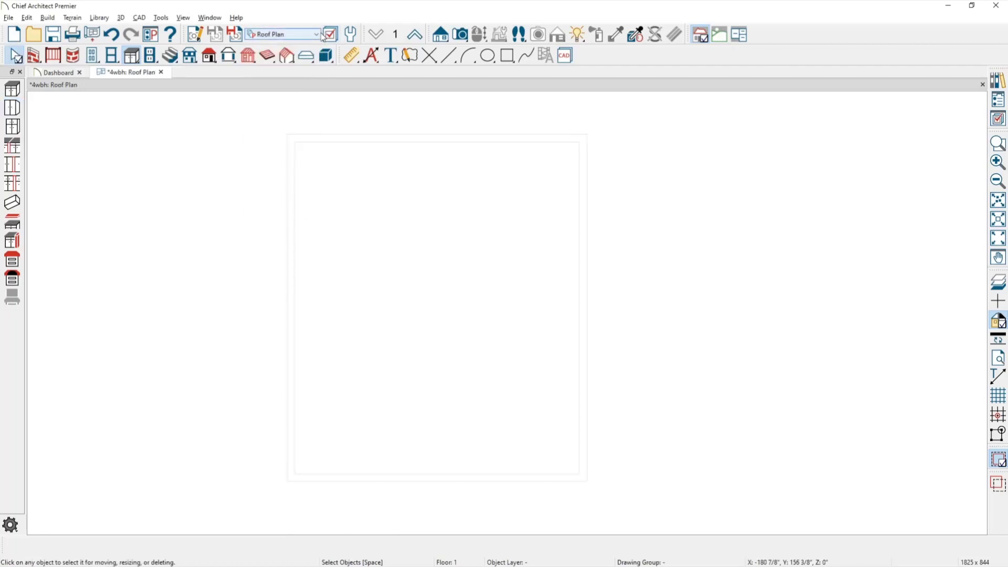
{"action": "key", "text": "r"}
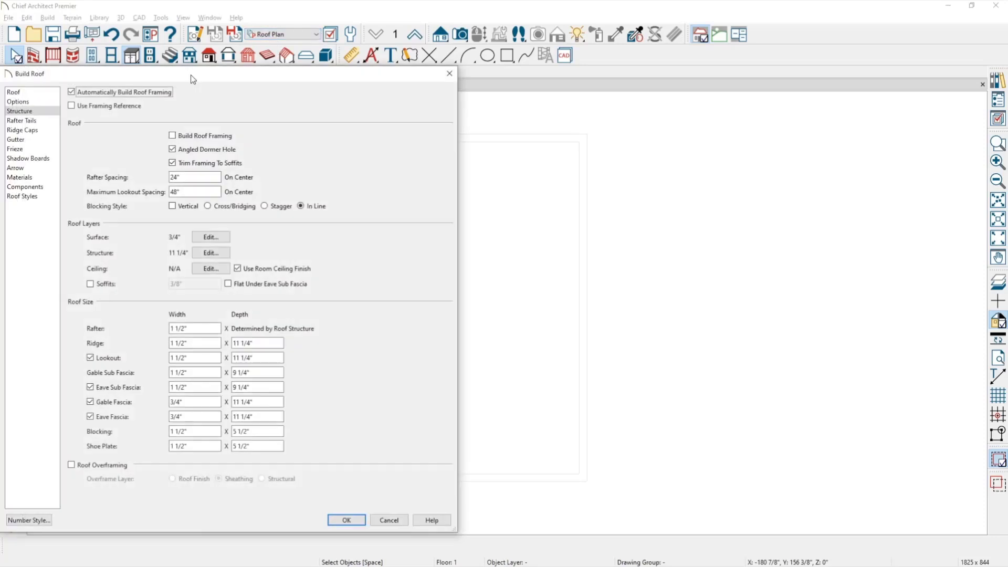
{"action": "left_click", "coordinate": [40, 93]}
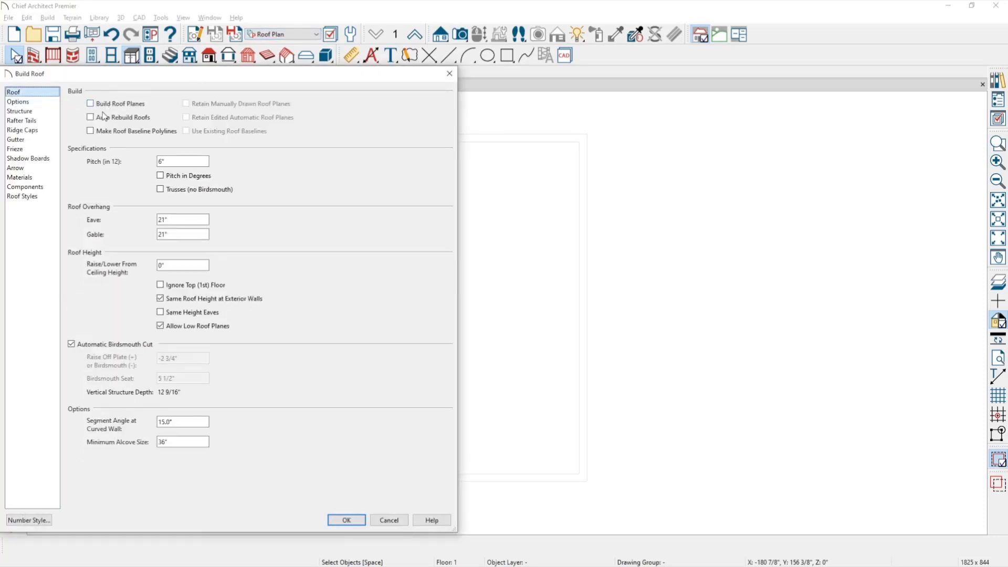
{"action": "left_click", "coordinate": [103, 117]}
{"action": "left_click", "coordinate": [352, 520]}
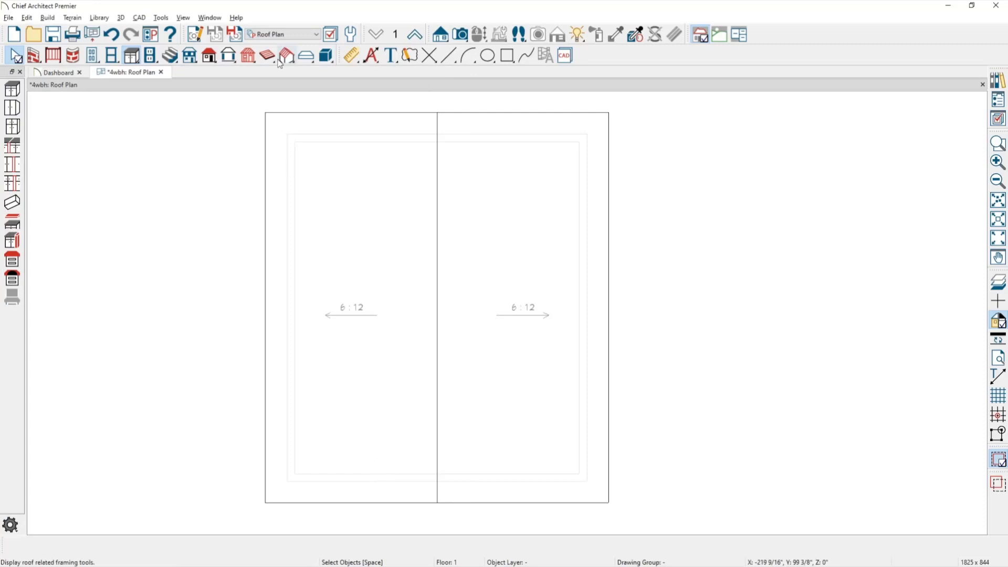
Step: Select both gable roof planes together and build the roof framing for them
{"action": "left_click", "coordinate": [275, 113]}
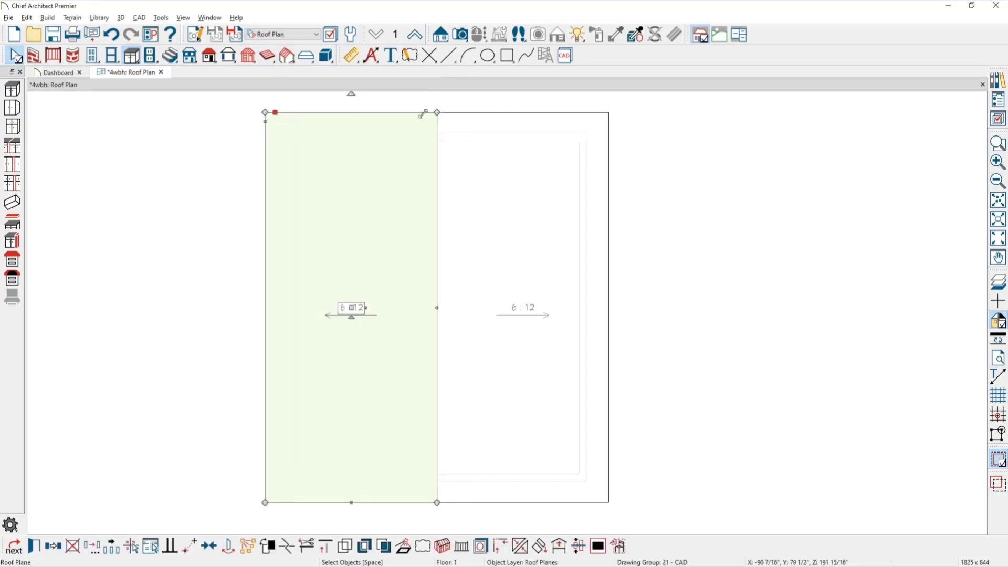
{"action": "left_click", "coordinate": [478, 112], "text": "shift"}
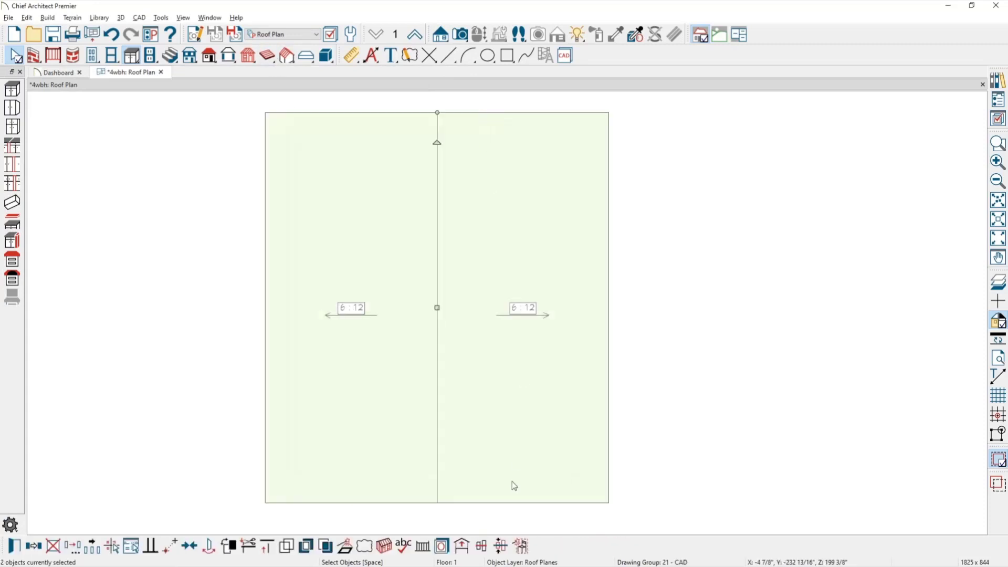
{"action": "left_click", "coordinate": [384, 546]}
{"action": "left_click", "coordinate": [525, 303]}
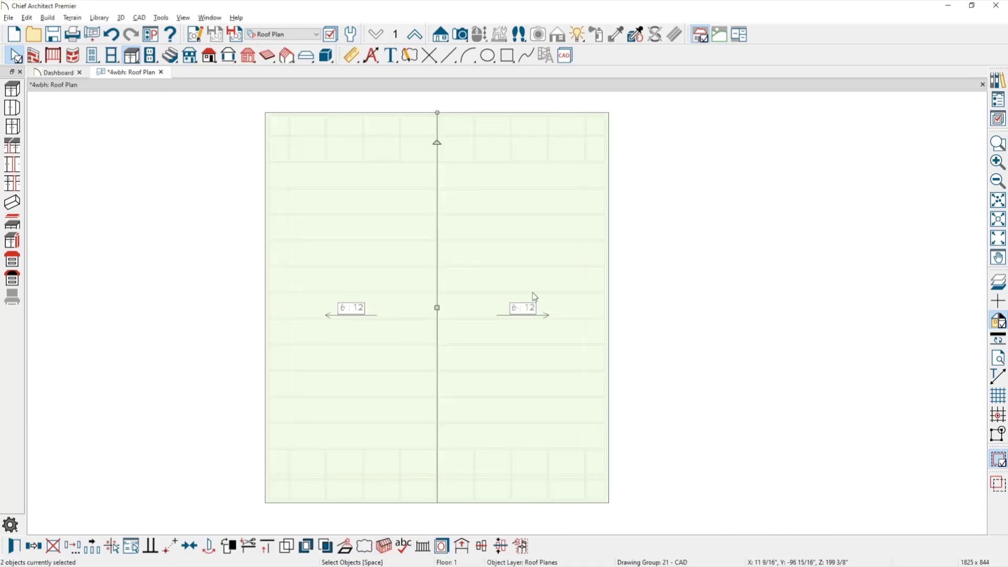
Step: Create a perspective framing overview and delete the eave subfascia to expose the rafter tails, agreeing to turn off automatic roof framing
{"action": "left_click", "coordinate": [460, 34]}
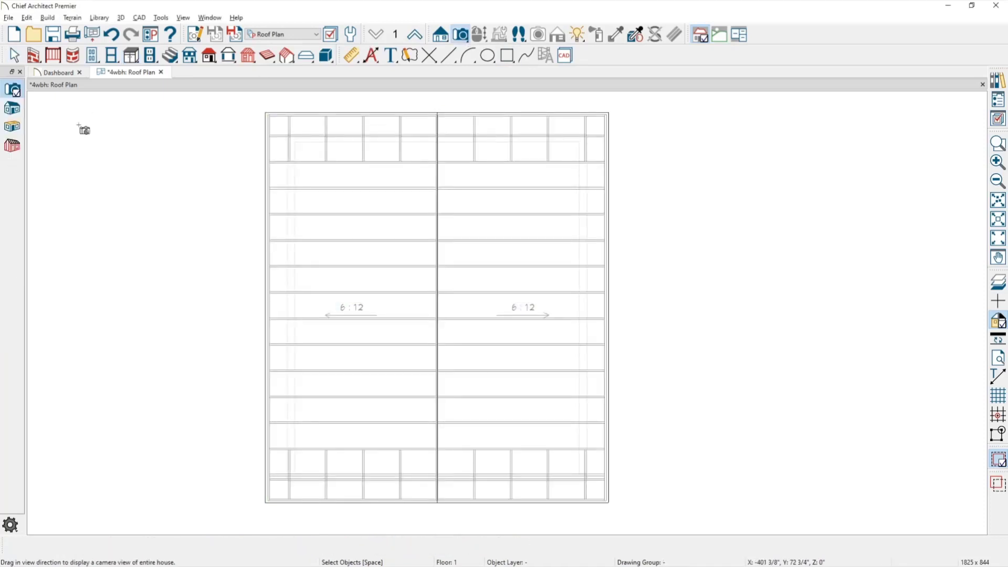
{"action": "left_click", "coordinate": [11, 146]}
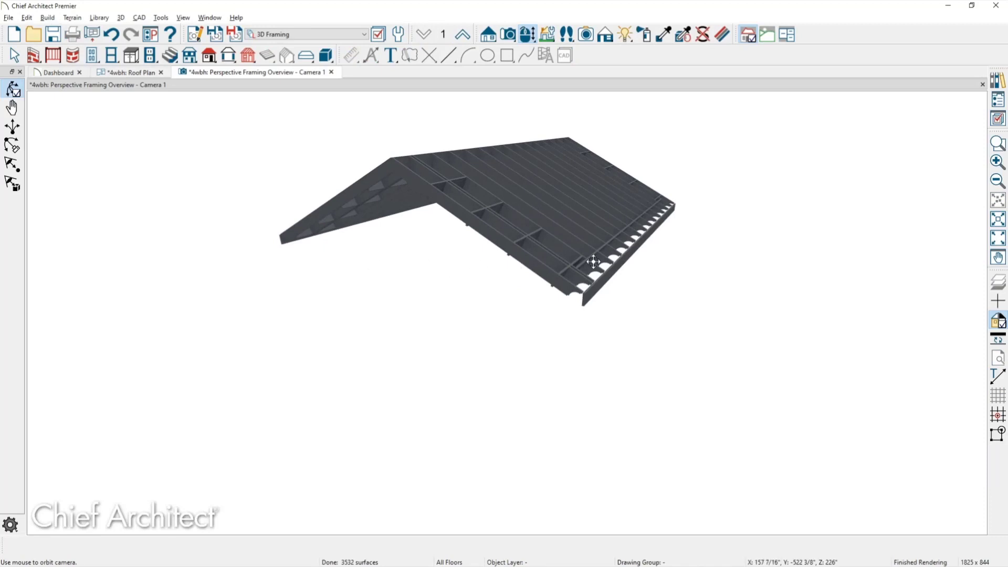
{"action": "left_click", "coordinate": [630, 285]}
{"action": "left_click_drag", "start_coordinate": [619, 282], "coordinate": [591, 226]}
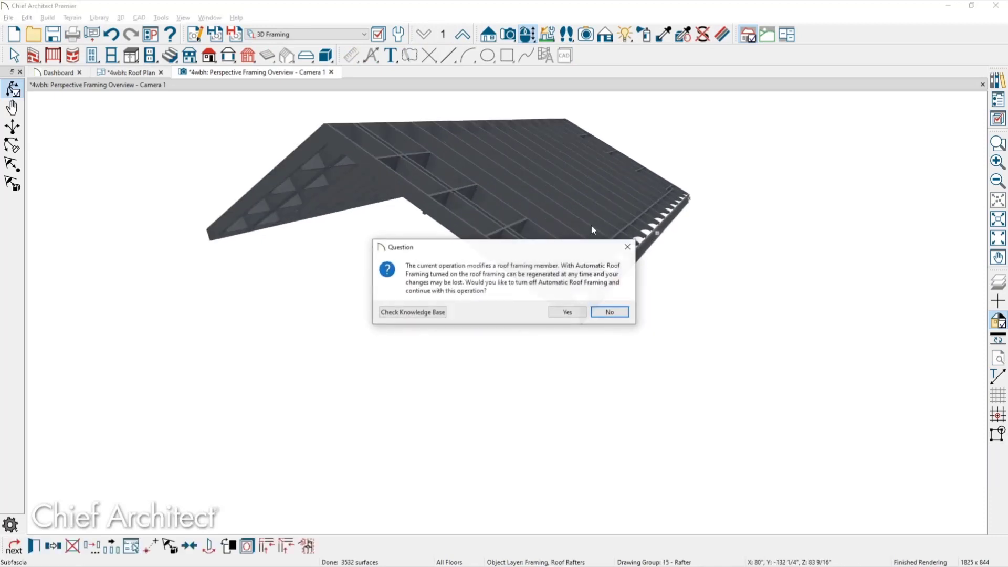
{"action": "left_click", "coordinate": [575, 312]}
{"action": "scroll", "coordinate": [653, 284], "scroll_direction": "up", "scroll_amount": 6}
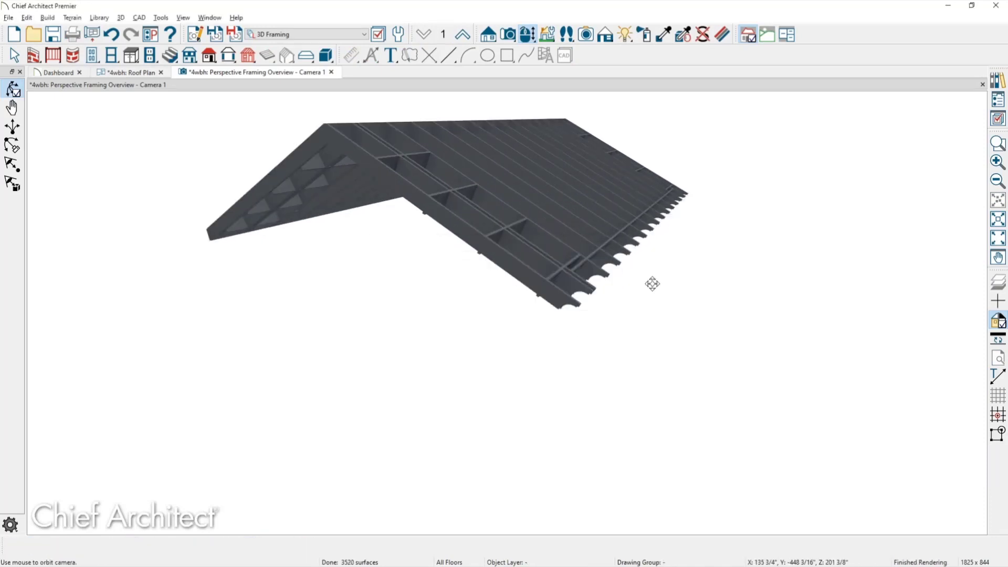
{"action": "scroll", "coordinate": [651, 283], "scroll_direction": "up", "scroll_amount": 2}
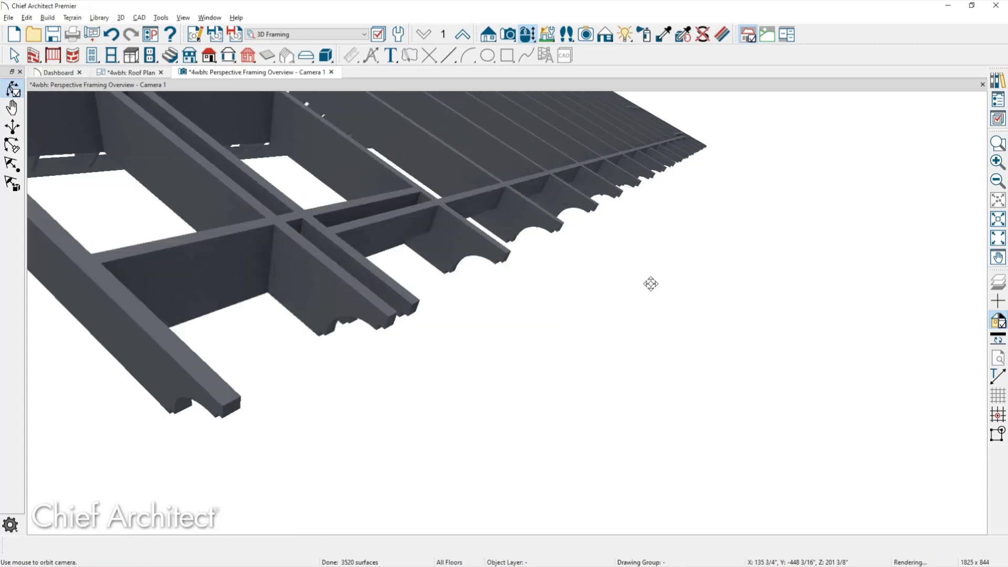
{"action": "left_click_drag", "start_coordinate": [650, 283], "coordinate": [617, 297]}
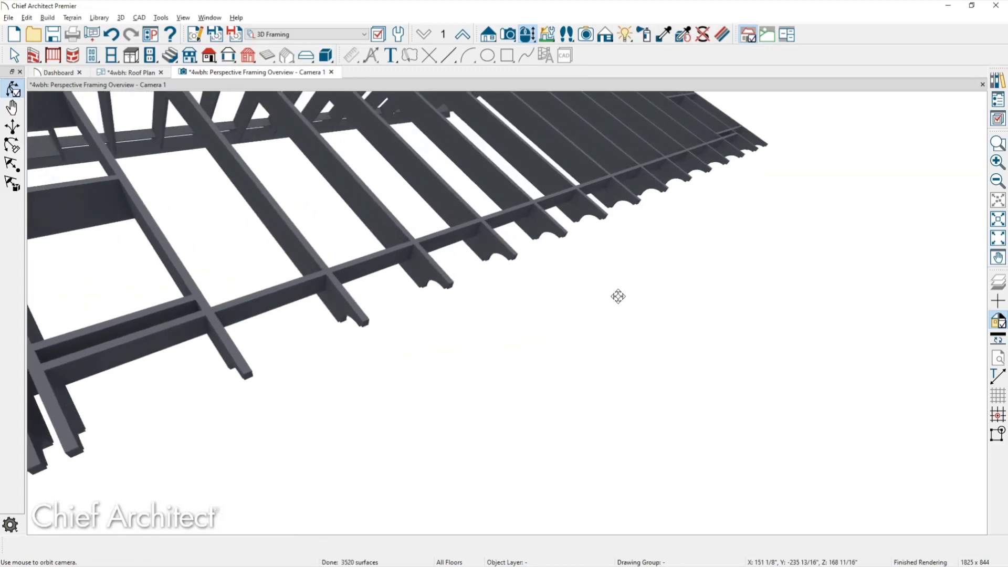
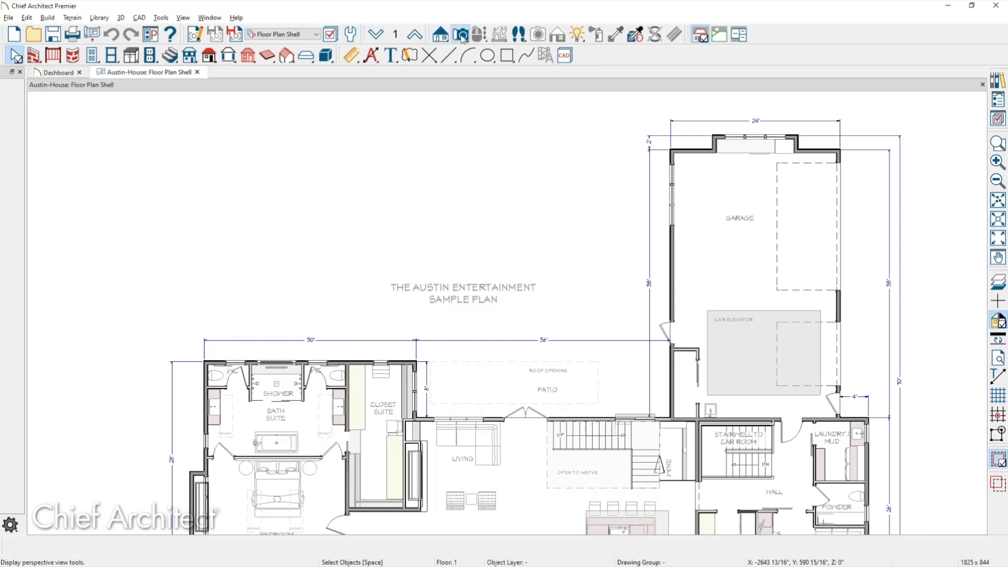
Step: Create a perspective full overview of the Austin house and examine the wood-clad wall between the lower and upper roof planes
{"action": "left_click", "coordinate": [460, 34]}
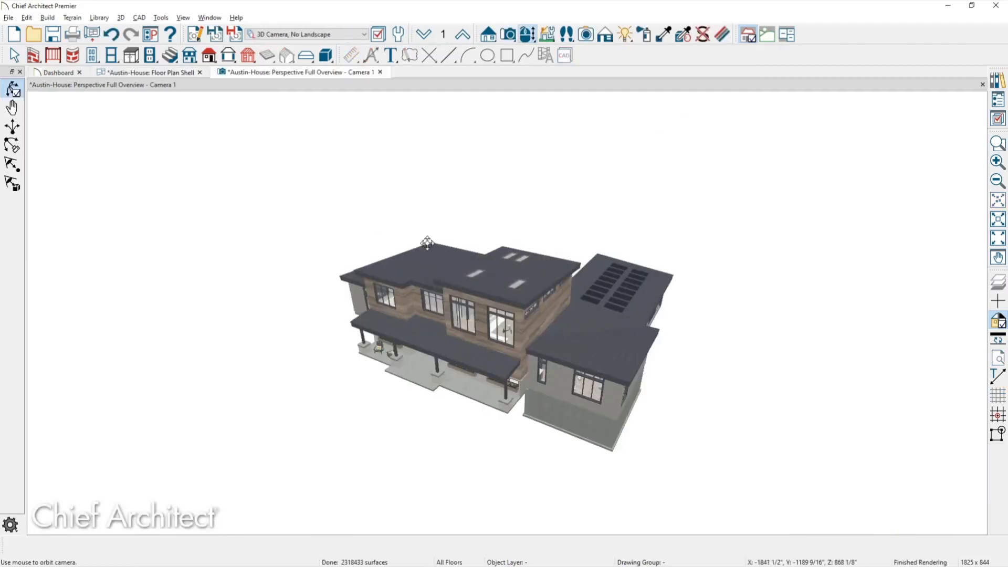
{"action": "left_click_drag", "start_coordinate": [438, 271], "coordinate": [549, 272]}
{"action": "scroll", "coordinate": [558, 269], "scroll_direction": "up", "scroll_amount": 5}
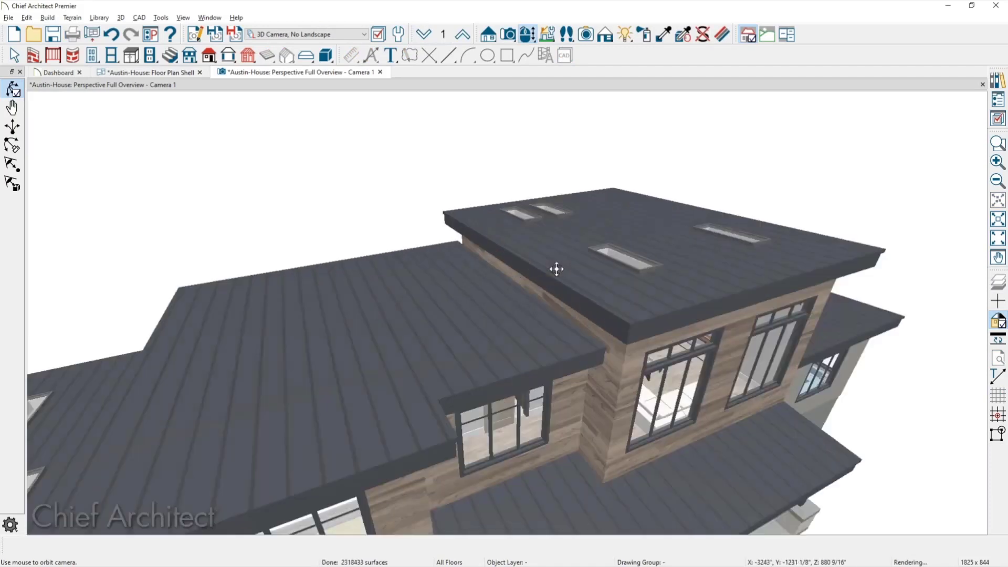
{"action": "left_click_drag", "start_coordinate": [506, 306], "coordinate": [497, 286]}
{"action": "scroll", "coordinate": [583, 269], "scroll_direction": "up", "scroll_amount": 5}
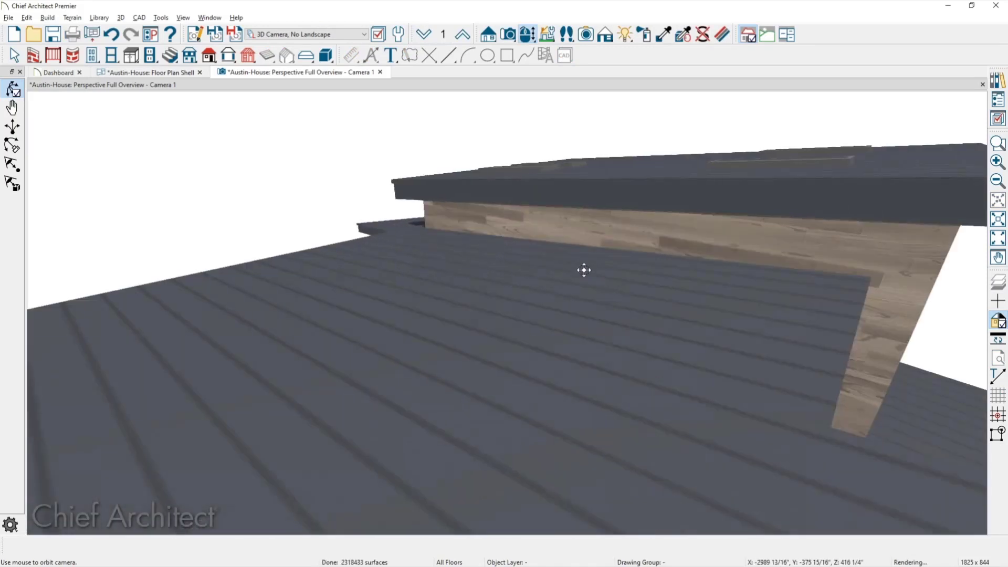
{"action": "left_click", "coordinate": [577, 227]}
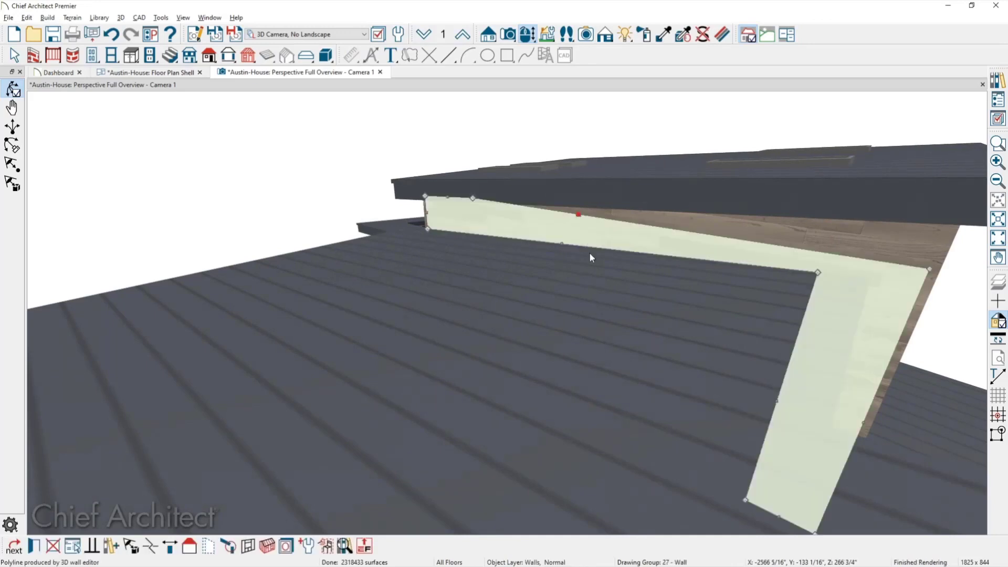
{"action": "key", "text": "Escape"}
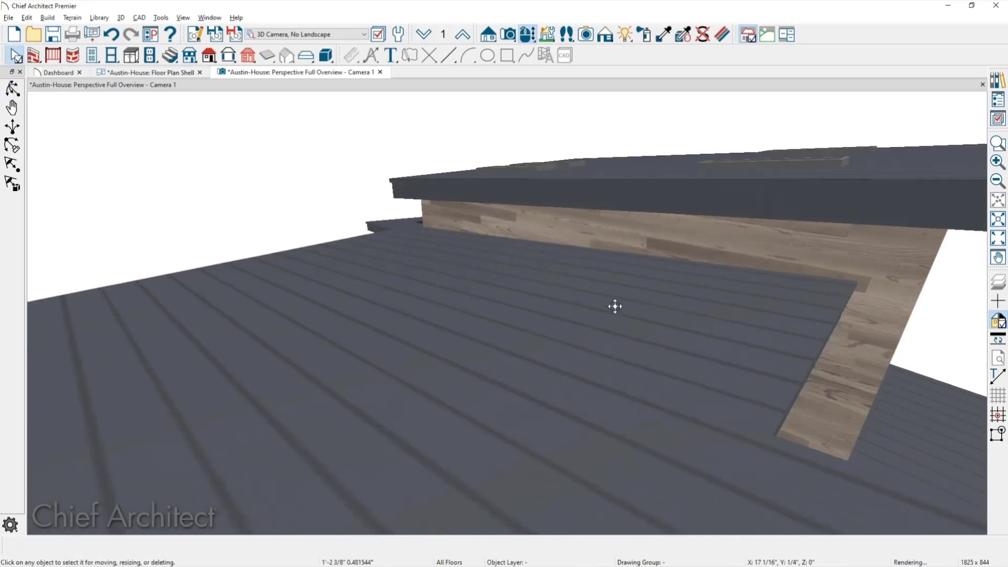
Step: Examine the Austin house interior, focusing on the upstairs bedroom wall where it meets the sloped ceiling beside the door
{"action": "left_click_drag", "start_coordinate": [614, 306], "coordinate": [526, 286]}
{"action": "scroll", "coordinate": [517, 258], "scroll_direction": "up", "scroll_amount": 5}
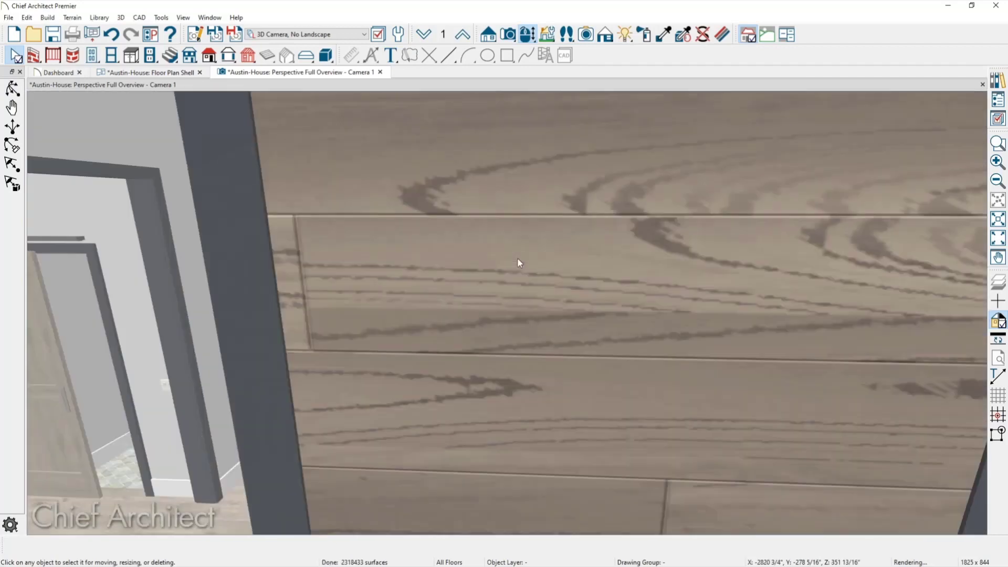
{"action": "scroll", "coordinate": [517, 258], "scroll_direction": "up", "scroll_amount": 2}
{"action": "middle_click_drag", "start_coordinate": [516, 262], "coordinate": [559, 292]}
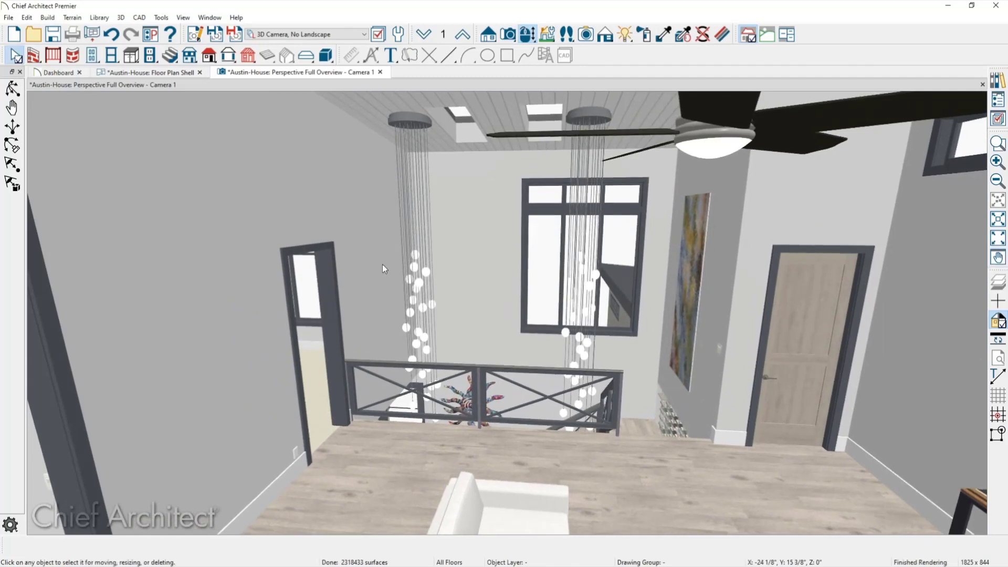
{"action": "left_click_drag", "start_coordinate": [195, 243], "coordinate": [307, 236]}
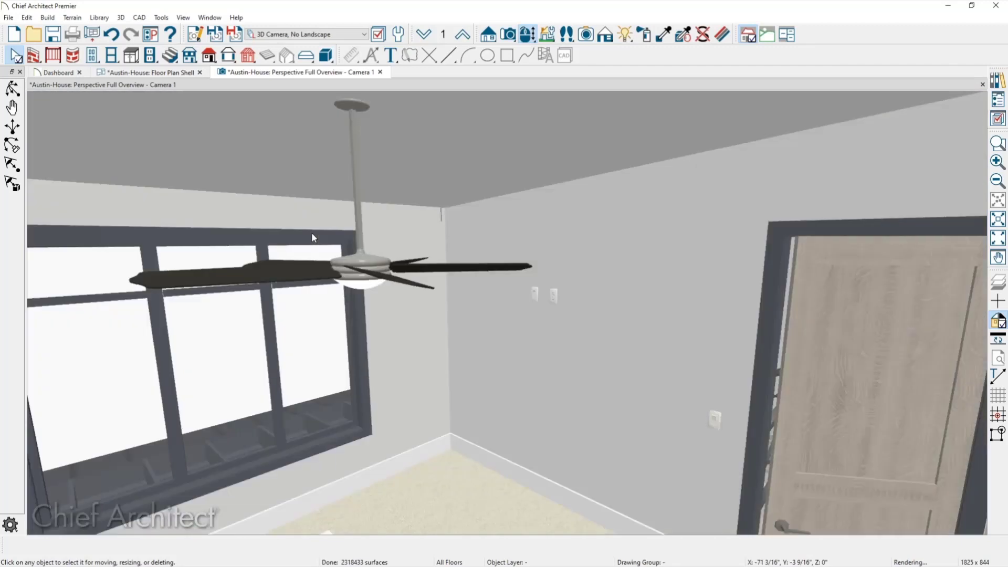
{"action": "left_click_drag", "start_coordinate": [382, 261], "coordinate": [515, 292]}
{"action": "left_click", "coordinate": [540, 297]}
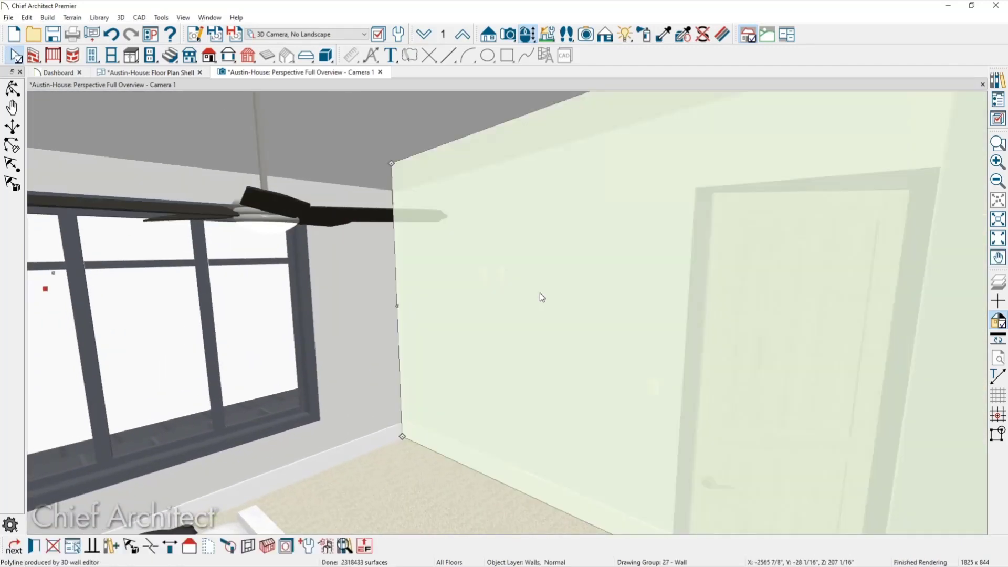
{"action": "key", "text": "Escape"}
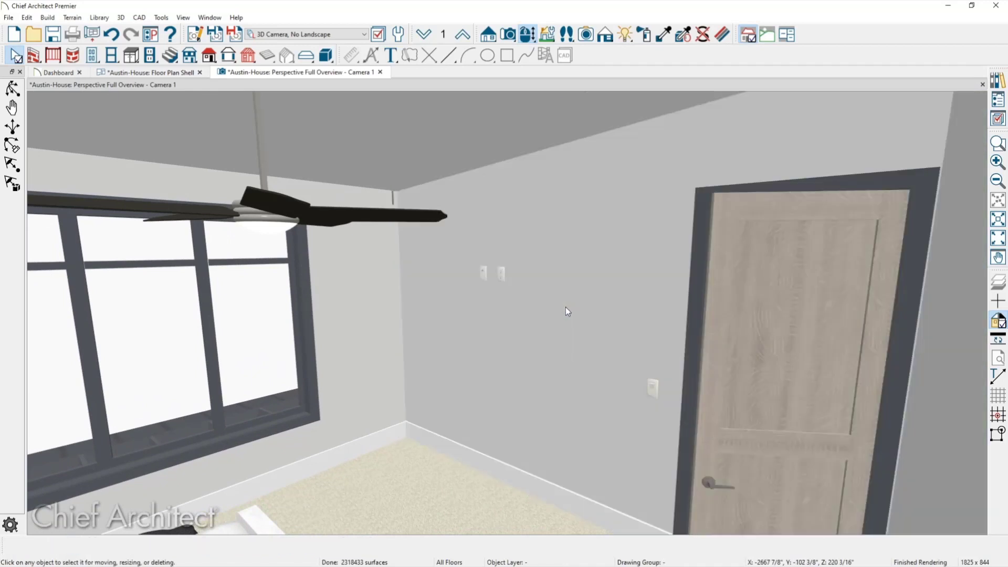
{"action": "left_click_drag", "start_coordinate": [560, 308], "coordinate": [536, 287]}
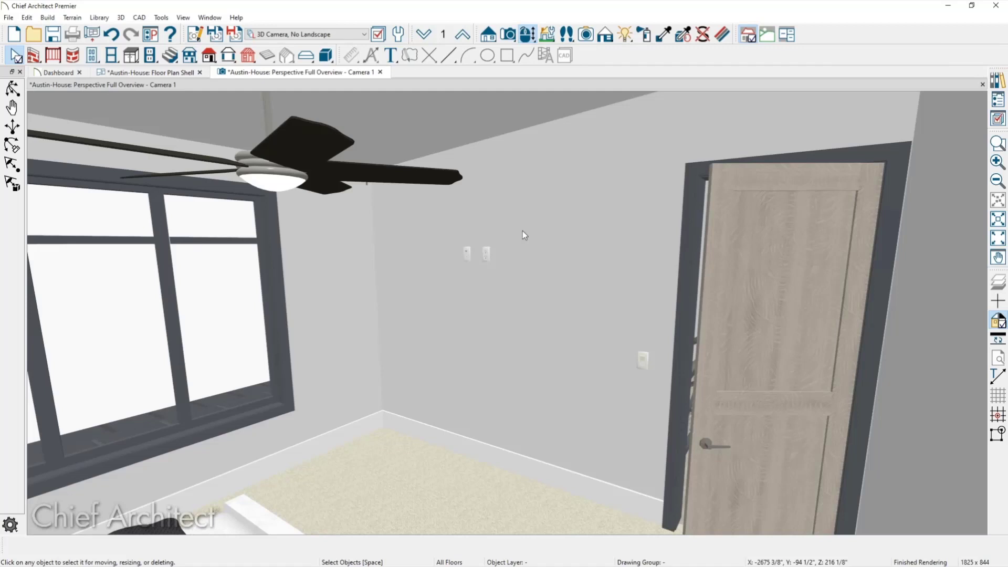
{"action": "middle_click_drag", "start_coordinate": [517, 210], "coordinate": [499, 255]}
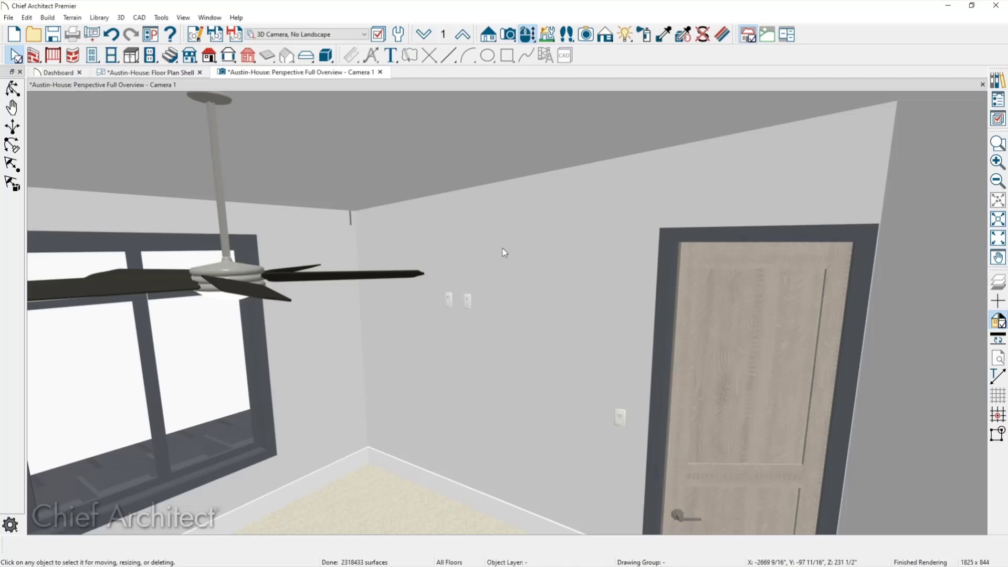
{"action": "middle_click_drag", "start_coordinate": [499, 370], "coordinate": [490, 301]}
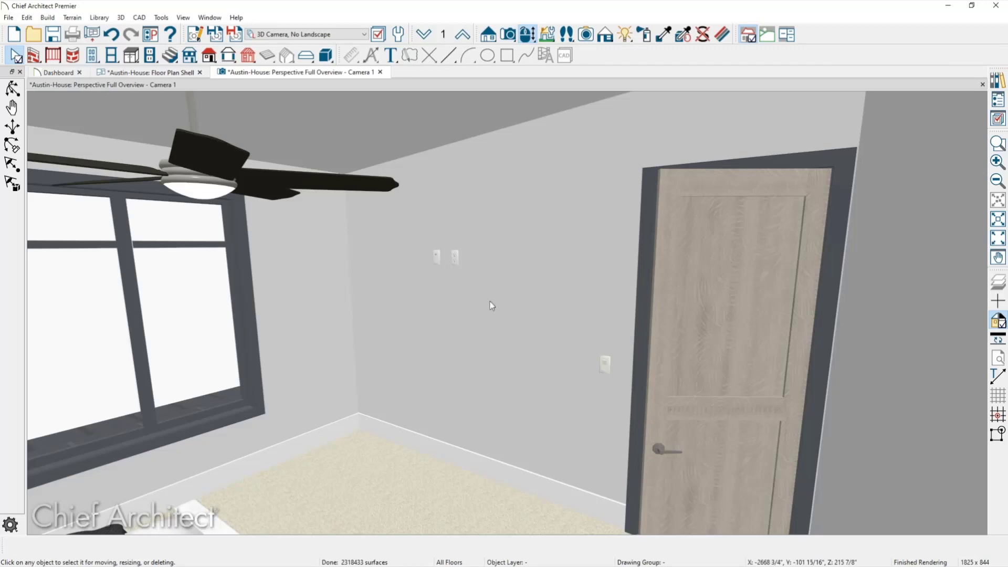
Step: Open the bedroom wall's specification and review its pony wall types, 3D preview and roof settings
{"action": "left_click", "coordinate": [491, 306]}
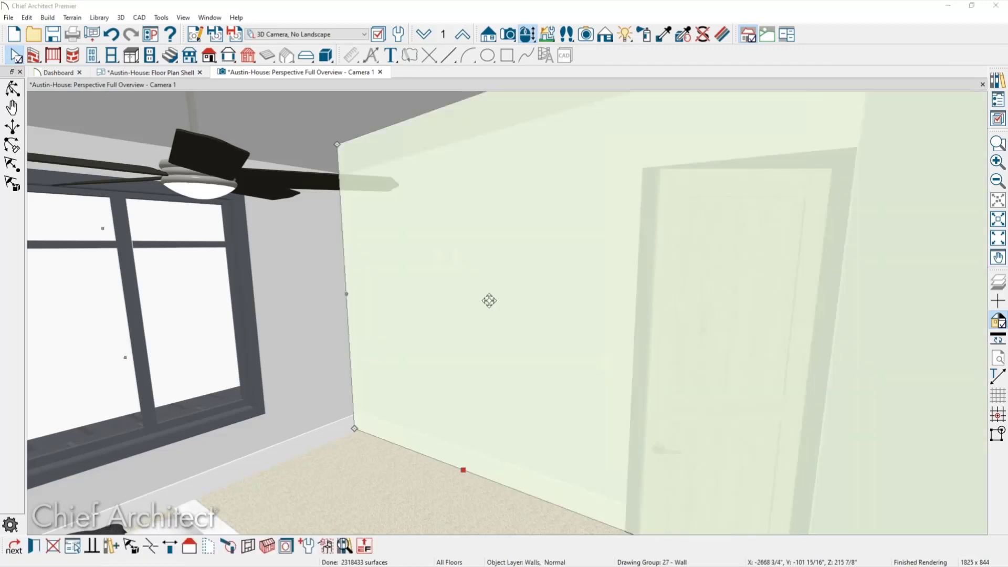
{"action": "double_click", "coordinate": [490, 299]}
{"action": "left_click", "coordinate": [50, 86]}
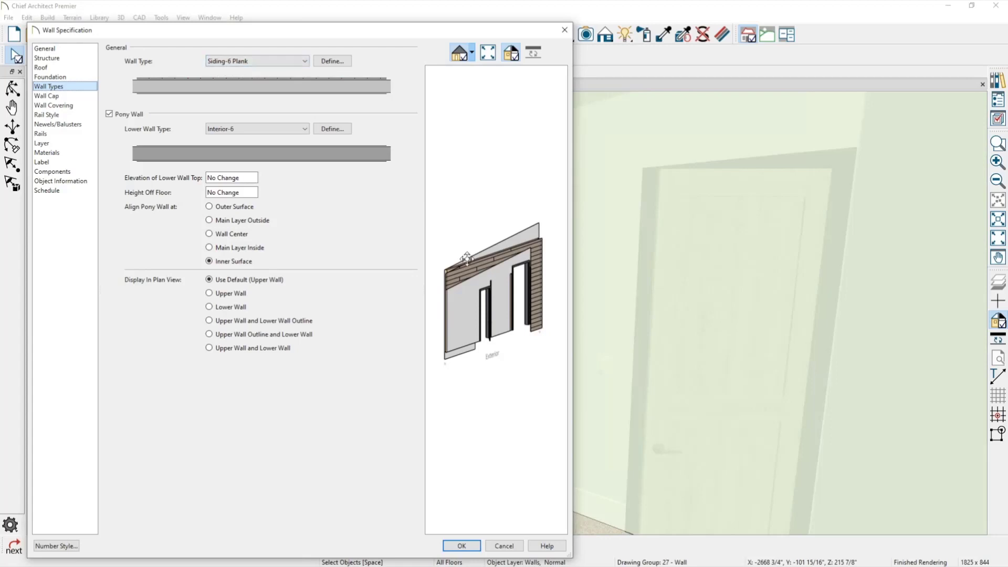
{"action": "scroll", "coordinate": [472, 266], "scroll_direction": "up", "scroll_amount": 1}
{"action": "scroll", "coordinate": [473, 266], "scroll_direction": "up", "scroll_amount": 2}
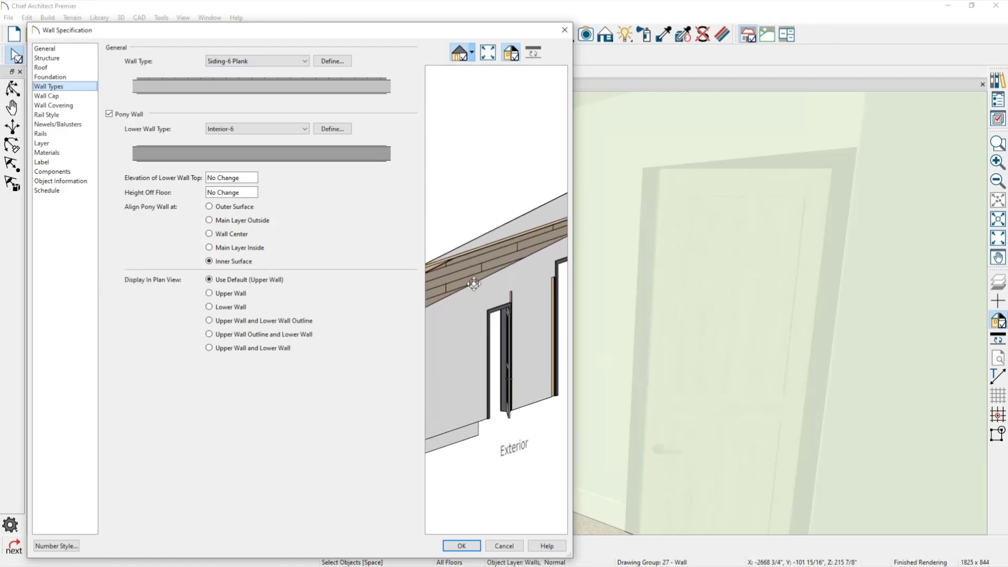
{"action": "middle_click_drag", "start_coordinate": [474, 284], "coordinate": [500, 261]}
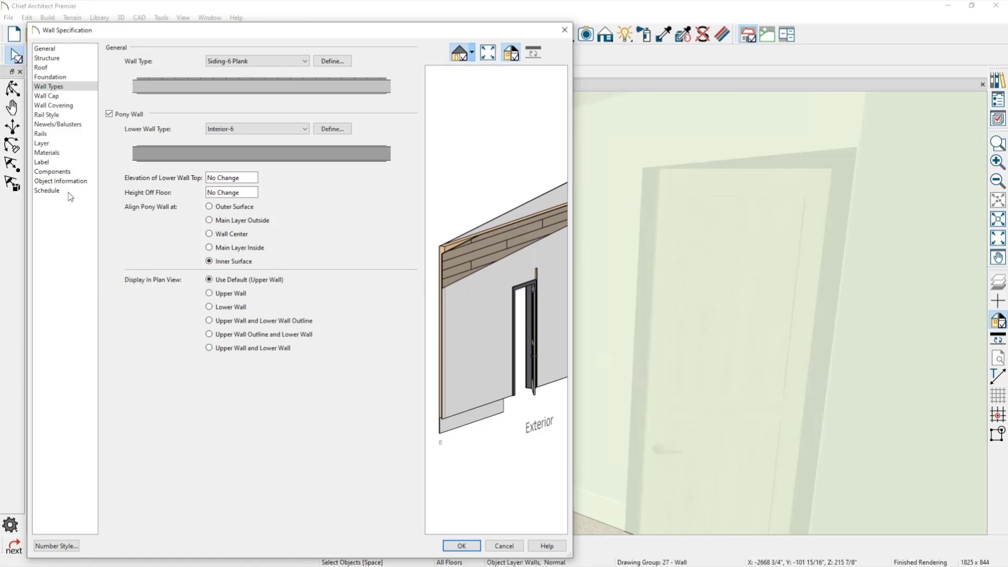
{"action": "left_click", "coordinate": [53, 68]}
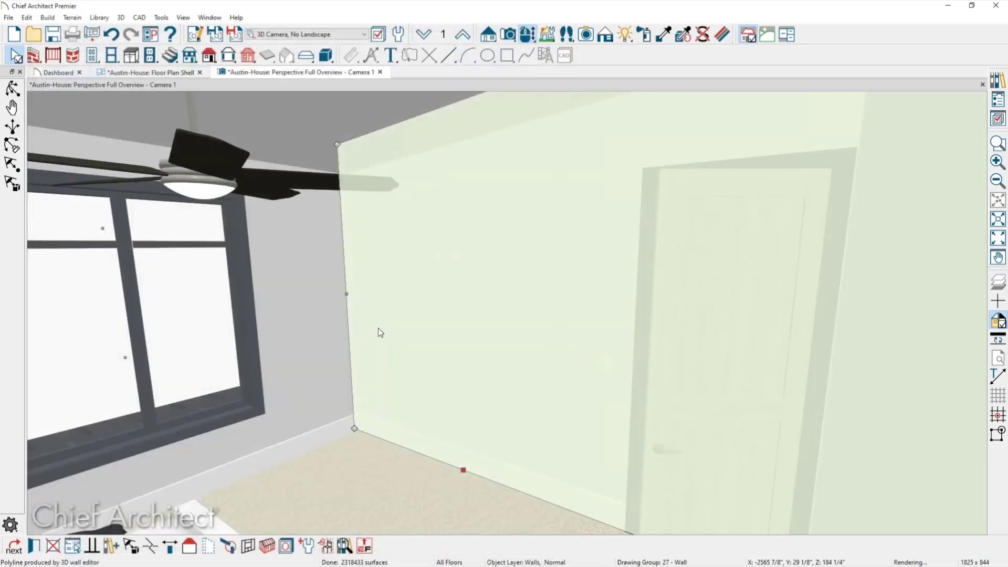
Step: Deselect the wall and examine the wood-clad exterior around the lower and upper roofs from outside
{"action": "key", "text": "Escape"}
{"action": "scroll", "coordinate": [374, 315], "scroll_direction": "down", "scroll_amount": 3}
{"action": "middle_click_drag", "start_coordinate": [377, 289], "coordinate": [392, 379]}
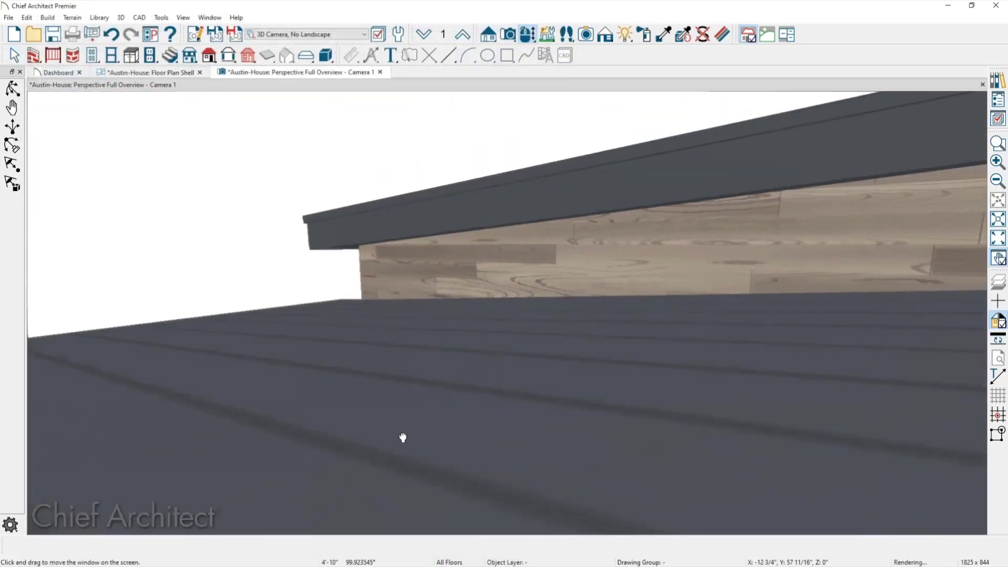
{"action": "middle_click_drag", "start_coordinate": [403, 439], "coordinate": [324, 335]}
{"action": "left_click_drag", "start_coordinate": [323, 335], "coordinate": [309, 333]}
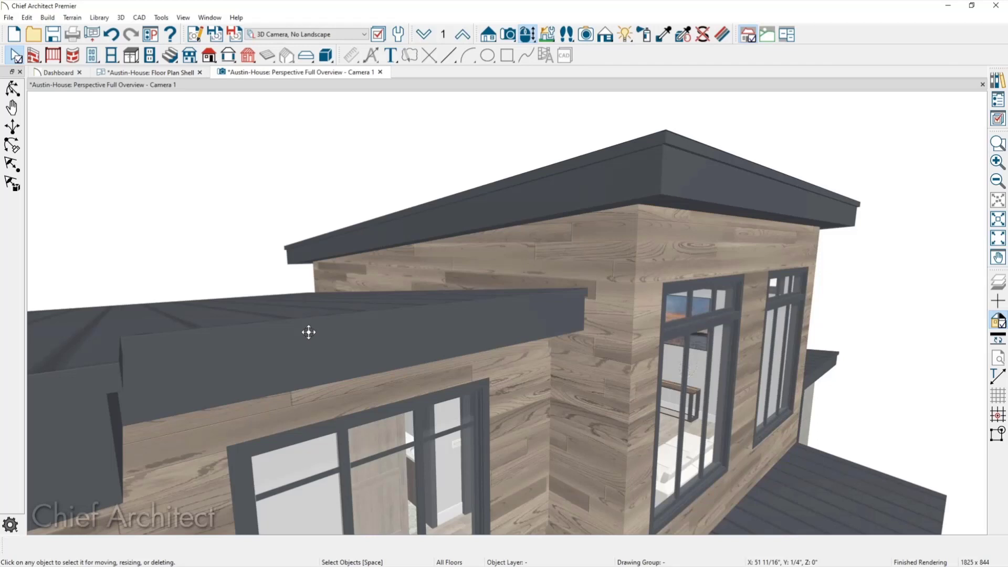
Step: Look up the Wall Material Region tool among the wall-building commands without starting it
{"action": "left_click", "coordinate": [52, 17]}
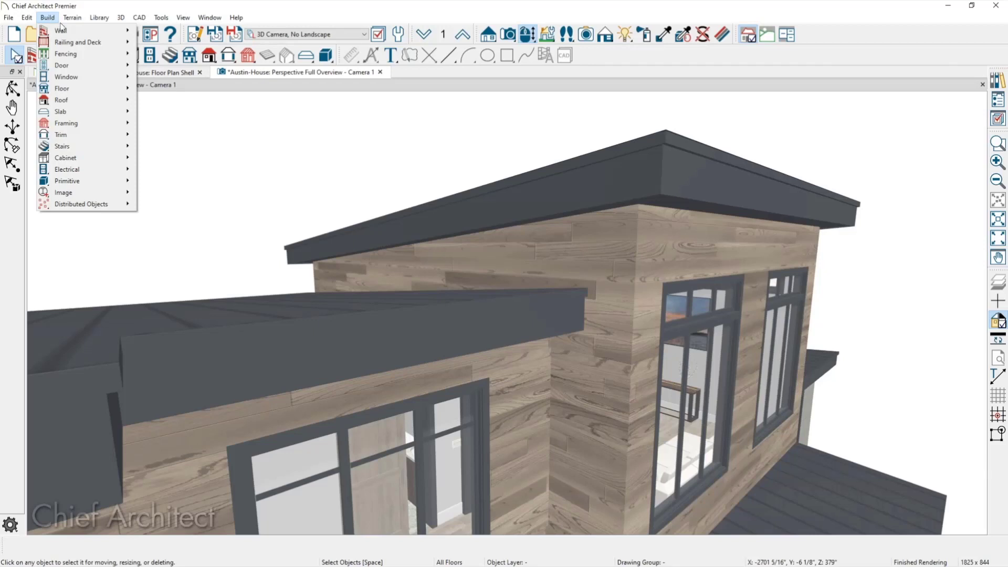
{"action": "mouse_move", "coordinate": [56, 32]}
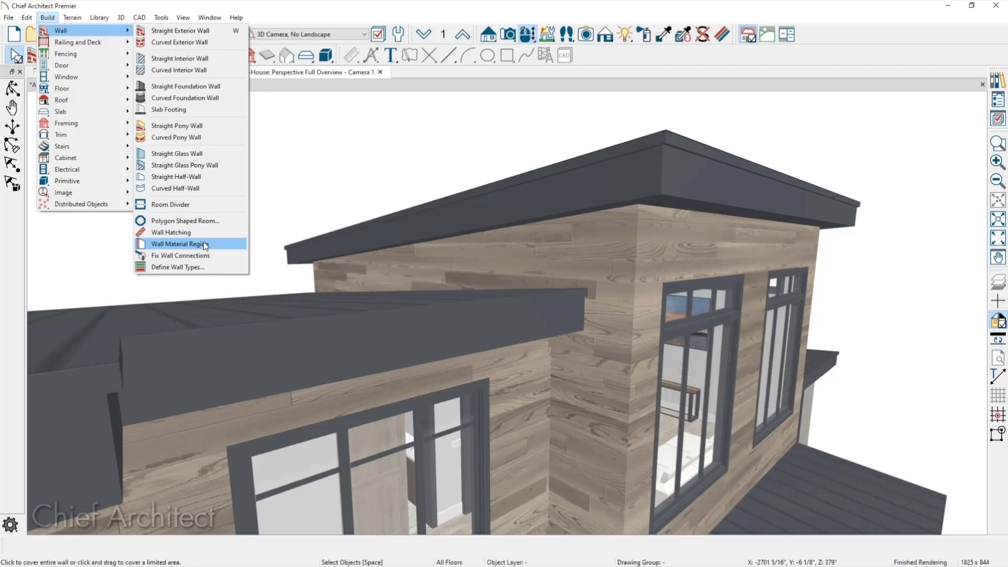
{"action": "key", "text": "Escape"}
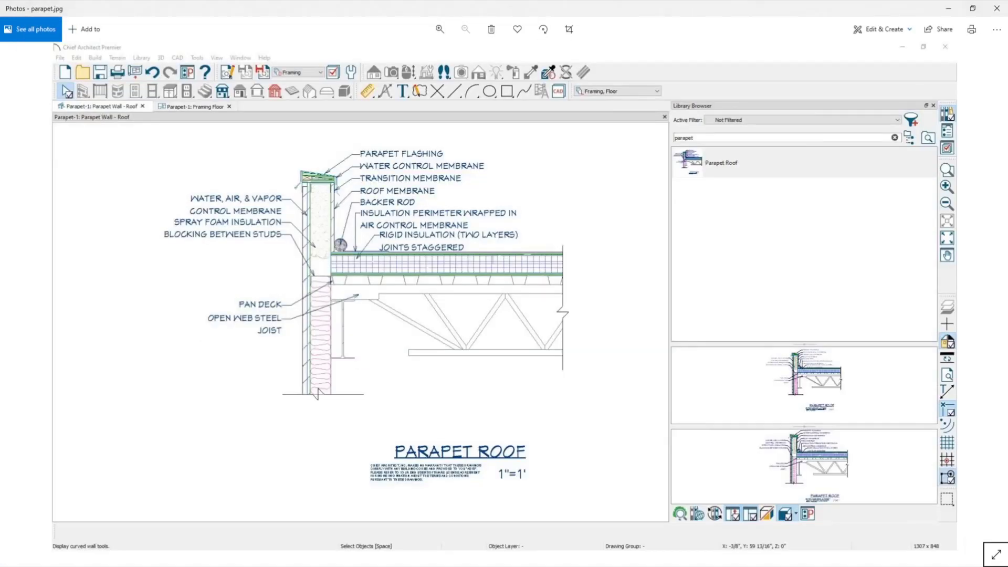
Step: In Photos, view the parapet café example parapet2.jpg and the closing Questions picture Qs.jpg
{"action": "key", "text": "Right"}
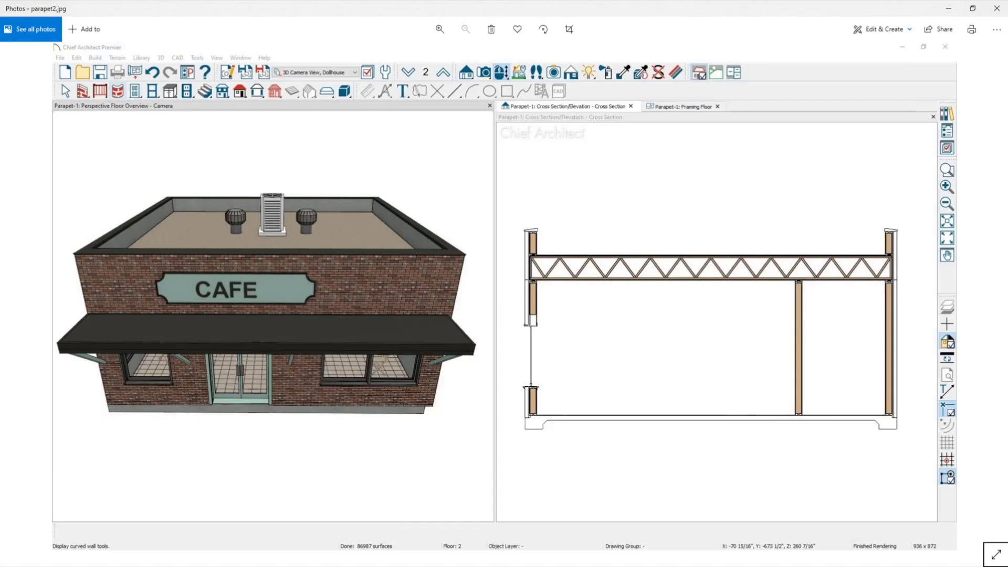
{"action": "key", "text": "alt+Tab"}
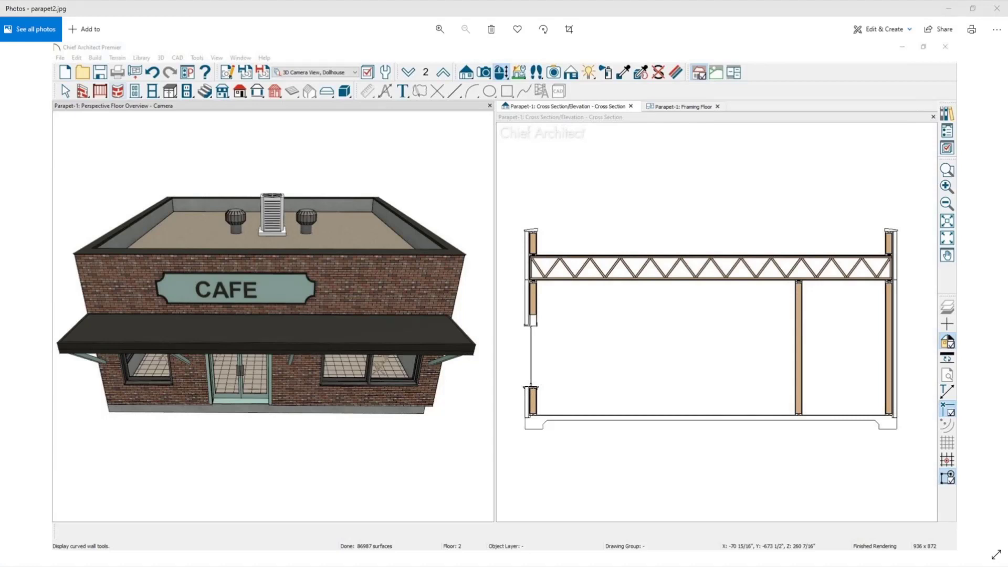
{"action": "key", "text": "Right"}
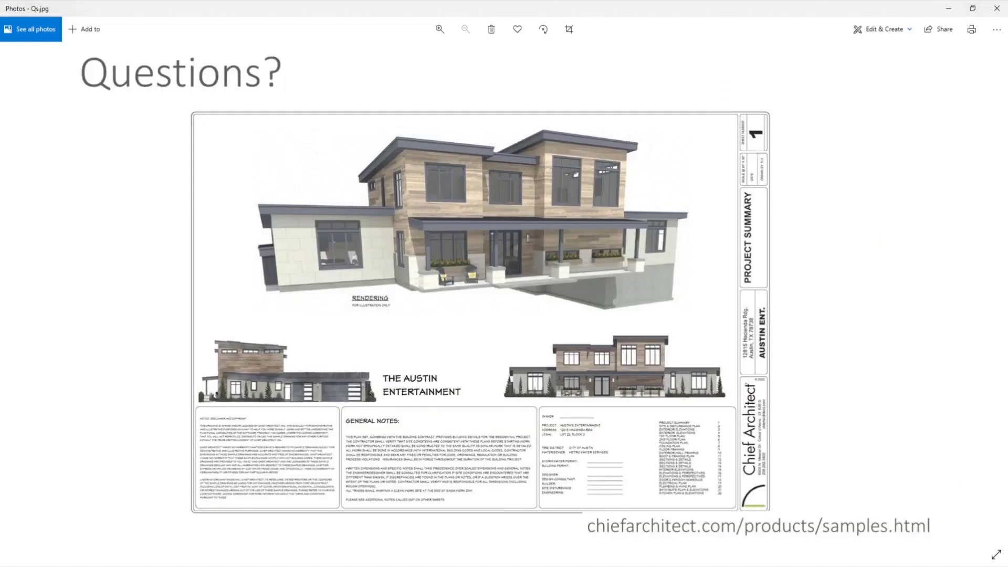
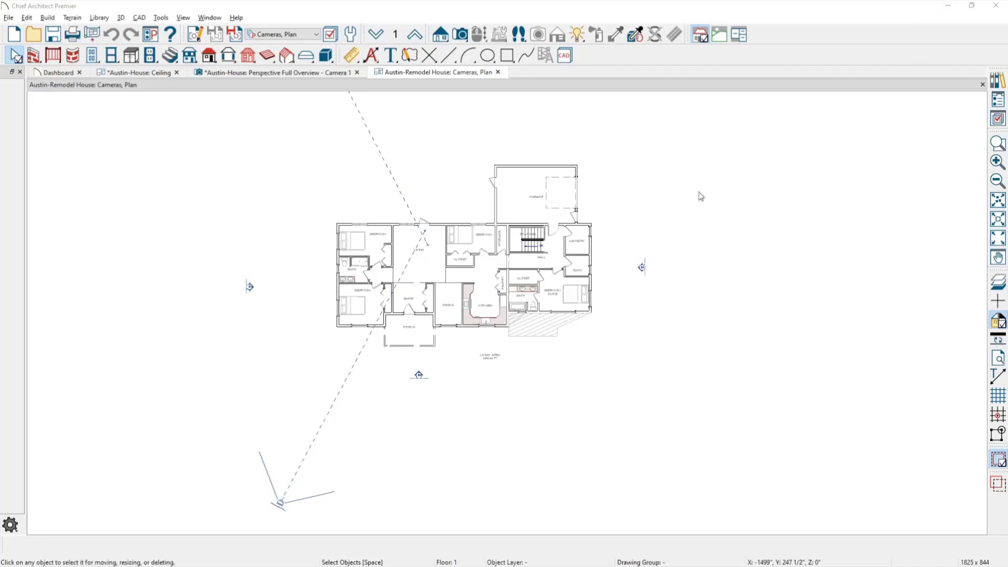
Step: In Chief Architect, create a perspective full overview of the Austin-Remodel house and examine its front roof and porch gable
{"action": "scroll", "coordinate": [591, 243], "scroll_direction": "up", "scroll_amount": 1}
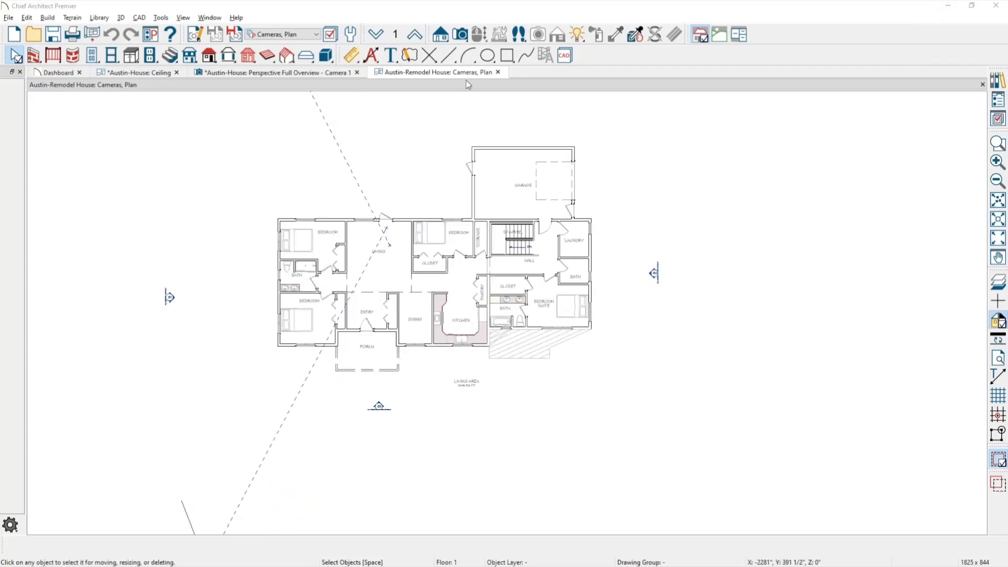
{"action": "left_click", "coordinate": [460, 34]}
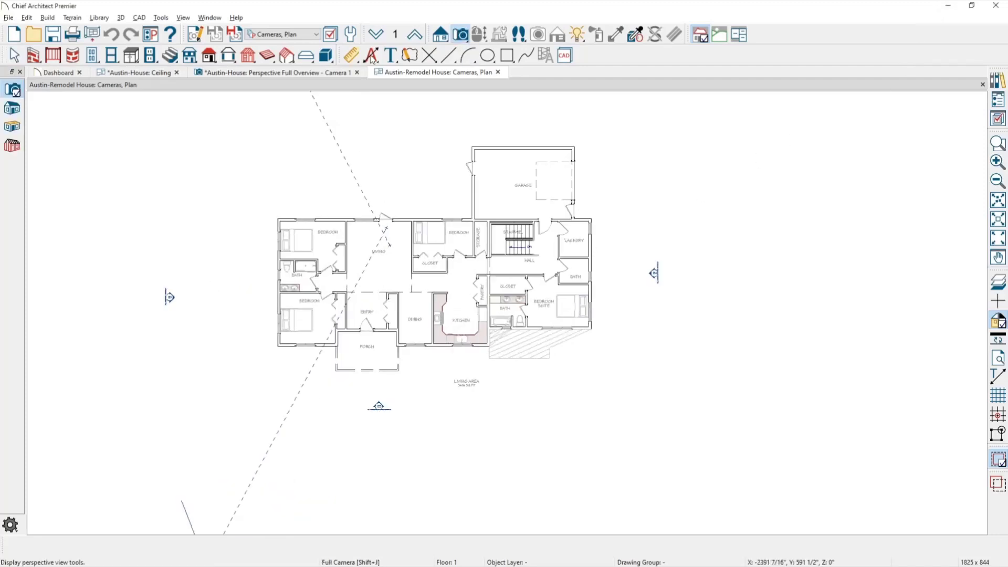
{"action": "left_click", "coordinate": [270, 321]}
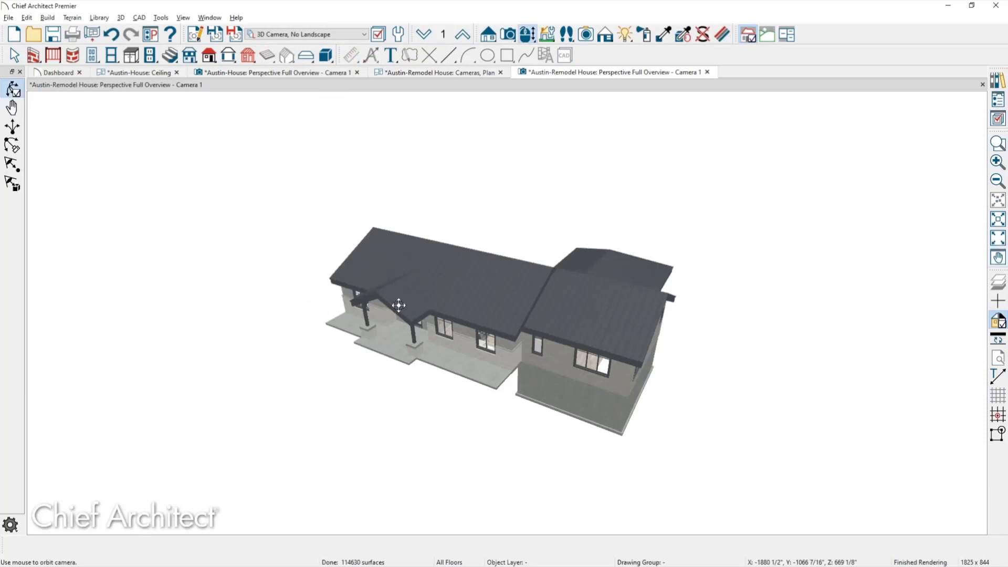
{"action": "left_click_drag", "start_coordinate": [410, 332], "coordinate": [519, 329]}
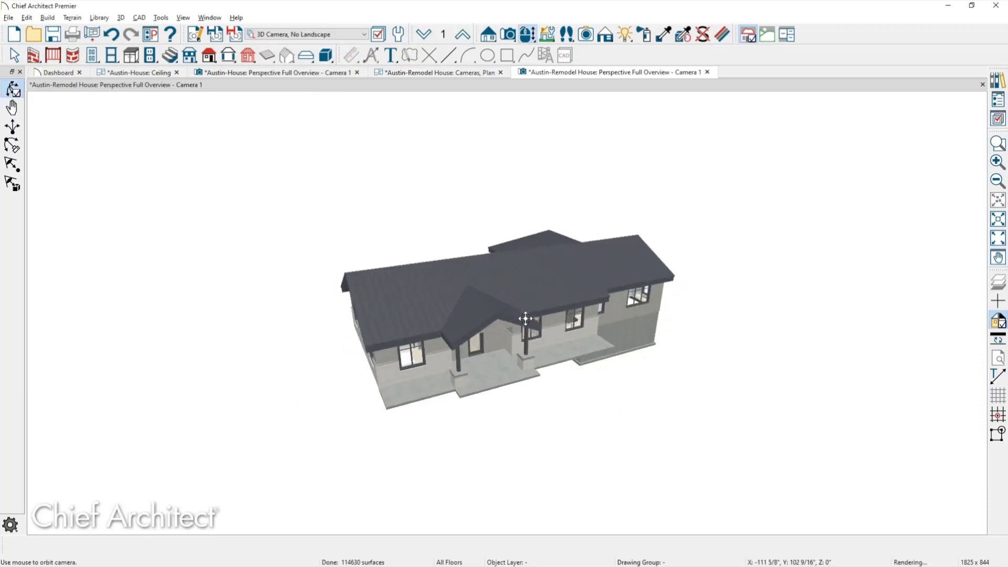
{"action": "scroll", "coordinate": [540, 304], "scroll_direction": "up", "scroll_amount": 5}
{"action": "left_click_drag", "start_coordinate": [476, 305], "coordinate": [452, 333]}
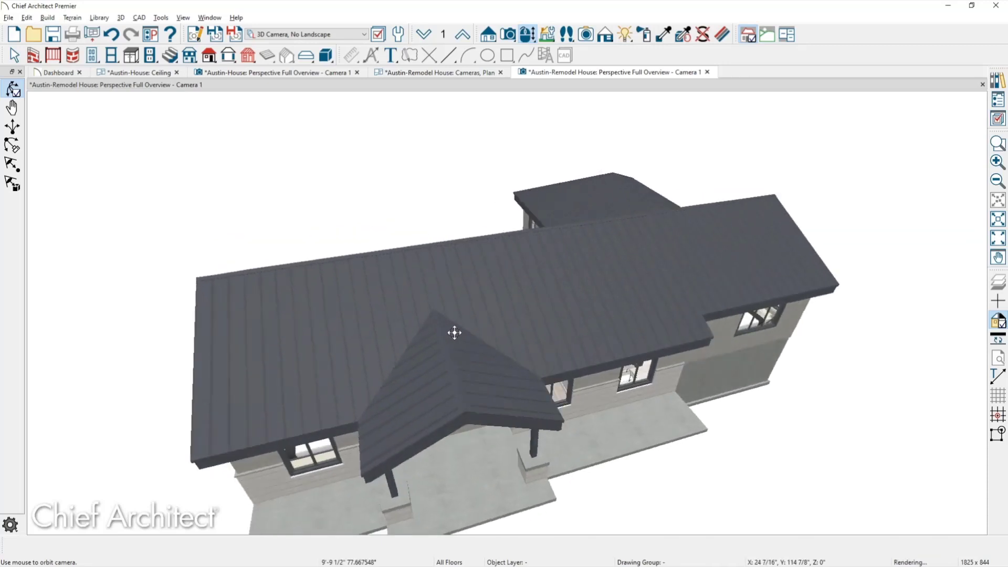
Step: Mark the large front roof plane behind the porch gable as edited, agreeing to turn Auto Rebuild Roofs off
{"action": "key", "text": "space"}
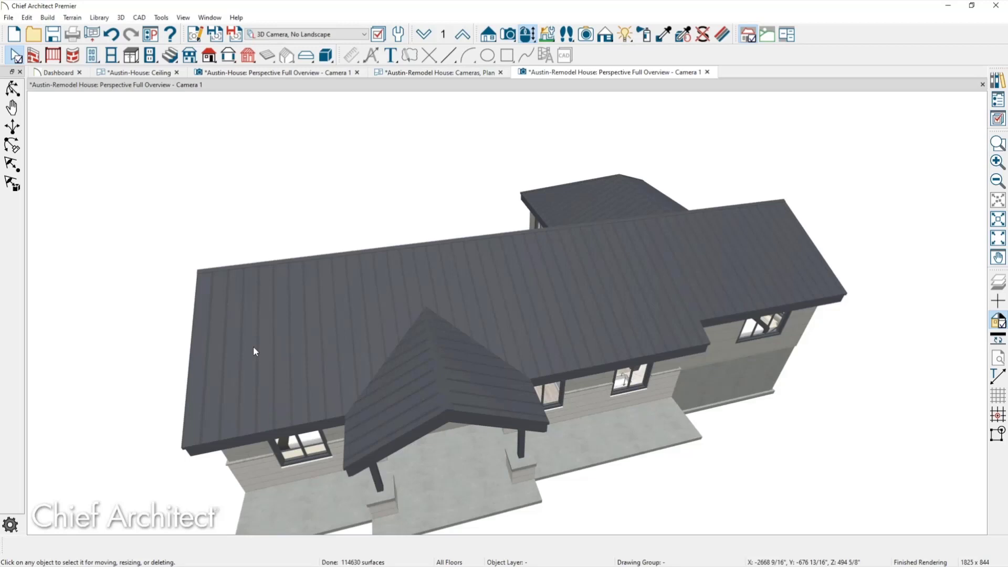
{"action": "left_click", "coordinate": [254, 351]}
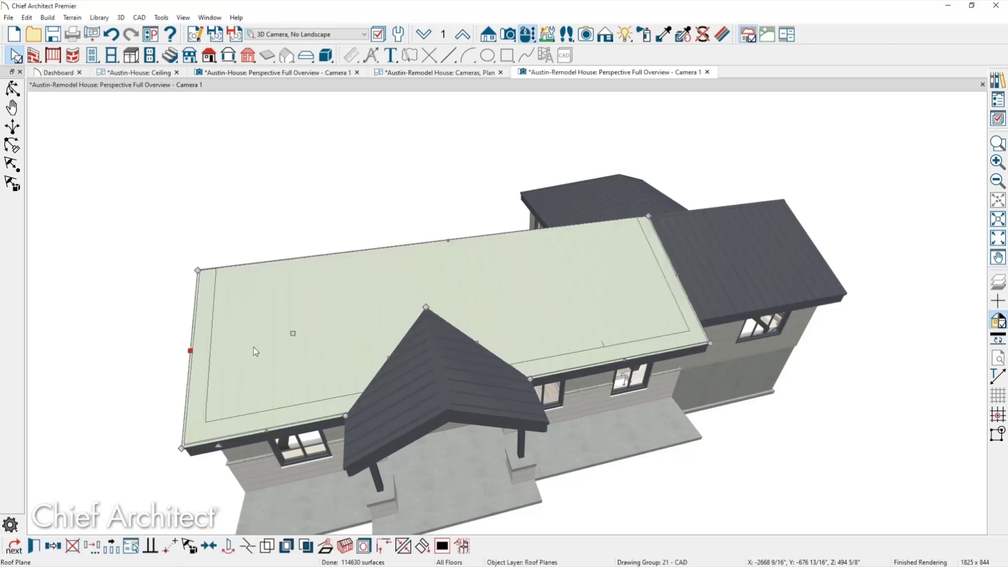
{"action": "double_click", "coordinate": [255, 351]}
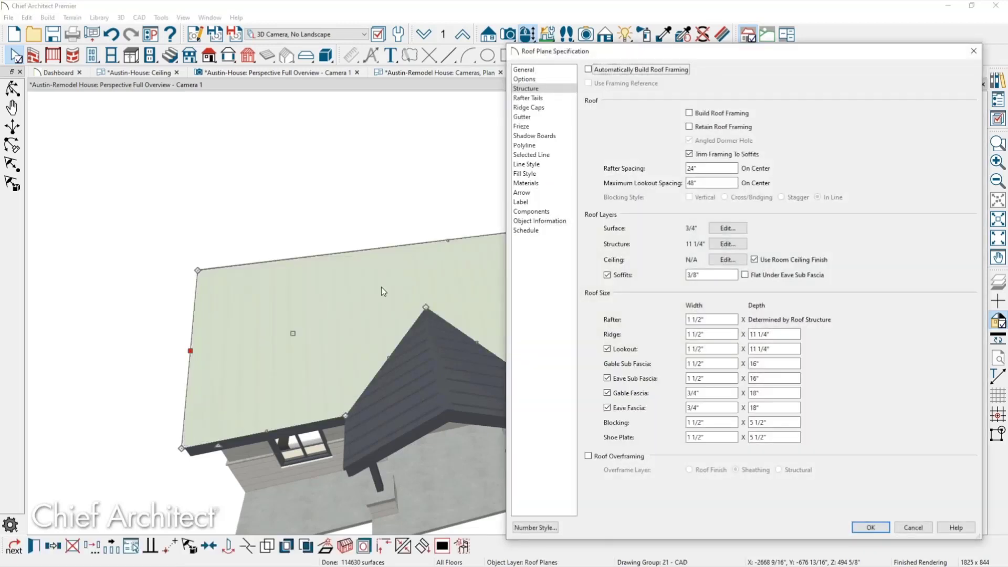
{"action": "left_click", "coordinate": [525, 69]}
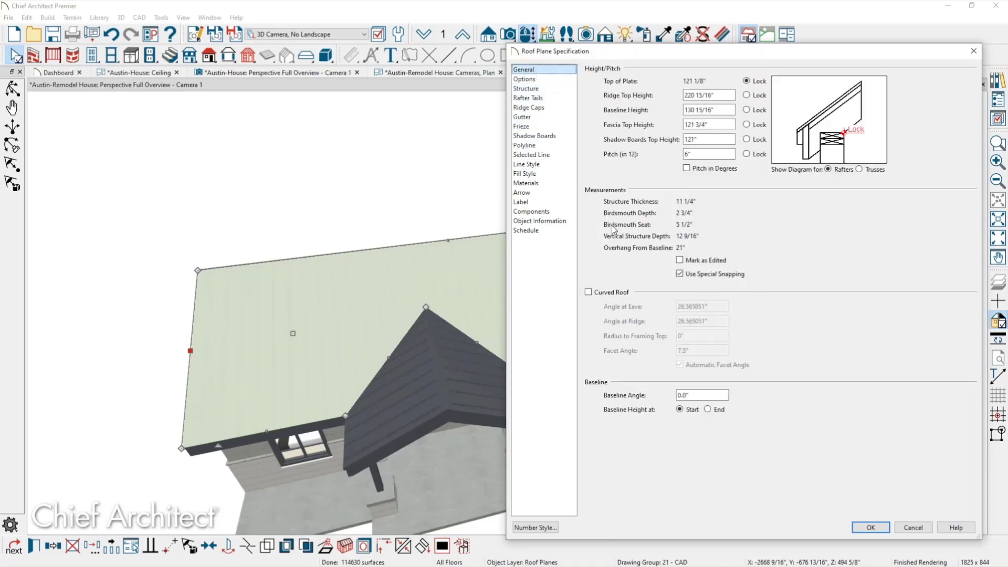
{"action": "left_click", "coordinate": [680, 260]}
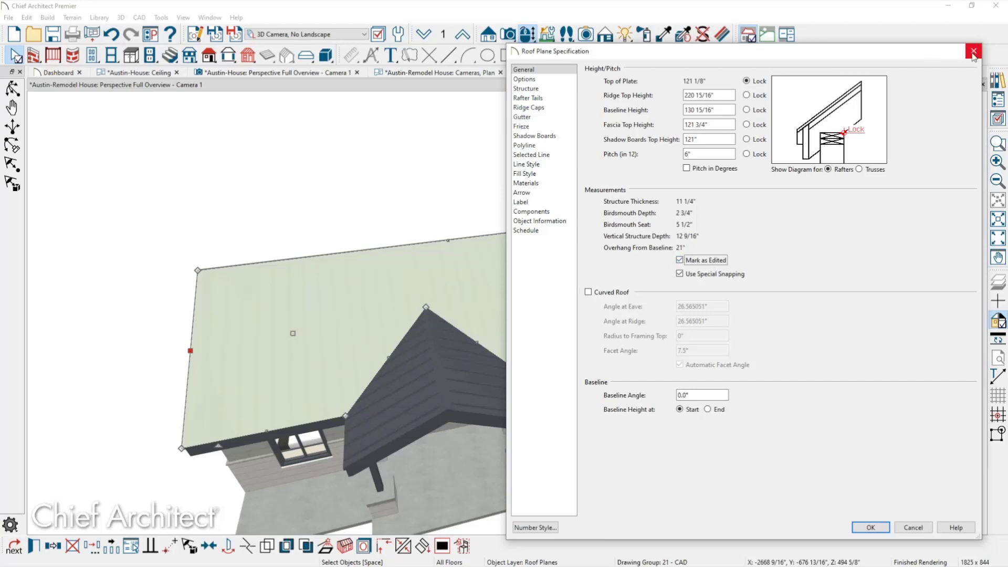
{"action": "left_click", "coordinate": [877, 527]}
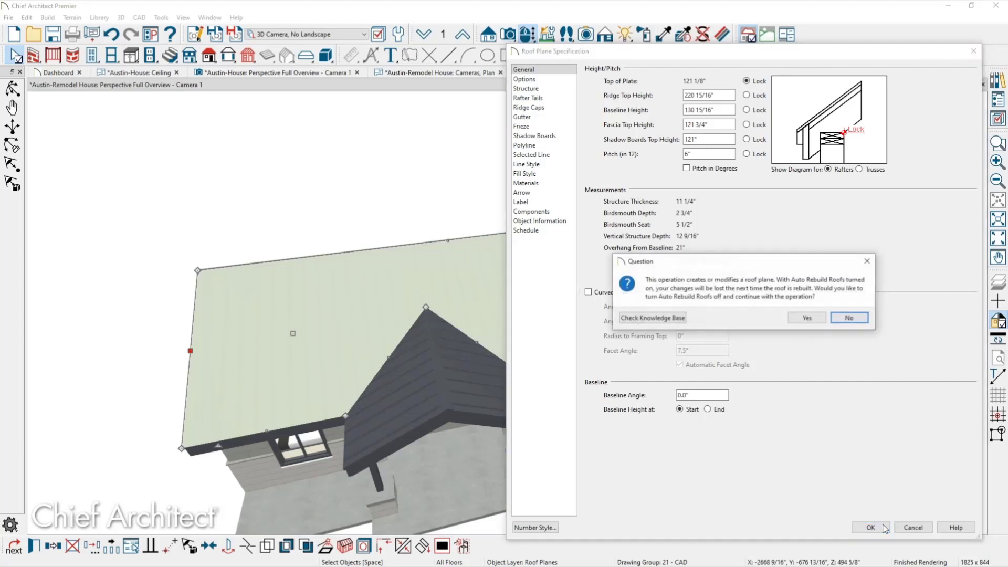
{"action": "left_click", "coordinate": [807, 318]}
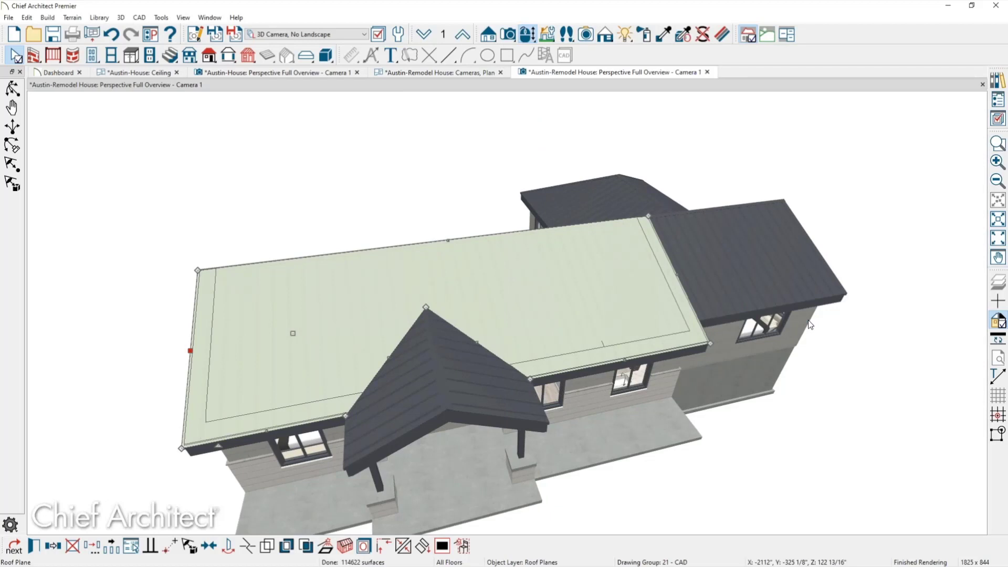
{"action": "key", "text": "Escape"}
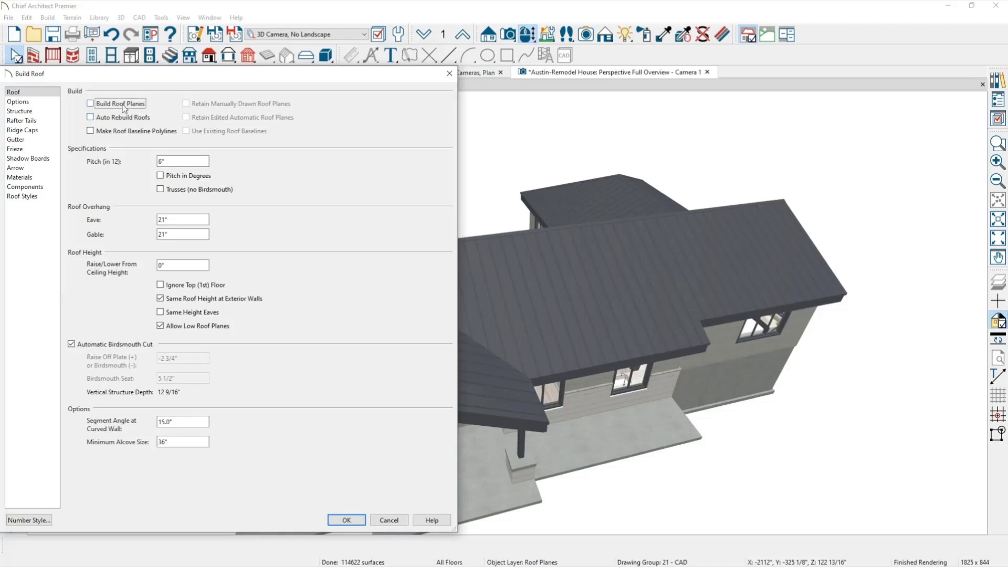
Step: Demonstrate building roof planes with manually drawn and edited automatic roof planes retained, closing the Build Roof settings without rebuilding
{"action": "left_click", "coordinate": [124, 108]}
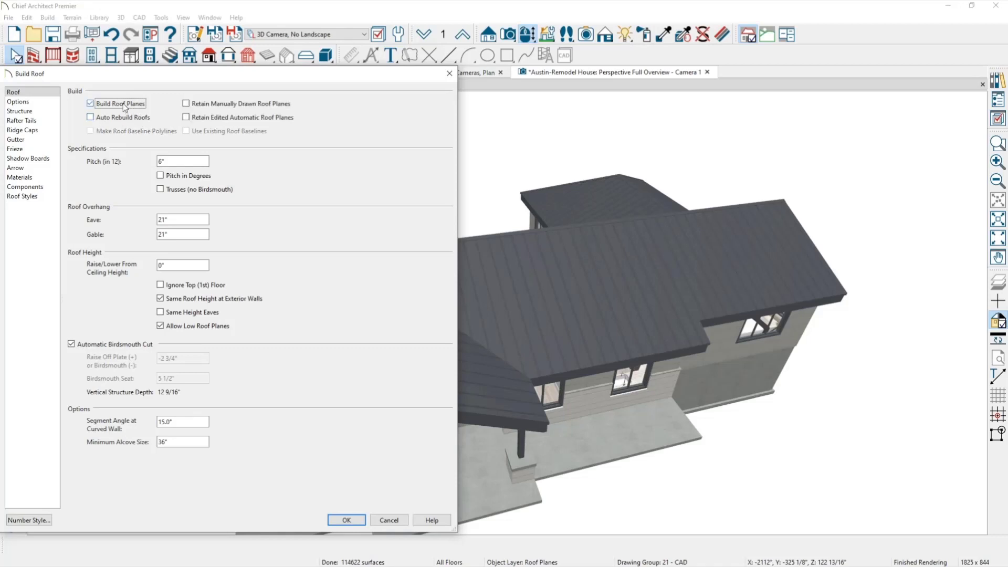
{"action": "left_click", "coordinate": [187, 107]}
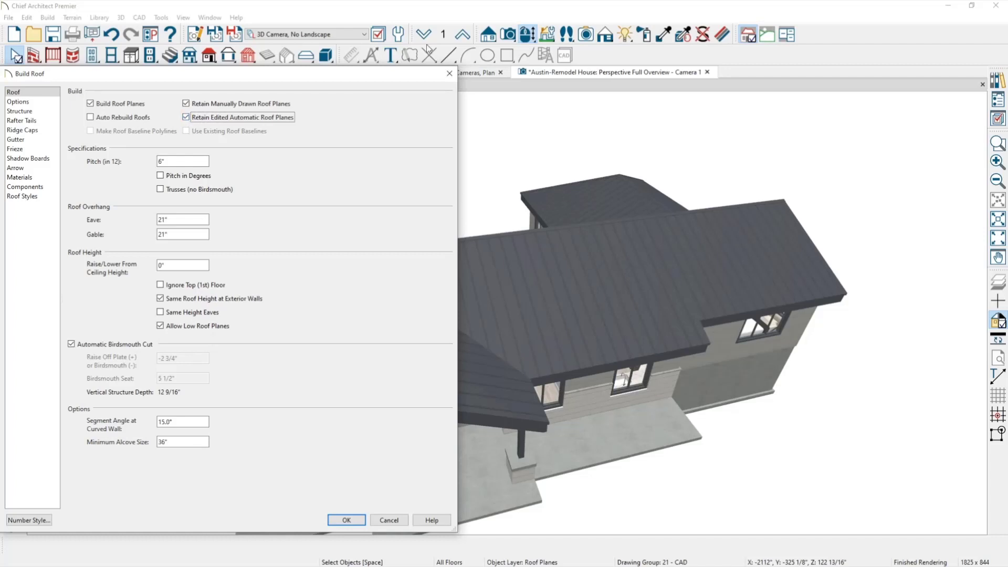
{"action": "left_click", "coordinate": [449, 73]}
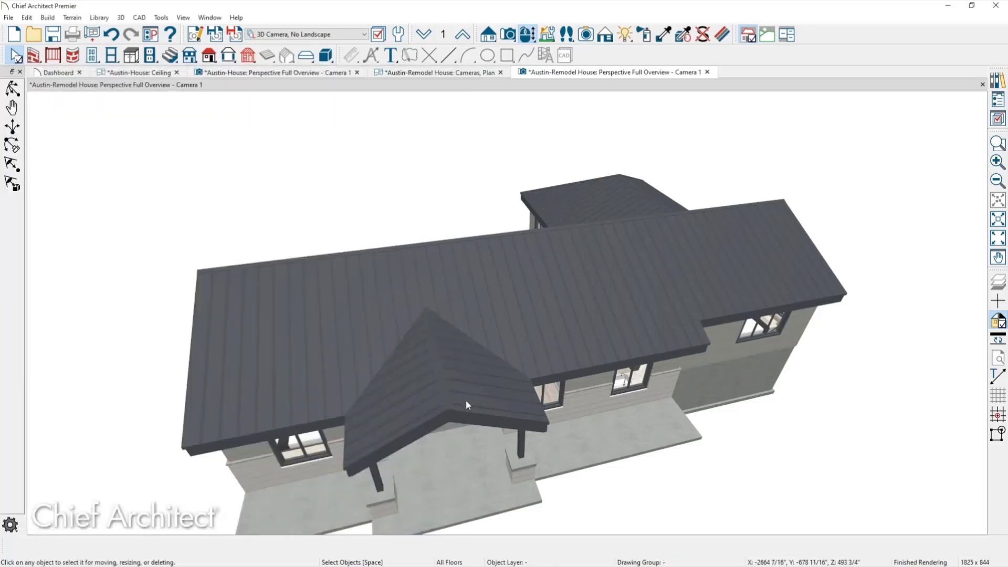
Step: Stretch the gable-end edge of the large rear roof plane outward past the end wall
{"action": "middle_click_drag", "start_coordinate": [335, 350], "coordinate": [610, 370]}
{"action": "left_click", "coordinate": [610, 370]}
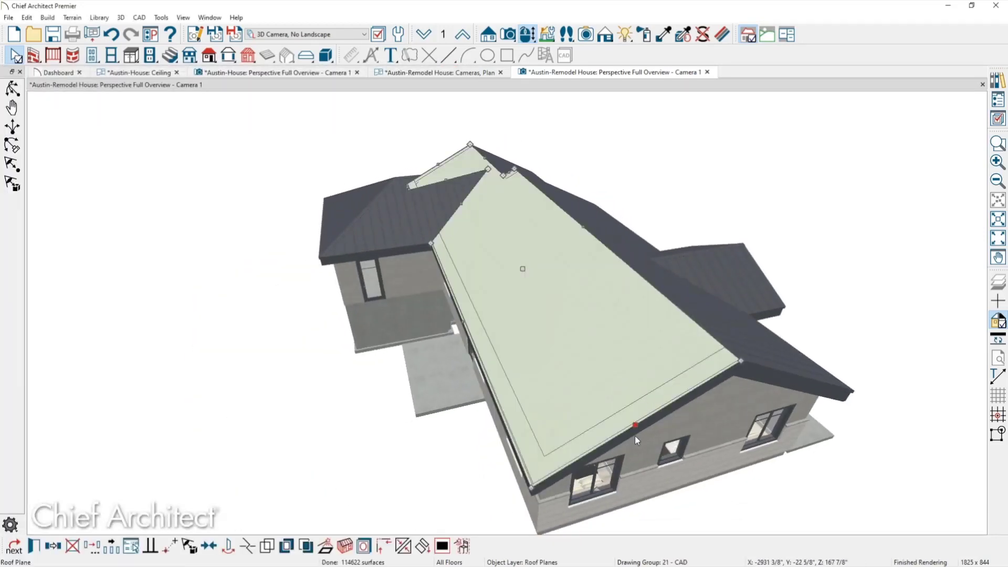
{"action": "left_click_drag", "start_coordinate": [636, 425], "coordinate": [651, 448]}
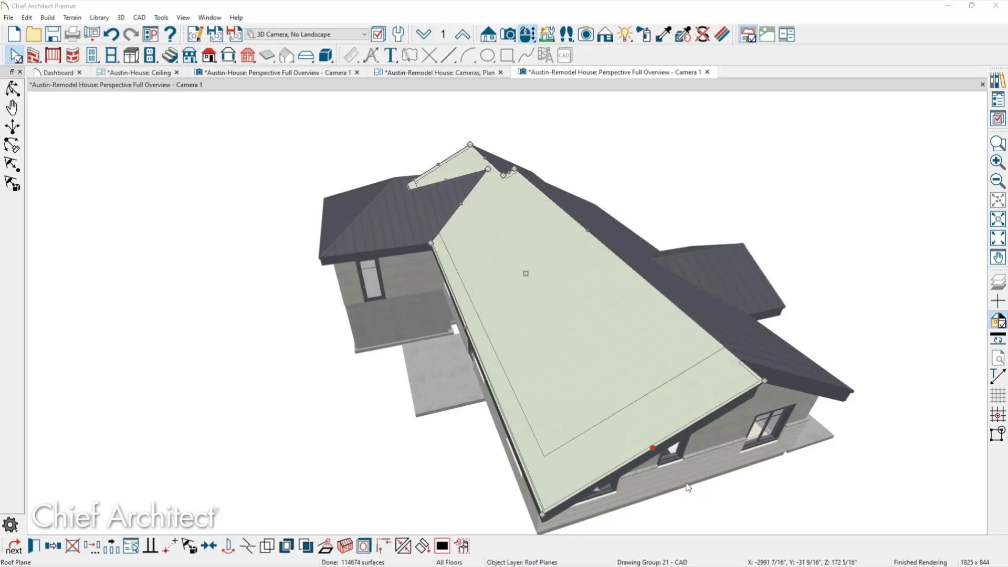
Step: Check the Mark as Edited setting in the stretched rear roof plane's specification
{"action": "double_click", "coordinate": [639, 372]}
{"action": "left_click", "coordinate": [521, 69]}
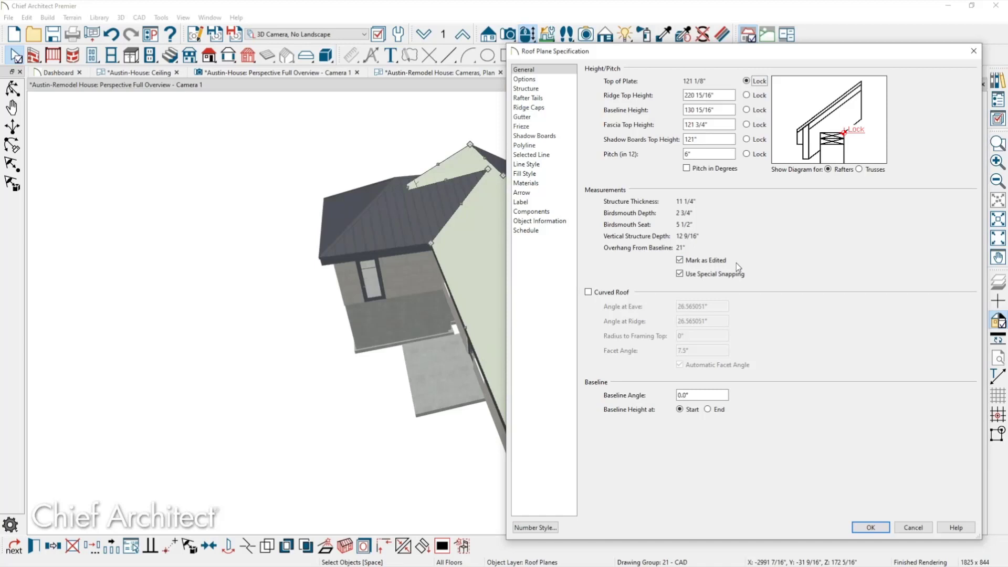
{"action": "key", "text": "Return"}
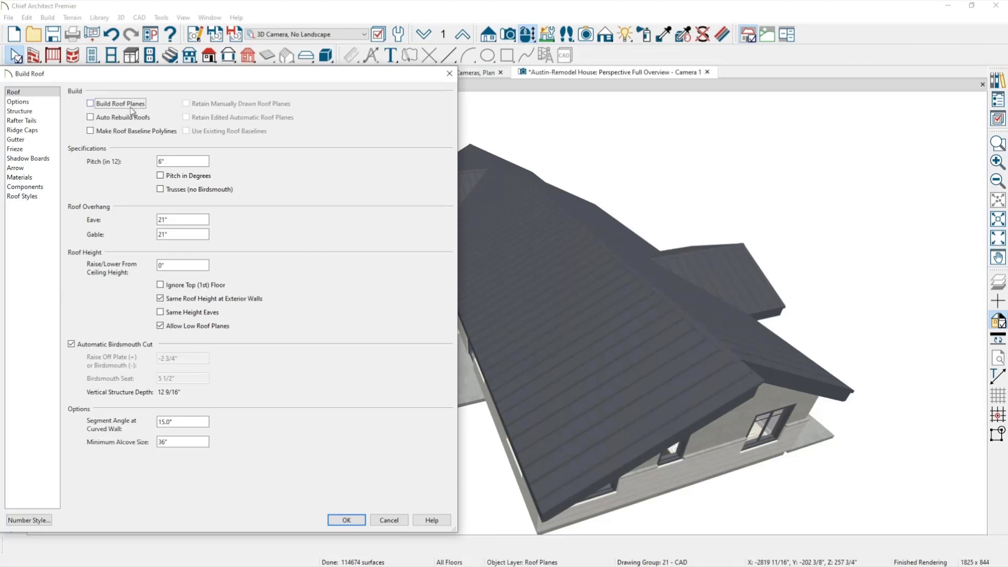
Step: Show Build Roof Planes combined with Retain Edited Automatic and Retain Manually Drawn Roof Planes, leaving Build Roof without rebuilding
{"action": "left_click", "coordinate": [130, 106]}
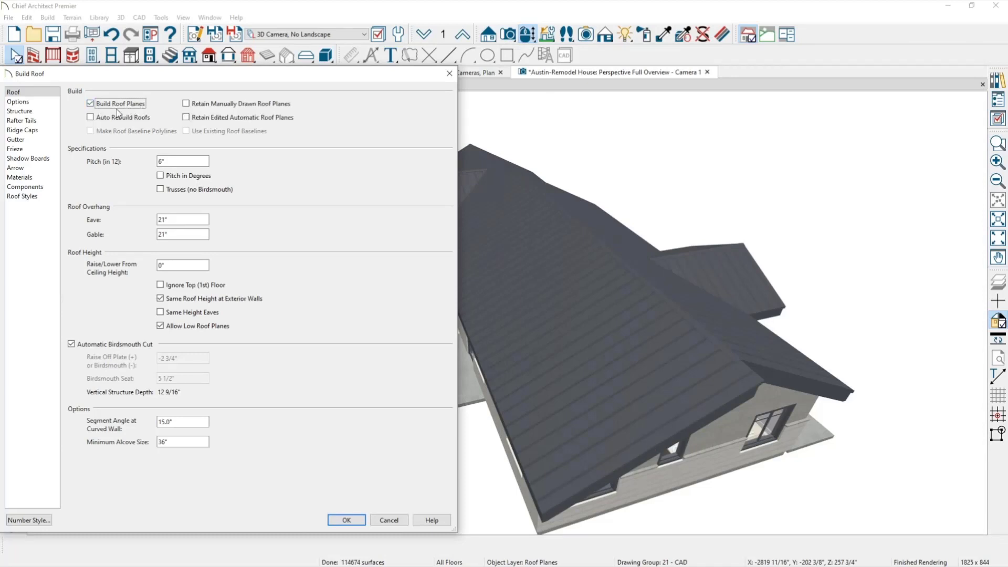
{"action": "left_click", "coordinate": [184, 117]}
{"action": "left_click", "coordinate": [187, 105]}
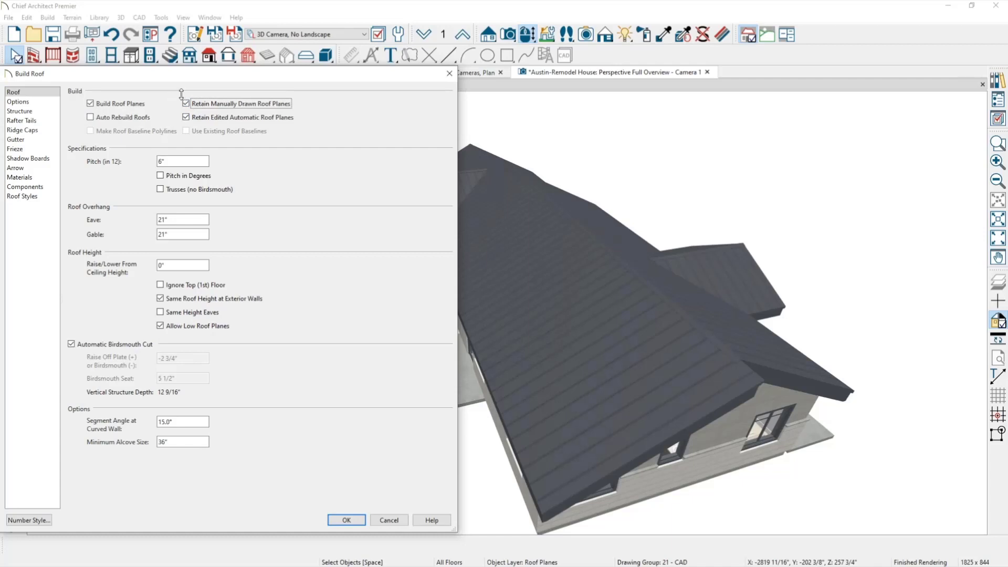
{"action": "left_click", "coordinate": [449, 73]}
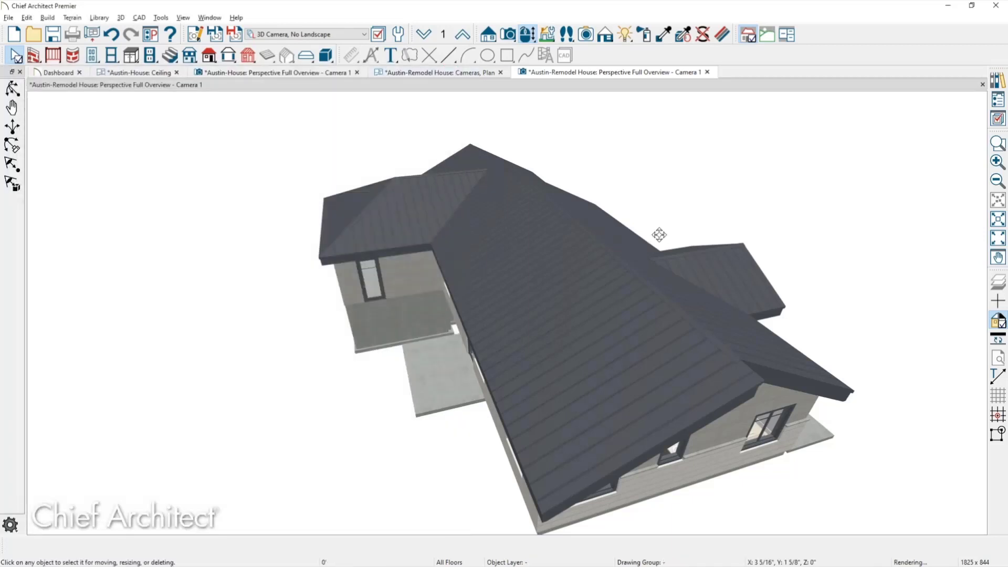
Step: Look over the front of the house, then bring up the Austin-Remodel floor plan around the porch
{"action": "middle_click_drag", "start_coordinate": [659, 234], "coordinate": [525, 204]}
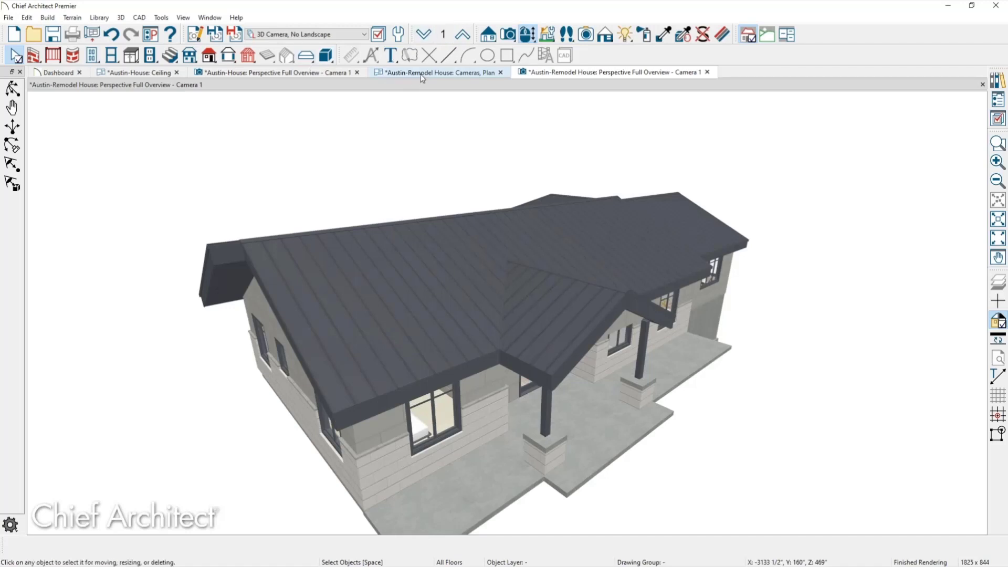
{"action": "left_click", "coordinate": [389, 72]}
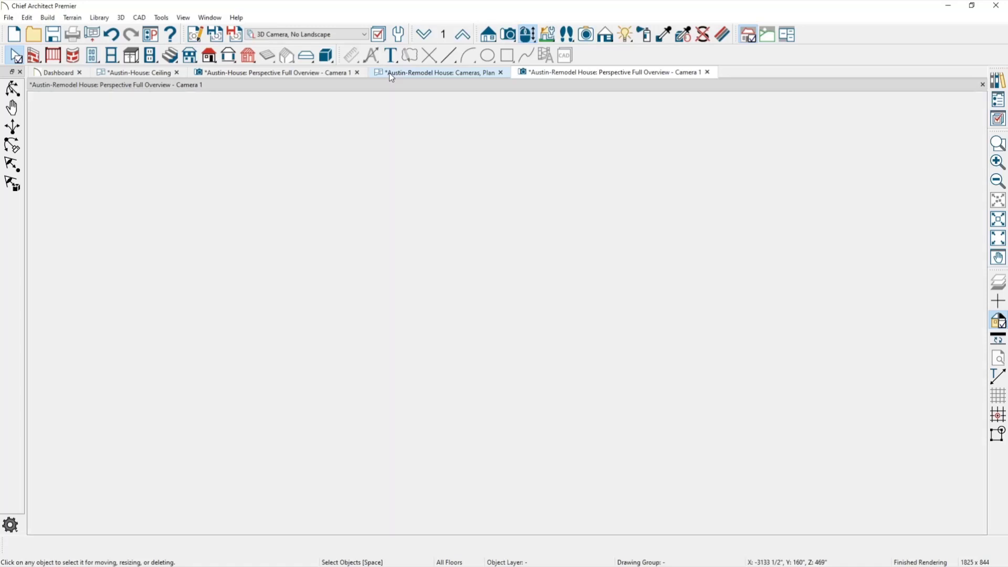
{"action": "scroll", "coordinate": [350, 373], "scroll_direction": "up", "scroll_amount": 5}
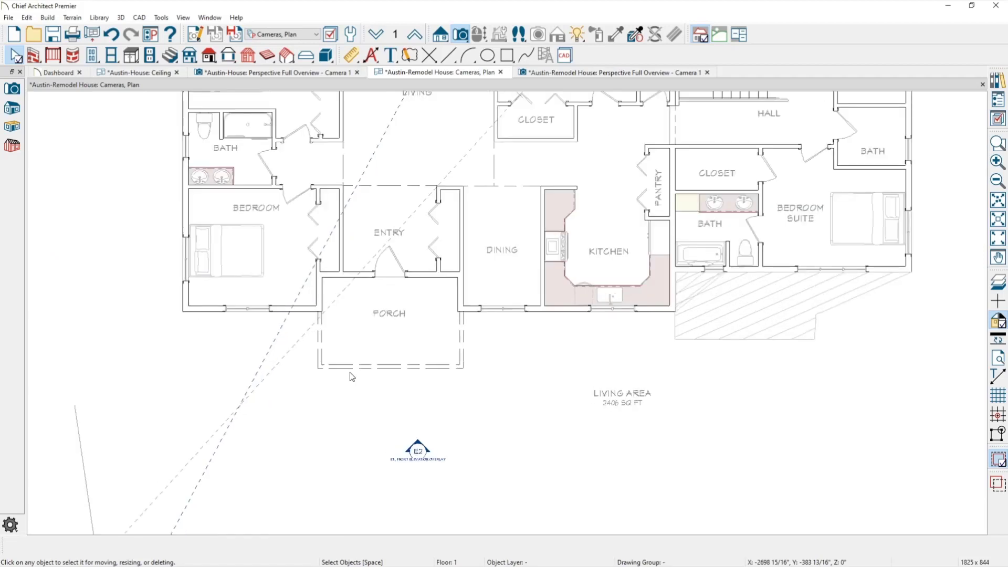
{"action": "left_click", "coordinate": [320, 345]}
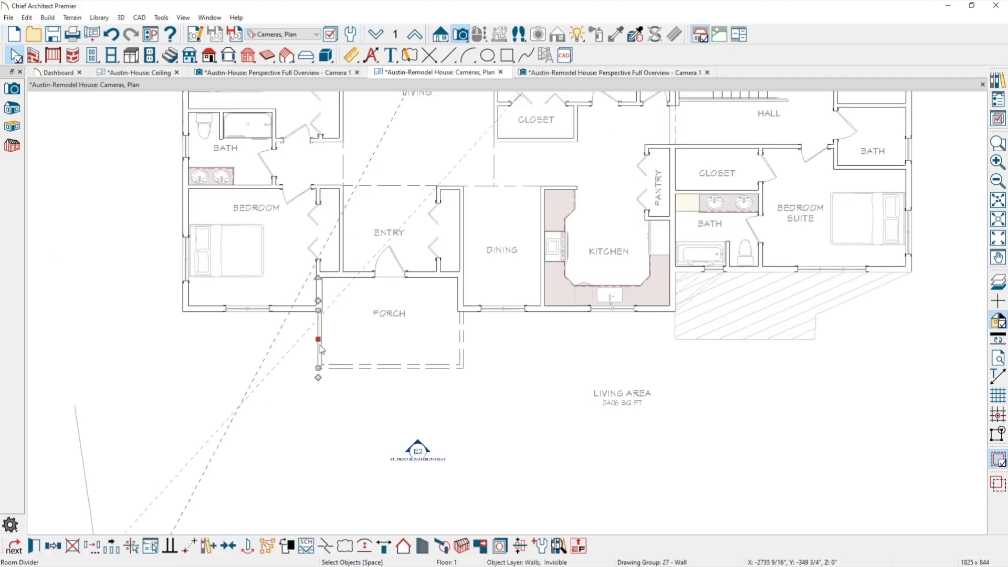
{"action": "double_click", "coordinate": [462, 348]}
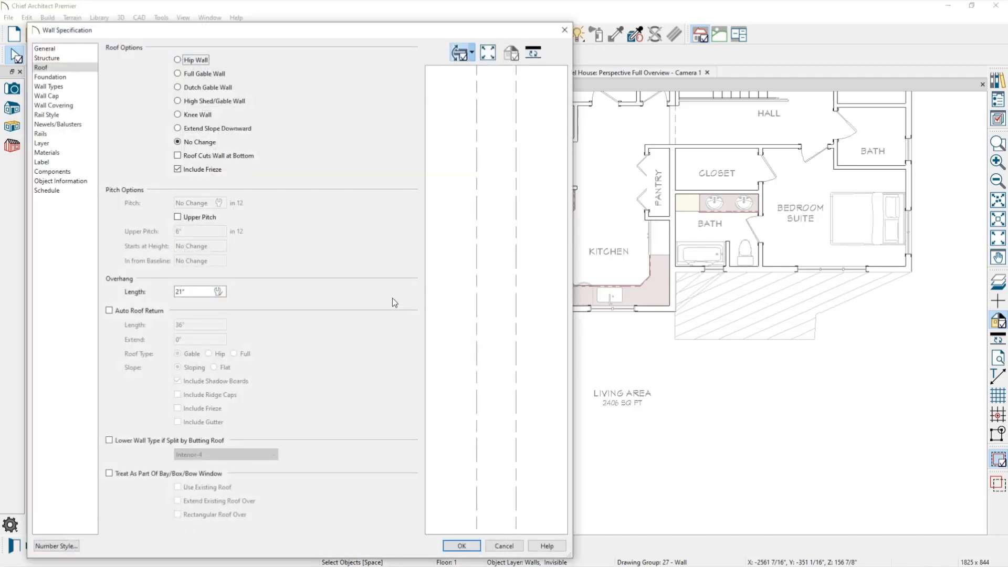
{"action": "key", "text": "Escape"}
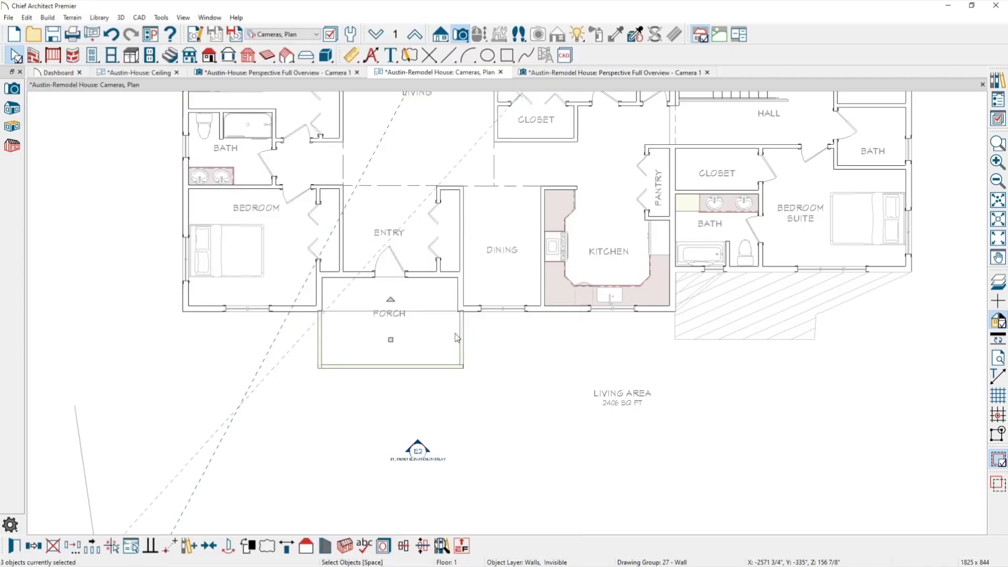
Step: Set the roof pitch of the porch's two side walls to 8 in 12
{"action": "left_click", "coordinate": [462, 335]}
{"action": "left_click", "coordinate": [321, 342], "text": "shift"}
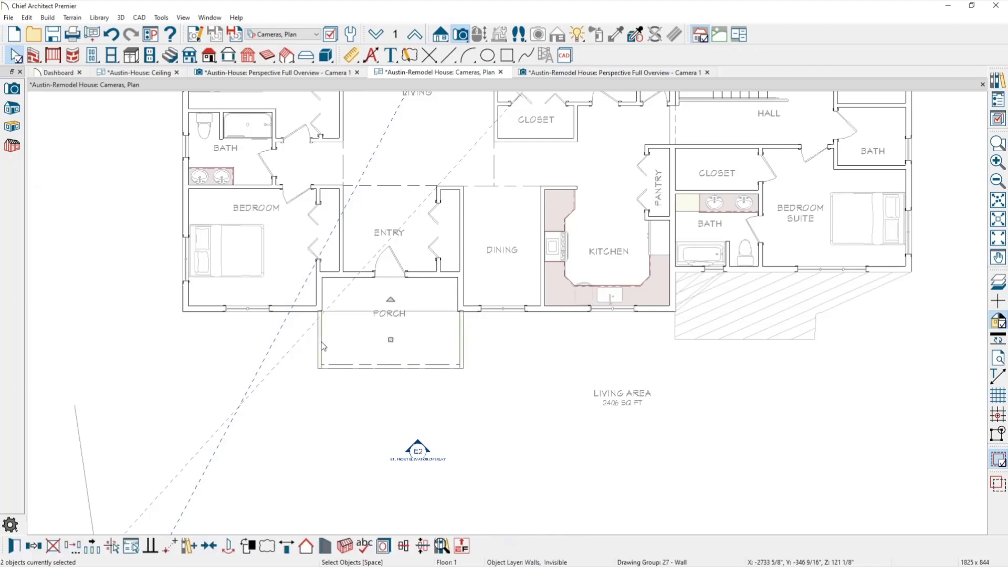
{"action": "double_click", "coordinate": [322, 341]}
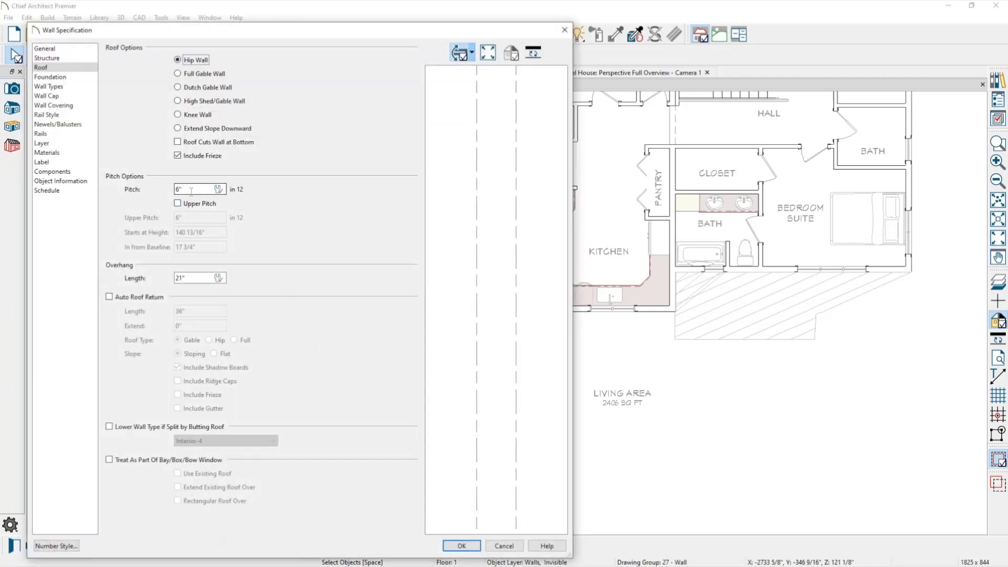
{"action": "left_click_drag", "start_coordinate": [185, 190], "coordinate": [166, 191]}
{"action": "type", "text": "8"}
{"action": "left_click", "coordinate": [460, 546]}
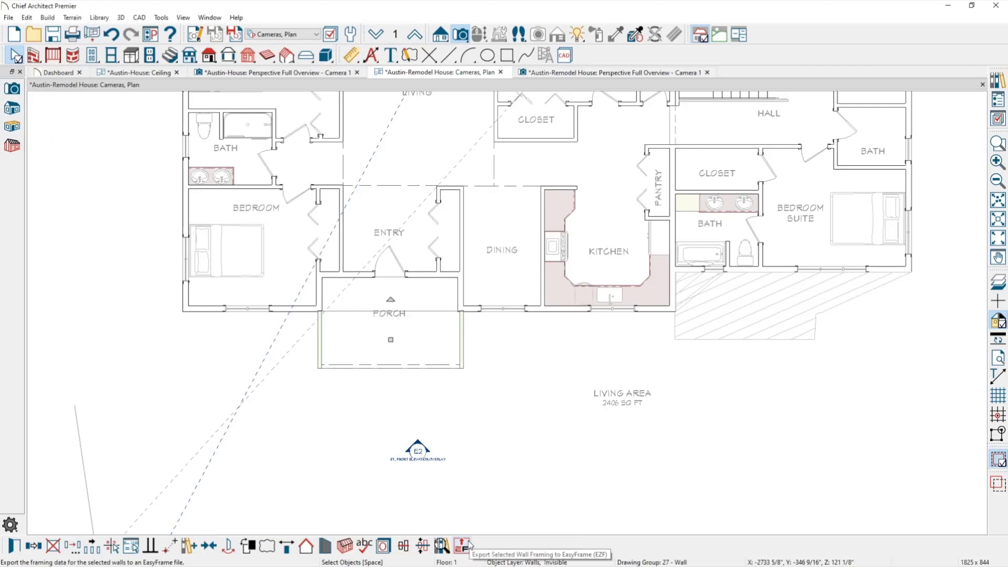
Step: Turn on Auto Rebuild Roofs, accepting deletion of the edited roof surfaces and keeping the Roof Planes layer hidden
{"action": "key", "text": "r"}
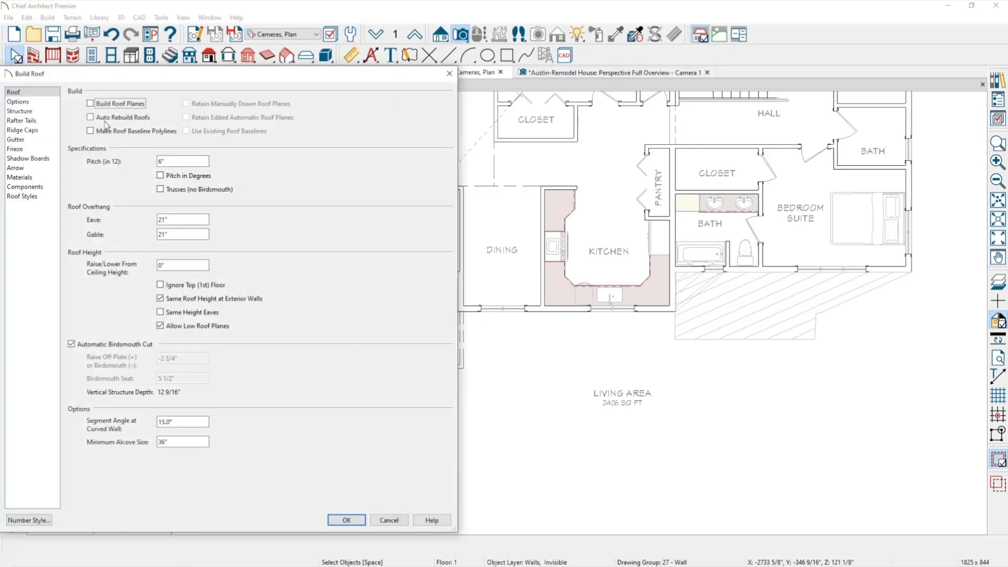
{"action": "left_click", "coordinate": [106, 120]}
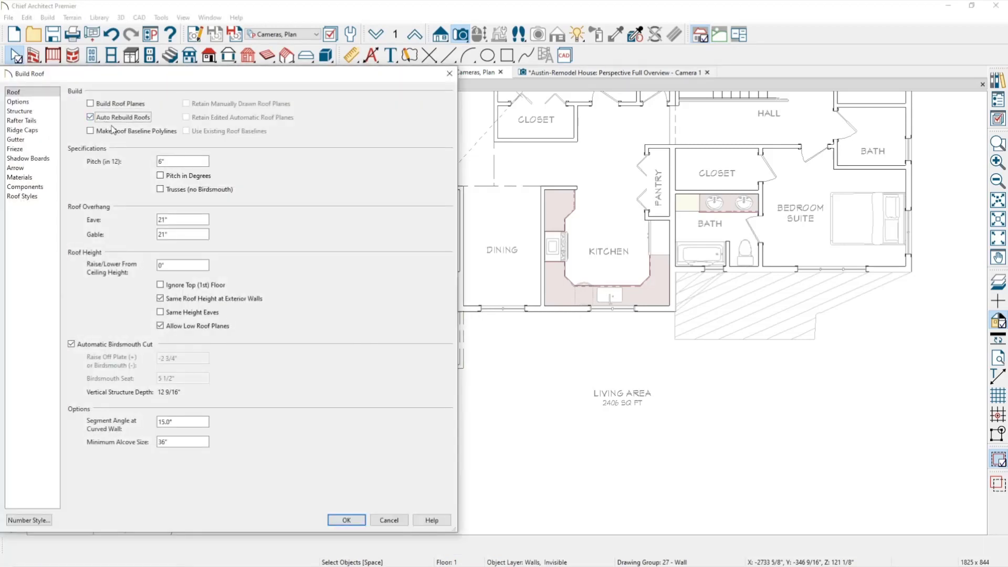
{"action": "left_click", "coordinate": [360, 521]}
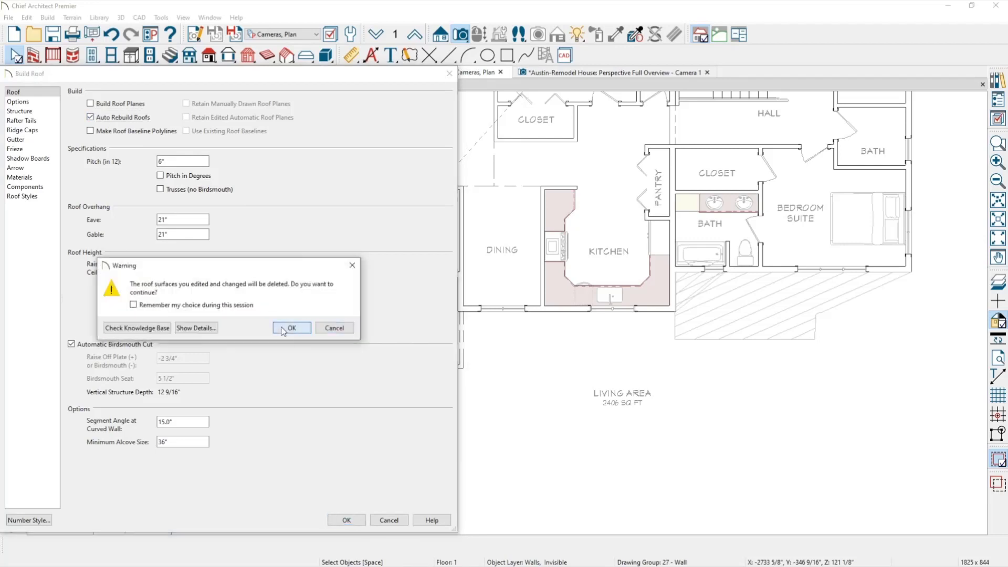
{"action": "left_click", "coordinate": [283, 329]}
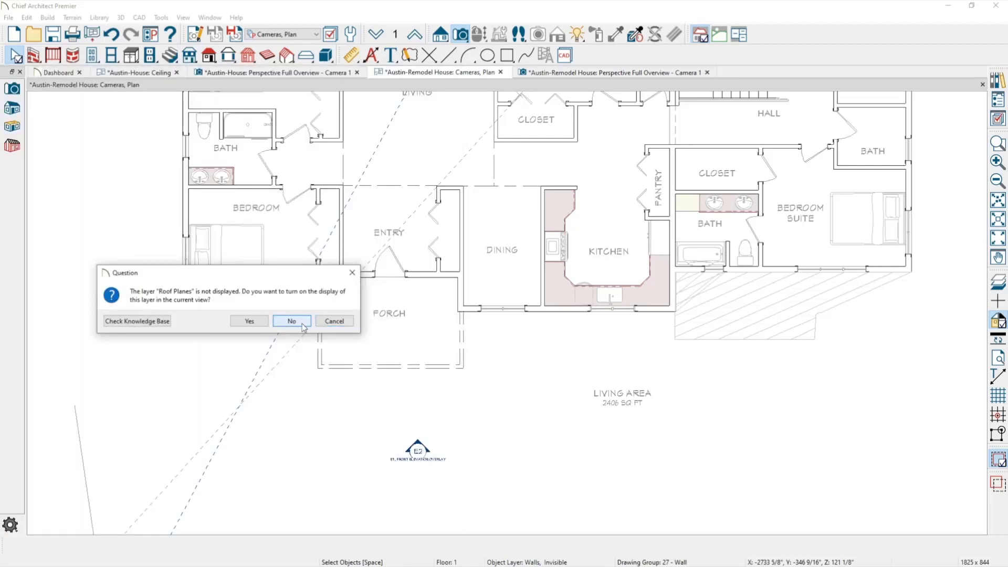
{"action": "left_click", "coordinate": [292, 321]}
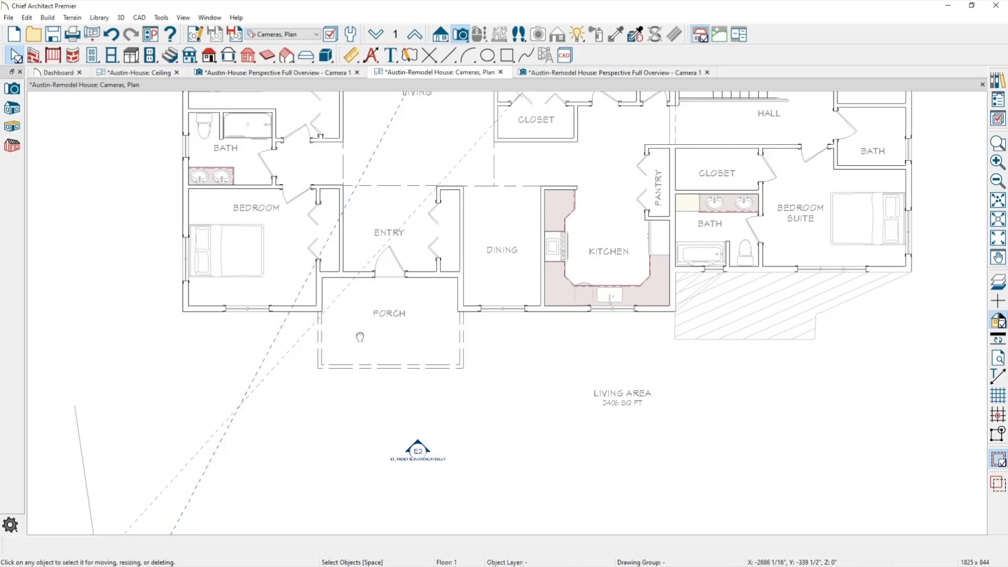
{"action": "middle_click_drag", "start_coordinate": [359, 336], "coordinate": [395, 386]}
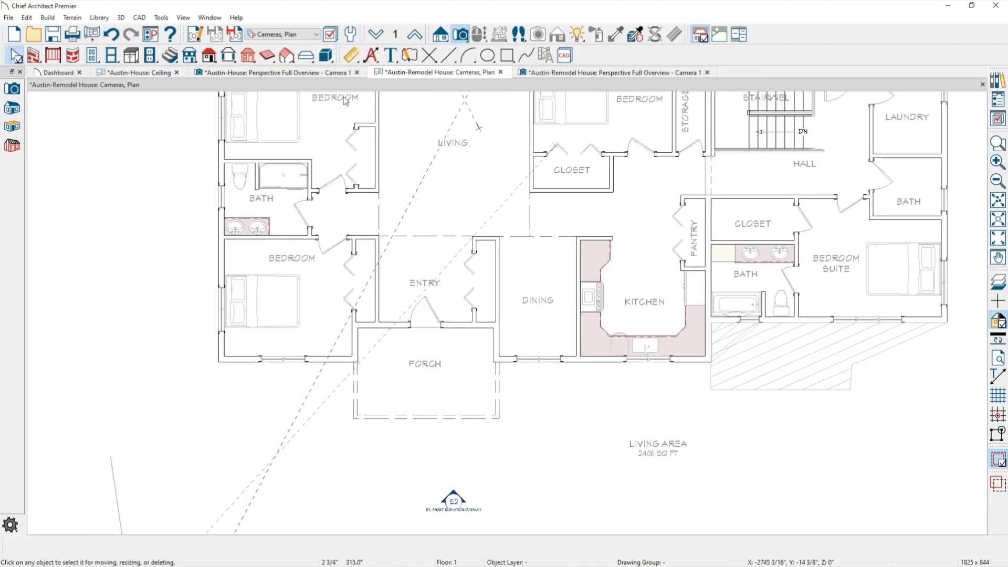
Step: In the perspective overview, set the default roof pitch of the house to 3 in 12
{"action": "left_click", "coordinate": [657, 72]}
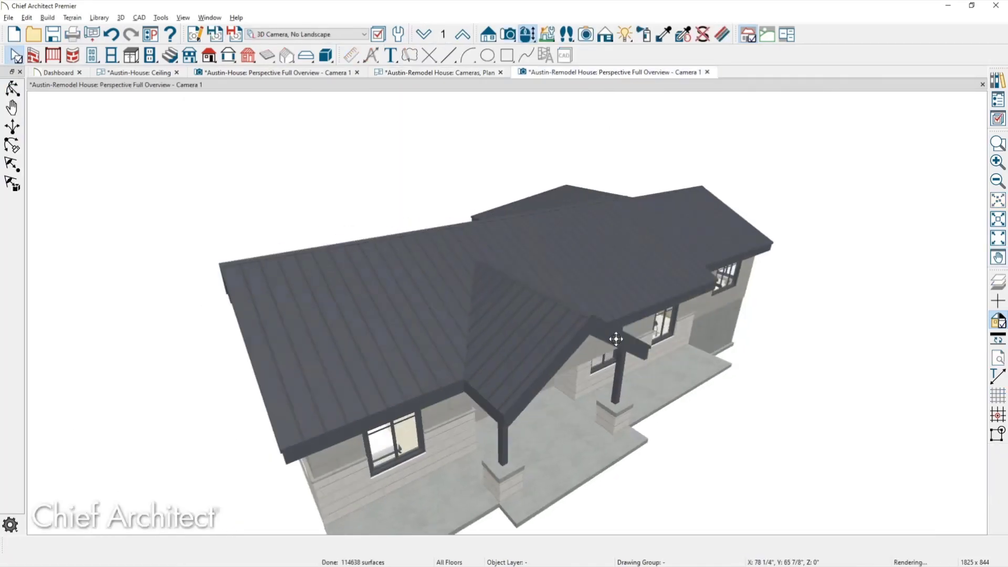
{"action": "left_click_drag", "start_coordinate": [615, 339], "coordinate": [627, 326]}
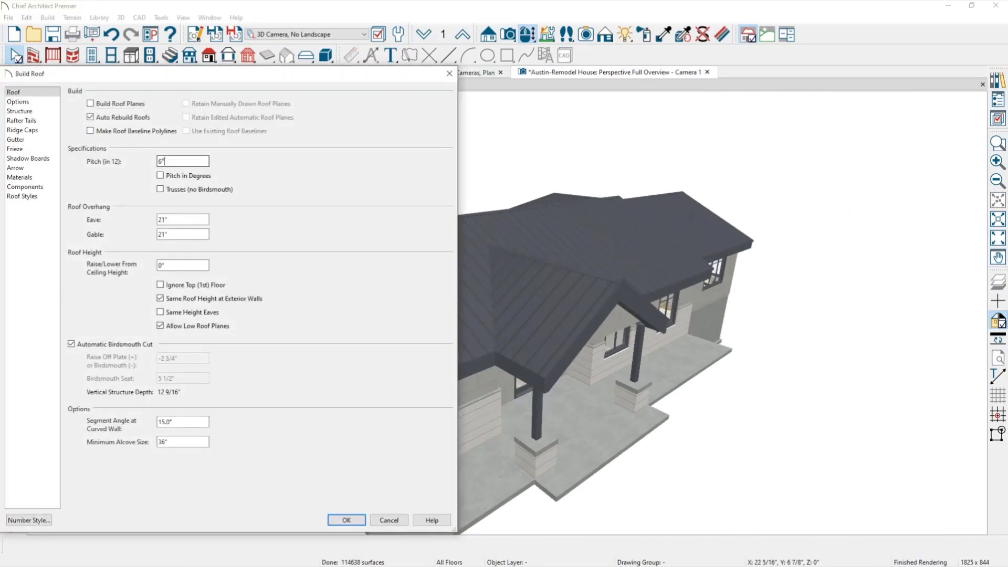
{"action": "double_click", "coordinate": [161, 162]}
{"action": "type", "text": "3"}
{"action": "left_click", "coordinate": [353, 521]}
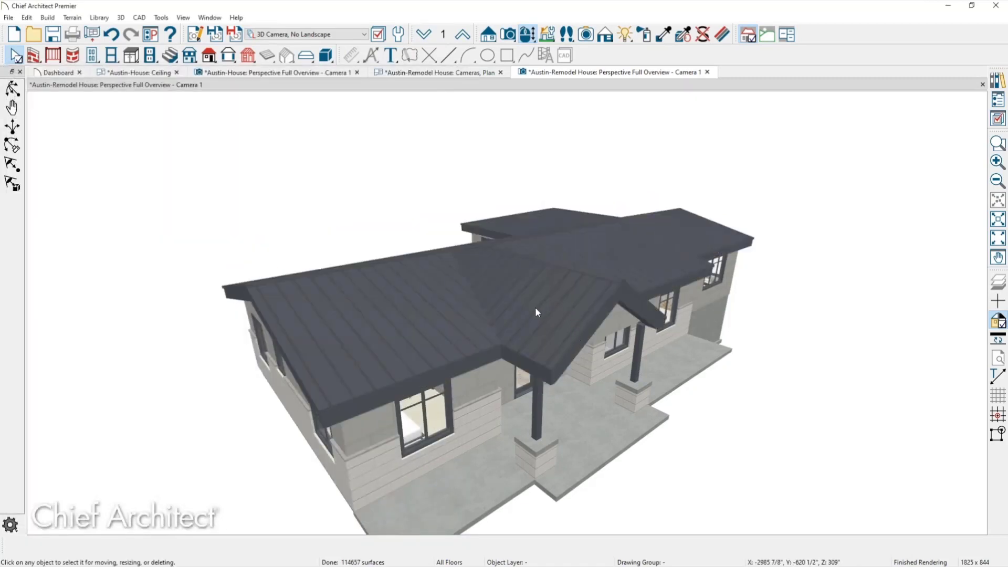
Step: Examine how the porch gable meets the main roof and select the porch roof plane on the bedroom side
{"action": "middle_click_drag", "start_coordinate": [569, 334], "coordinate": [562, 302]}
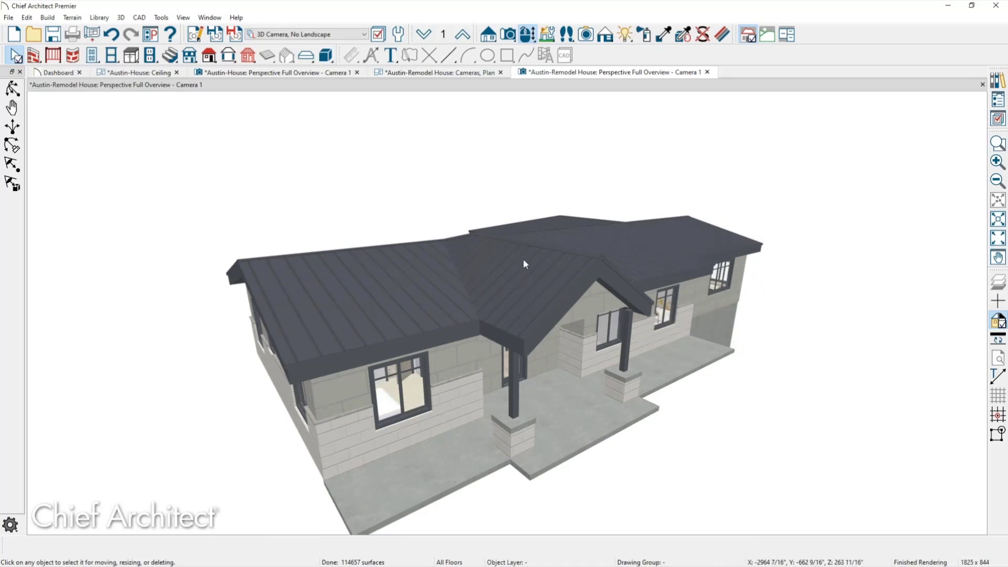
{"action": "left_click_drag", "start_coordinate": [523, 258], "coordinate": [515, 279]}
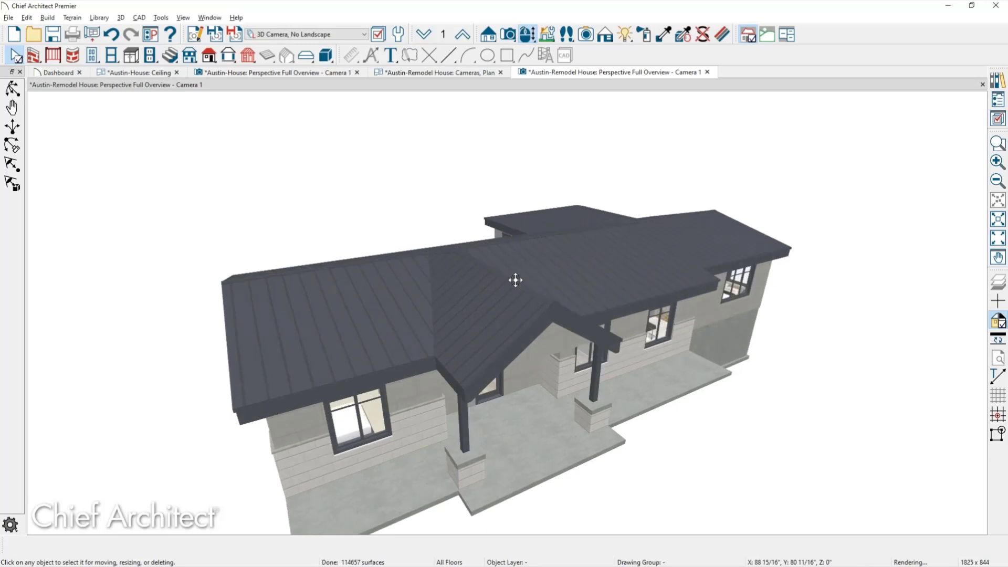
{"action": "left_click", "coordinate": [449, 307]}
{"action": "left_click", "coordinate": [392, 309]}
{"action": "left_click", "coordinate": [458, 315]}
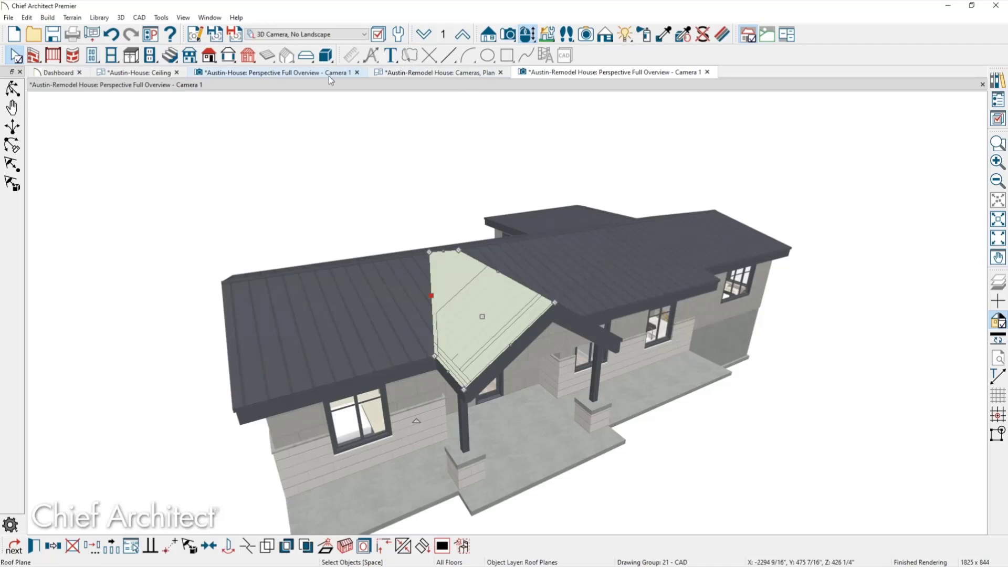
Step: In the Austin-Remodel plan, set the roof pitch of the porch's two side walls to 6 in 12
{"action": "left_click", "coordinate": [429, 71]}
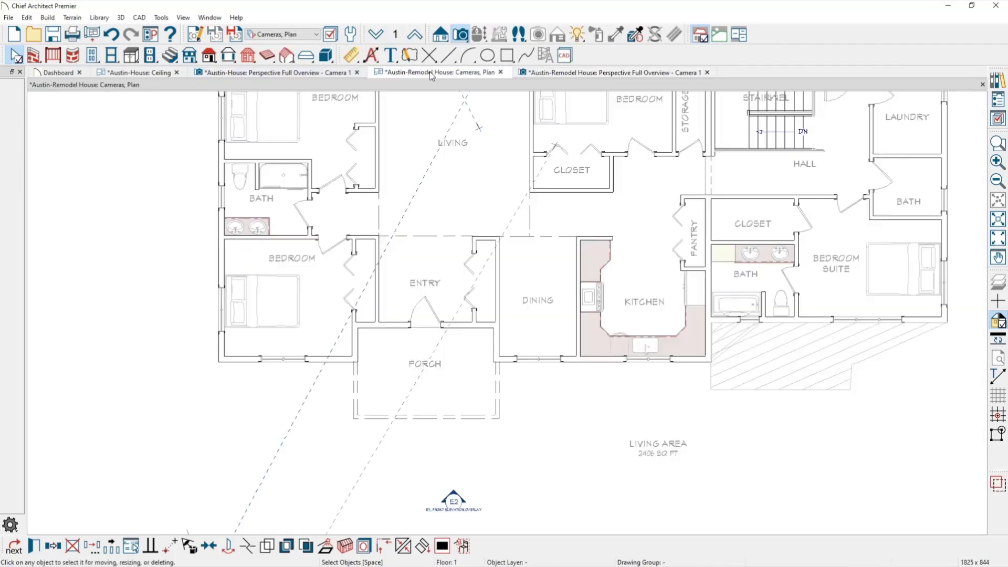
{"action": "left_click", "coordinate": [498, 399]}
{"action": "left_click", "coordinate": [353, 392], "text": "shift"}
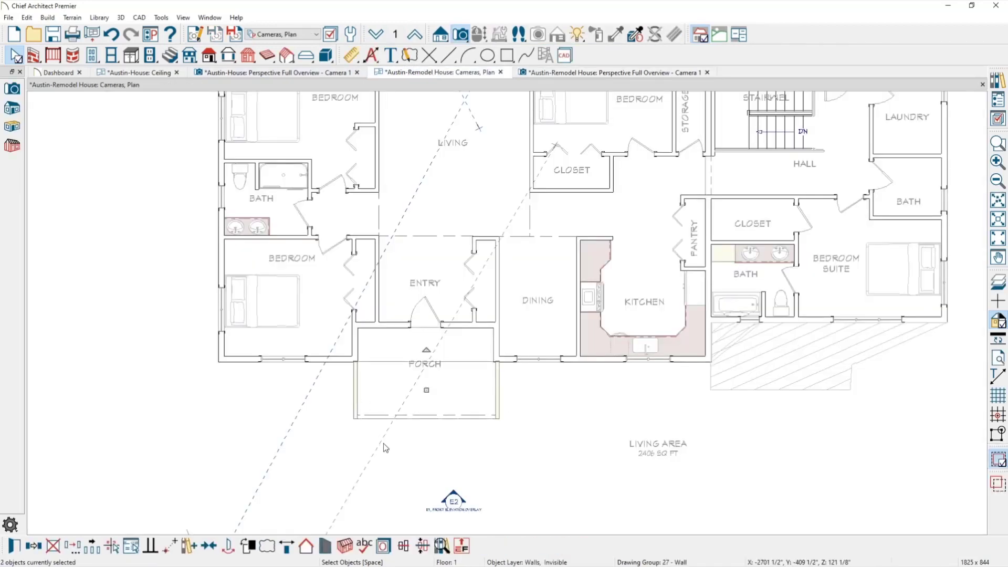
{"action": "scroll", "coordinate": [383, 443], "scroll_direction": "up", "scroll_amount": 2}
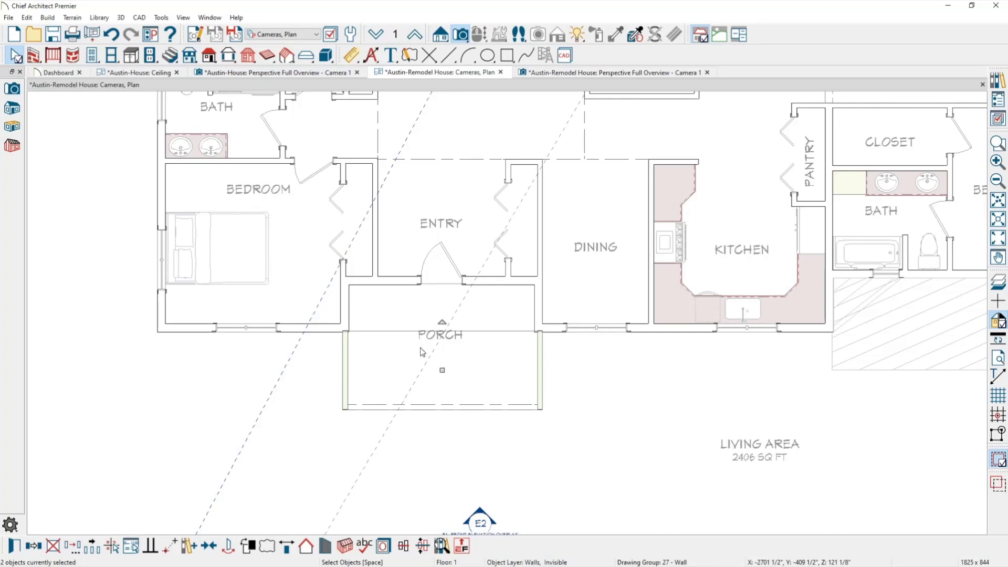
{"action": "key", "text": "ctrl+e"}
{"action": "left_click", "coordinate": [201, 190]}
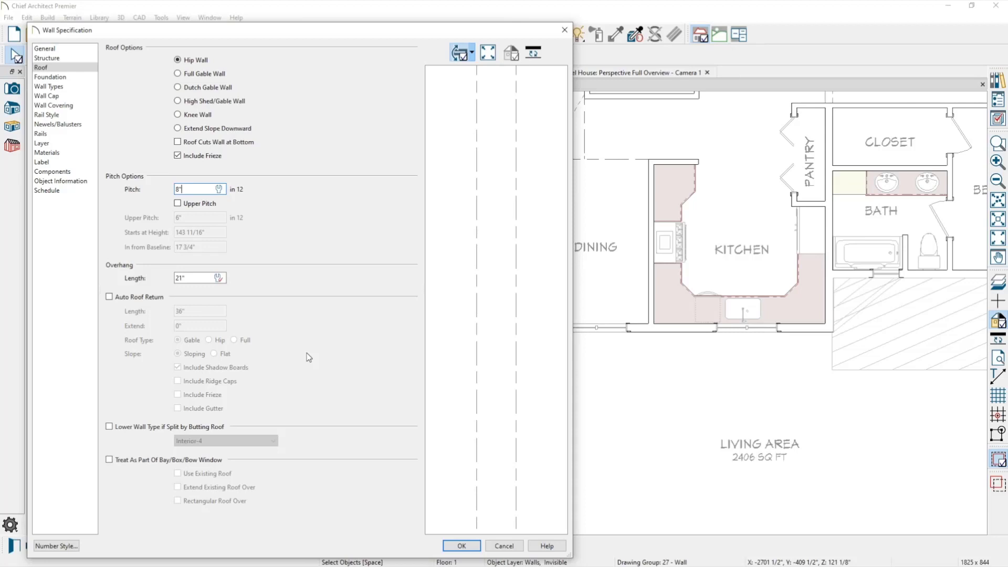
{"action": "left_click_drag", "start_coordinate": [188, 190], "coordinate": [133, 191]}
{"action": "type", "text": "6"}
{"action": "left_click", "coordinate": [461, 546]}
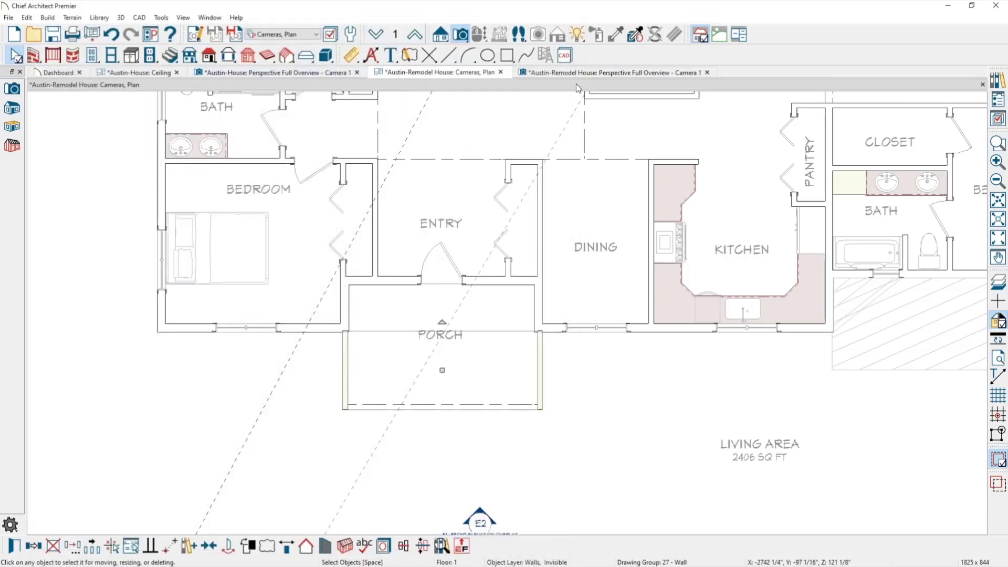
Step: Pull the porch roof plane's bedroom-side edge off the main roof with Auto Rebuild Roofs turned off, and rejoin it to the main roof plane
{"action": "left_click", "coordinate": [587, 71]}
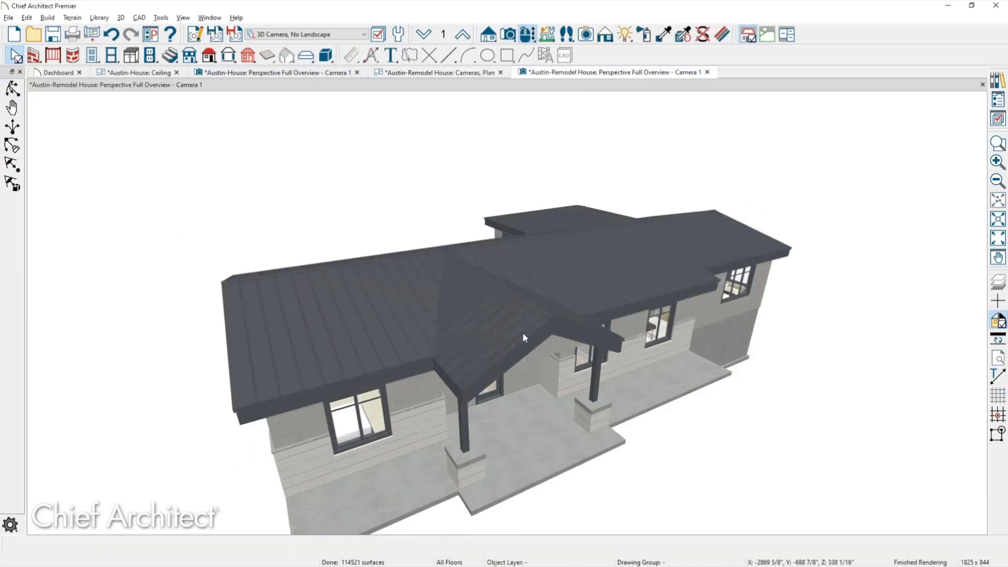
{"action": "left_click_drag", "start_coordinate": [521, 330], "coordinate": [532, 323]}
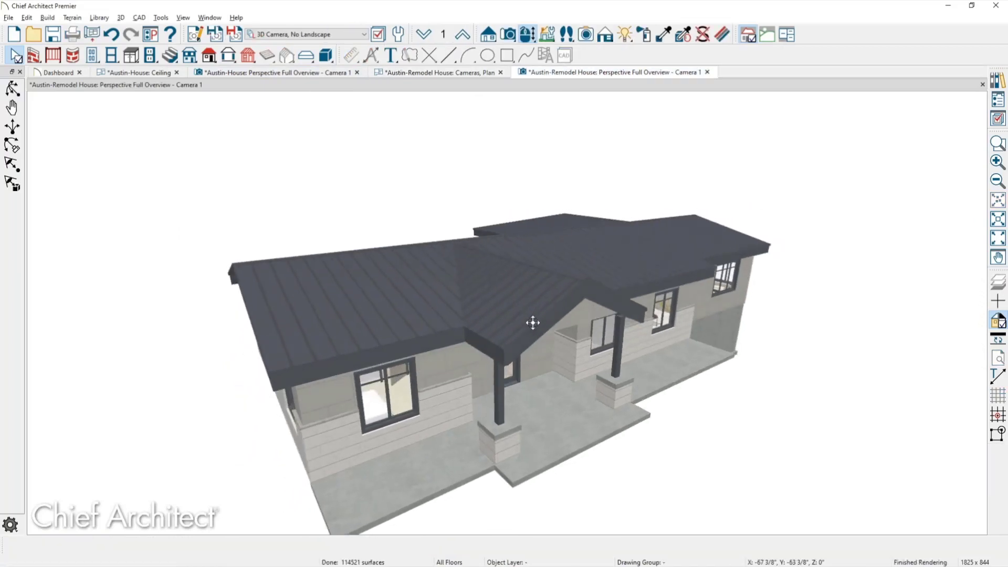
{"action": "left_click", "coordinate": [496, 301]}
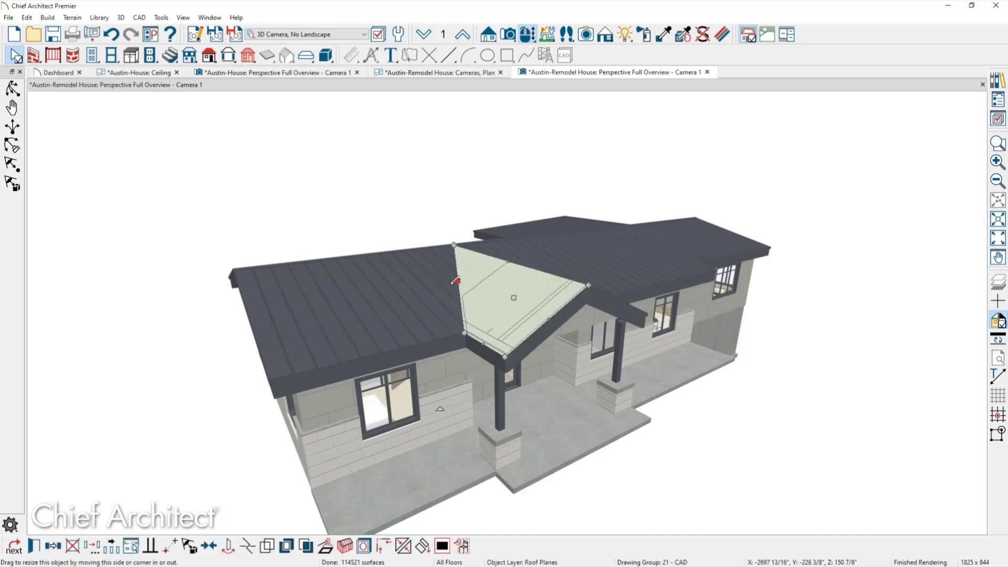
{"action": "left_click_drag", "start_coordinate": [456, 283], "coordinate": [488, 288]}
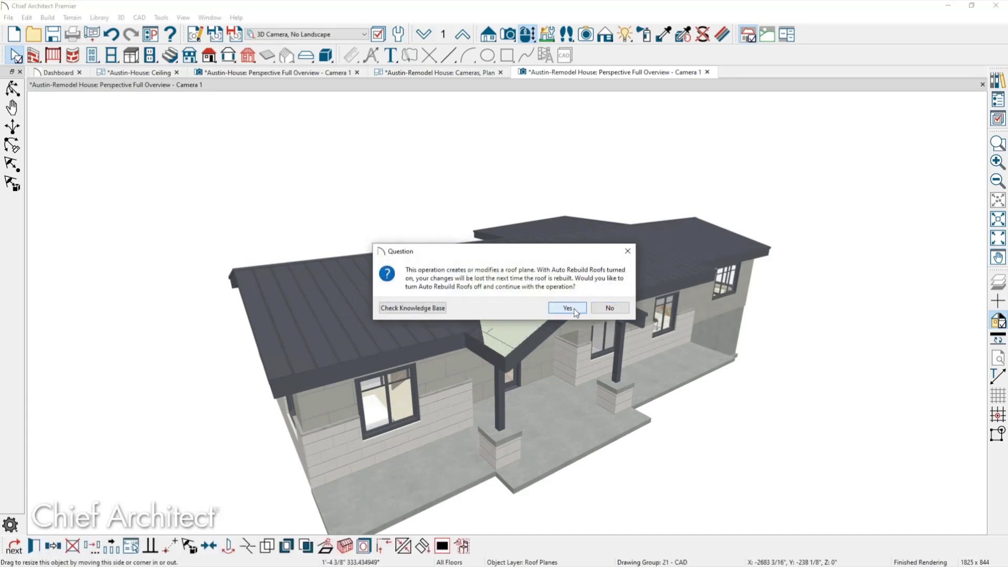
{"action": "left_click", "coordinate": [566, 308]}
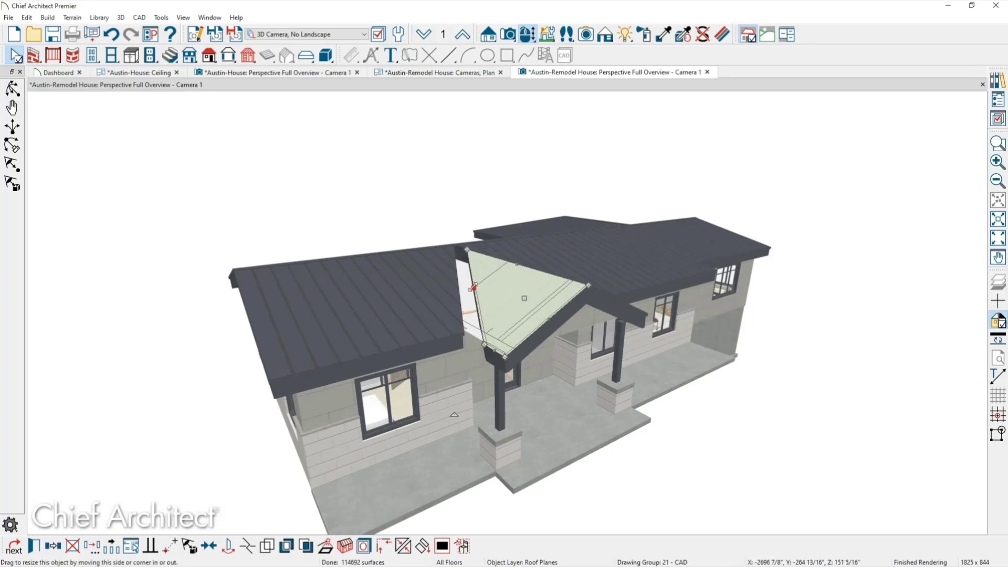
{"action": "left_click", "coordinate": [414, 544]}
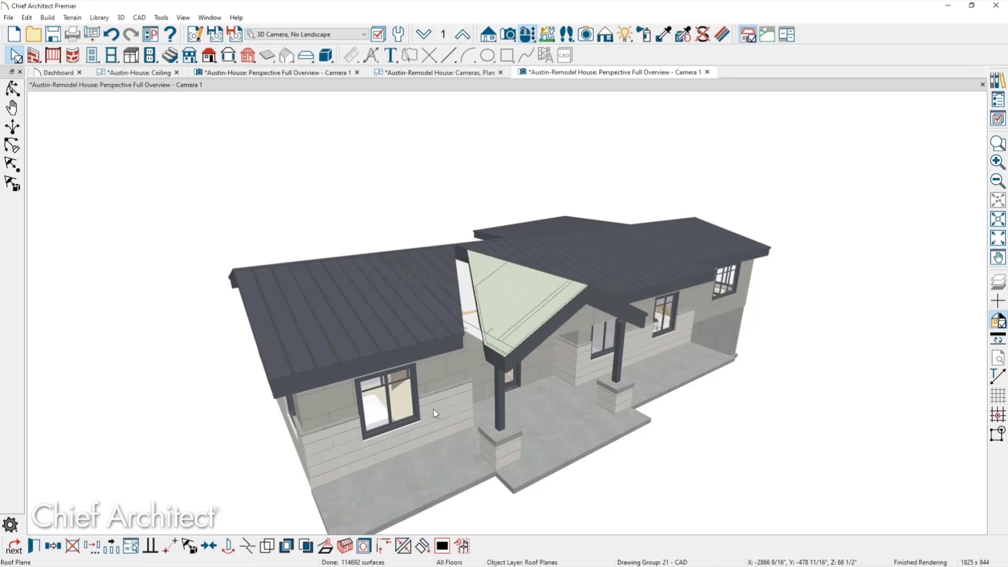
{"action": "left_click", "coordinate": [452, 316]}
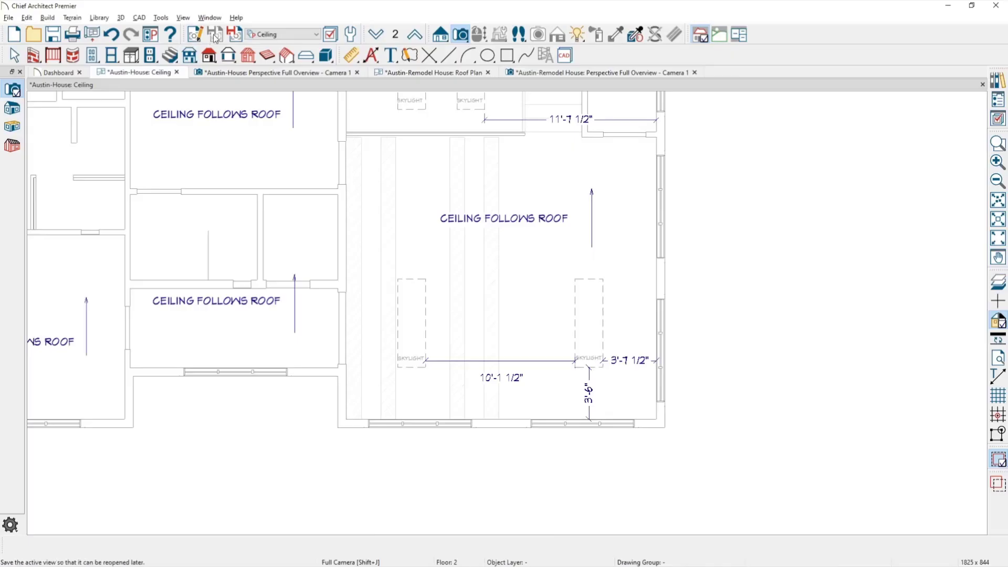
Step: Change the Austin-House plan from the Ceiling view to the Roof Plan view and return to object selection
{"action": "left_click", "coordinate": [272, 34]}
{"action": "left_click", "coordinate": [281, 213]}
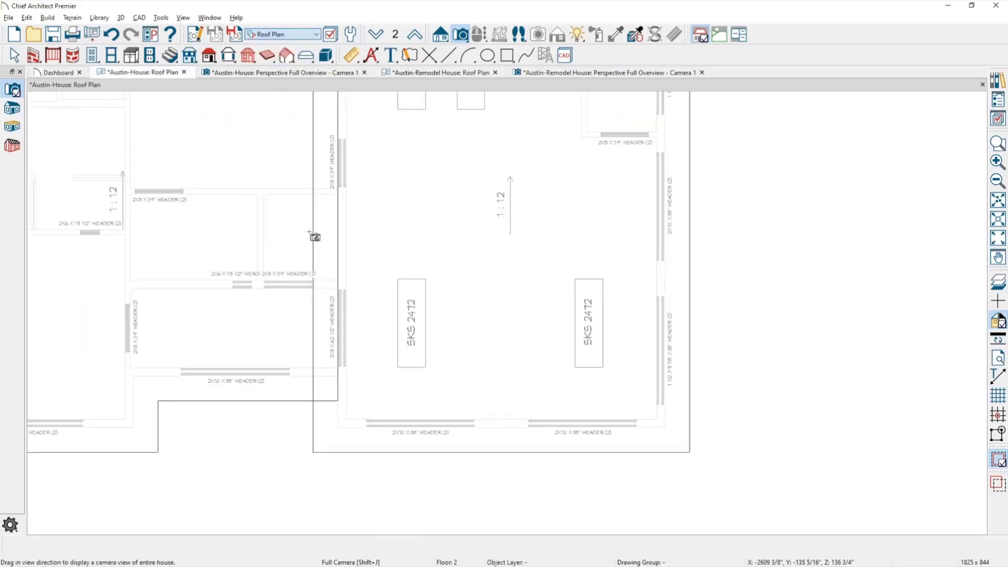
{"action": "middle_click_drag", "start_coordinate": [396, 373], "coordinate": [670, 501]}
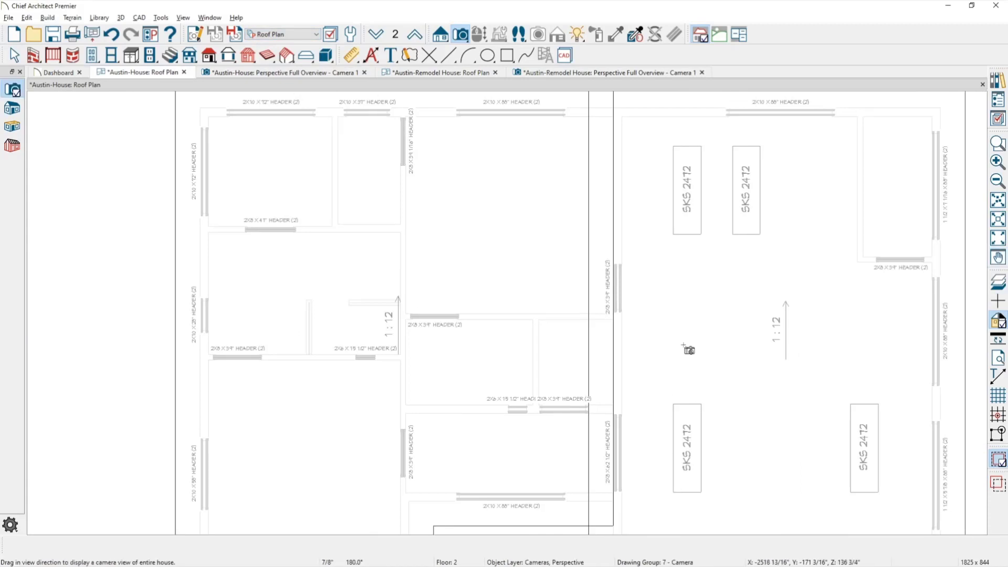
{"action": "scroll", "coordinate": [686, 266], "scroll_direction": "up", "scroll_amount": 1}
{"action": "middle_click_drag", "start_coordinate": [665, 365], "coordinate": [663, 449]}
{"action": "key", "text": "space"}
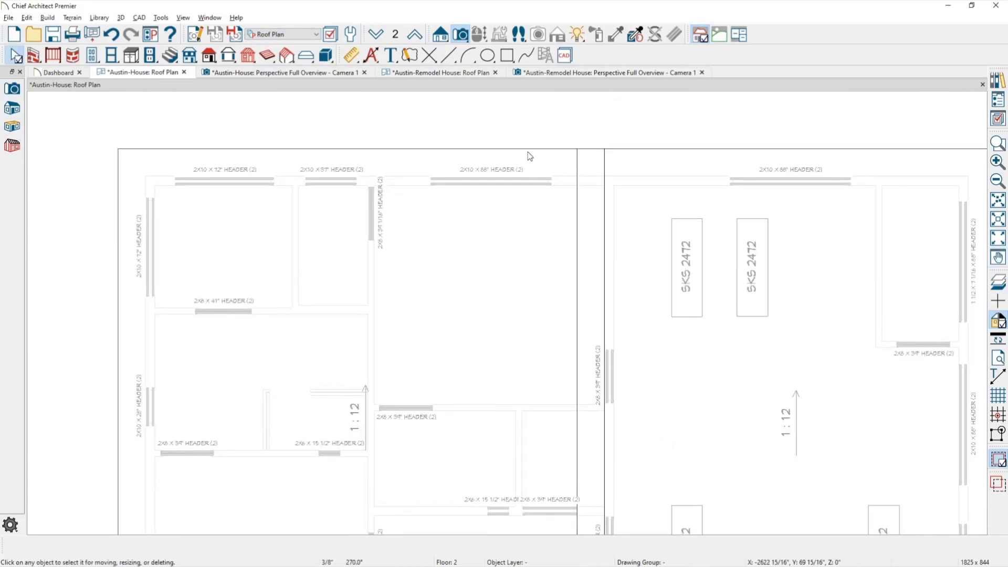
Step: Turn on display of the Walls, Layers layer in the Roof Plan layer set
{"action": "left_click", "coordinate": [527, 150]}
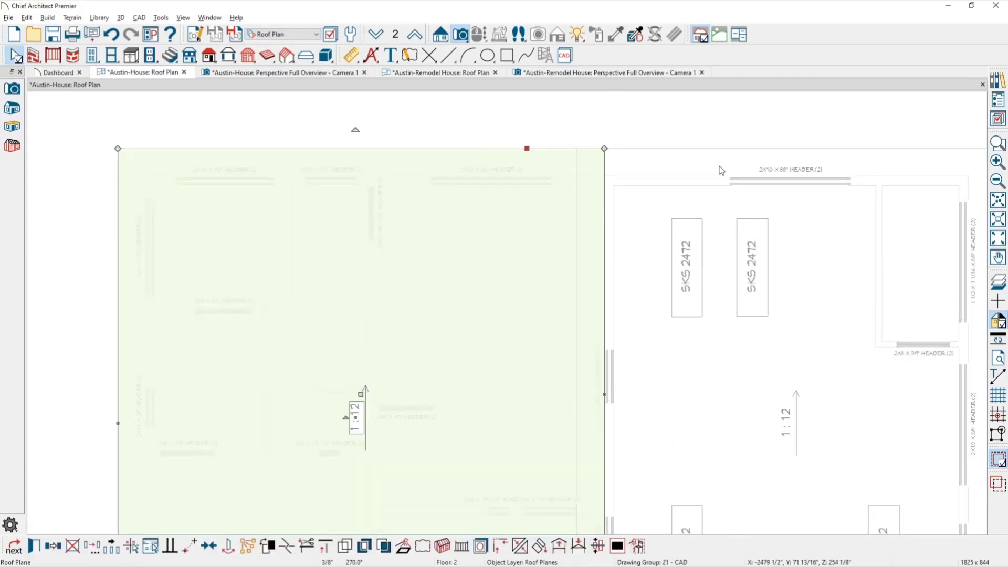
{"action": "left_click", "coordinate": [694, 181]}
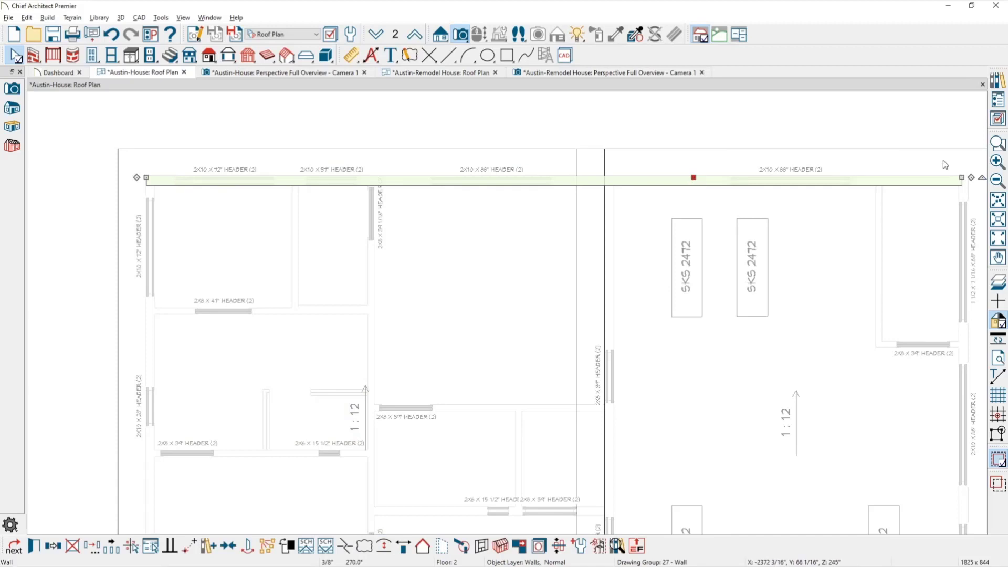
{"action": "left_click", "coordinate": [997, 119]}
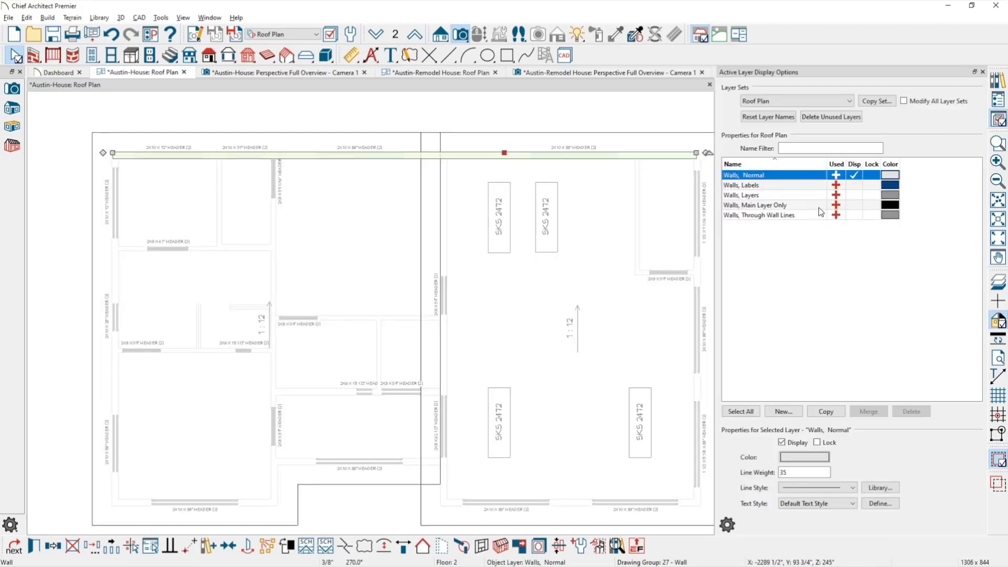
{"action": "left_click", "coordinate": [854, 195]}
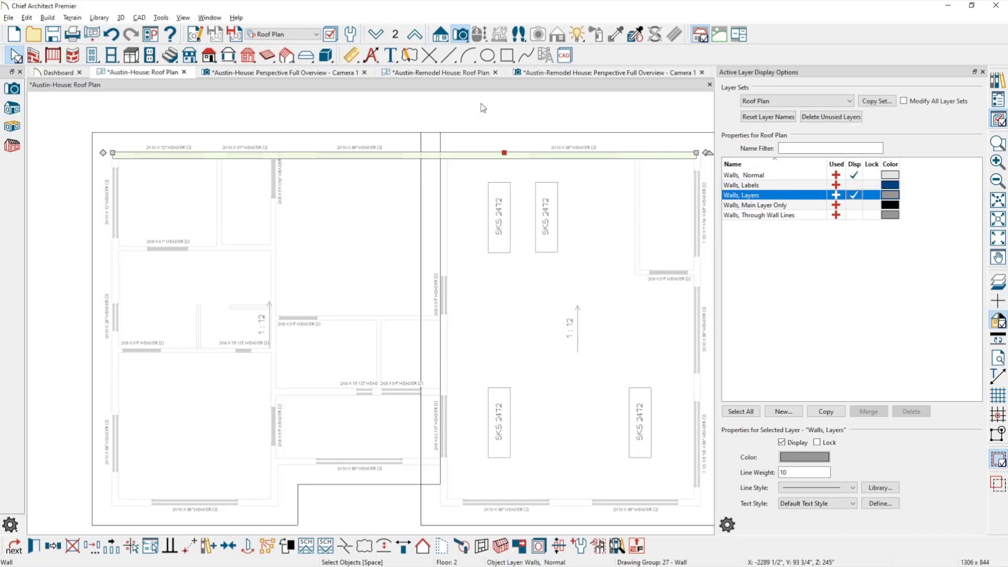
{"action": "left_click", "coordinate": [484, 108]}
Step: Examine where the edges of the overlapping roof planes fall relative to the wall layers at the wall intersection
{"action": "scroll", "coordinate": [425, 160], "scroll_direction": "up", "scroll_amount": 8}
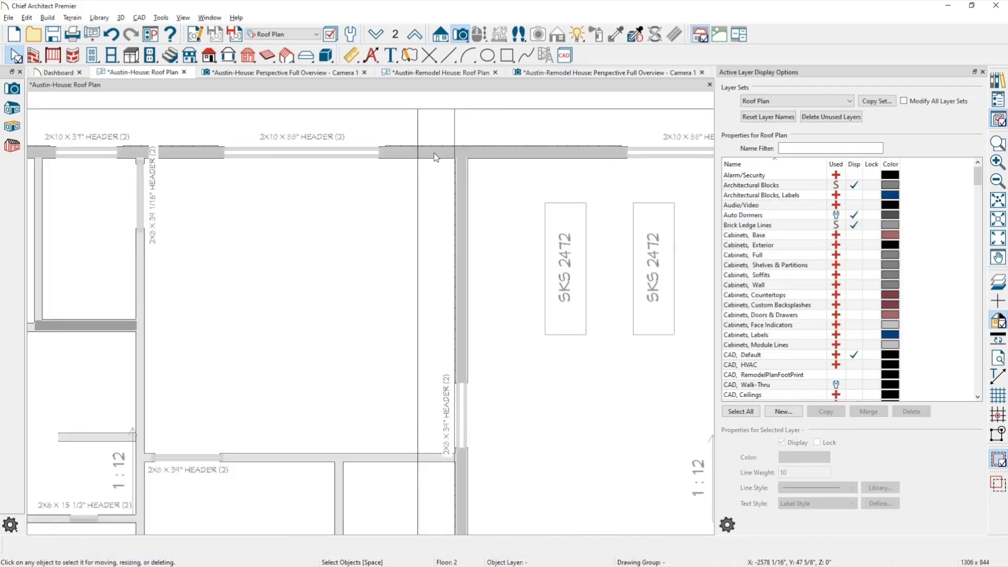
{"action": "middle_click_drag", "start_coordinate": [506, 207], "coordinate": [655, 465]}
{"action": "scroll", "coordinate": [544, 292], "scroll_direction": "up", "scroll_amount": 3}
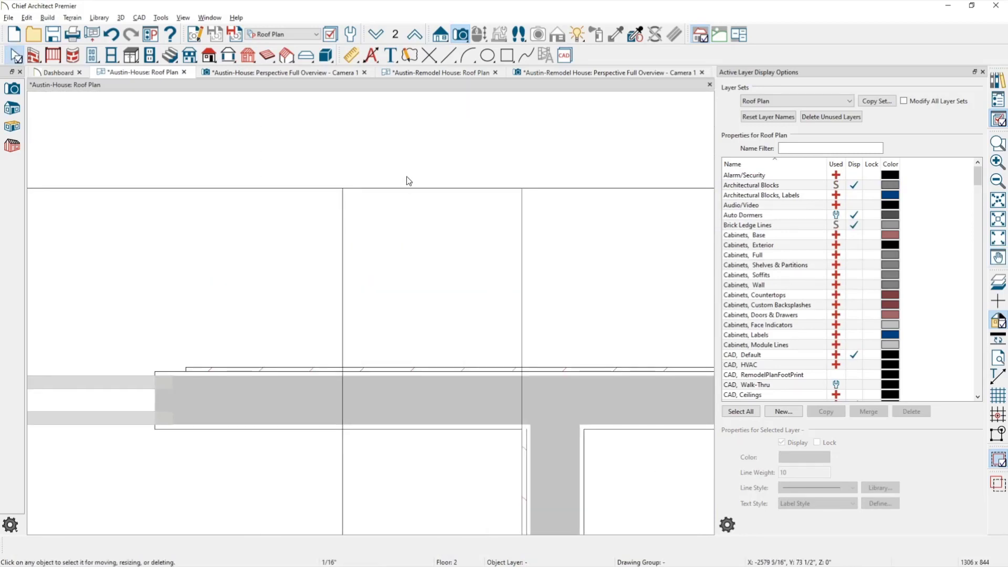
{"action": "left_click", "coordinate": [407, 181]}
{"action": "left_click", "coordinate": [334, 191]}
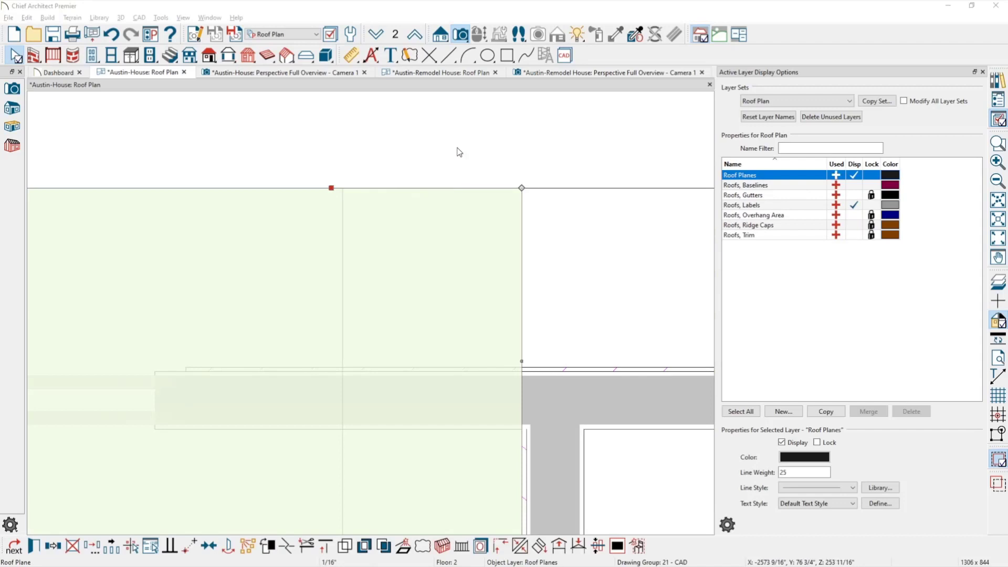
{"action": "middle_click_drag", "start_coordinate": [460, 154], "coordinate": [456, 139]}
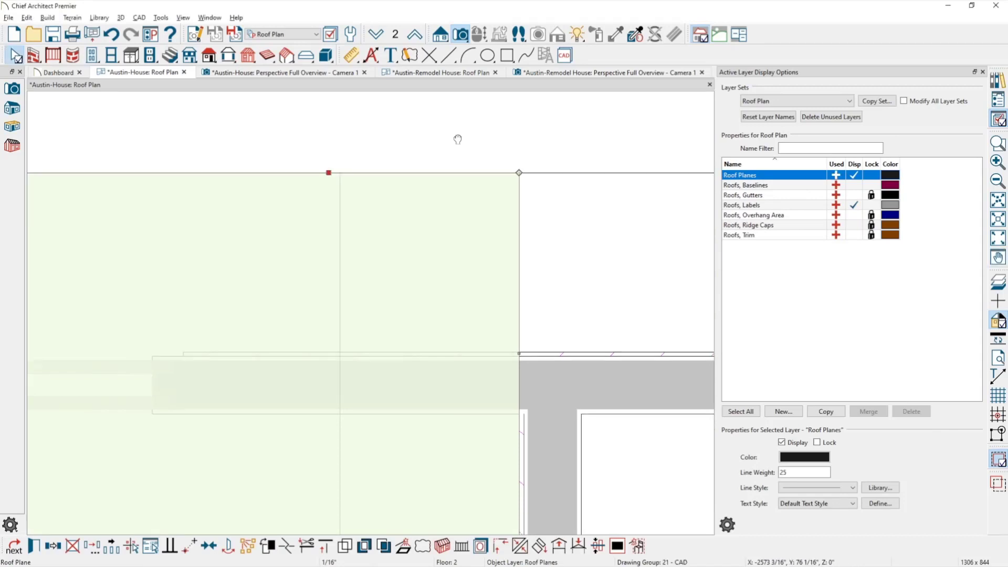
{"action": "middle_click_drag", "start_coordinate": [554, 349], "coordinate": [546, 192]}
{"action": "key", "text": "Escape"}
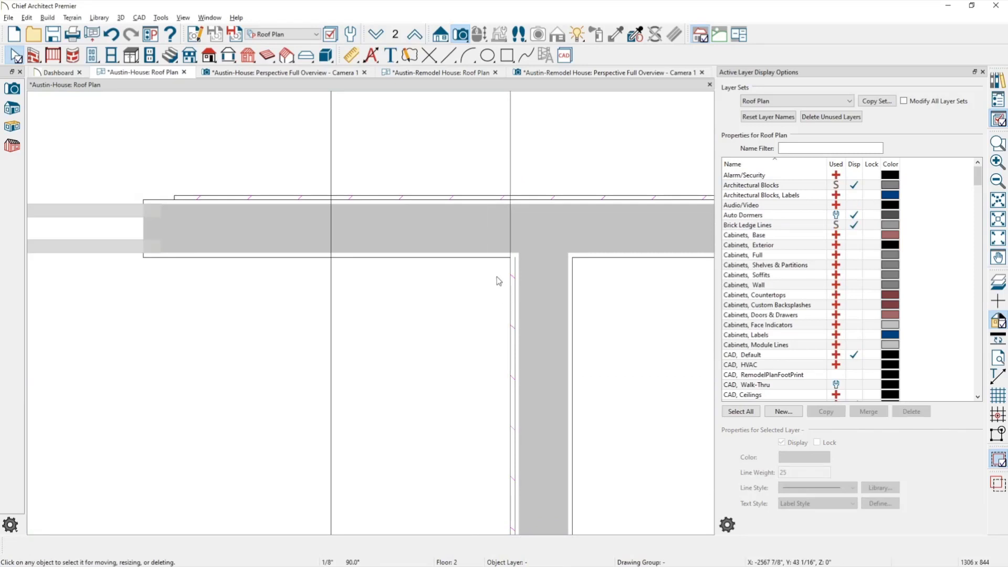
Step: Try moving the lower roof plane's edge from the wall's outer surface to its main layer, undoing the move
{"action": "left_click", "coordinate": [512, 174]}
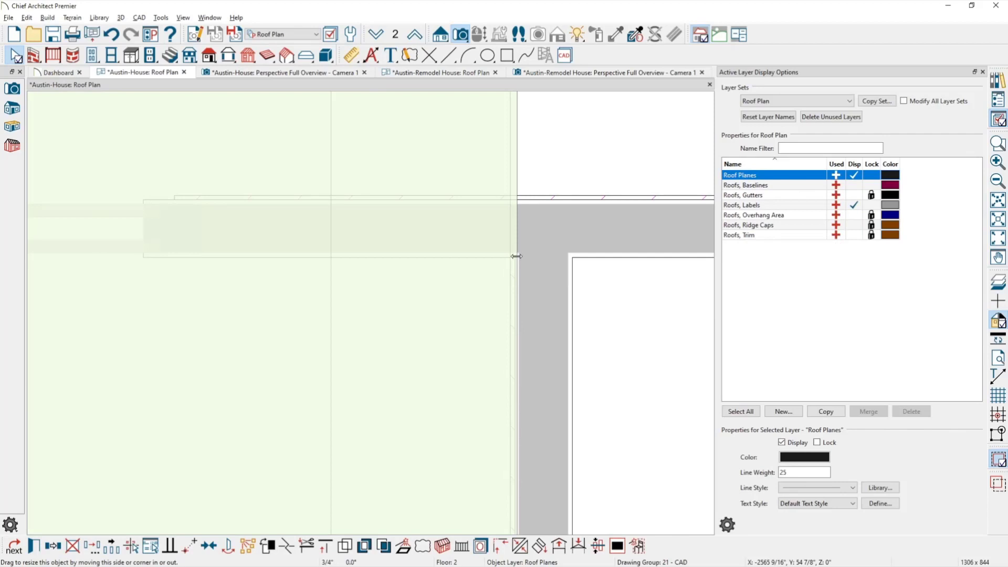
{"action": "left_click_drag", "start_coordinate": [516, 256], "coordinate": [518, 253]}
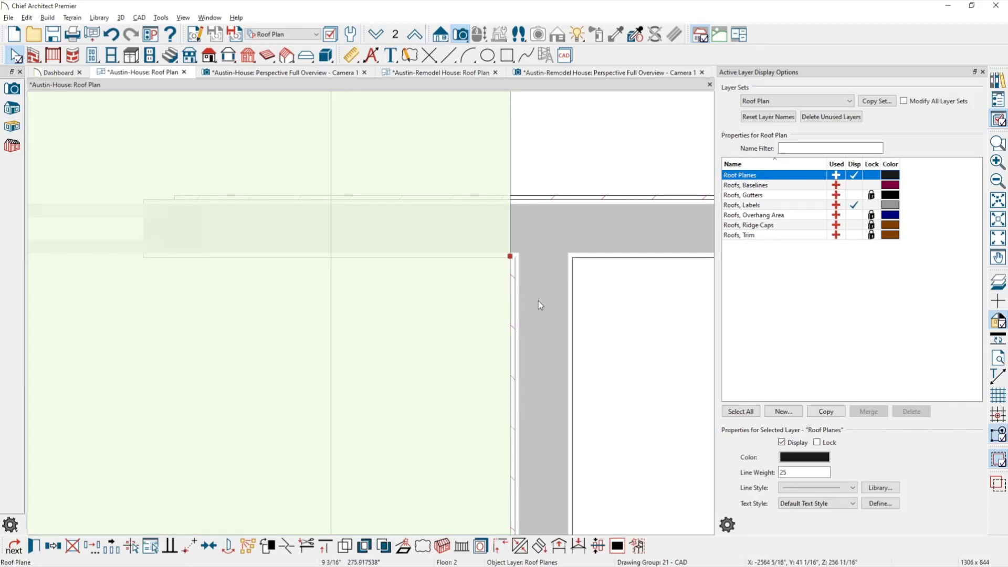
{"action": "left_click_drag", "start_coordinate": [506, 257], "coordinate": [516, 280]}
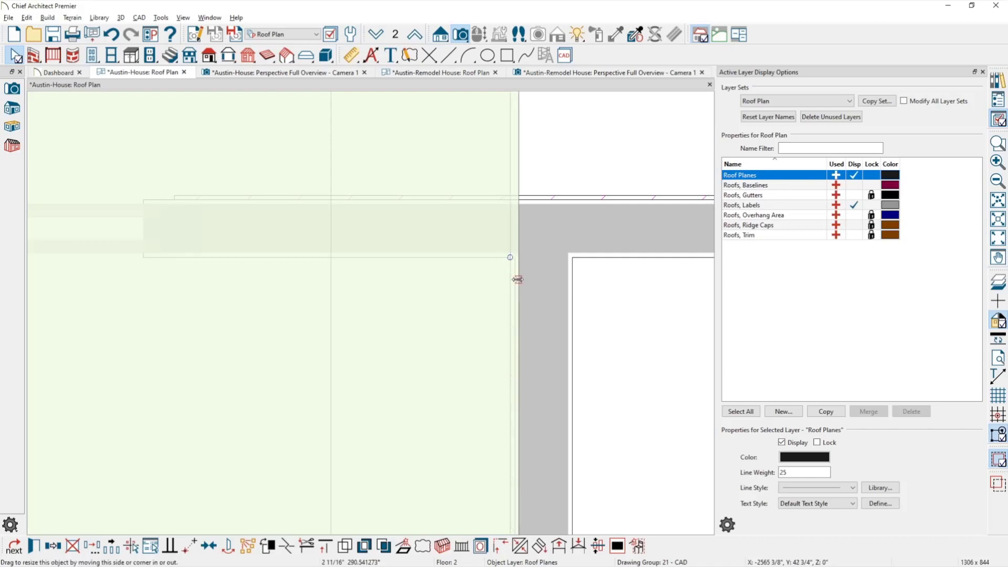
{"action": "key", "text": "ctrl+z"}
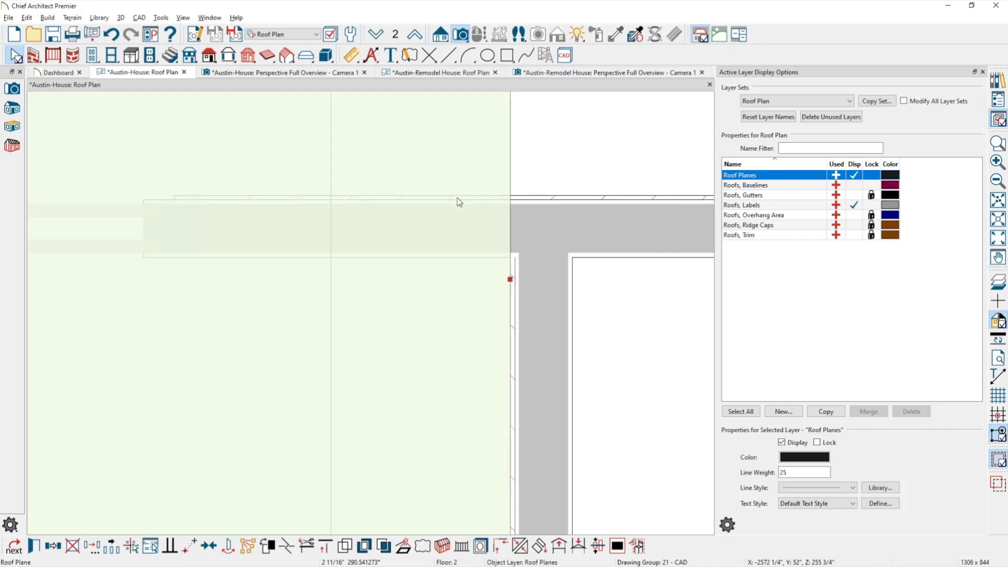
{"action": "left_click_drag", "start_coordinate": [511, 281], "coordinate": [515, 280]}
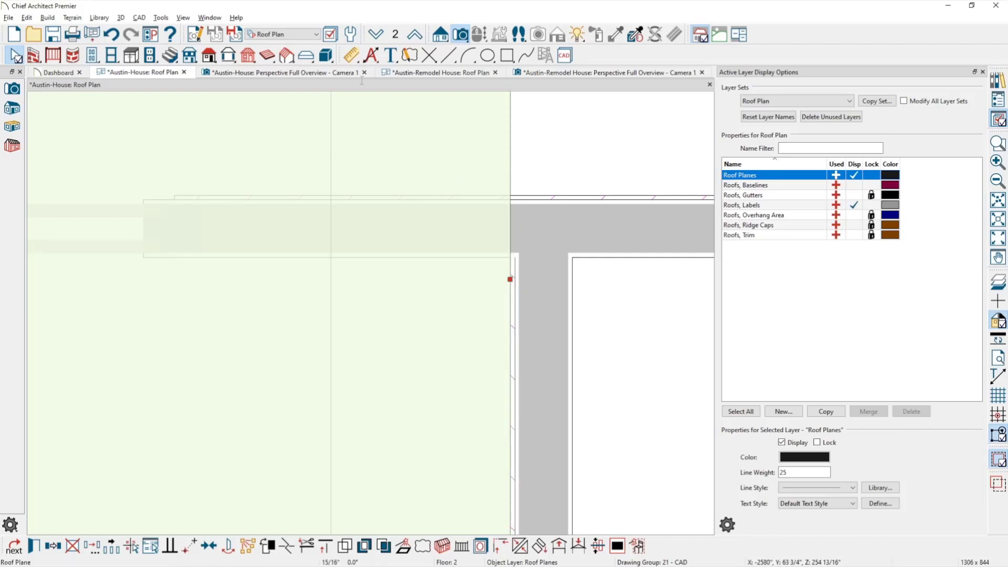
Step: Show the Austin-House perspective overview with the 3D Camera View layer set
{"action": "left_click", "coordinate": [300, 76]}
{"action": "left_click", "coordinate": [302, 36]}
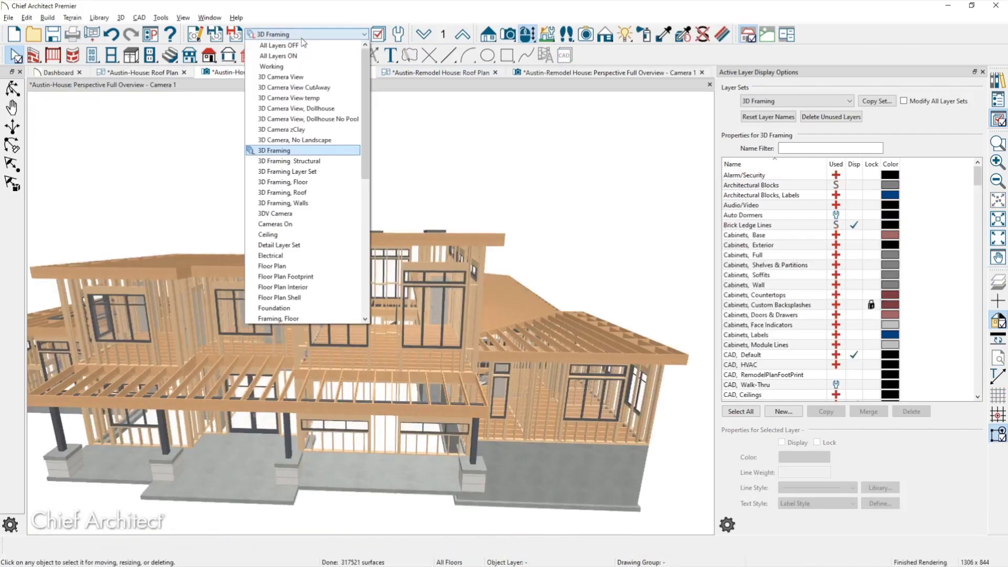
{"action": "left_click", "coordinate": [296, 77]}
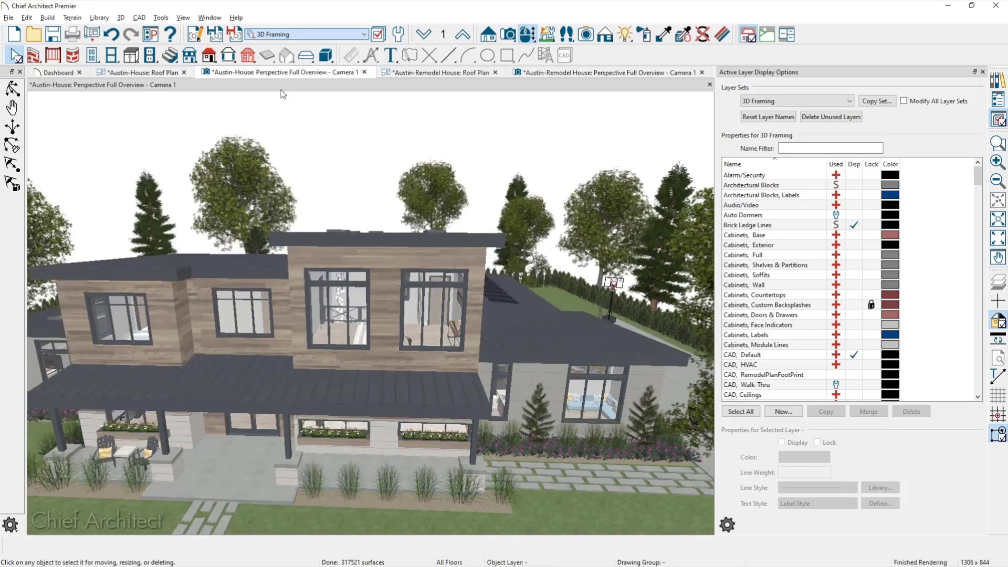
Step: Delete the lower roof plane that butts into the taller wood-clad wall on the upper storey
{"action": "scroll", "coordinate": [351, 265], "scroll_direction": "up", "scroll_amount": 5}
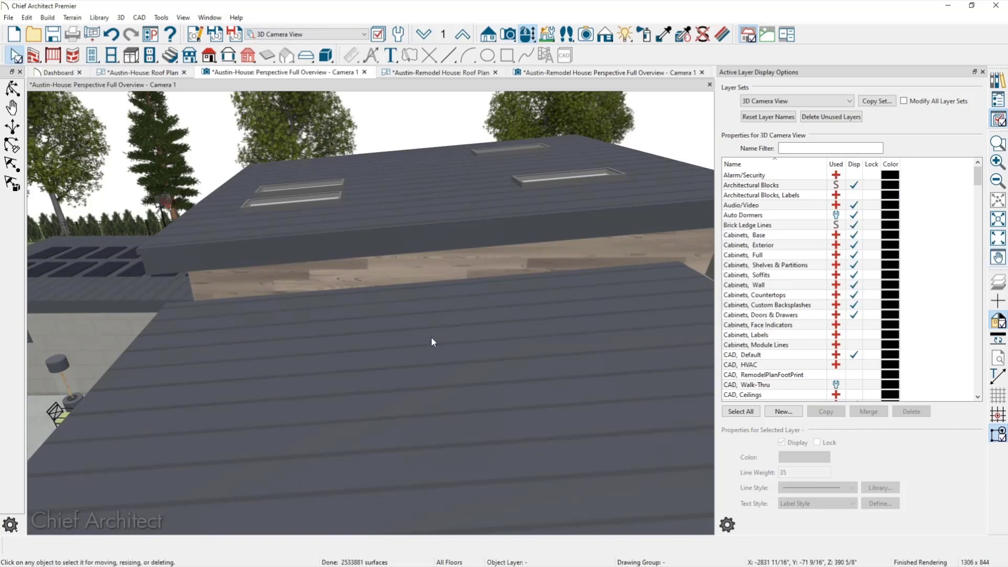
{"action": "left_click_drag", "start_coordinate": [432, 342], "coordinate": [378, 308]}
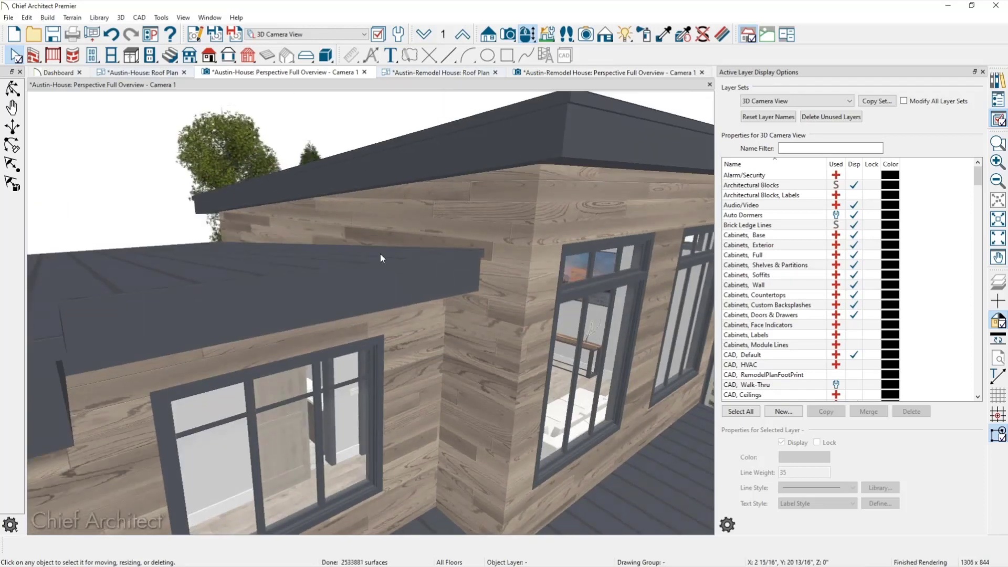
{"action": "left_click", "coordinate": [430, 259]}
{"action": "scroll", "coordinate": [432, 255], "scroll_direction": "up", "scroll_amount": 2}
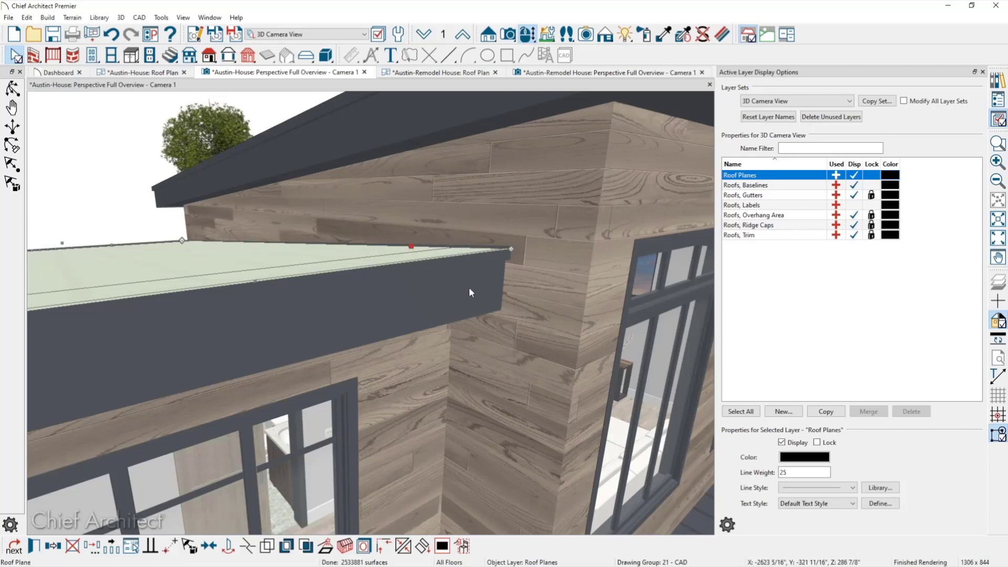
{"action": "key", "text": "Delete"}
{"action": "middle_click_drag", "start_coordinate": [489, 325], "coordinate": [490, 304]}
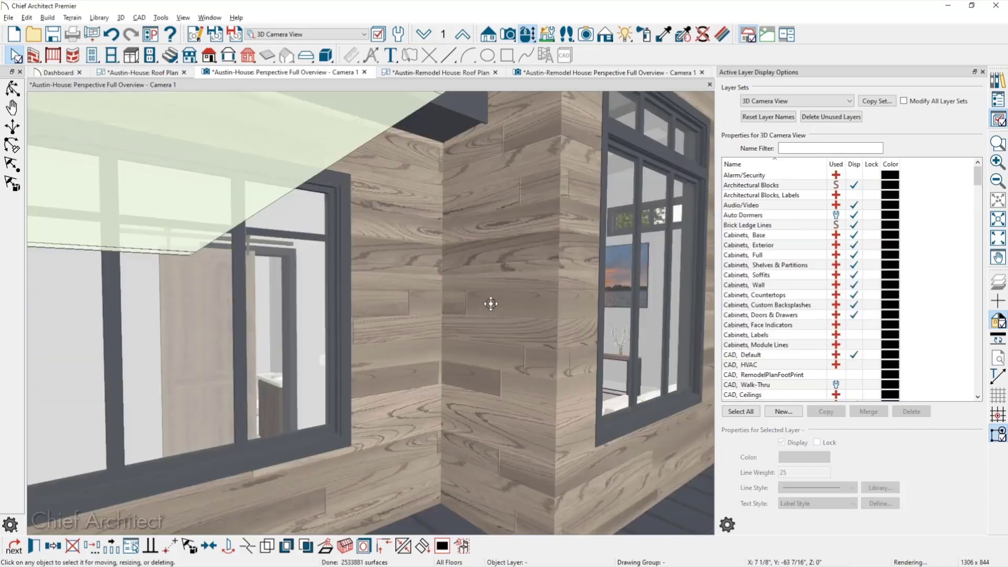
Step: Examine how the lower roof meets the taller wall in the camera view and in the Austin-House roof plan
{"action": "key", "text": "Escape"}
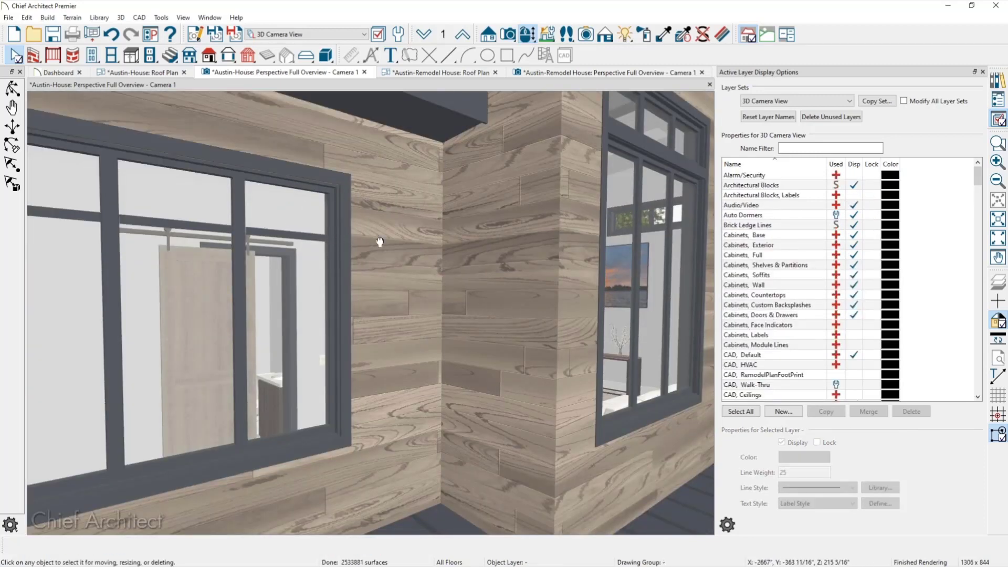
{"action": "middle_click_drag", "start_coordinate": [378, 243], "coordinate": [388, 297]}
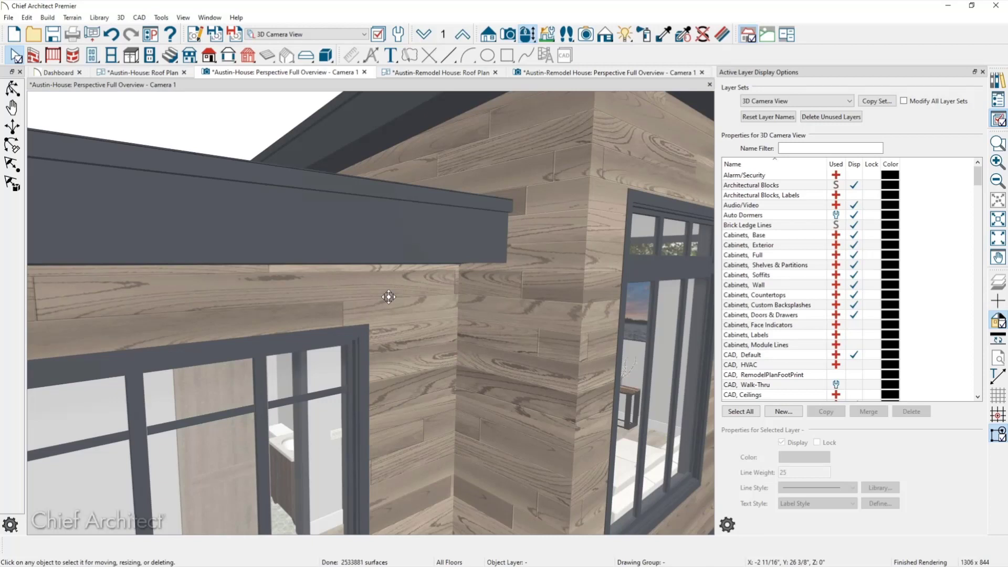
{"action": "left_click", "coordinate": [142, 72]}
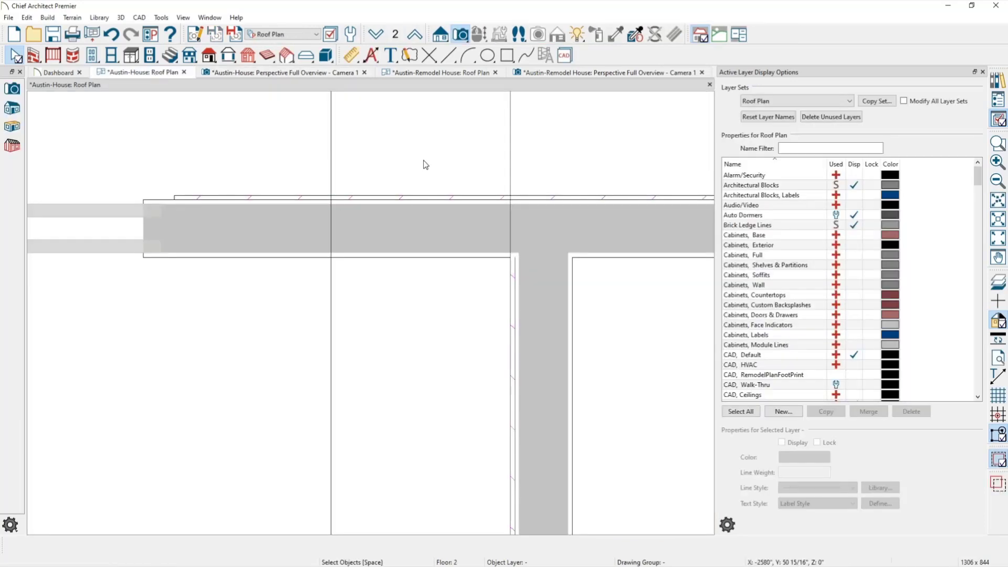
{"action": "left_click", "coordinate": [508, 148]}
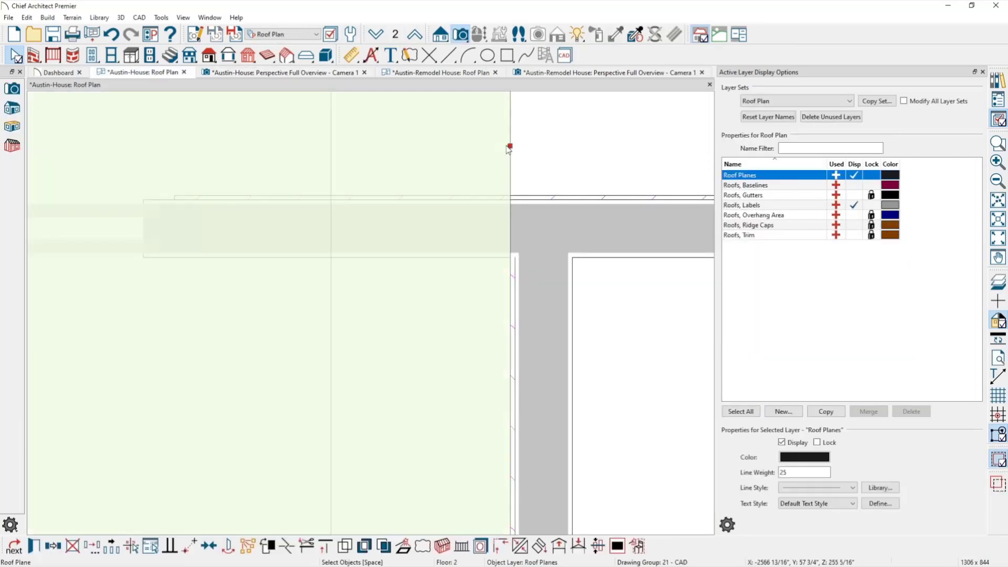
{"action": "scroll", "coordinate": [525, 259], "scroll_direction": "up", "scroll_amount": 2}
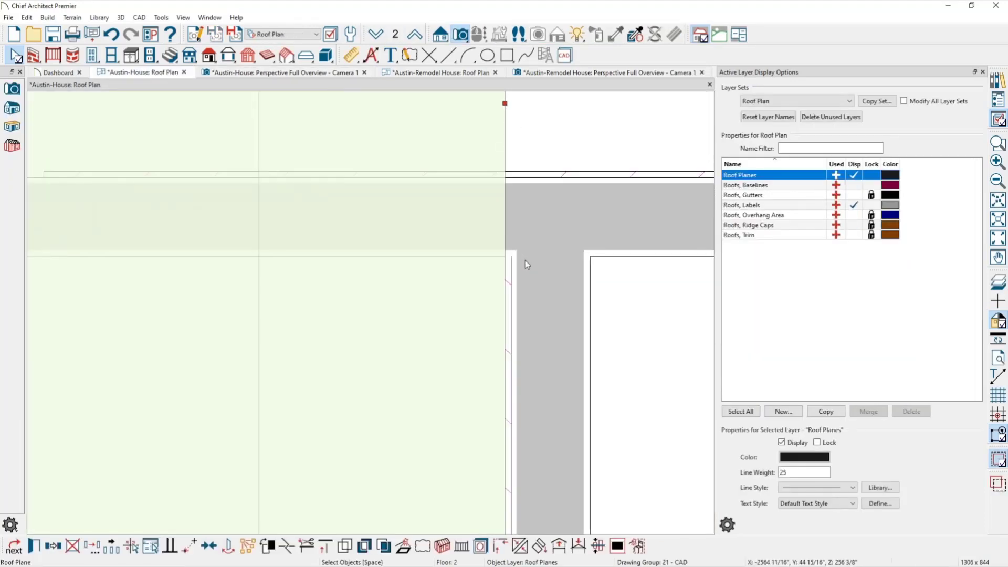
Step: Inspect the layer definition of the Siding-6 Plank wall type used by the wall beside the lower roof plane's edge, making no changes
{"action": "left_click", "coordinate": [544, 283]}
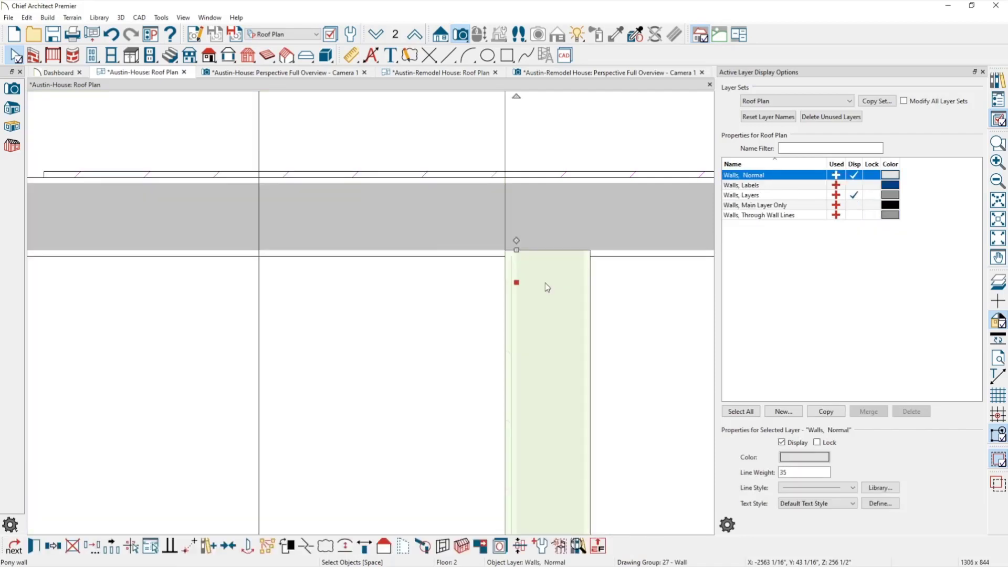
{"action": "double_click", "coordinate": [544, 282]}
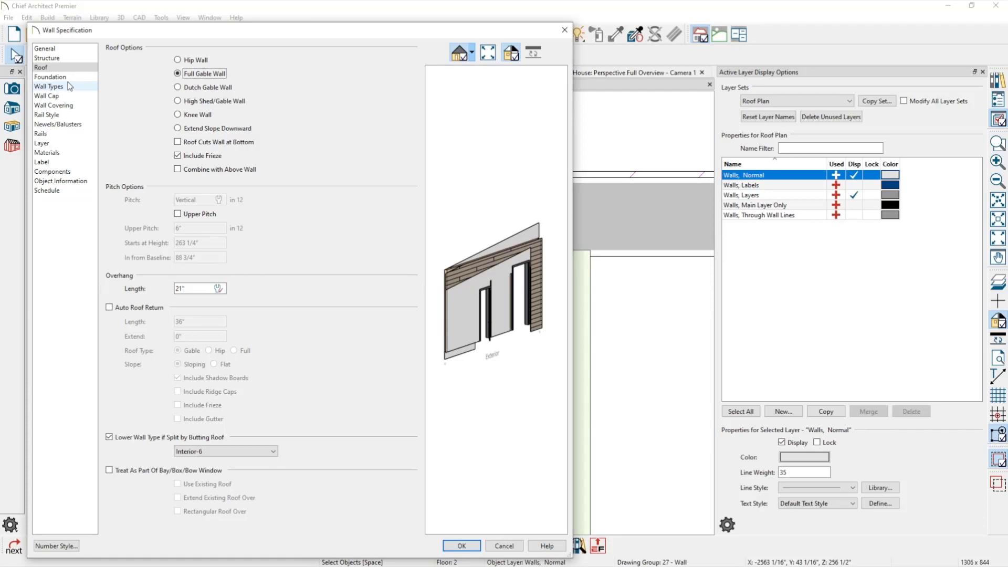
{"action": "left_click", "coordinate": [50, 86]}
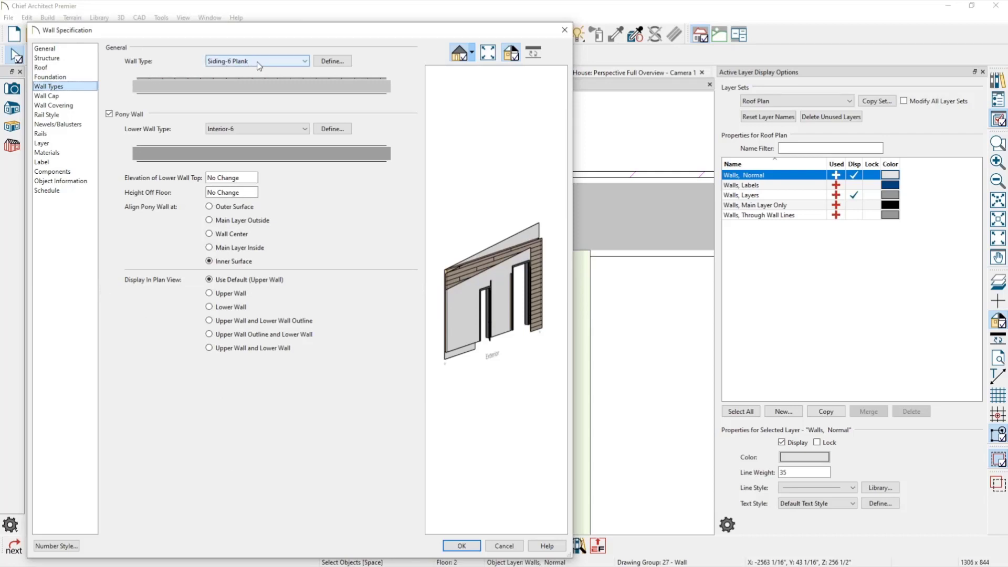
{"action": "left_click", "coordinate": [336, 62]}
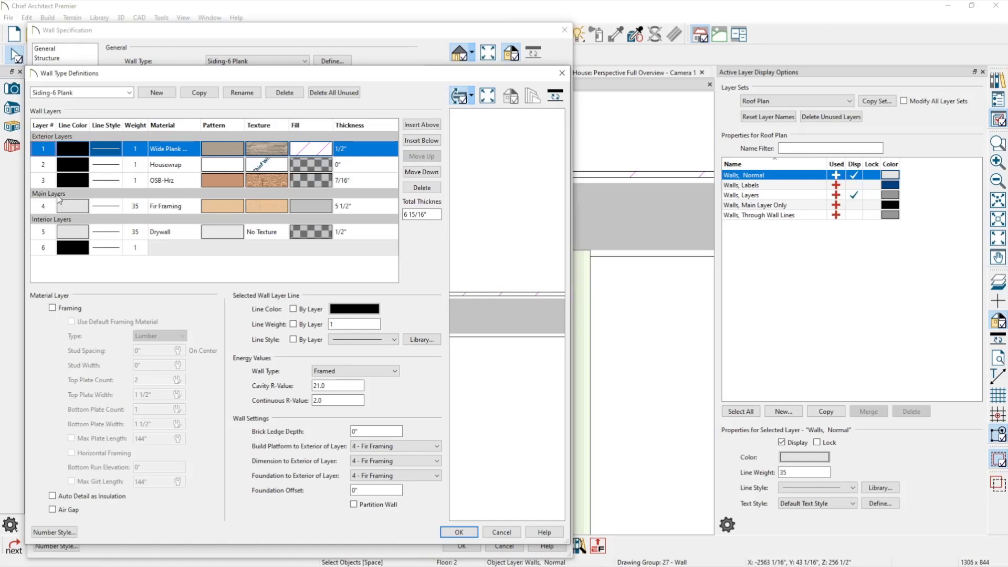
{"action": "left_click", "coordinate": [561, 72]}
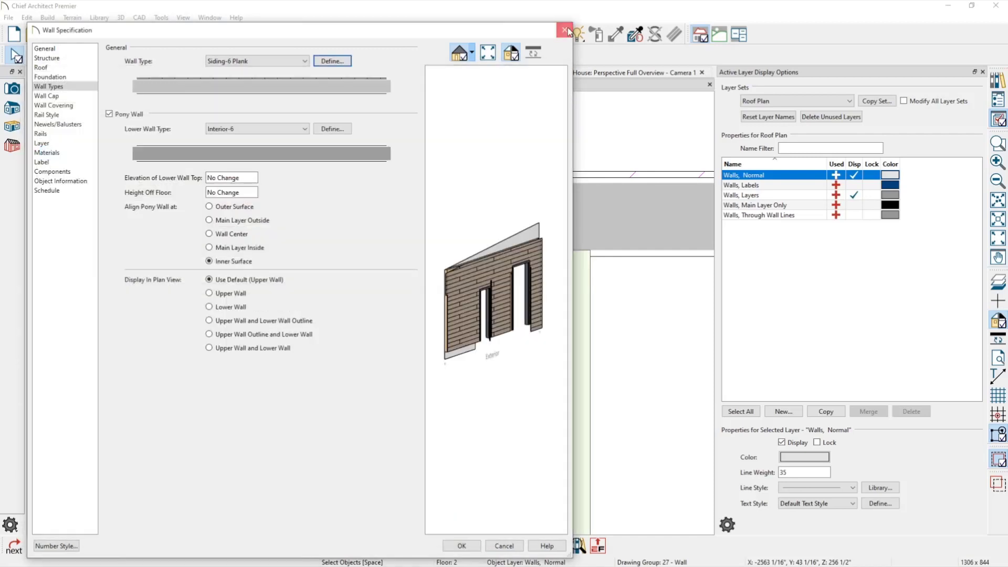
{"action": "left_click", "coordinate": [566, 30]}
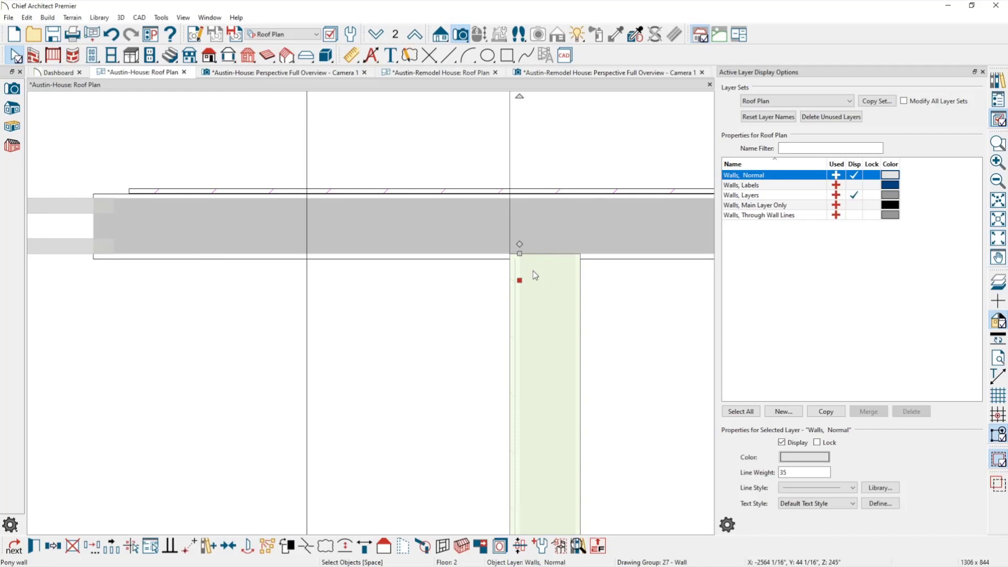
Step: Review the exterior, main and interior layers of the pony wall's Siding-6 Plank type again and deselect the wall in the roof plan
{"action": "scroll", "coordinate": [533, 270], "scroll_direction": "down", "scroll_amount": 1}
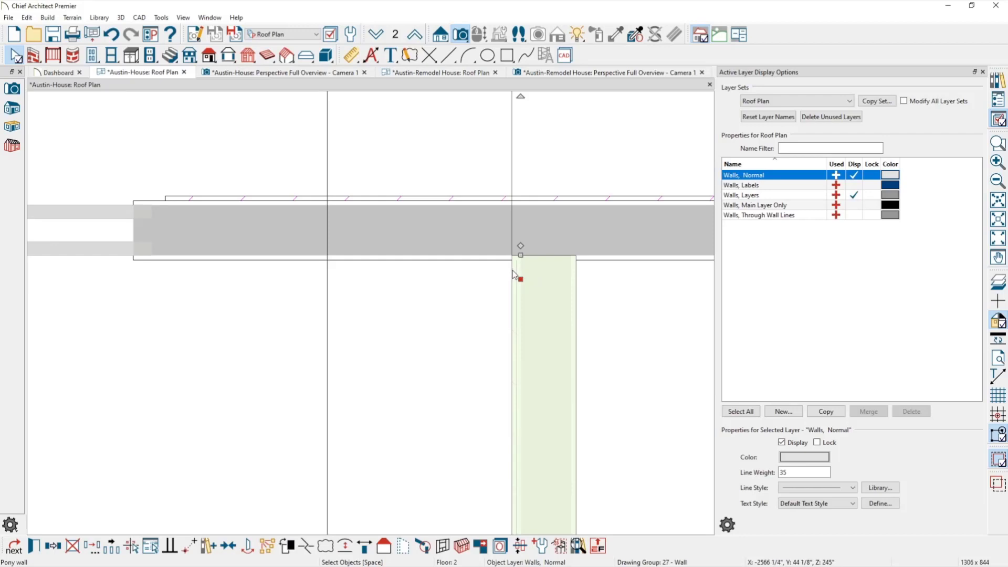
{"action": "scroll", "coordinate": [514, 274], "scroll_direction": "down", "scroll_amount": 3}
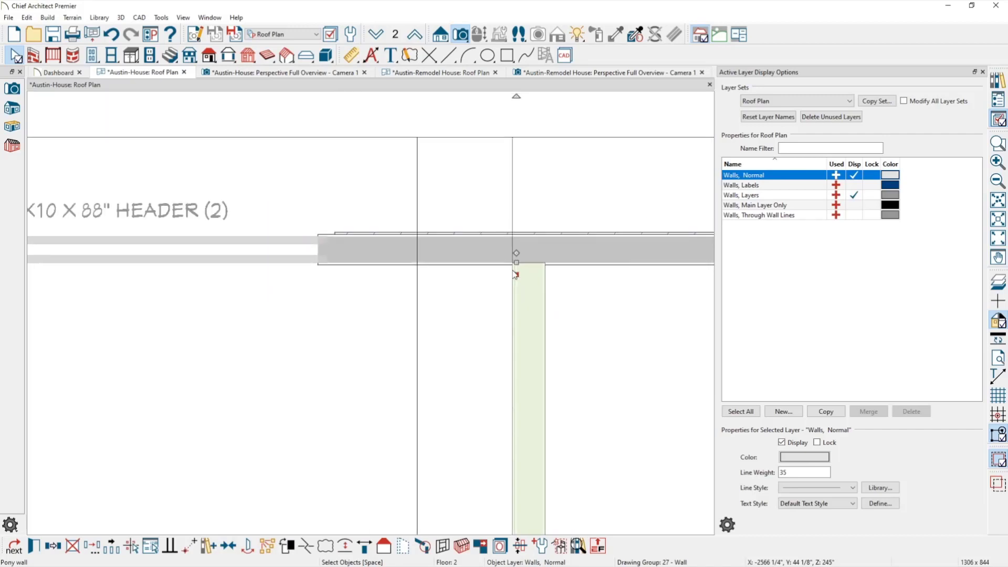
{"action": "scroll", "coordinate": [515, 274], "scroll_direction": "down", "scroll_amount": 1}
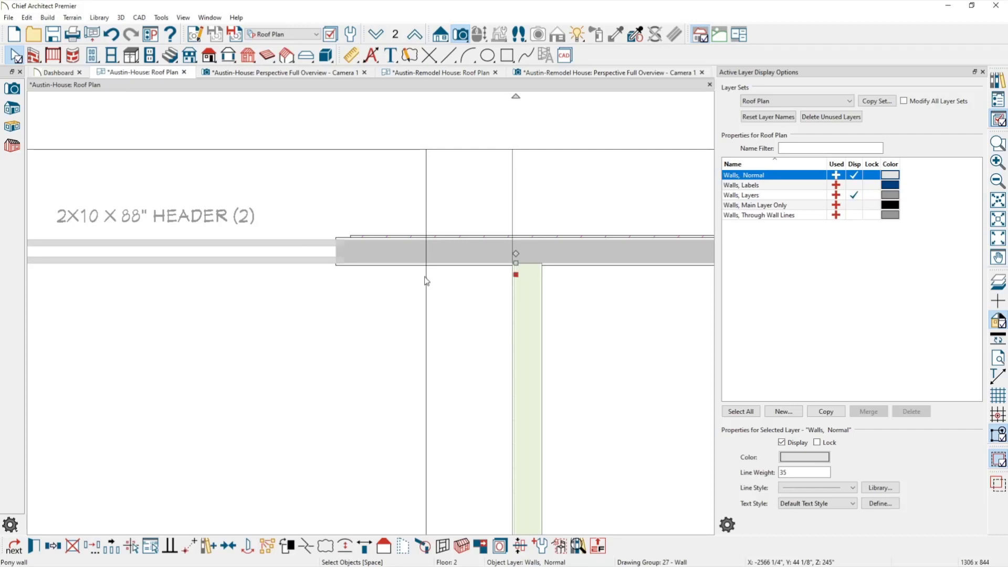
{"action": "double_click", "coordinate": [383, 266]}
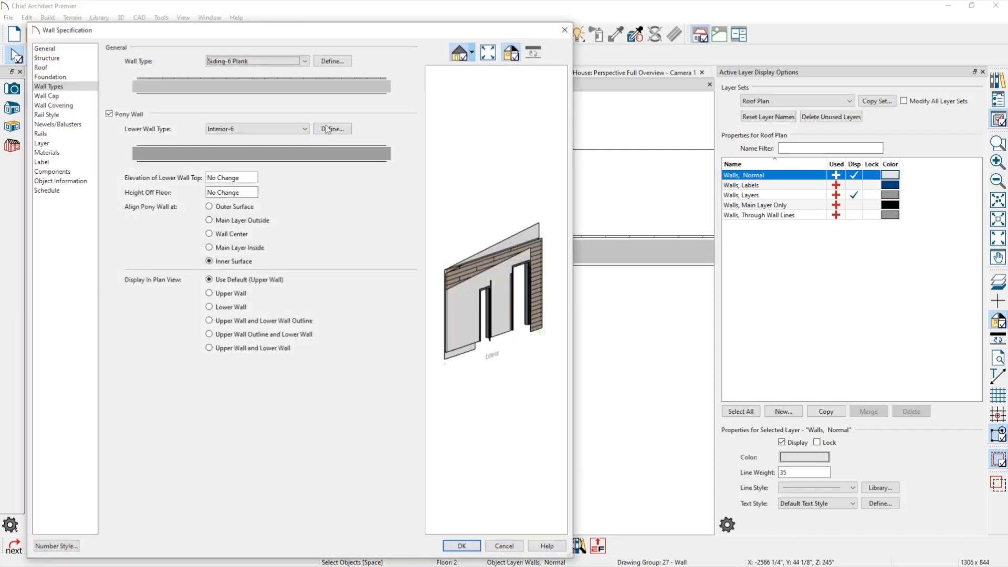
{"action": "left_click", "coordinate": [332, 61]}
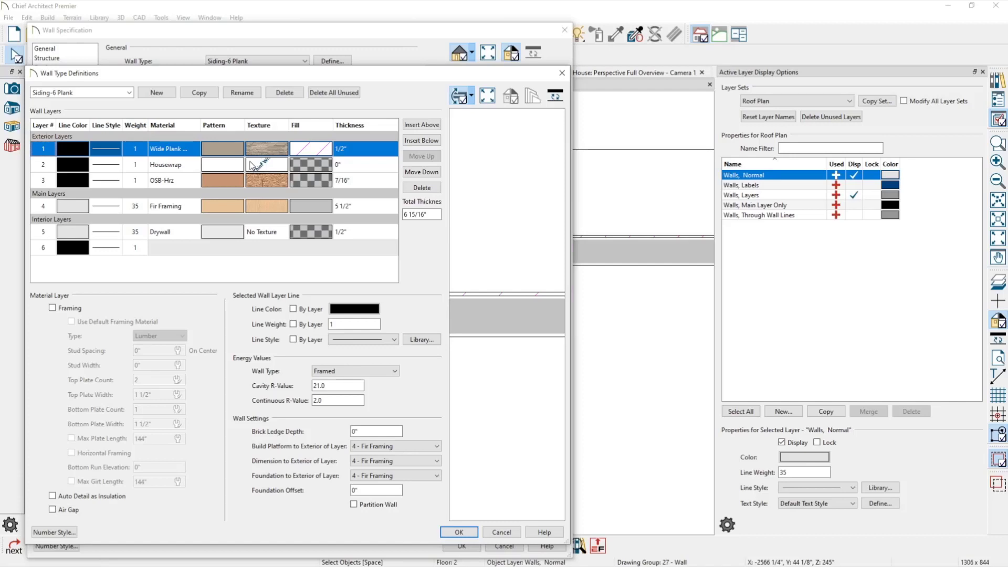
{"action": "left_click", "coordinate": [567, 73]}
{"action": "left_click", "coordinate": [565, 33]}
{"action": "scroll", "coordinate": [529, 133], "scroll_direction": "down", "scroll_amount": 2}
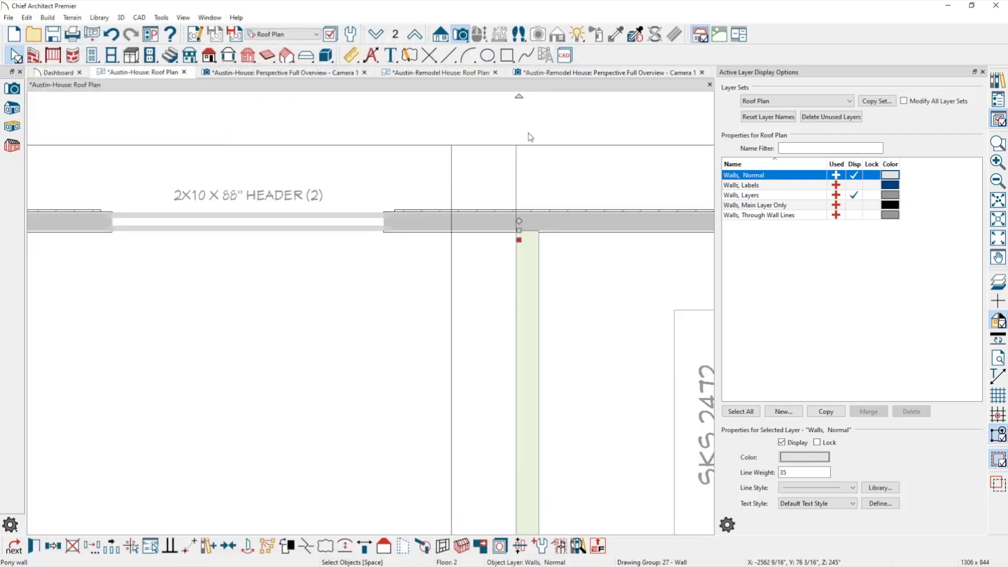
{"action": "left_click", "coordinate": [530, 137]}
{"action": "scroll", "coordinate": [479, 173], "scroll_direction": "down", "scroll_amount": 4}
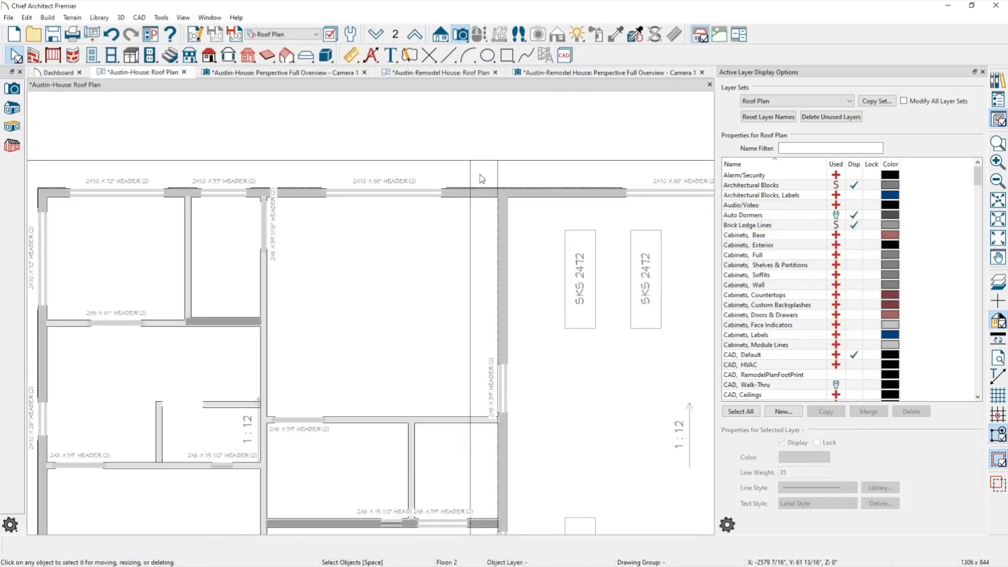
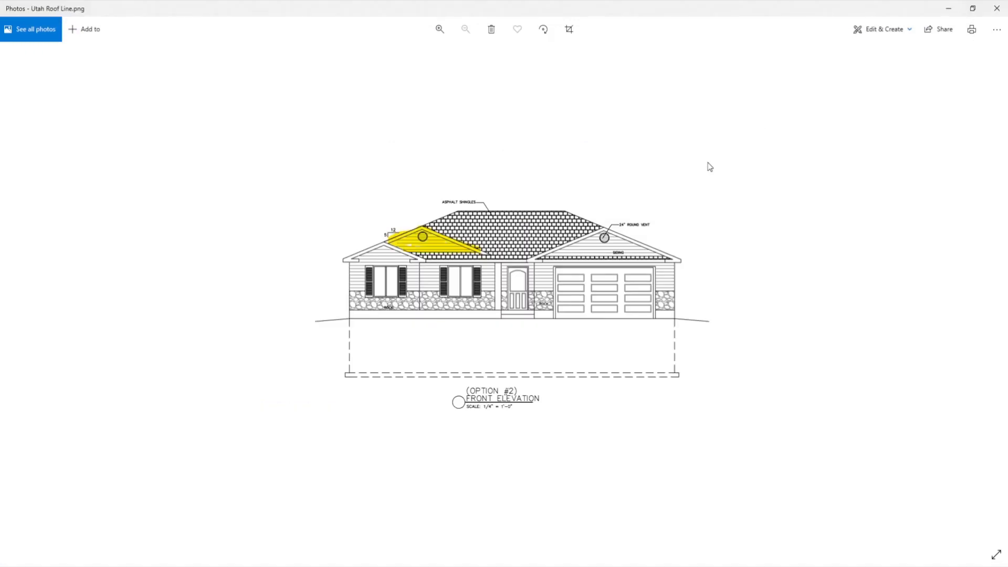
Step: Examine the highlighted gable in the Utah Roof Line.png elevation, return to Chief Architect and display the Dutch plan in its Roof plan view
{"action": "scroll", "coordinate": [613, 279], "scroll_direction": "up", "scroll_amount": 8}
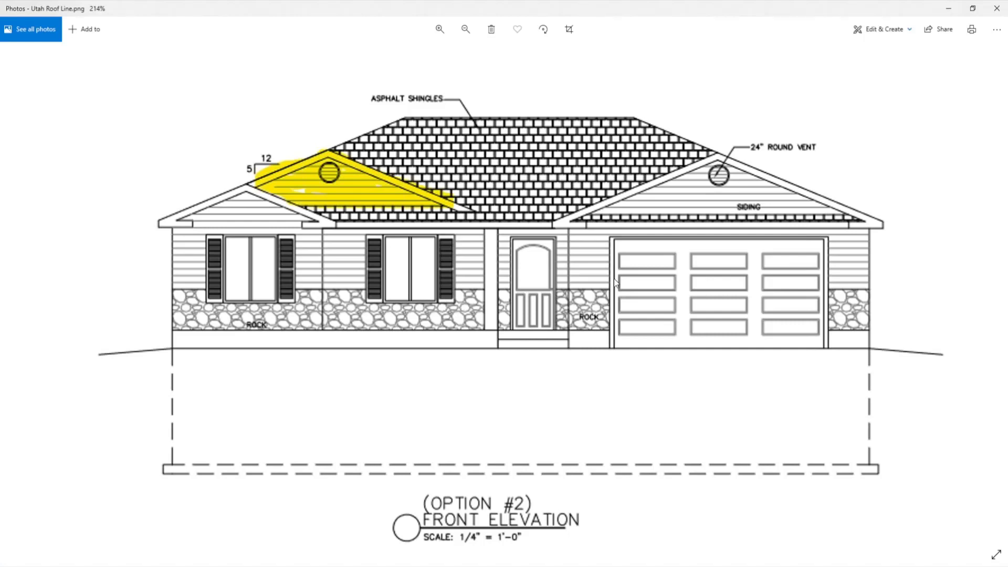
{"action": "left_click", "coordinate": [947, 8]}
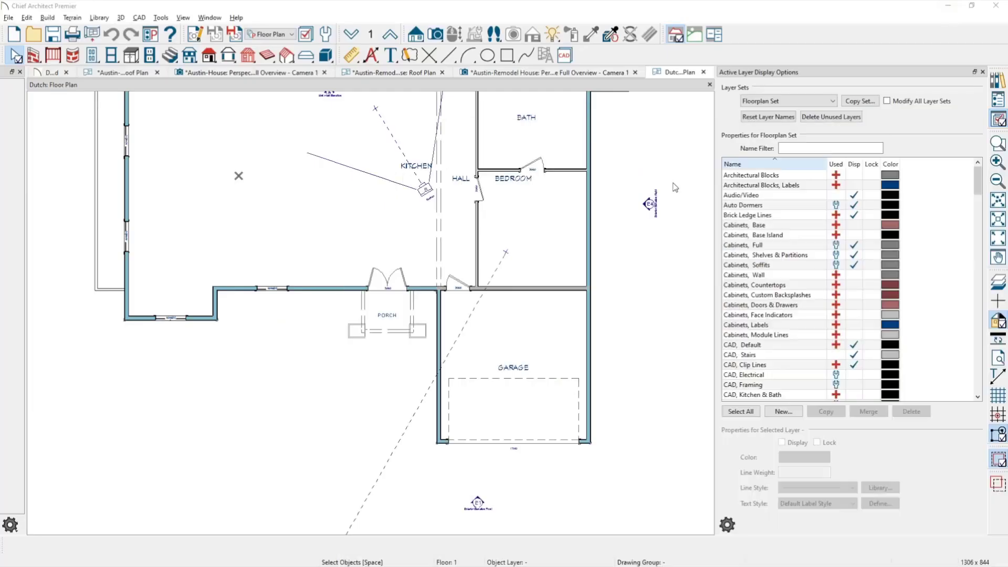
{"action": "scroll", "coordinate": [629, 229], "scroll_direction": "down", "scroll_amount": 1}
{"action": "left_click", "coordinate": [287, 34]}
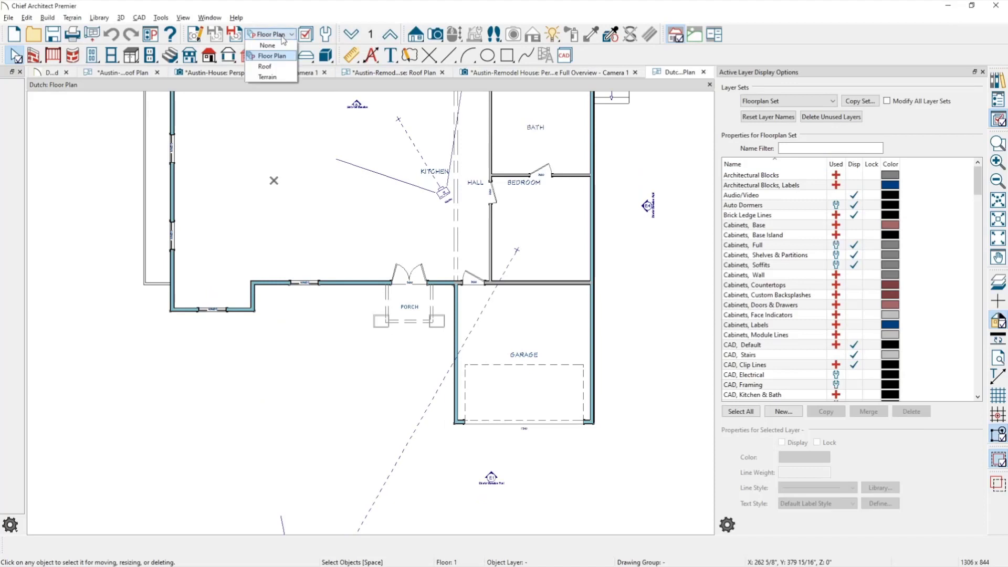
{"action": "left_click", "coordinate": [283, 66]}
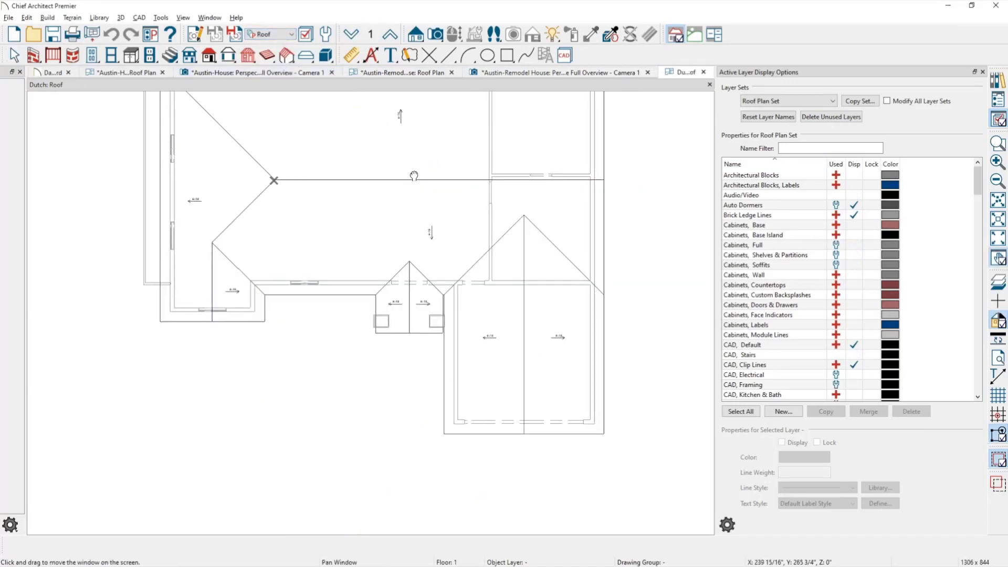
Step: Create a perspective full overview of the Dutch house, framing the front gables, porch and garage roofs
{"action": "left_click", "coordinate": [435, 38]}
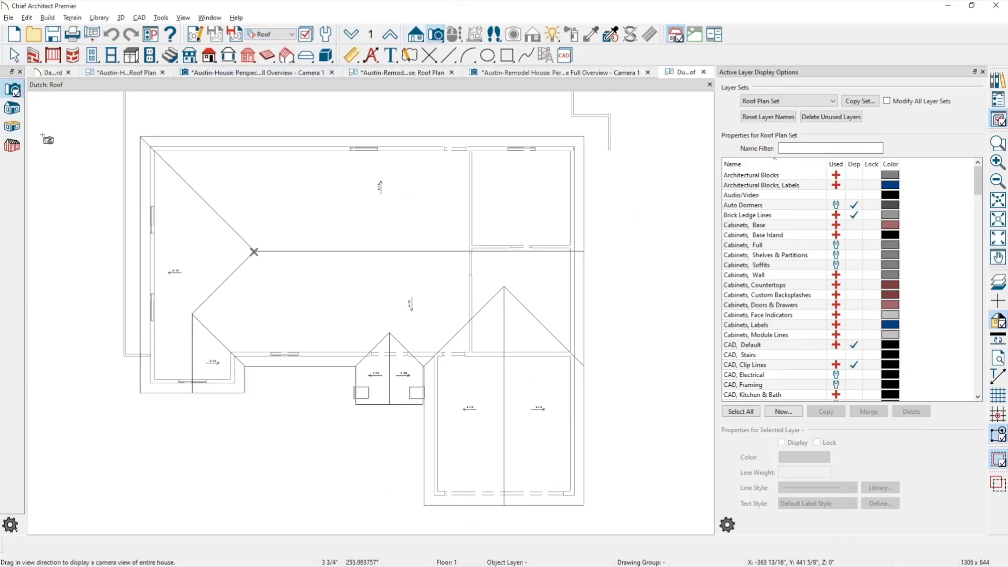
{"action": "left_click", "coordinate": [20, 109]}
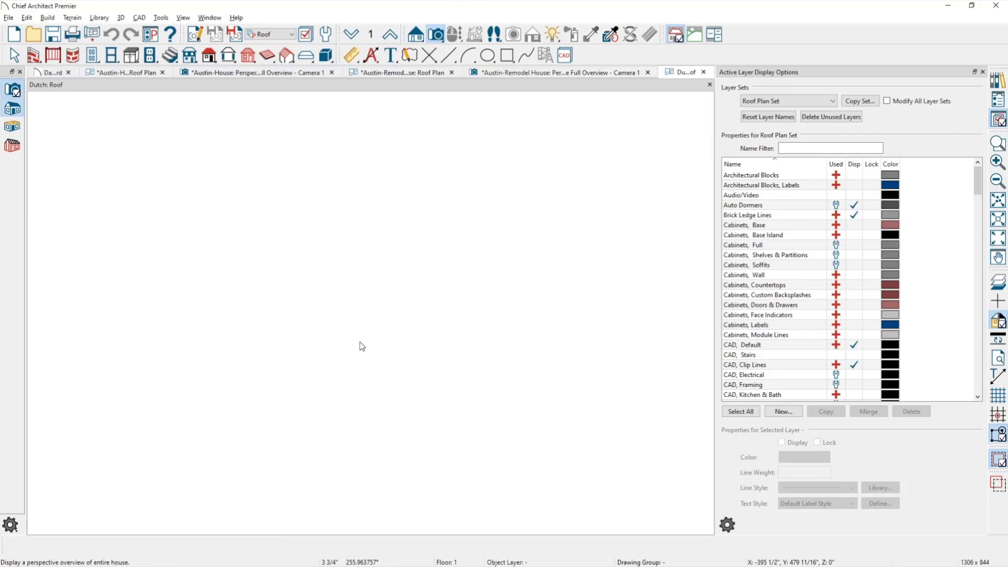
{"action": "left_click_drag", "start_coordinate": [352, 334], "coordinate": [409, 298]}
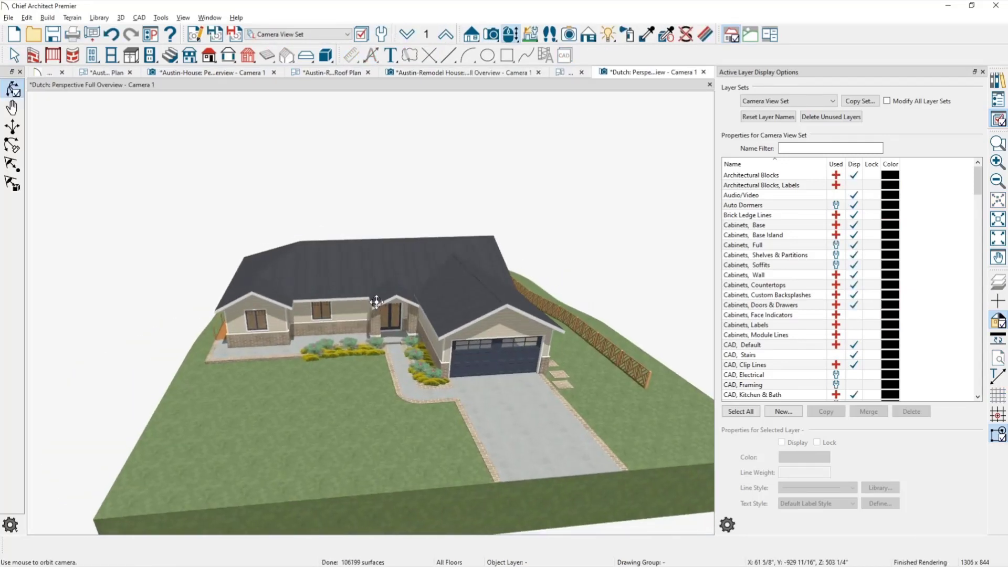
{"action": "scroll", "coordinate": [376, 303], "scroll_direction": "up", "scroll_amount": 4}
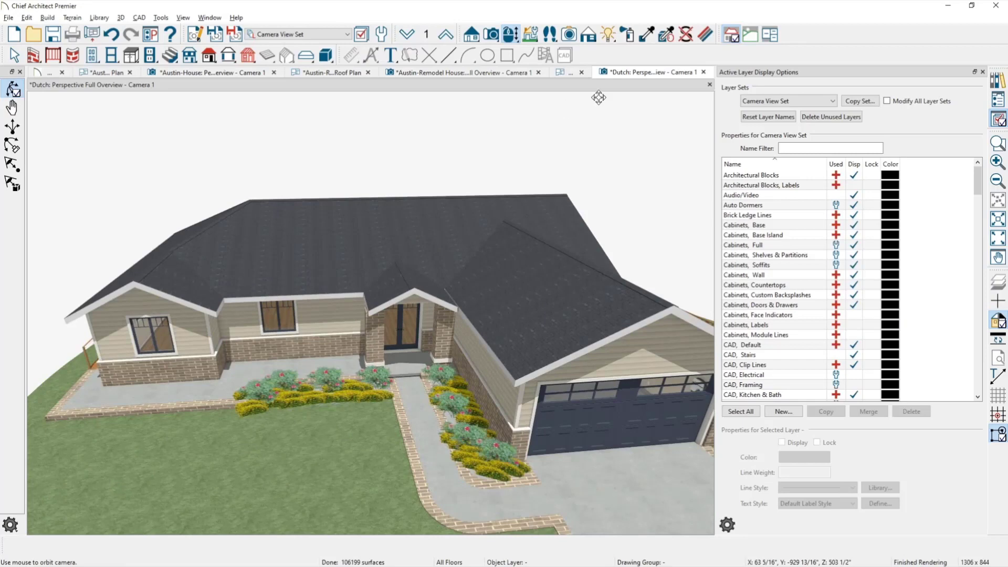
Step: In the Dutch roof plan, draw a 6:12 roof plane about 12'-7" deep from the small front gable's ridge end, turning Auto Rebuild Roofs off
{"action": "left_click", "coordinate": [568, 72]}
{"action": "key", "text": "space"}
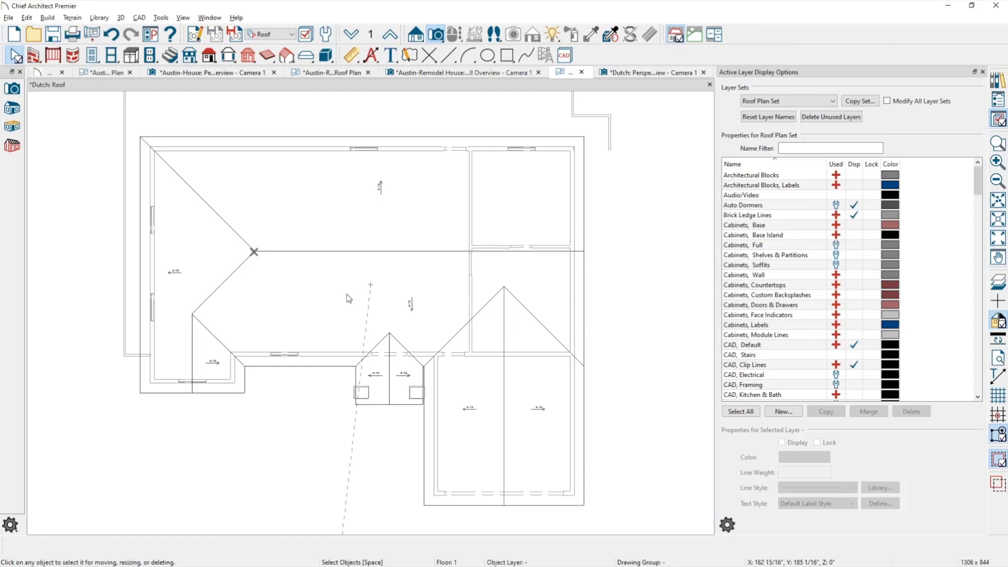
{"action": "left_click", "coordinate": [210, 62]}
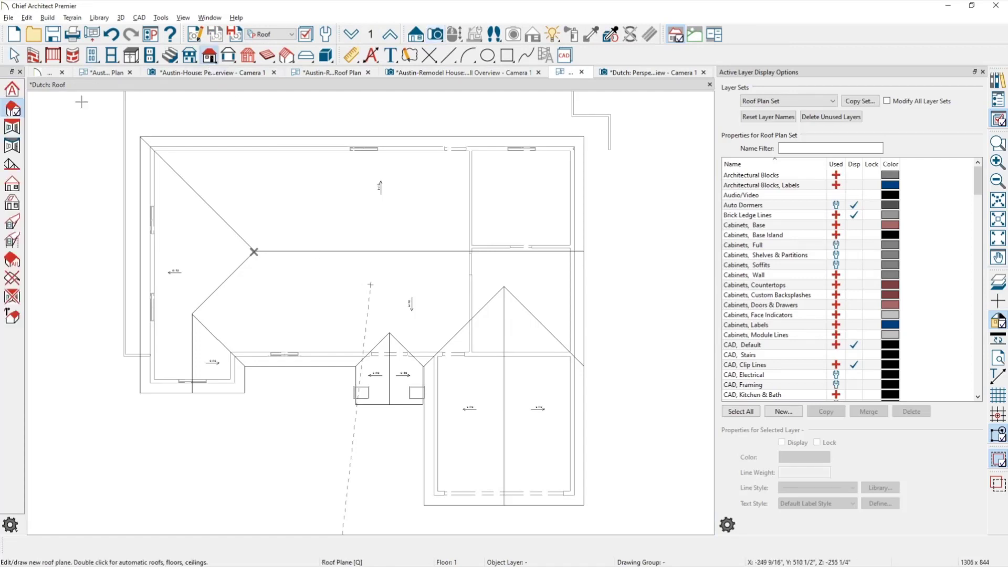
{"action": "scroll", "coordinate": [150, 331], "scroll_direction": "up", "scroll_amount": 2}
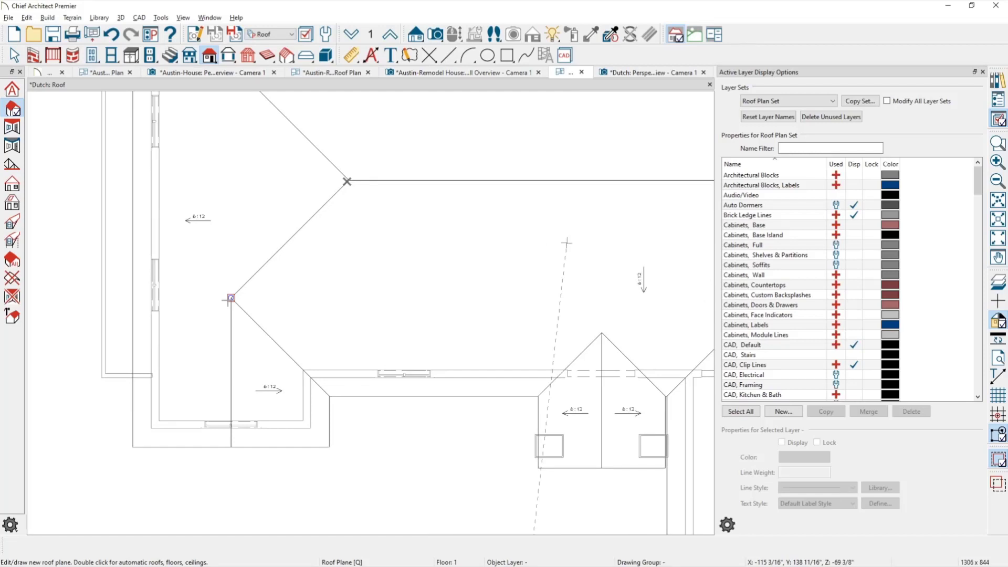
{"action": "left_click_drag", "start_coordinate": [231, 298], "coordinate": [243, 200]}
{"action": "left_click", "coordinate": [397, 235]}
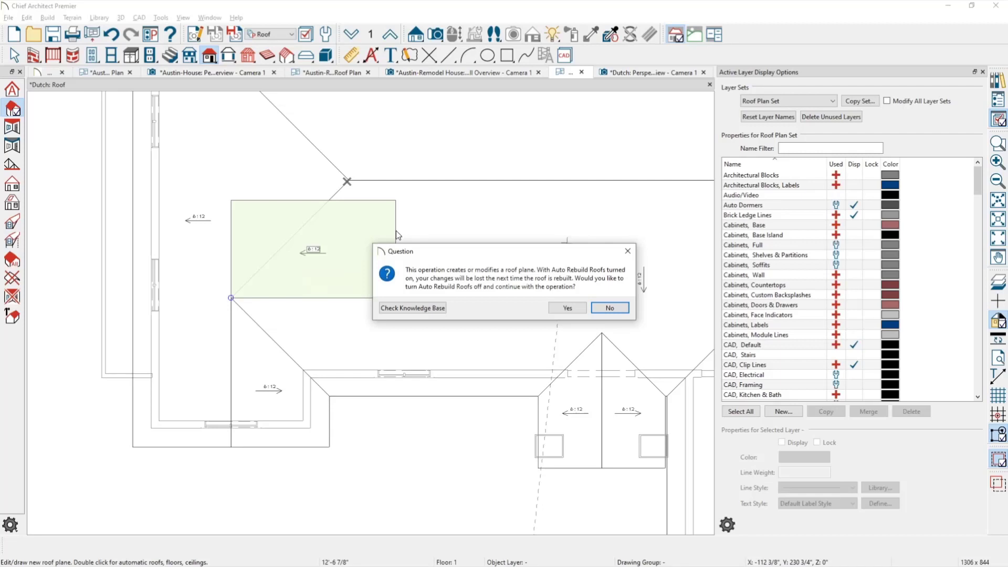
{"action": "left_click", "coordinate": [565, 308]}
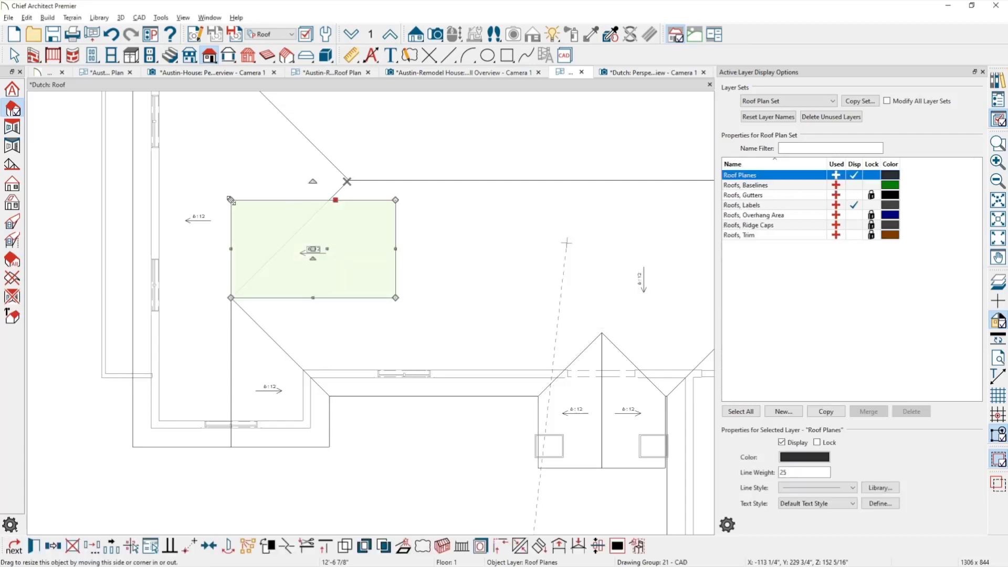
Step: Reshape the new roof plane into a triangle along the hip line up to the main ridge's end, and show the Dutch perspective overview
{"action": "left_click_drag", "start_coordinate": [231, 200], "coordinate": [330, 201]}
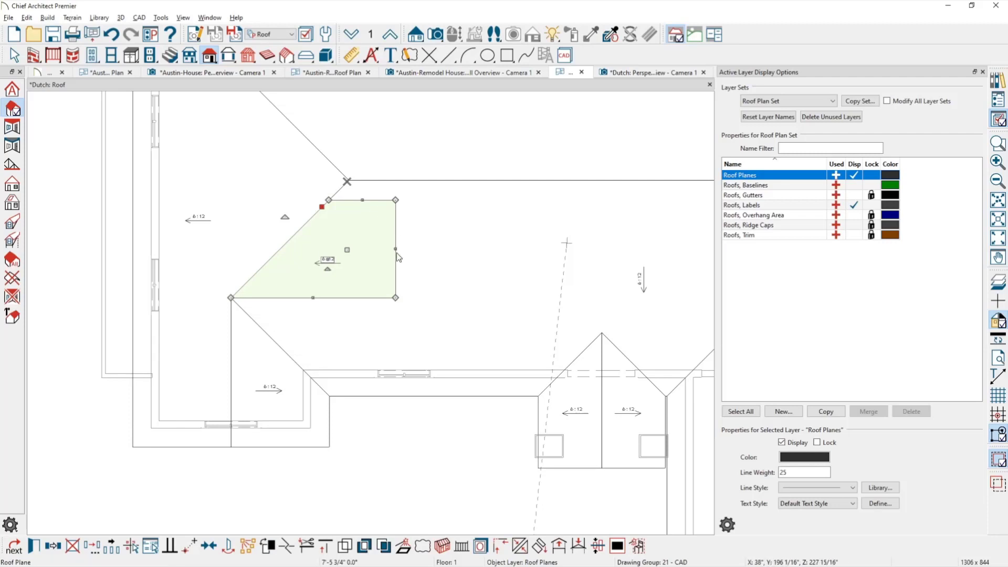
{"action": "left_click_drag", "start_coordinate": [397, 258], "coordinate": [347, 182]}
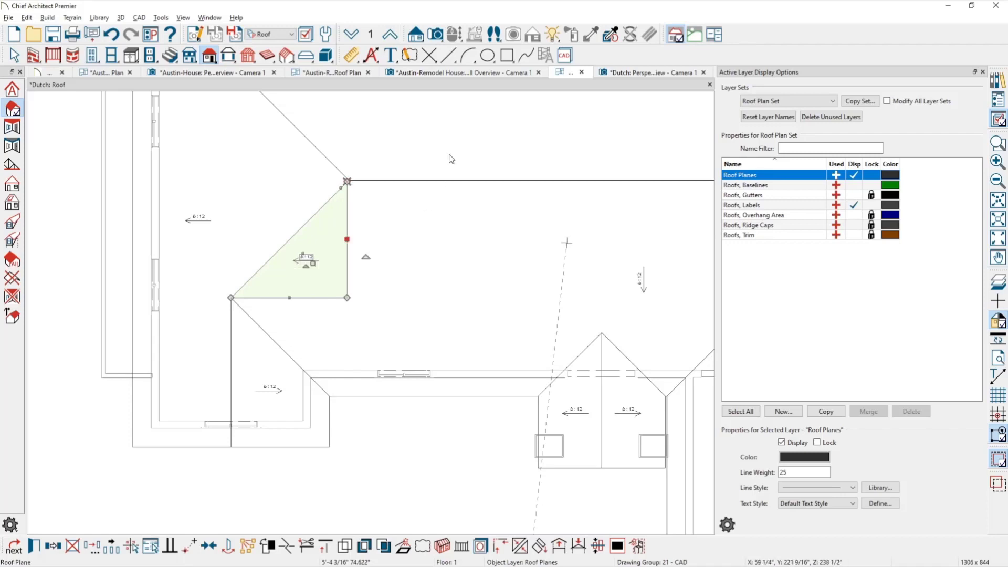
{"action": "left_click", "coordinate": [625, 71]}
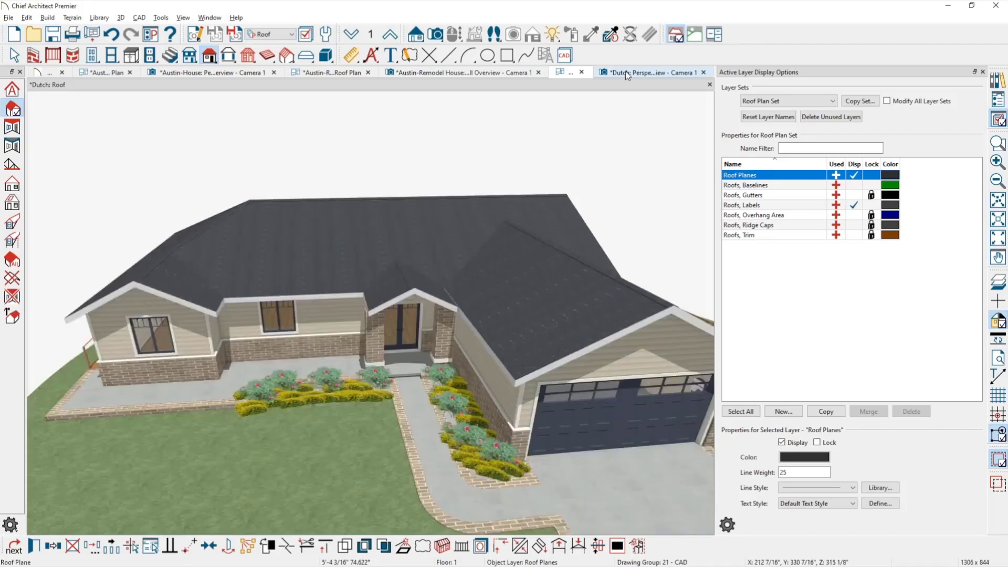
Step: Mirror a copy of the triangular roof plane across its ridge edge, and compare the gable with Utah Roof Line.png
{"action": "left_click_drag", "start_coordinate": [241, 273], "coordinate": [205, 257]}
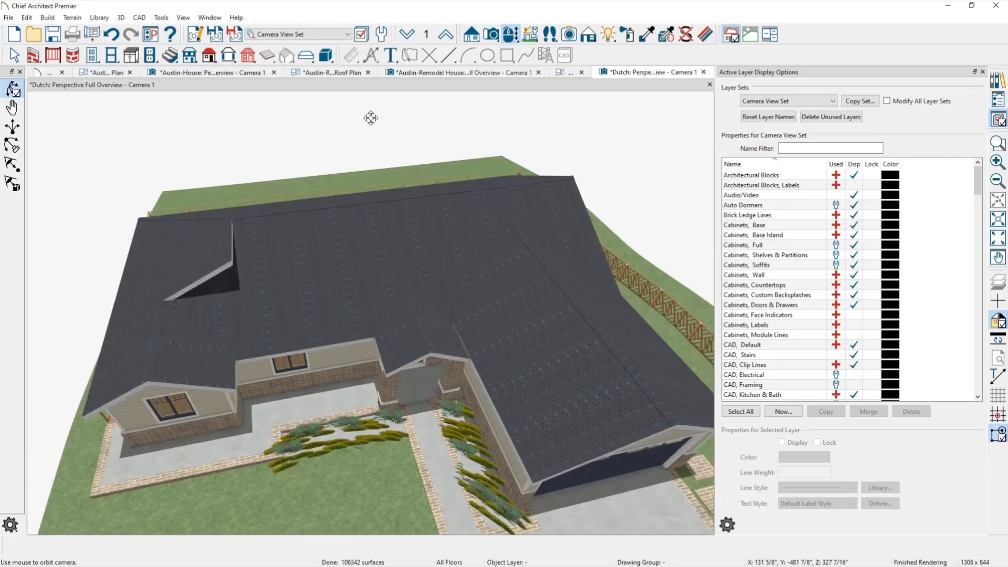
{"action": "left_click", "coordinate": [222, 255]}
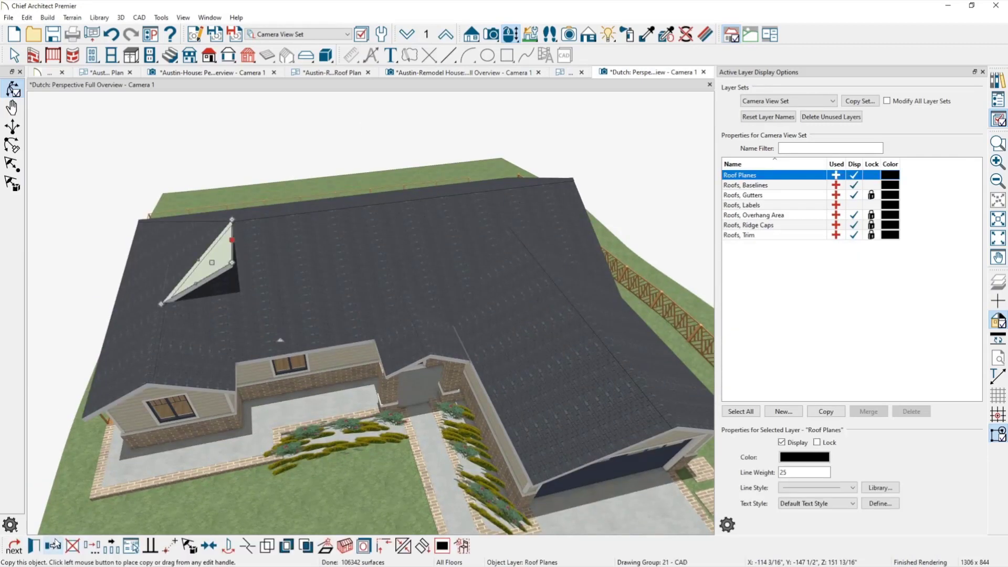
{"action": "left_click", "coordinate": [86, 548]}
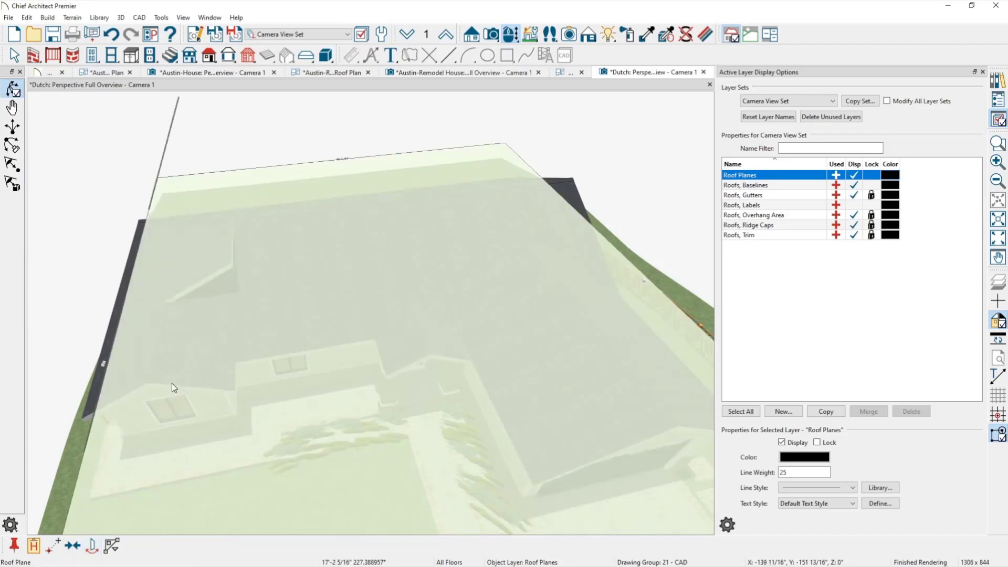
{"action": "left_click", "coordinate": [172, 383]}
{"action": "left_click", "coordinate": [230, 246]}
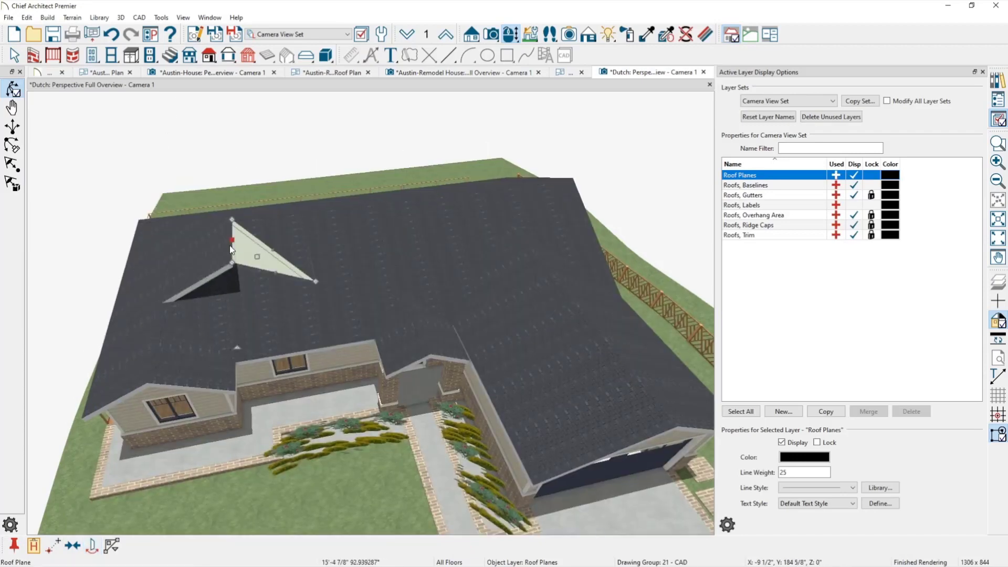
{"action": "key", "text": "Escape"}
{"action": "left_click_drag", "start_coordinate": [233, 316], "coordinate": [233, 310]}
{"action": "scroll", "coordinate": [206, 239], "scroll_direction": "up", "scroll_amount": 5}
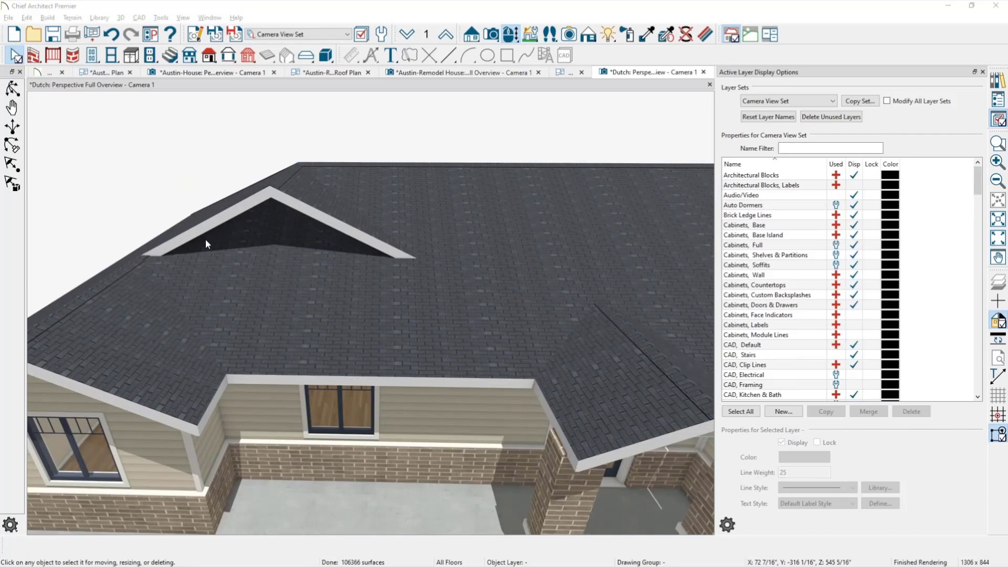
{"action": "key", "text": "alt+Tab"}
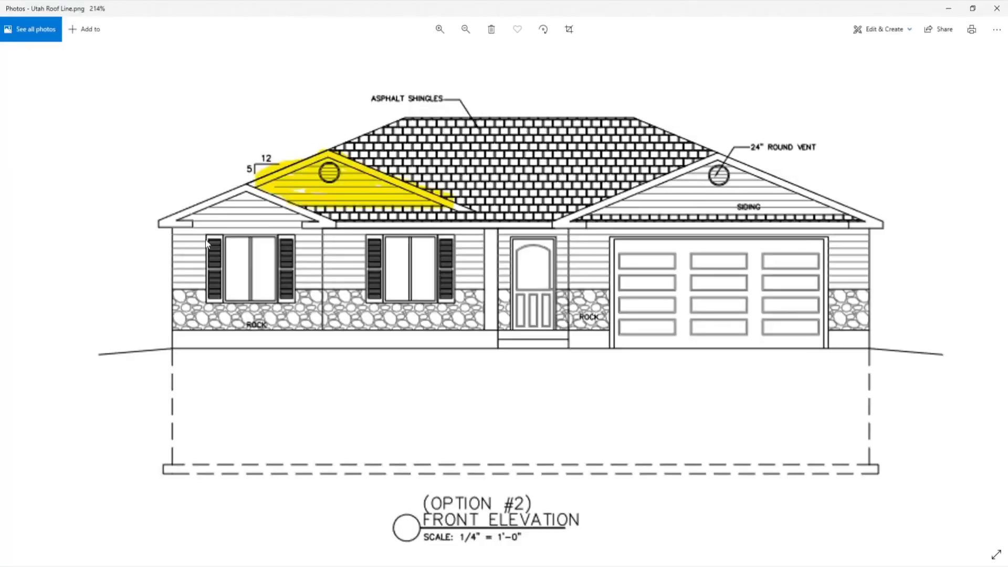
{"action": "key", "text": "alt+Tab"}
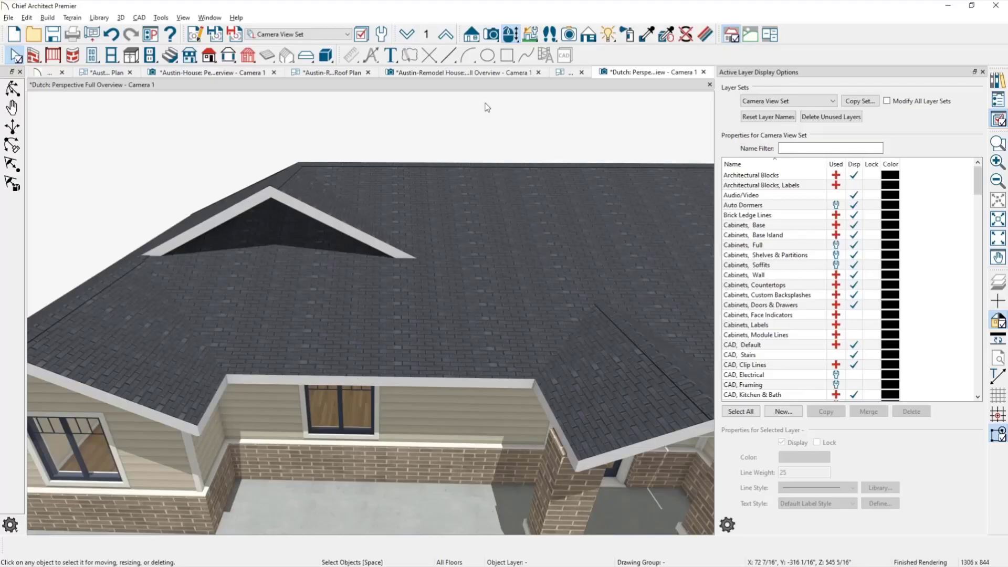
Step: In the Dutch roof plan, move both triangular roof planes to the floor above and display the attic floor
{"action": "left_click", "coordinate": [566, 72]}
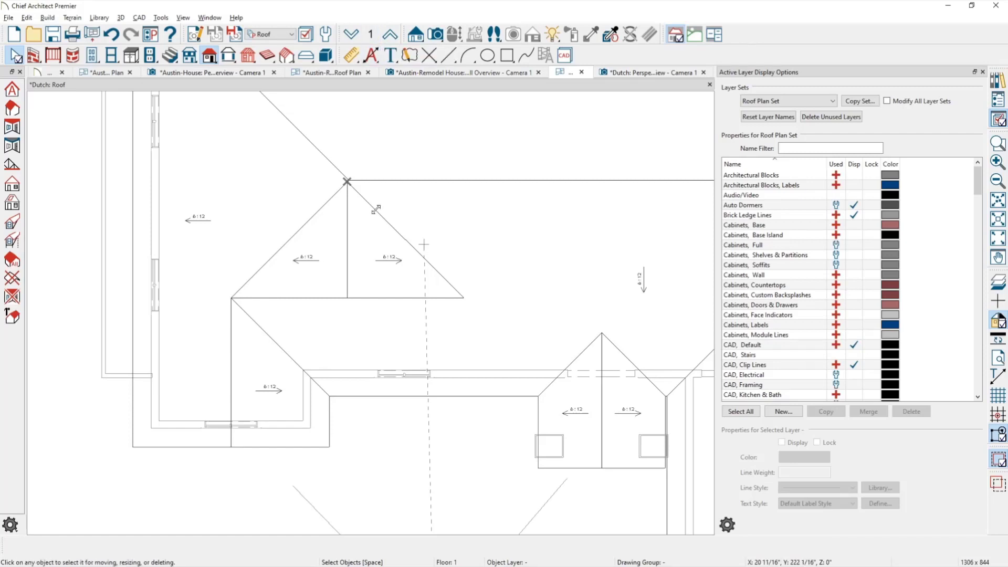
{"action": "left_click", "coordinate": [377, 213]}
{"action": "left_click", "coordinate": [351, 226], "text": "shift"}
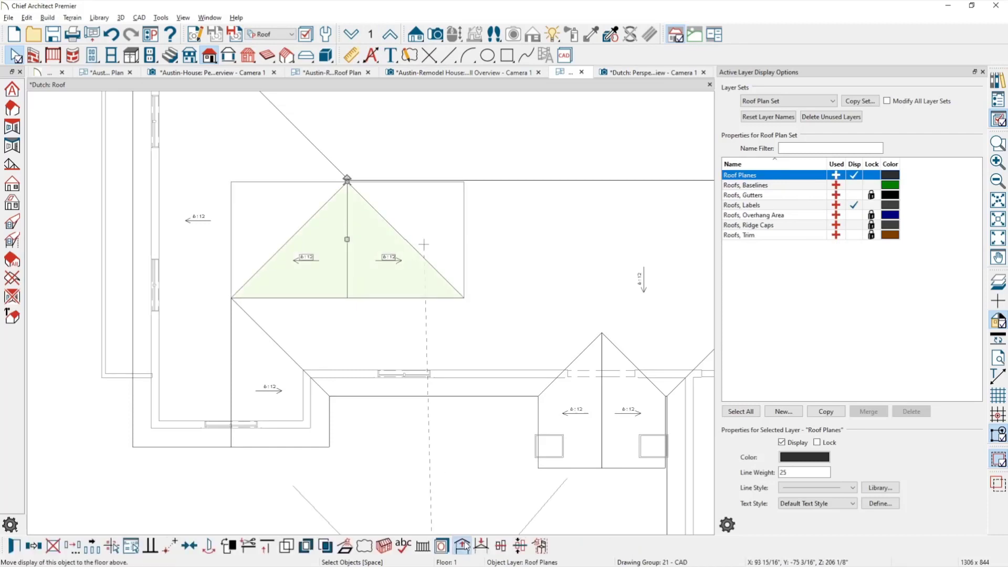
{"action": "key", "text": "Escape"}
{"action": "left_click", "coordinate": [389, 35]}
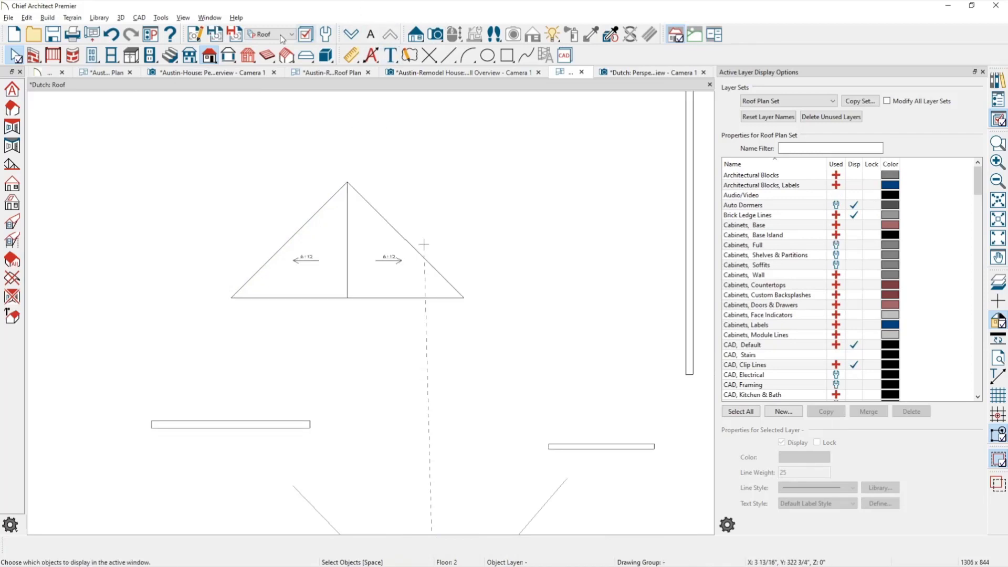
Step: Draw a horizontal exterior wall about 185" long across the two triangular roof planes, just behind their front edge
{"action": "left_click", "coordinate": [34, 54]}
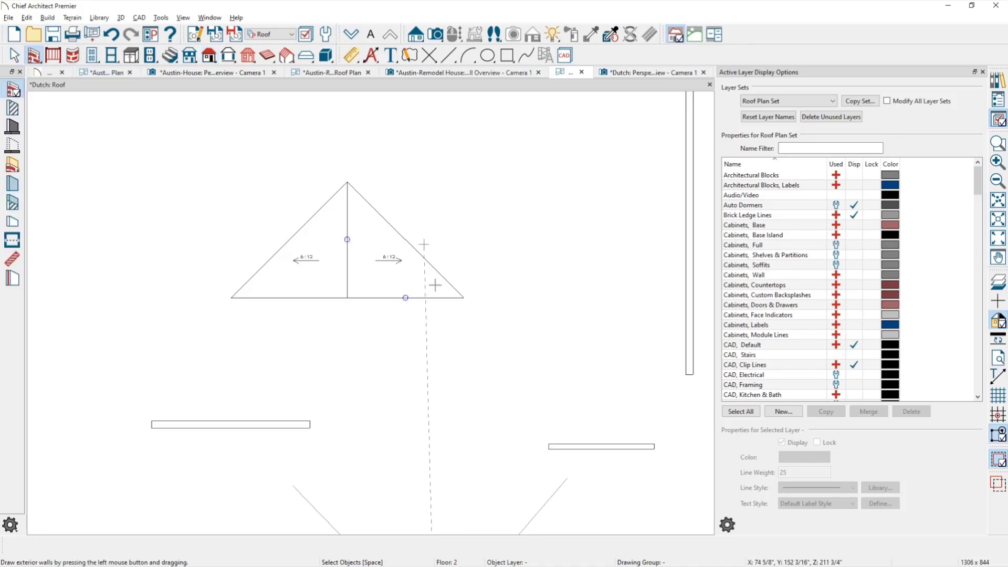
{"action": "left_click_drag", "start_coordinate": [445, 281], "coordinate": [246, 279]}
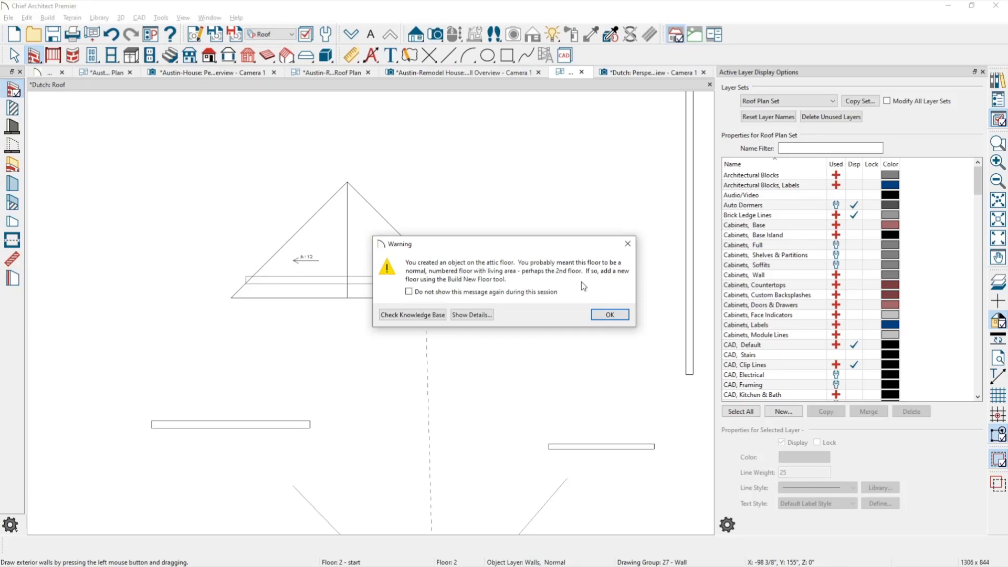
{"action": "left_click", "coordinate": [609, 314]}
{"action": "key", "text": "space"}
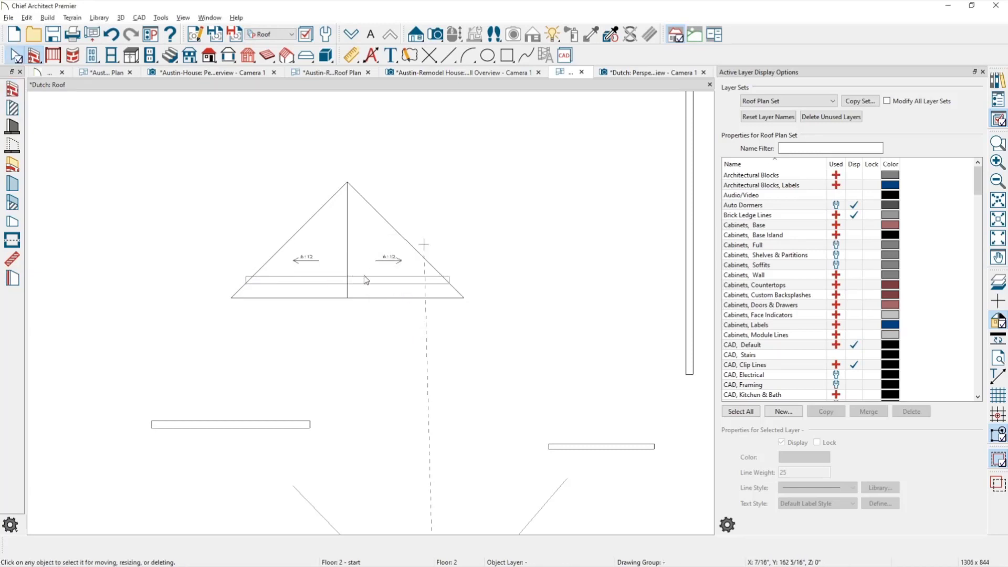
Step: Define the new gable wall as an Attic Wall and set Roof Cuts Wall at Bottom in its roof options
{"action": "left_click", "coordinate": [370, 281]}
{"action": "double_click", "coordinate": [371, 282]}
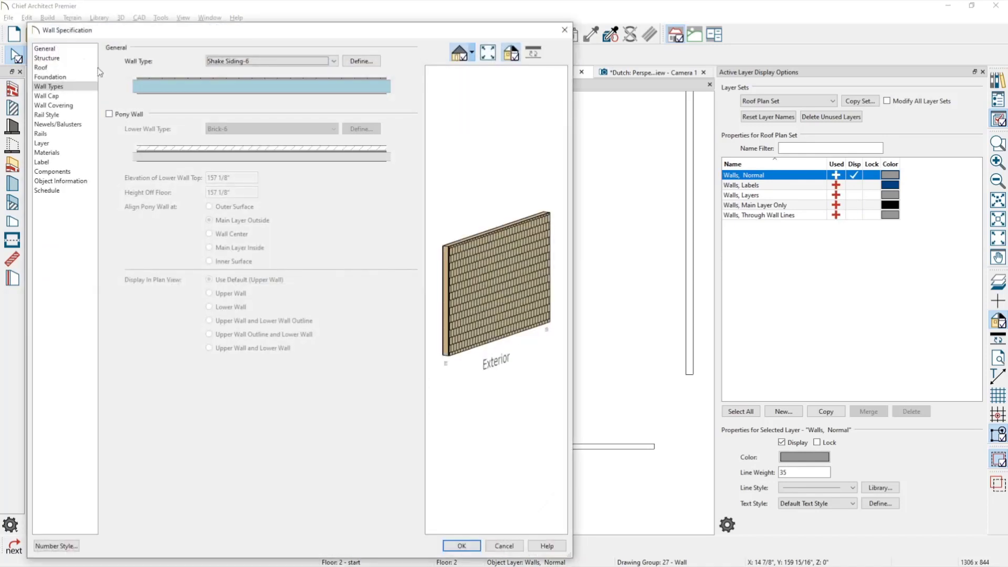
{"action": "left_click", "coordinate": [47, 48]}
{"action": "left_click", "coordinate": [184, 100]}
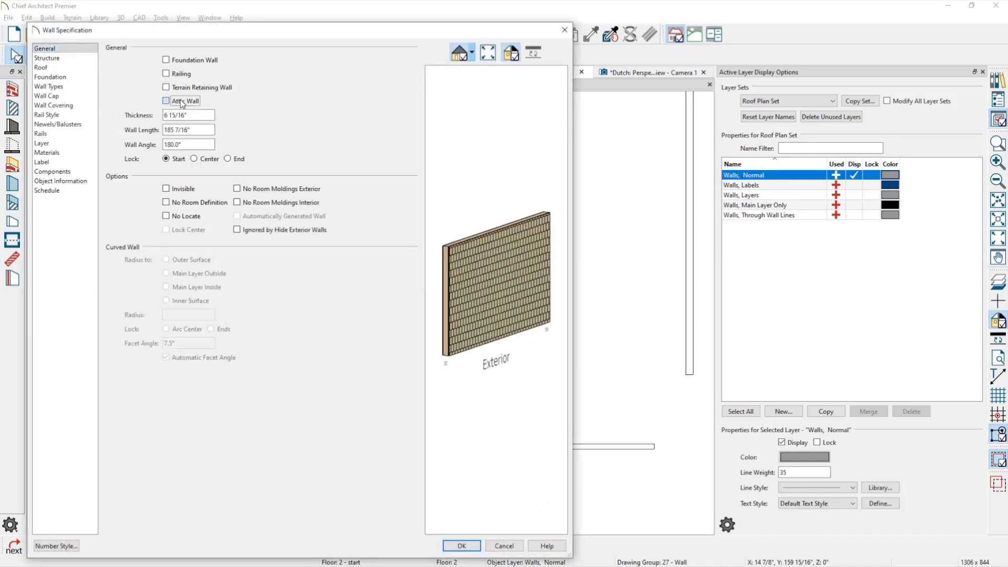
{"action": "left_click", "coordinate": [41, 67]}
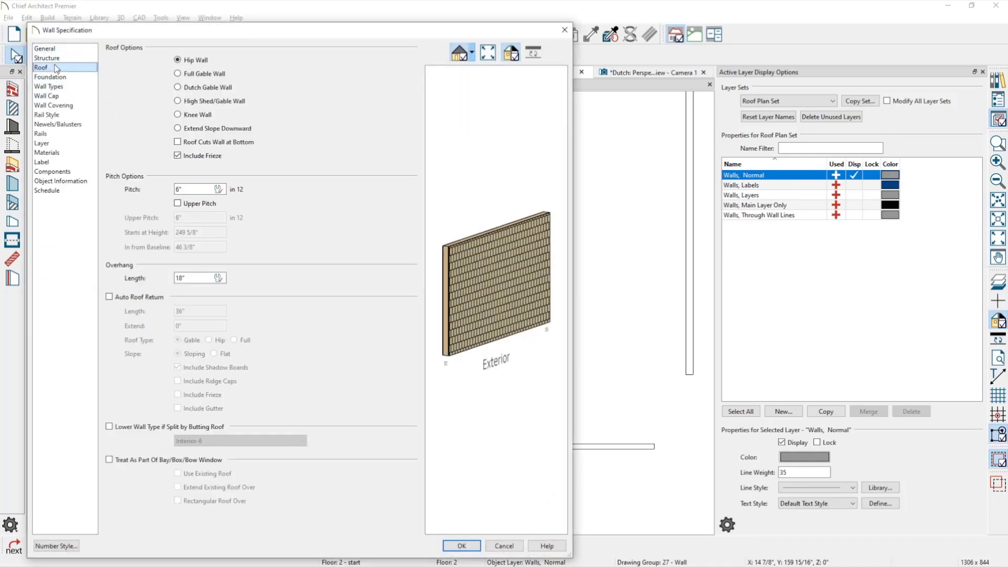
{"action": "left_click", "coordinate": [178, 143]}
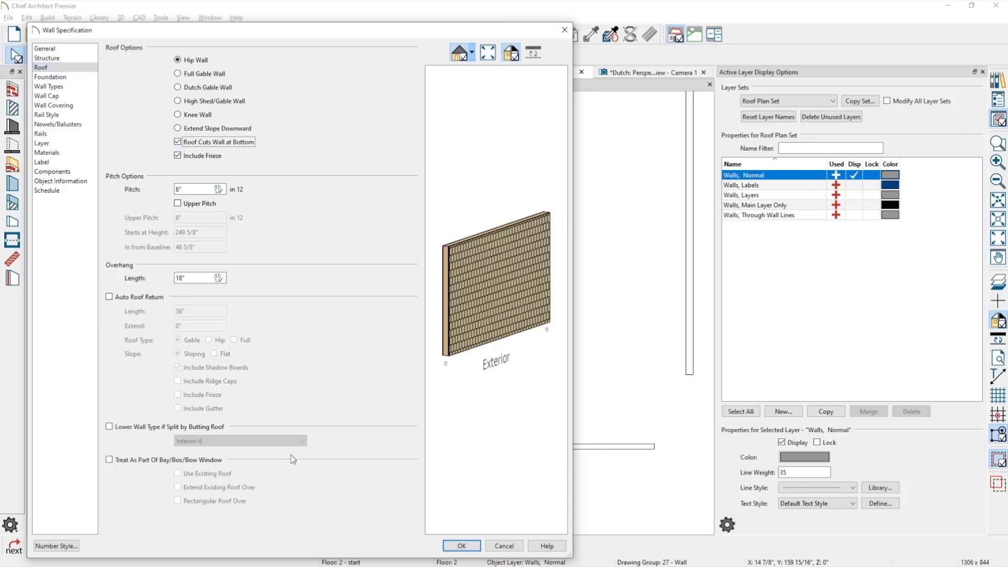
{"action": "left_click", "coordinate": [84, 48]}
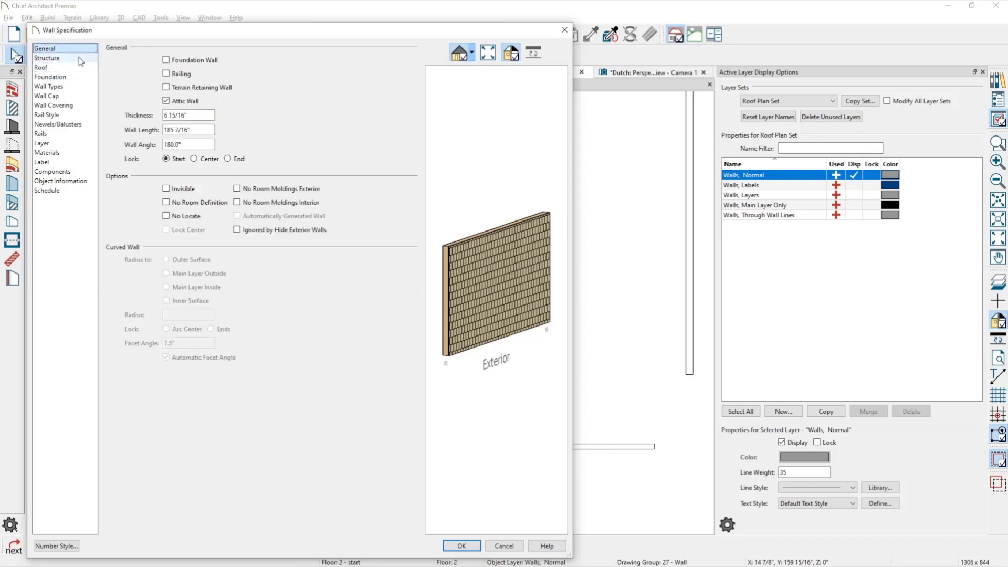
{"action": "left_click", "coordinate": [76, 67]}
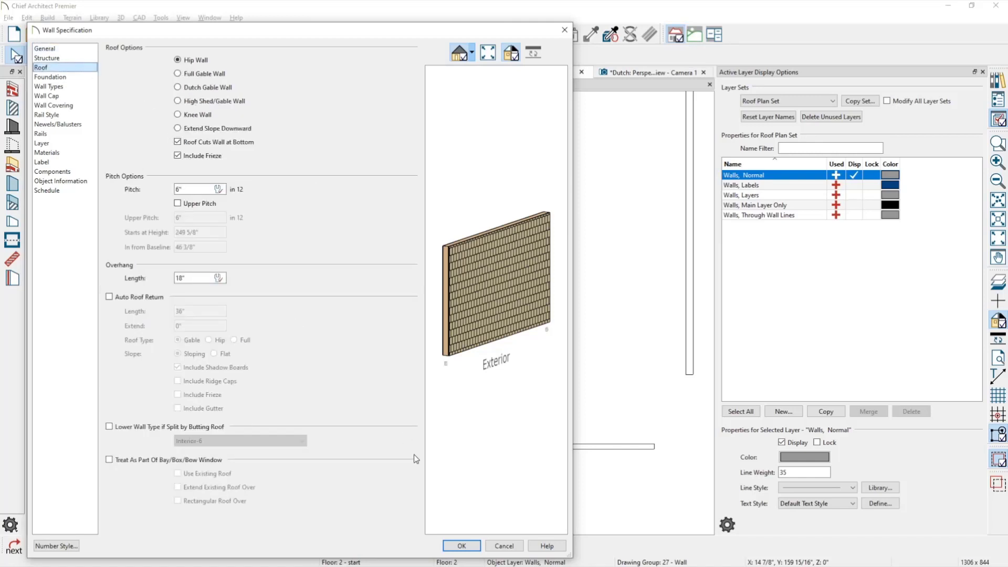
{"action": "left_click", "coordinate": [456, 547]}
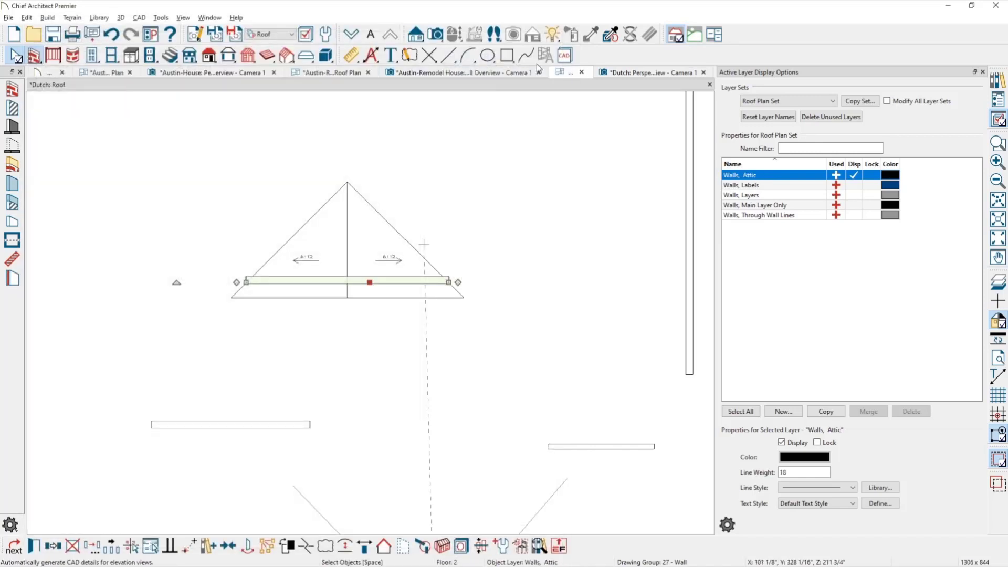
Step: Examine the new gable wall in the Dutch perspective overview and compare it with the Utah Roof Line.png elevation
{"action": "left_click", "coordinate": [635, 74]}
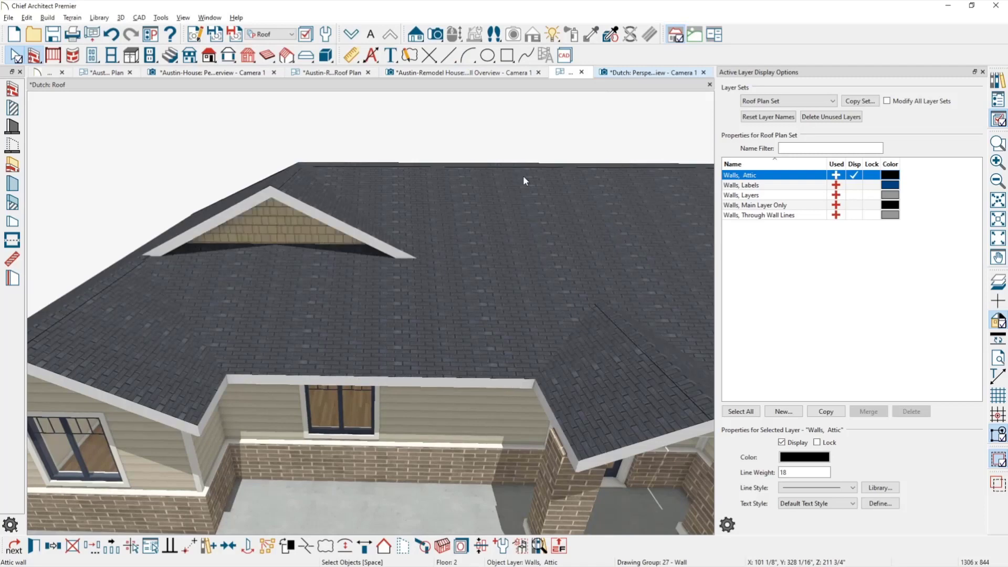
{"action": "middle_click_drag", "start_coordinate": [461, 260], "coordinate": [436, 243]}
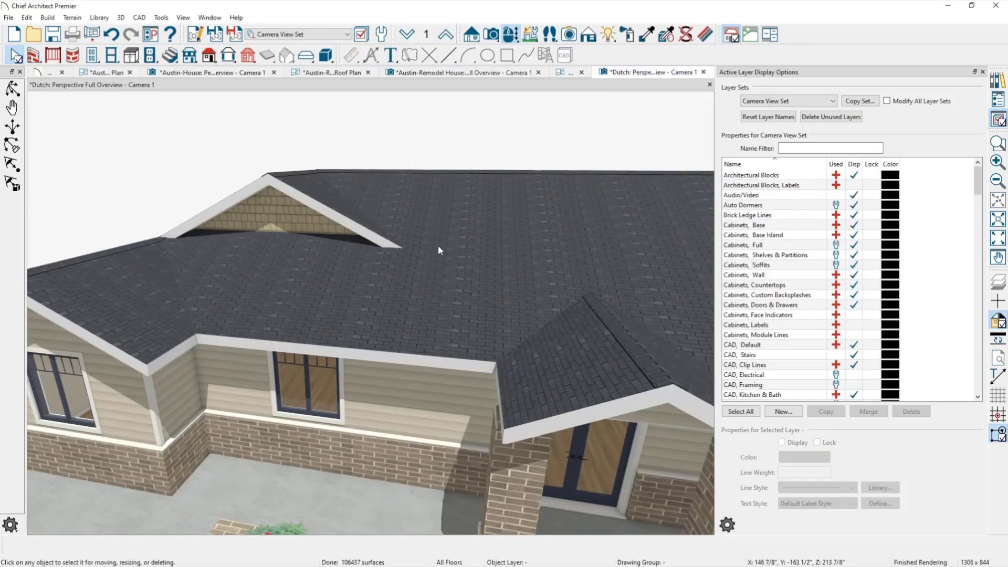
{"action": "scroll", "coordinate": [440, 250], "scroll_direction": "down", "scroll_amount": 2}
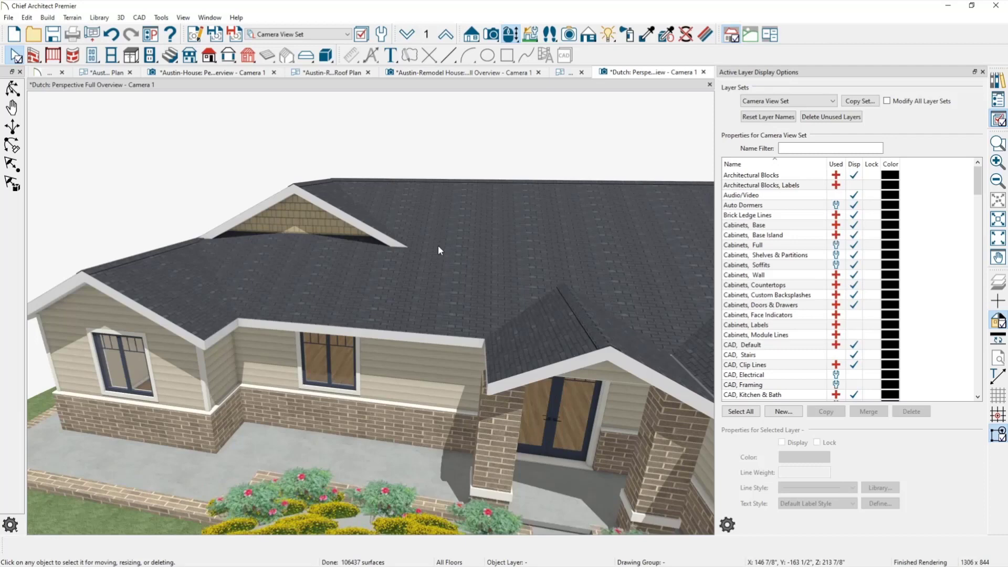
{"action": "left_click_drag", "start_coordinate": [427, 240], "coordinate": [456, 279]}
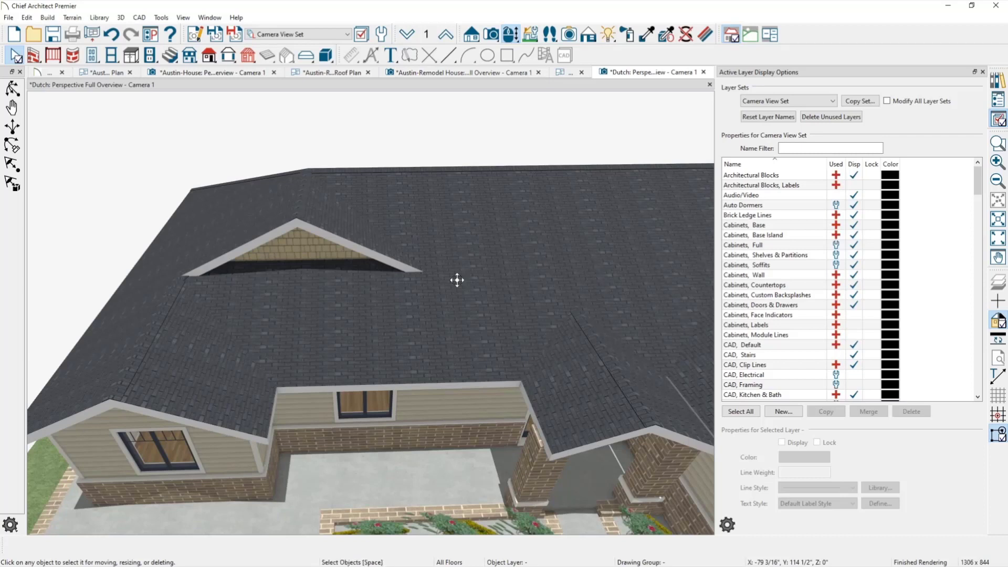
{"action": "key", "text": "alt+Tab"}
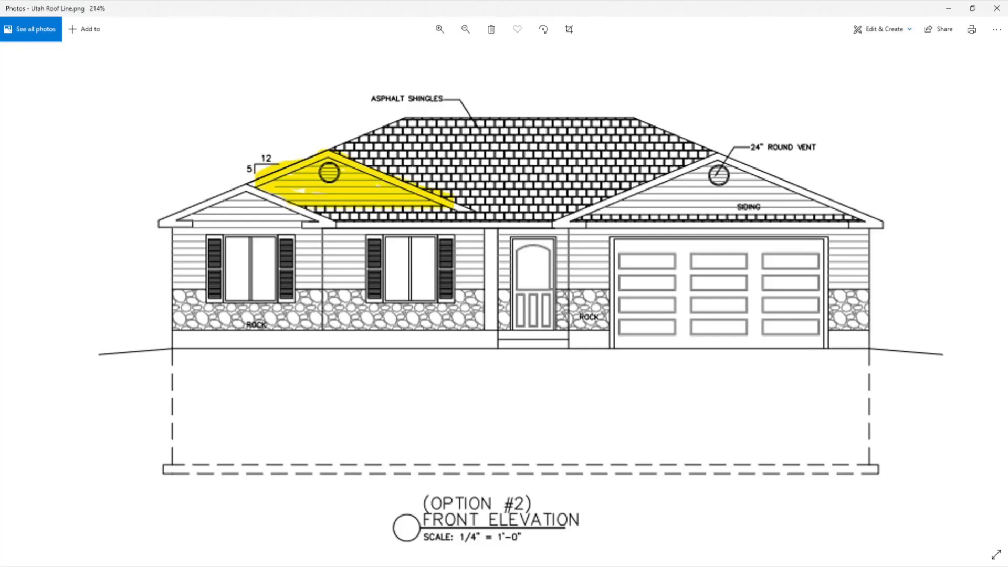
Step: Put away the Utah Roof Line.png and Qs.jpg images and return to Chief Architect
{"action": "left_click", "coordinate": [997, 8]}
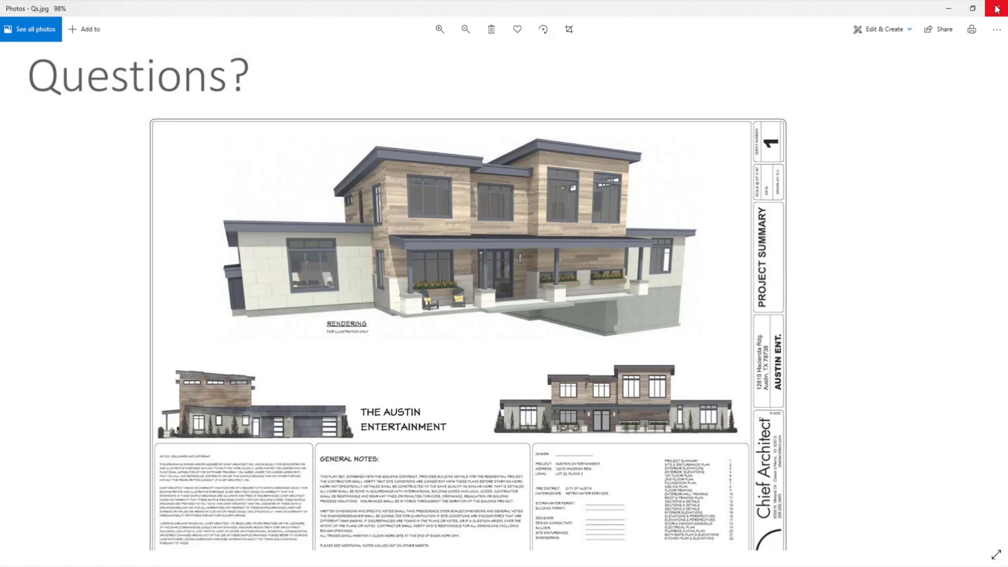
{"action": "left_click", "coordinate": [996, 9]}
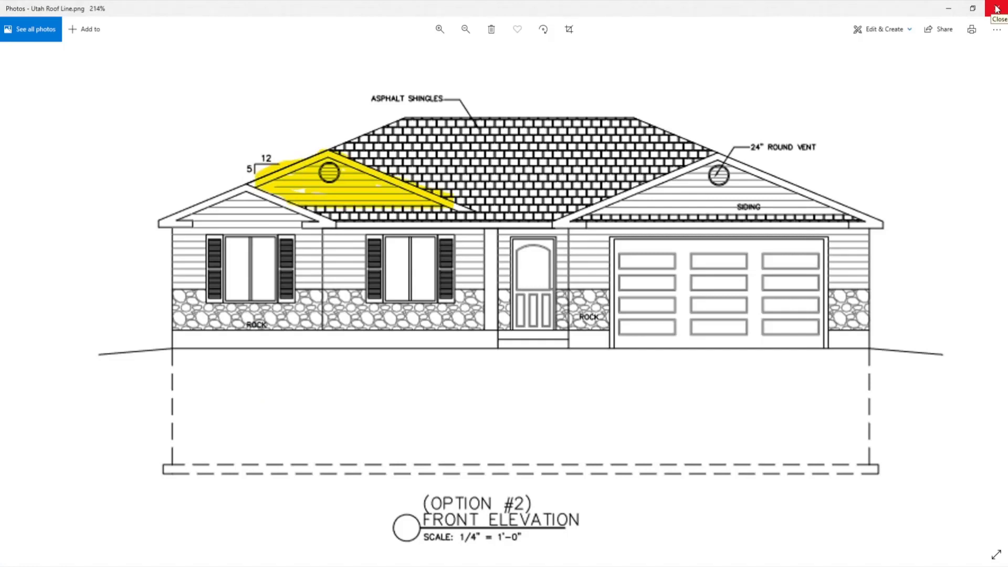
{"action": "left_click", "coordinate": [996, 8]}
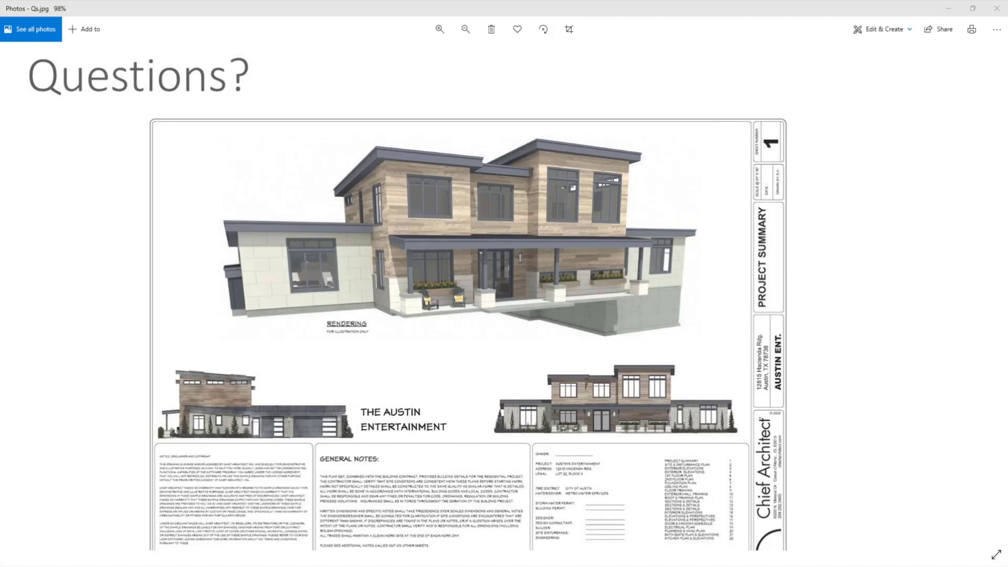
{"action": "left_click", "coordinate": [949, 8]}
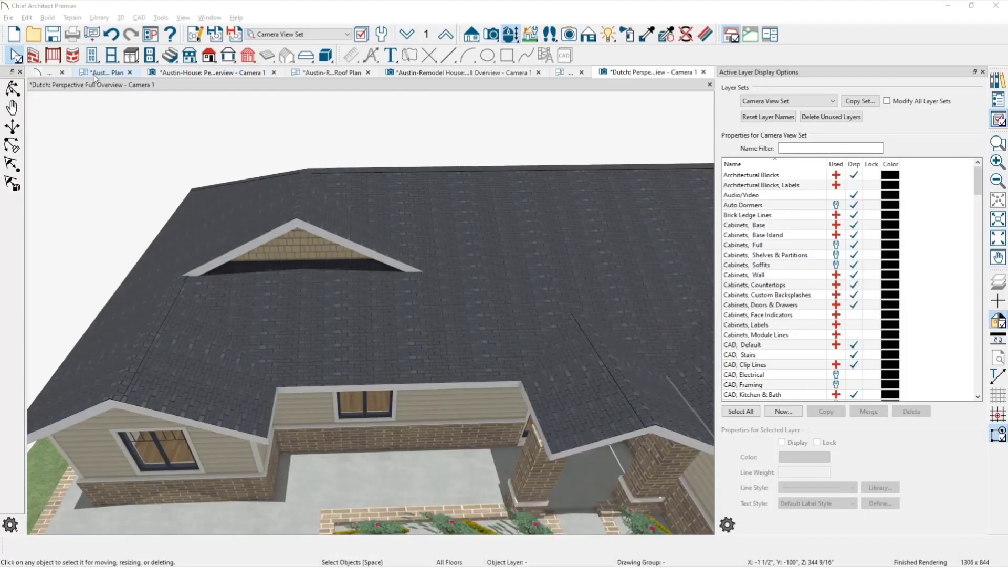
Step: Show the Austin-House plan and switch it to the Floor Plan view
{"action": "left_click", "coordinate": [104, 72]}
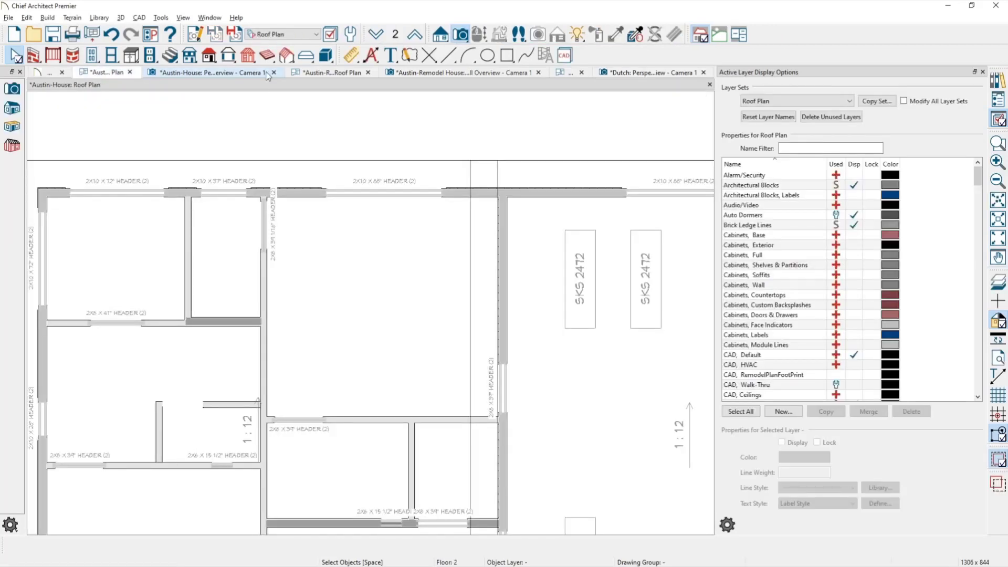
{"action": "scroll", "coordinate": [446, 131], "scroll_direction": "down", "scroll_amount": 5}
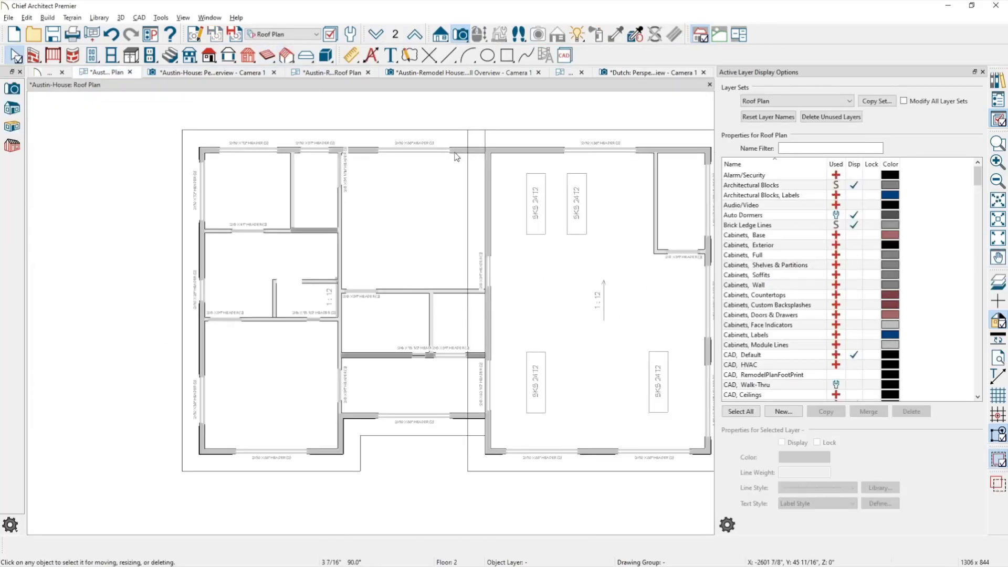
{"action": "left_click", "coordinate": [284, 35]}
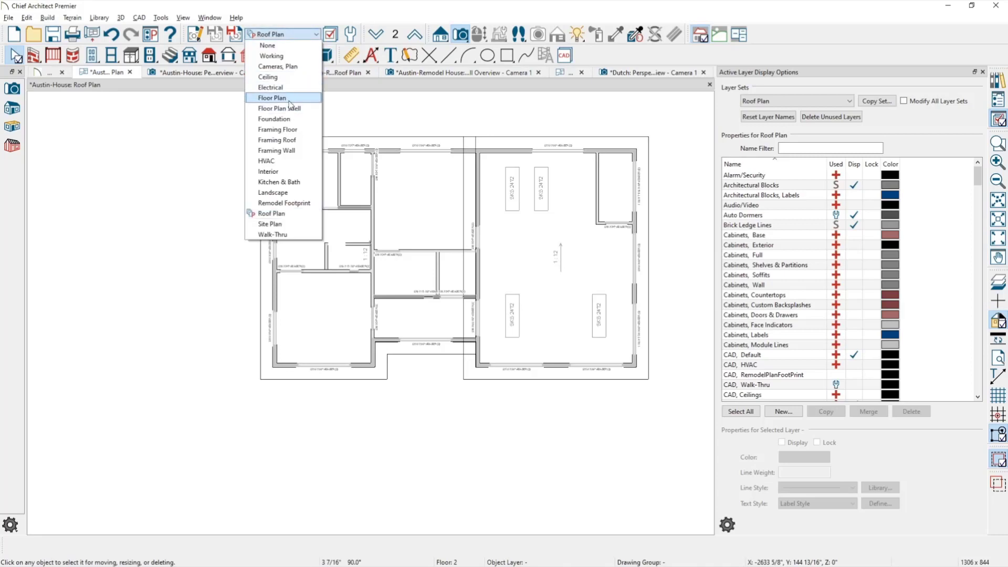
{"action": "left_click", "coordinate": [293, 101]}
Step: Open the E4 Exterior Elevation Right view from its camera symbol beside the Austin-House floor plan
{"action": "middle_click_drag", "start_coordinate": [378, 310], "coordinate": [378, 266]}
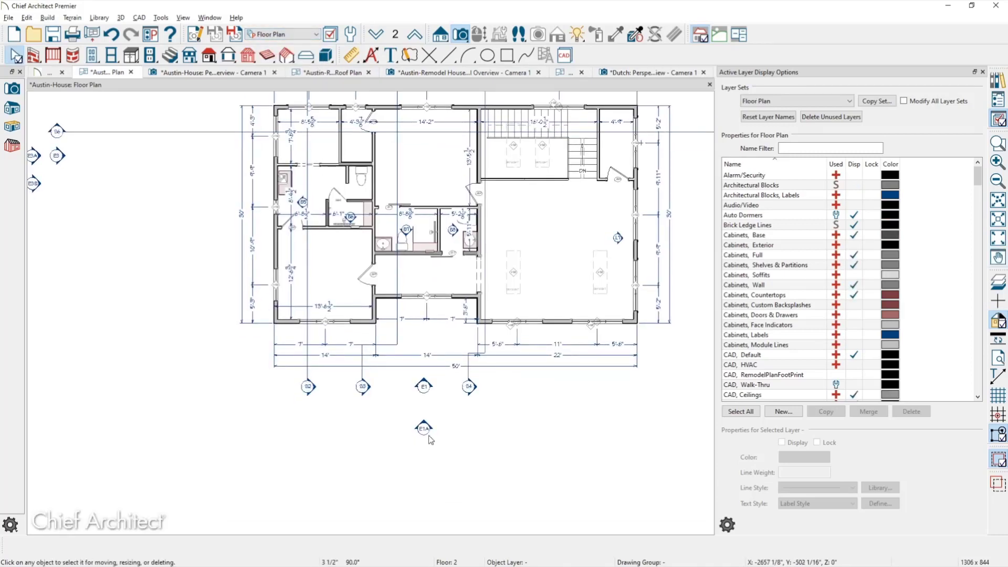
{"action": "scroll", "coordinate": [430, 437], "scroll_direction": "down", "scroll_amount": 2}
{"action": "scroll", "coordinate": [430, 433], "scroll_direction": "down", "scroll_amount": 1}
{"action": "middle_click_drag", "start_coordinate": [390, 407], "coordinate": [269, 415]}
{"action": "left_click", "coordinate": [634, 234]}
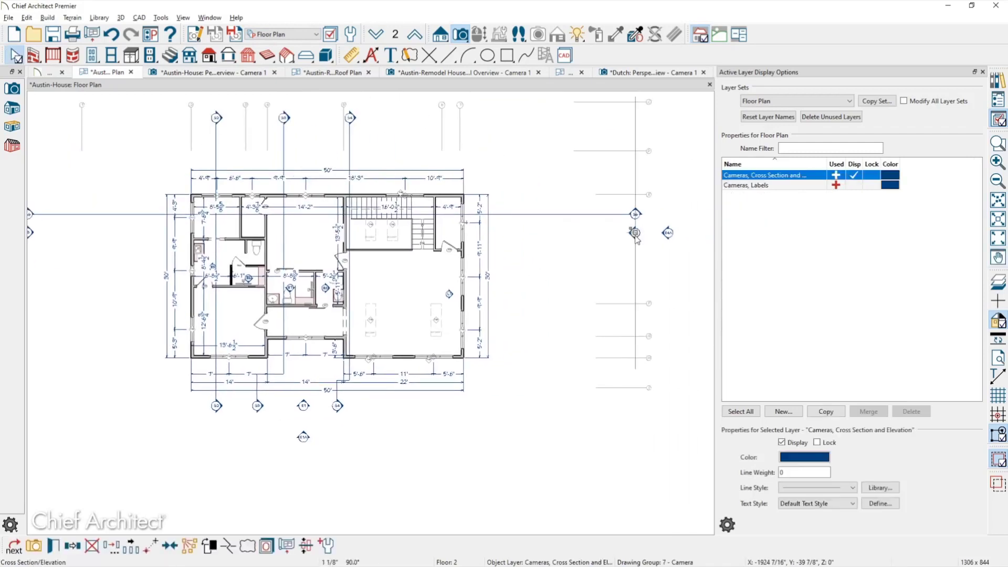
{"action": "left_click", "coordinate": [36, 547]}
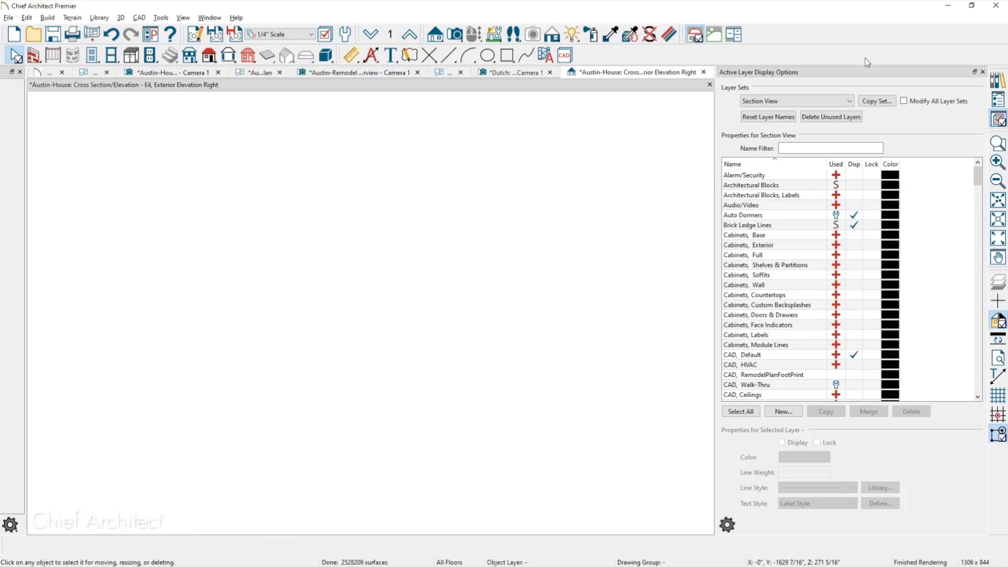
Step: Close the Active Layer Display Options and bring the upper shed roof with its skylights into closer view in the E4 elevation
{"action": "left_click", "coordinate": [982, 72]}
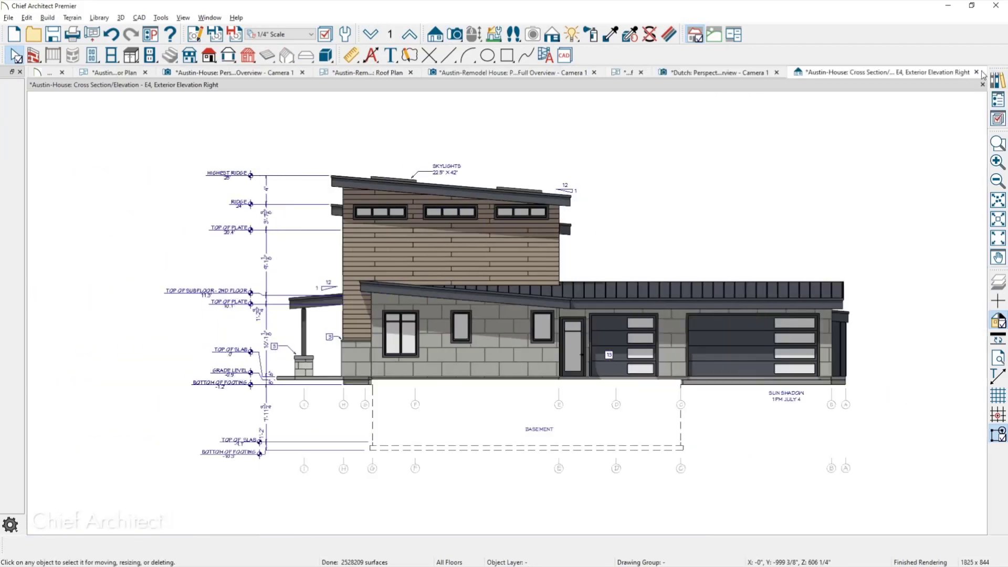
{"action": "scroll", "coordinate": [580, 225], "scroll_direction": "up", "scroll_amount": 3}
{"action": "scroll", "coordinate": [573, 198], "scroll_direction": "up", "scroll_amount": 1}
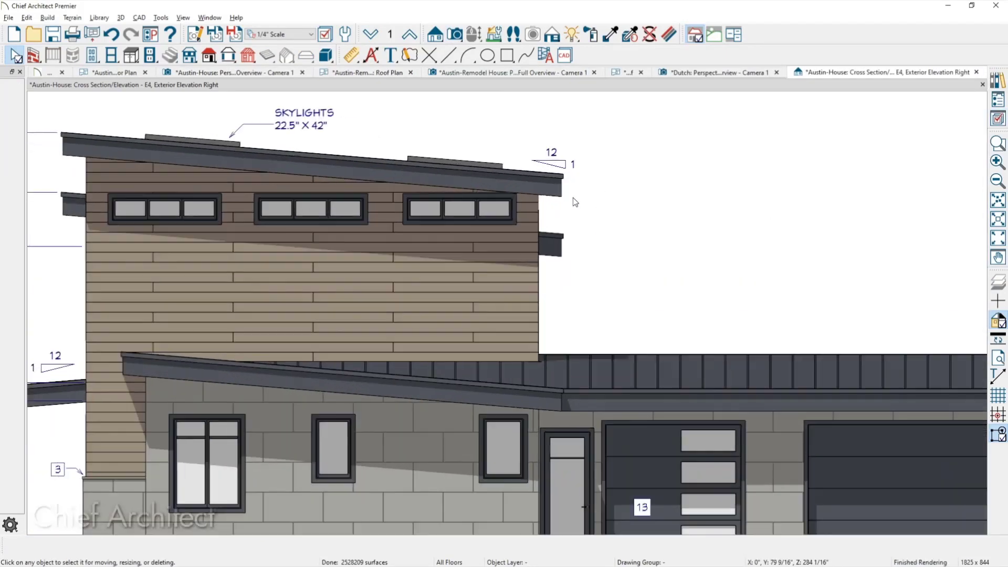
{"action": "middle_click_drag", "start_coordinate": [573, 198], "coordinate": [622, 248]}
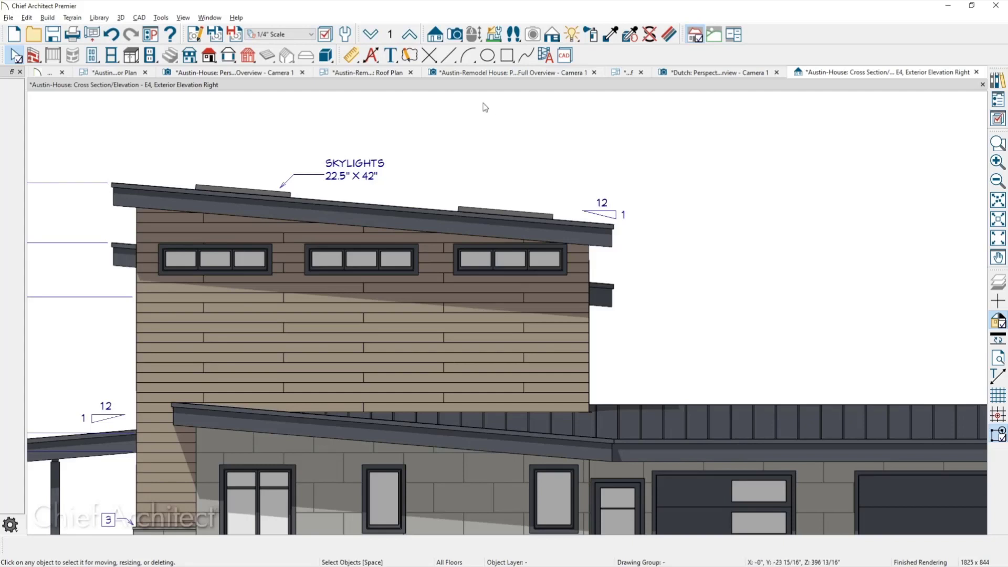
Step: Draw a CAD line above the skylight near the upper roof's low end, roughly parallel to the slope, and include an arrow on it
{"action": "left_click", "coordinate": [448, 60]}
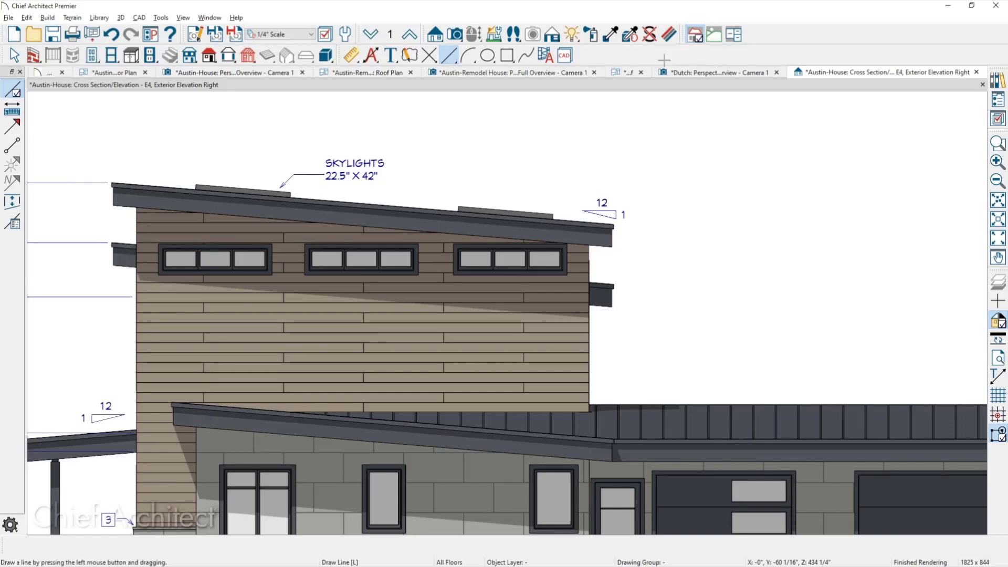
{"action": "left_click_drag", "start_coordinate": [466, 185], "coordinate": [551, 197]}
{"action": "key", "text": "space"}
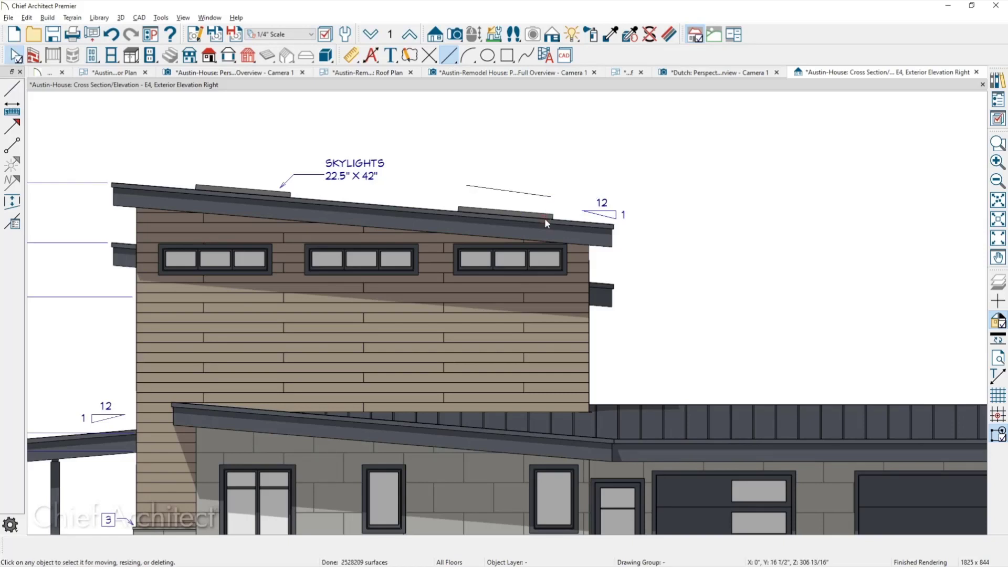
{"action": "scroll", "coordinate": [546, 196], "scroll_direction": "up", "scroll_amount": 1}
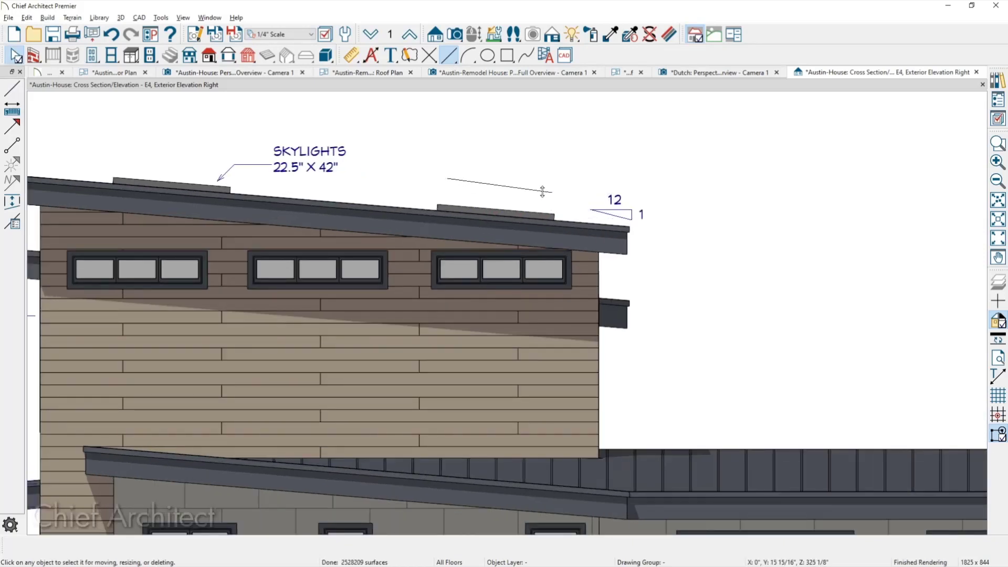
{"action": "double_click", "coordinate": [542, 191]}
{"action": "left_click", "coordinate": [507, 171]}
{"action": "left_click", "coordinate": [576, 153]}
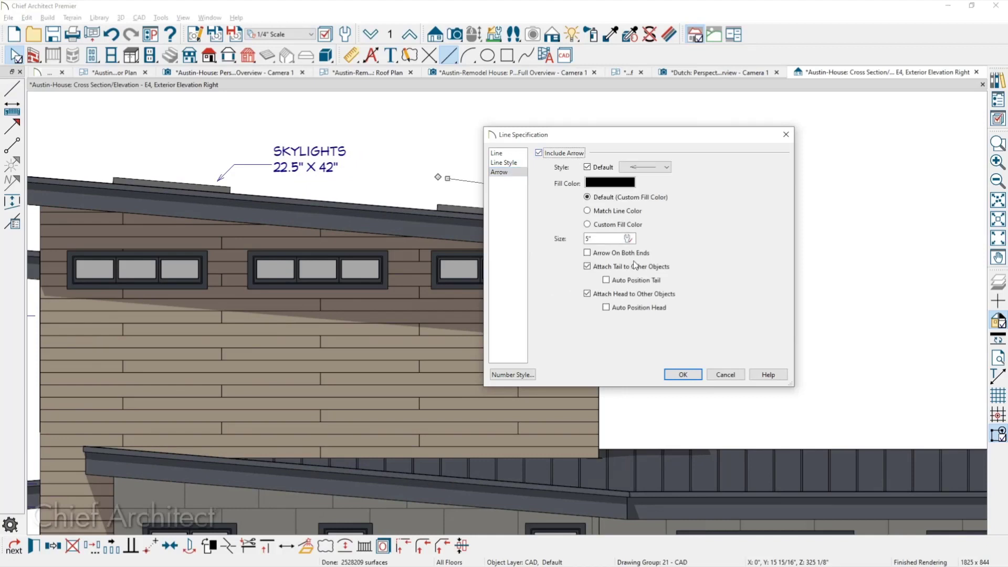
{"action": "left_click", "coordinate": [682, 374]}
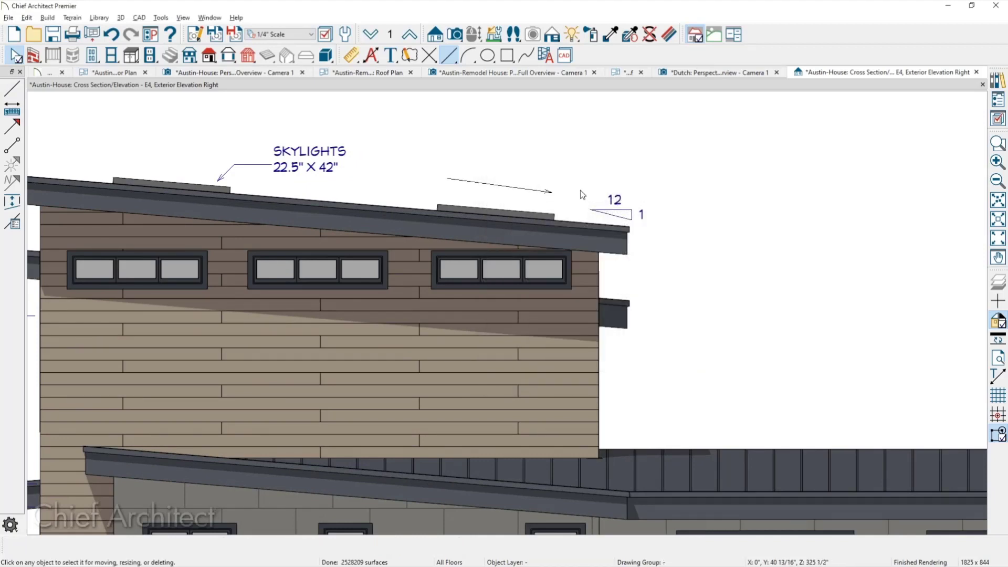
Step: Inspect the existing 12/1 pitch symbol and draw a similar slope triangle from CAD lines in the empty area beside it
{"action": "scroll", "coordinate": [597, 217], "scroll_direction": "up", "scroll_amount": 2}
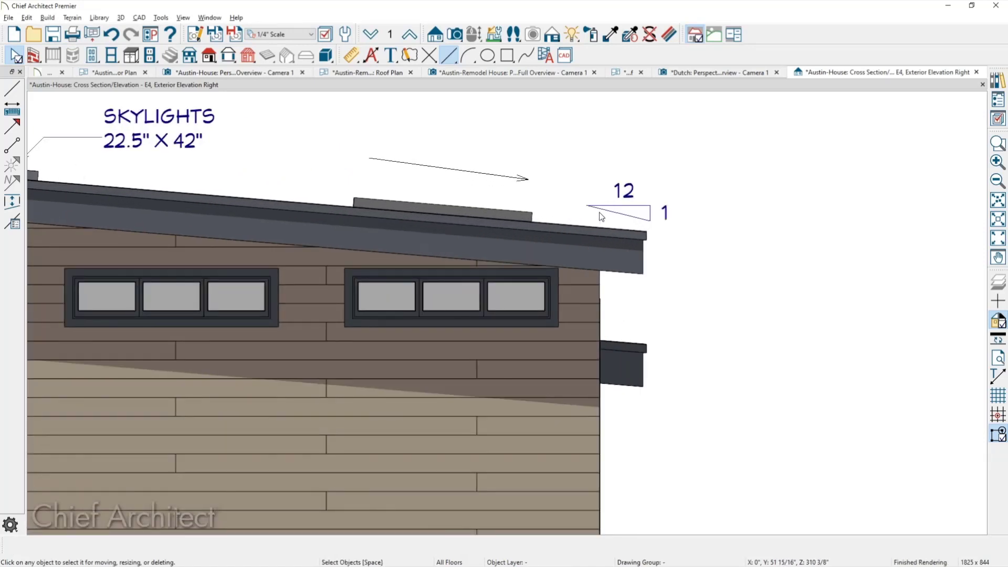
{"action": "left_click", "coordinate": [650, 217]}
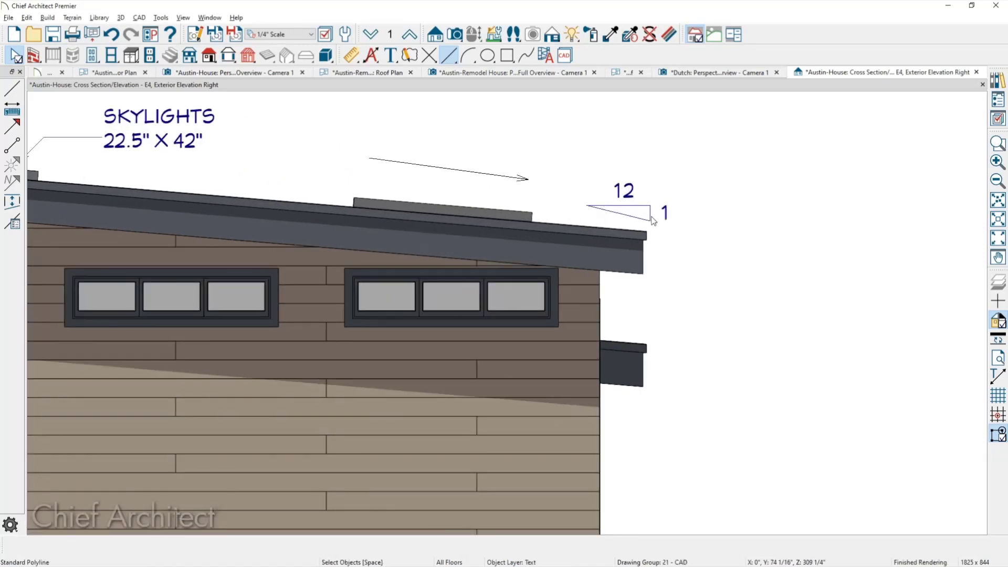
{"action": "left_click", "coordinate": [704, 273]}
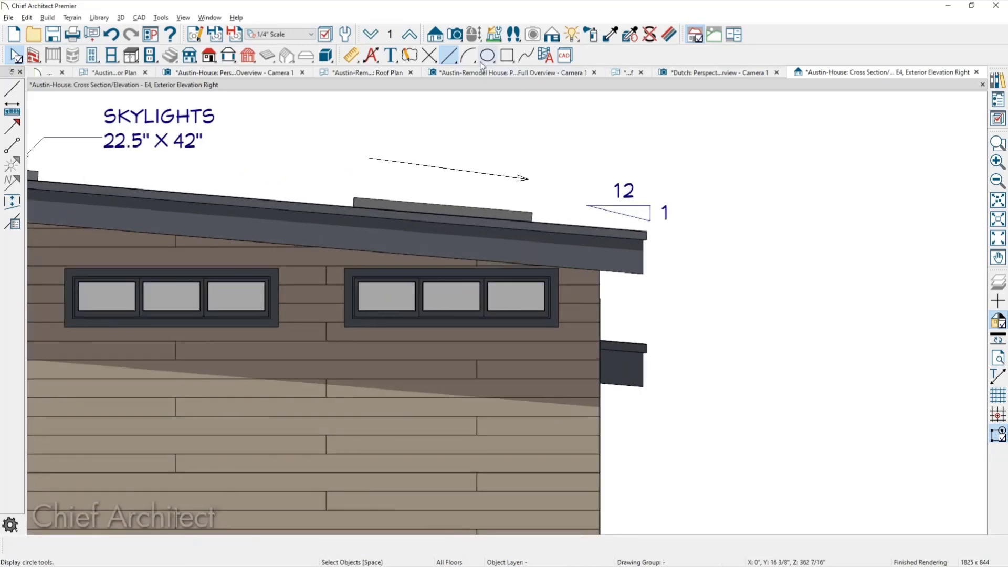
{"action": "left_click", "coordinate": [449, 55]}
{"action": "mouse_move", "coordinate": [735, 163]}
{"action": "left_mouse_down"}
{"action": "mouse_move", "coordinate": [828, 163]}
{"action": "mouse_move", "coordinate": [828, 201]}
{"action": "mouse_move", "coordinate": [736, 162]}
{"action": "mouse_move", "coordinate": [750, 182]}
{"action": "left_mouse_up"}
{"action": "key", "text": "space"}
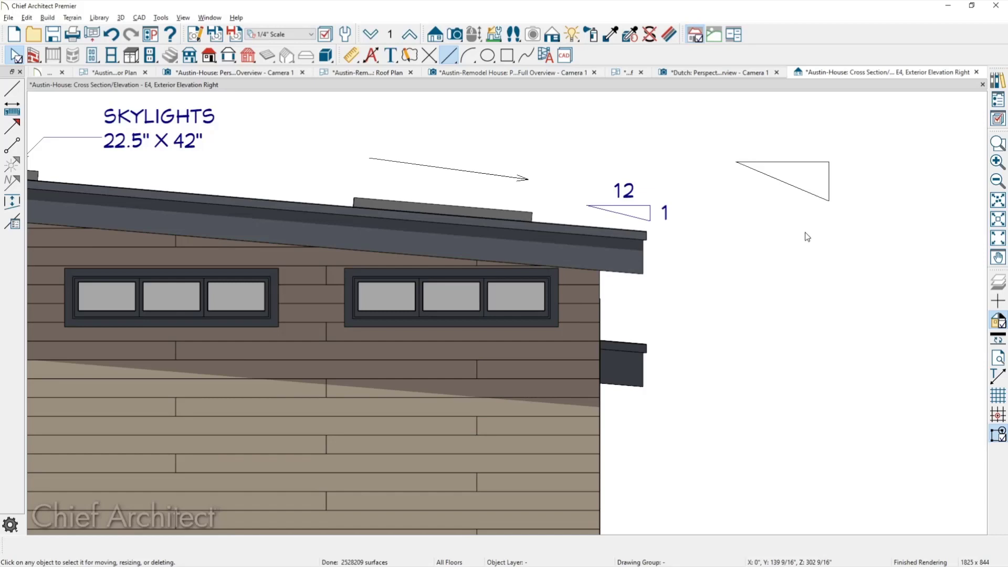
Step: Switch the Austin-House floor plan to the Roof Plan view and examine the pitch arrow on the roof plane between the skylights
{"action": "left_click", "coordinate": [108, 71]}
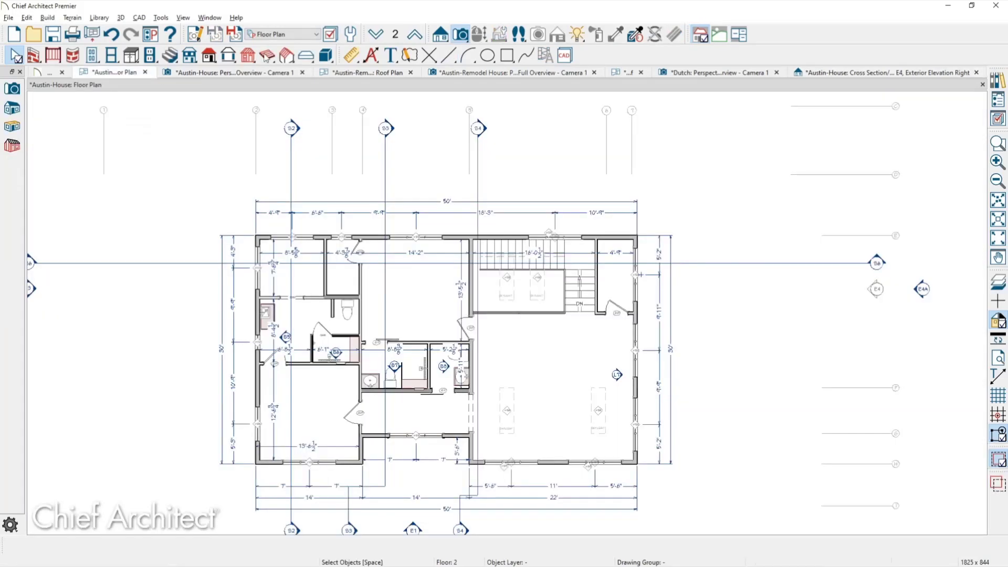
{"action": "left_click", "coordinate": [279, 35]}
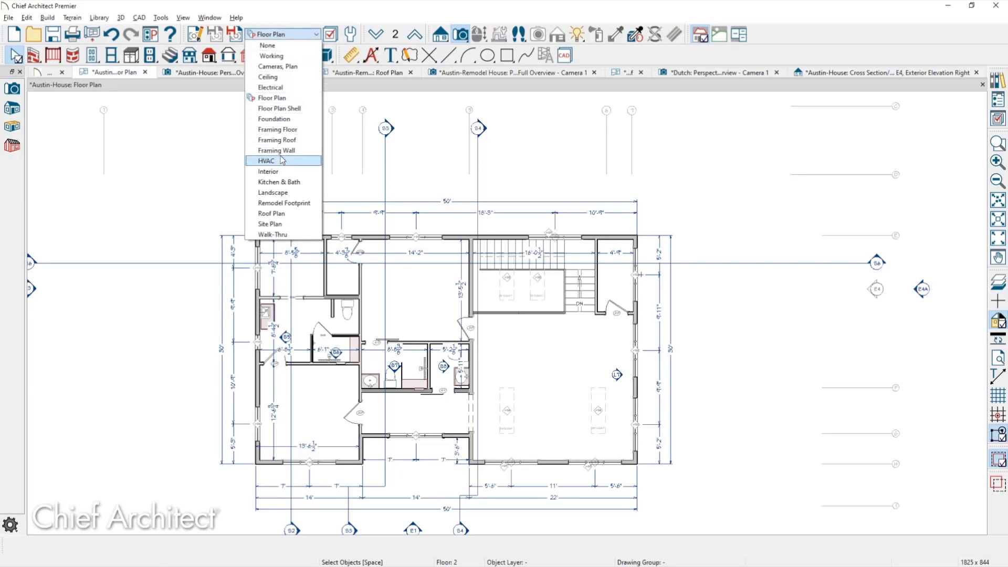
{"action": "left_click", "coordinate": [280, 214]}
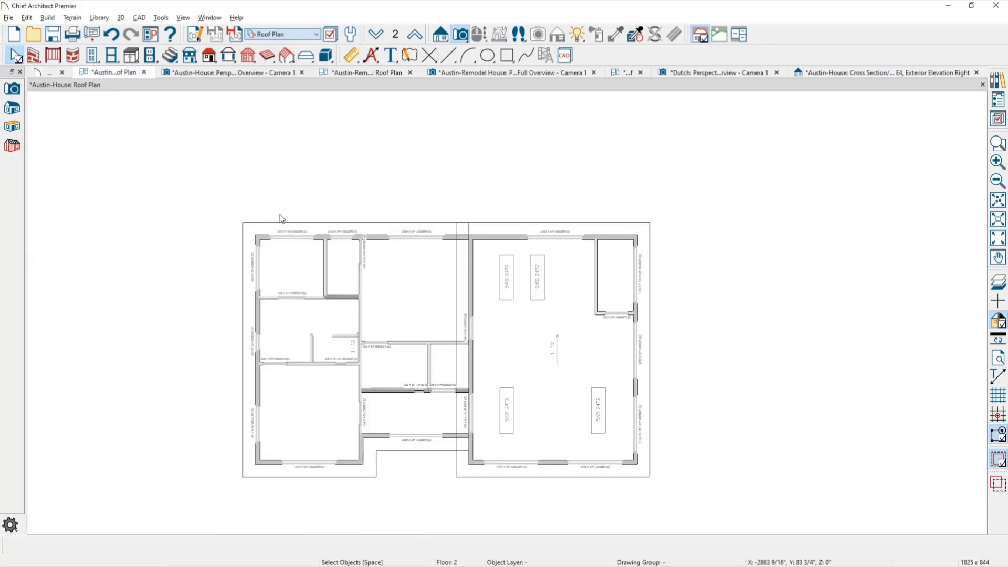
{"action": "scroll", "coordinate": [594, 380], "scroll_direction": "up", "scroll_amount": 5}
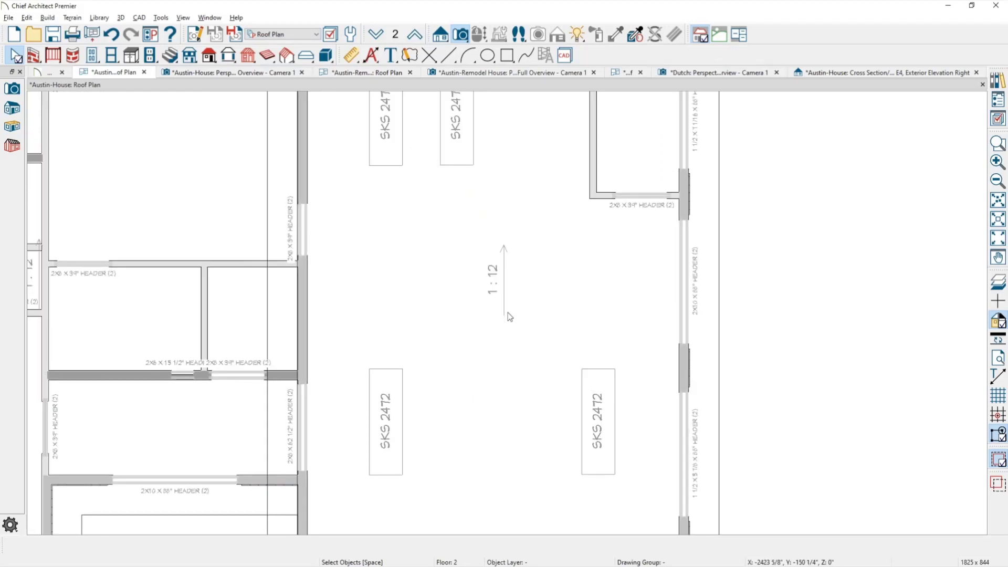
Step: Return to the E4 Exterior Elevation Right view and review the upper roof with its height markers, slope arrow and pitch triangles
{"action": "left_click", "coordinate": [907, 74]}
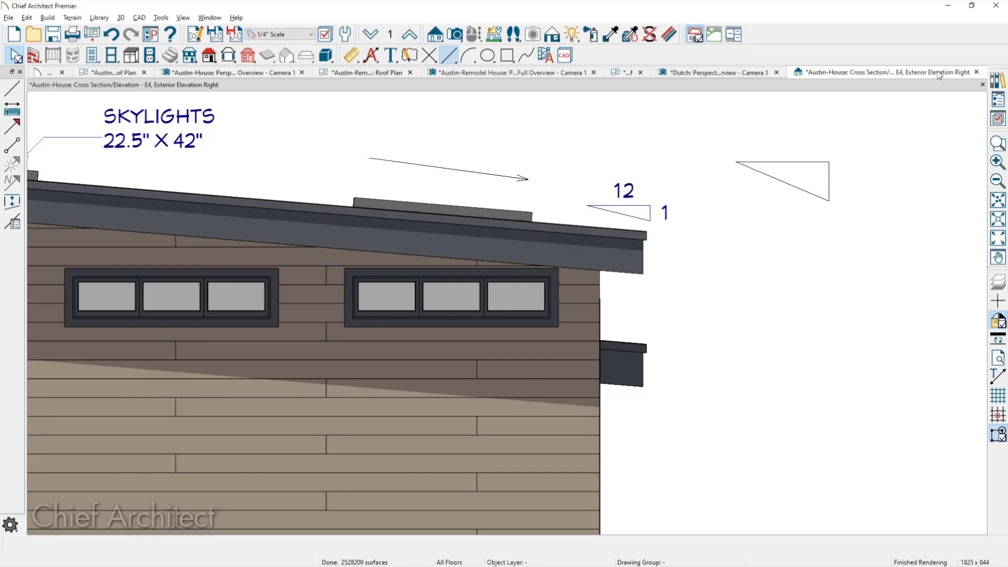
{"action": "scroll", "coordinate": [877, 211], "scroll_direction": "down", "scroll_amount": 2}
{"action": "scroll", "coordinate": [877, 211], "scroll_direction": "down", "scroll_amount": 1}
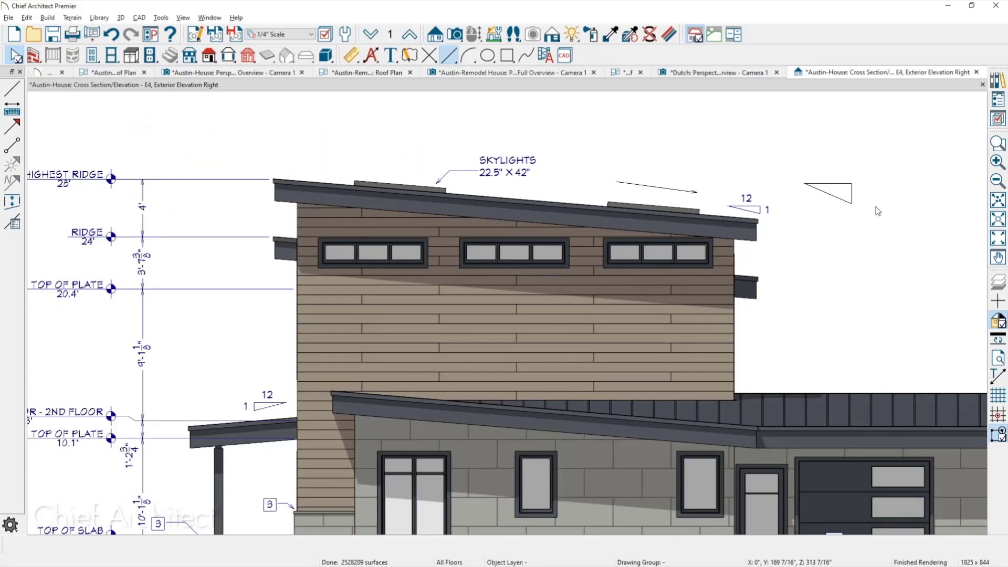
{"action": "scroll", "coordinate": [878, 211], "scroll_direction": "down", "scroll_amount": 1}
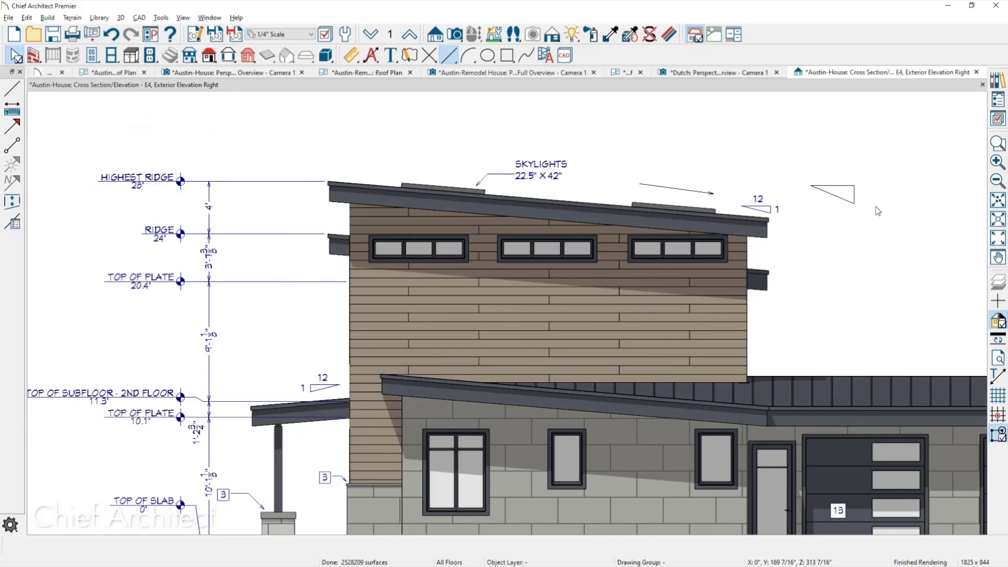